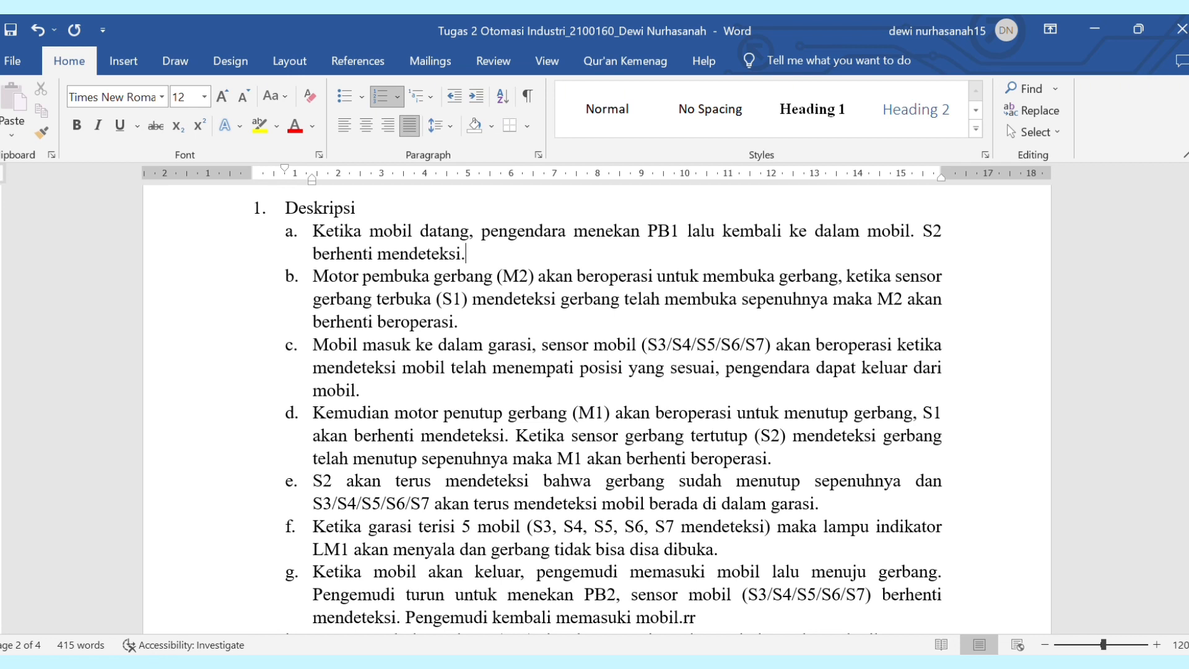
- Review the Deskripsi items on gate and car movement, marking the PB2 phrase in item g and the M2 stop condition in item h
left_click_drag(537, 466, 683, 466)
left_click(714, 477)
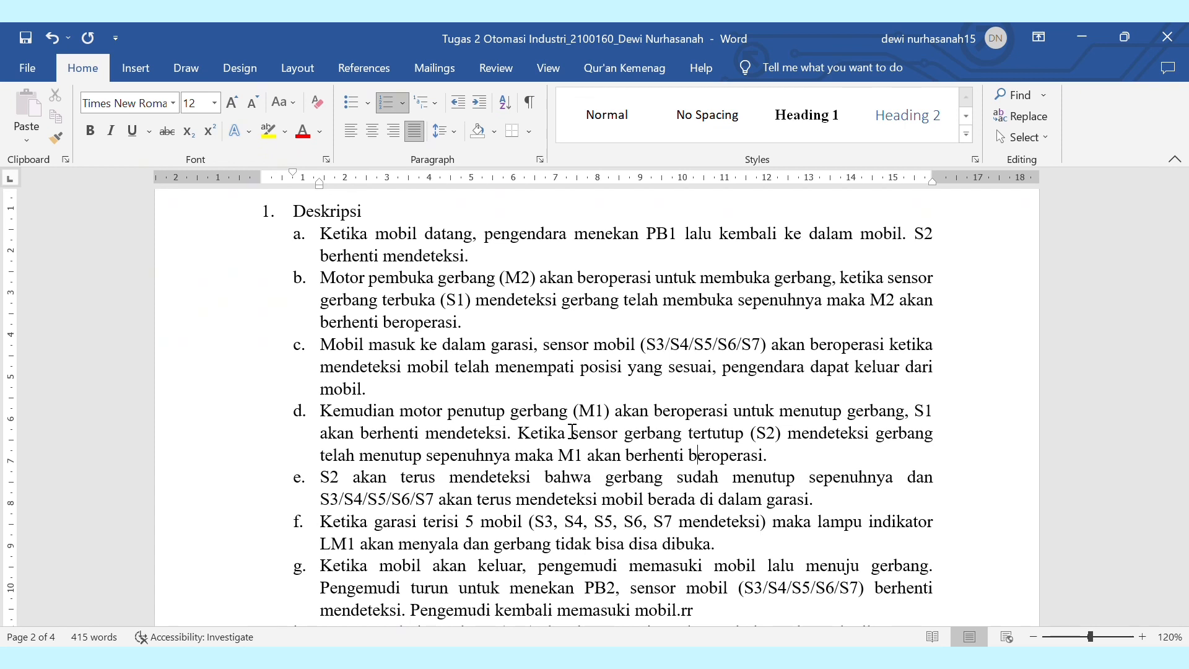
left_click_drag(1183, 338, 1186, 362)
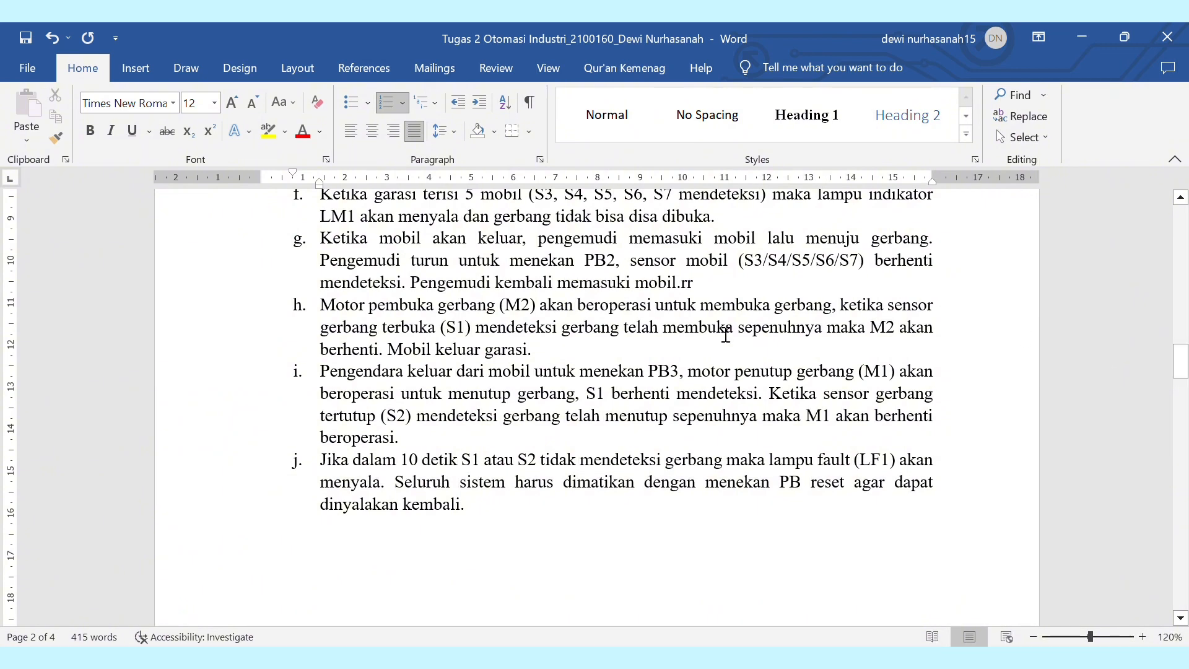
left_click_drag(559, 266, 614, 264)
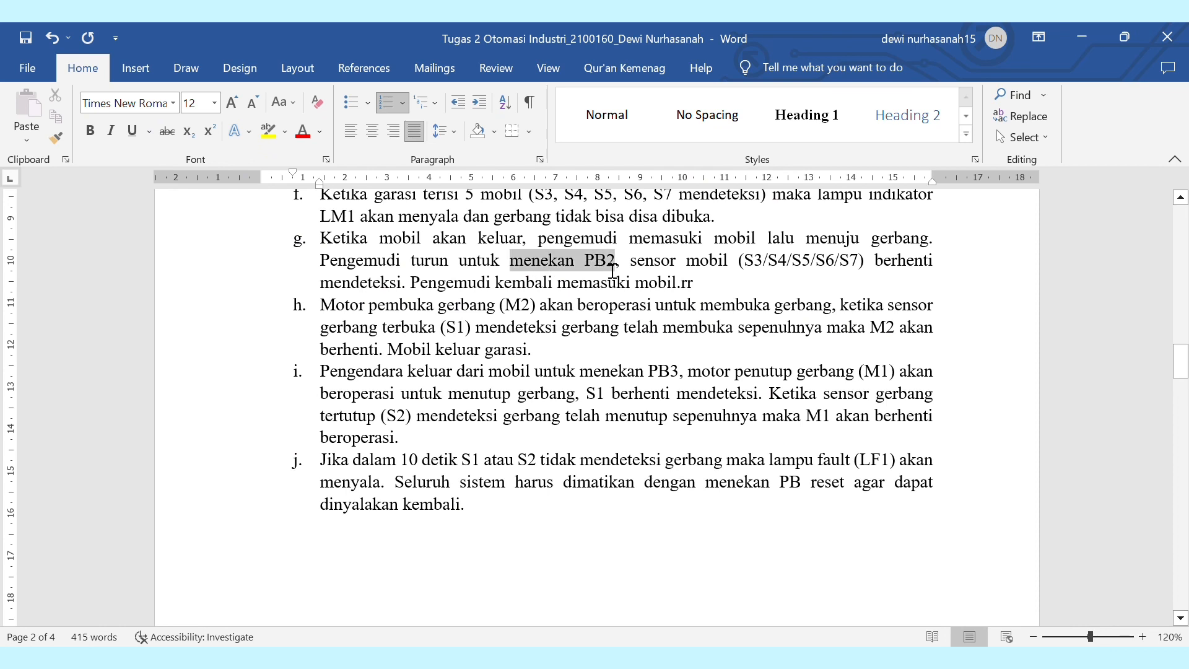
left_click(603, 281)
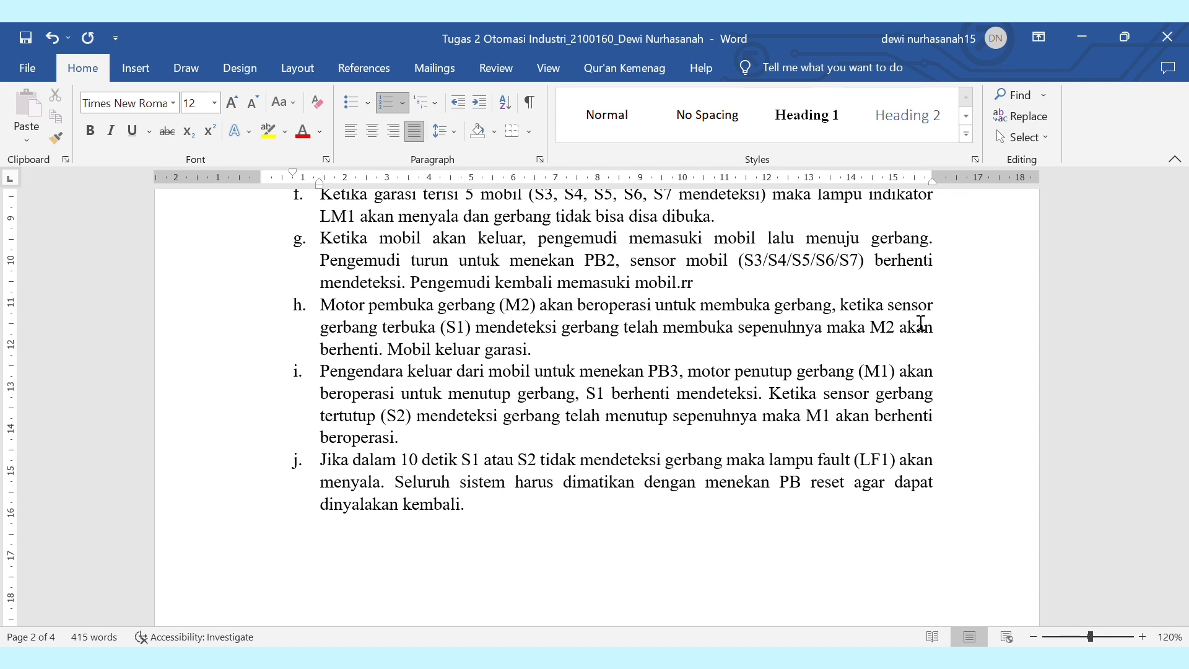
left_click_drag(865, 330, 887, 349)
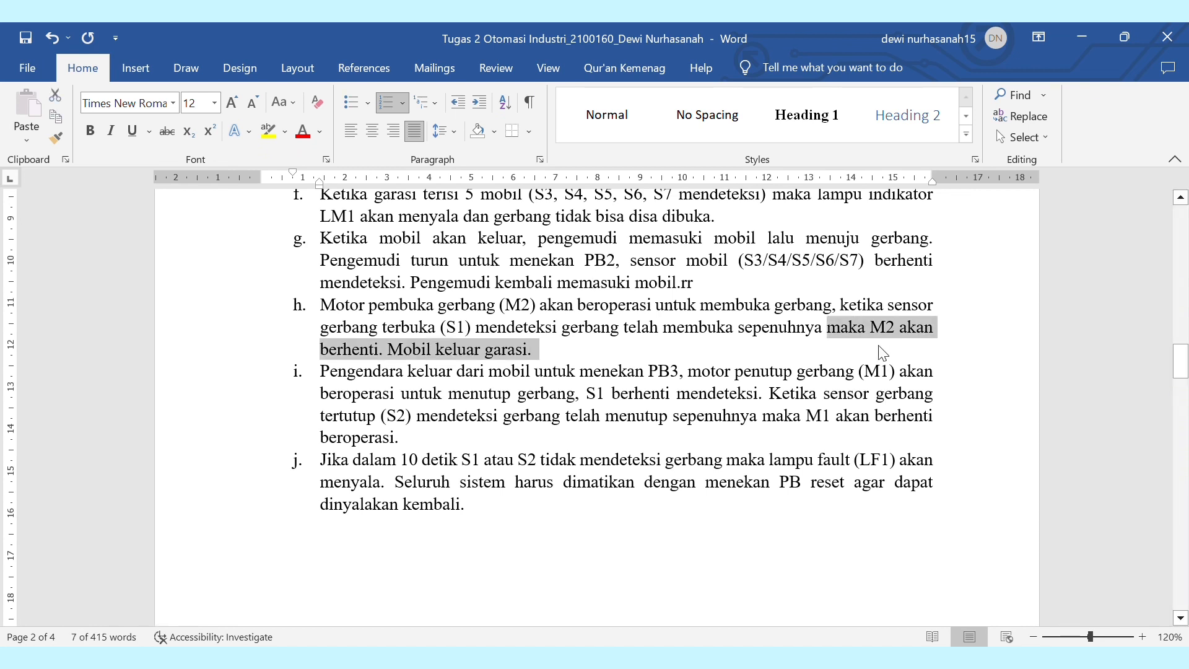
left_click(718, 373)
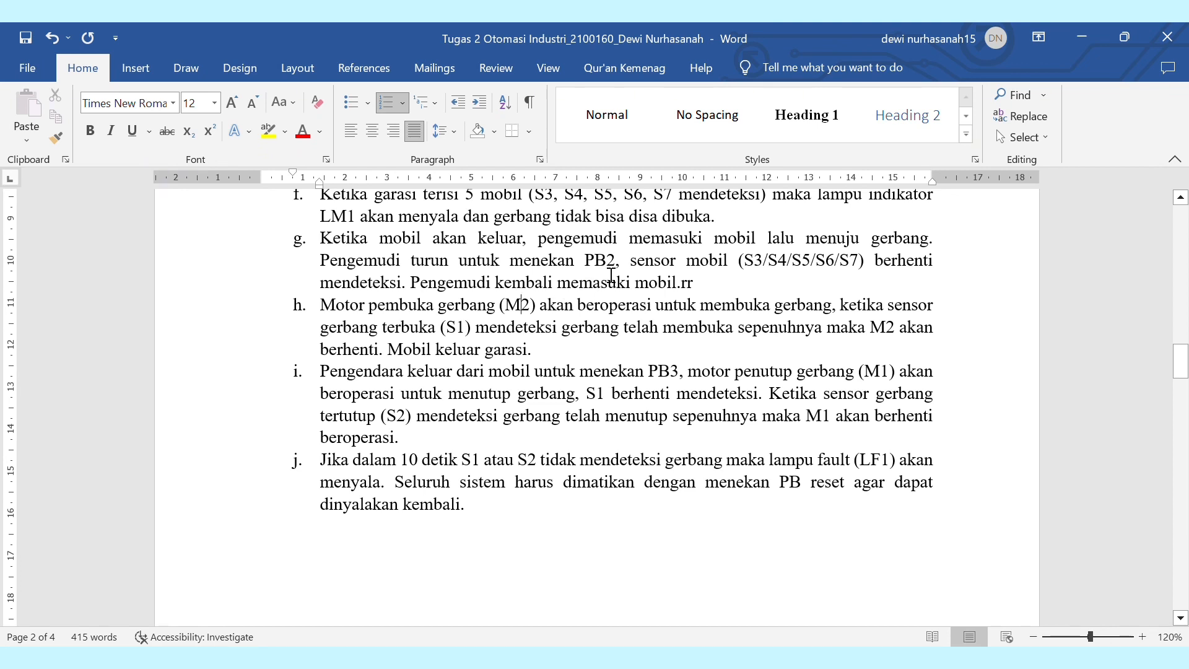
- Delete the stray letters "rr" at the end of item g in the Deskripsi list
left_click(699, 286)
key("BackSpace")
key("BackSpace")
- Review items h and i of the Deskripsi list, marking motor M2, push button PB3 and the condition that stops M1
left_click_drag(350, 315, 538, 317)
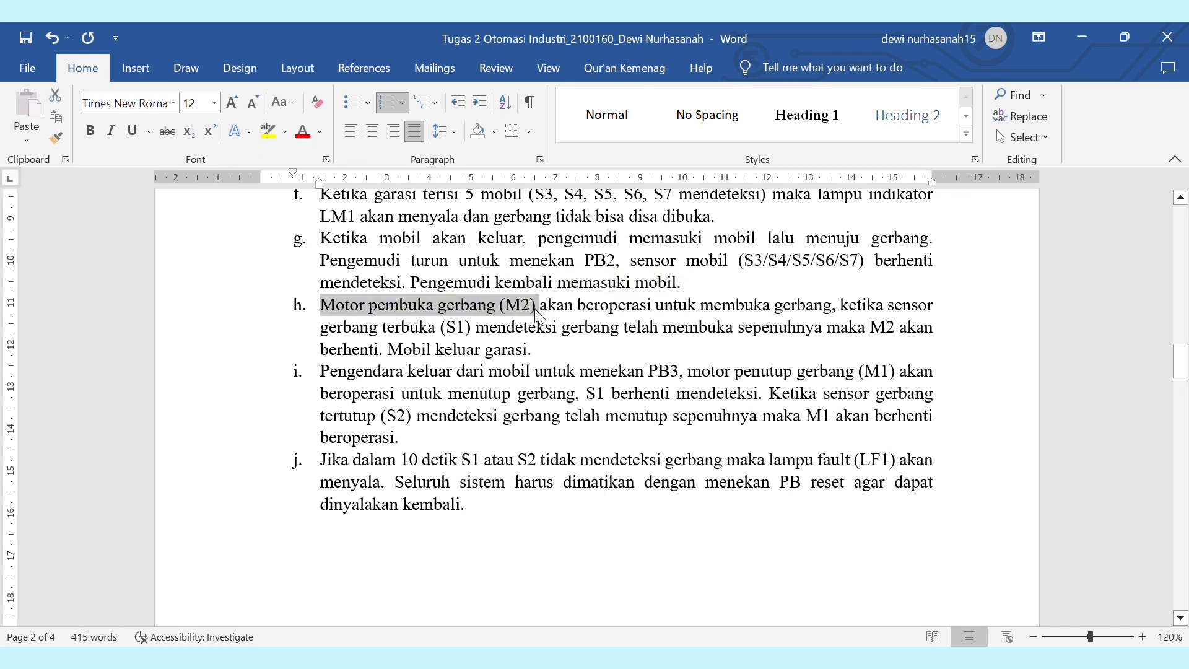
left_click(586, 323)
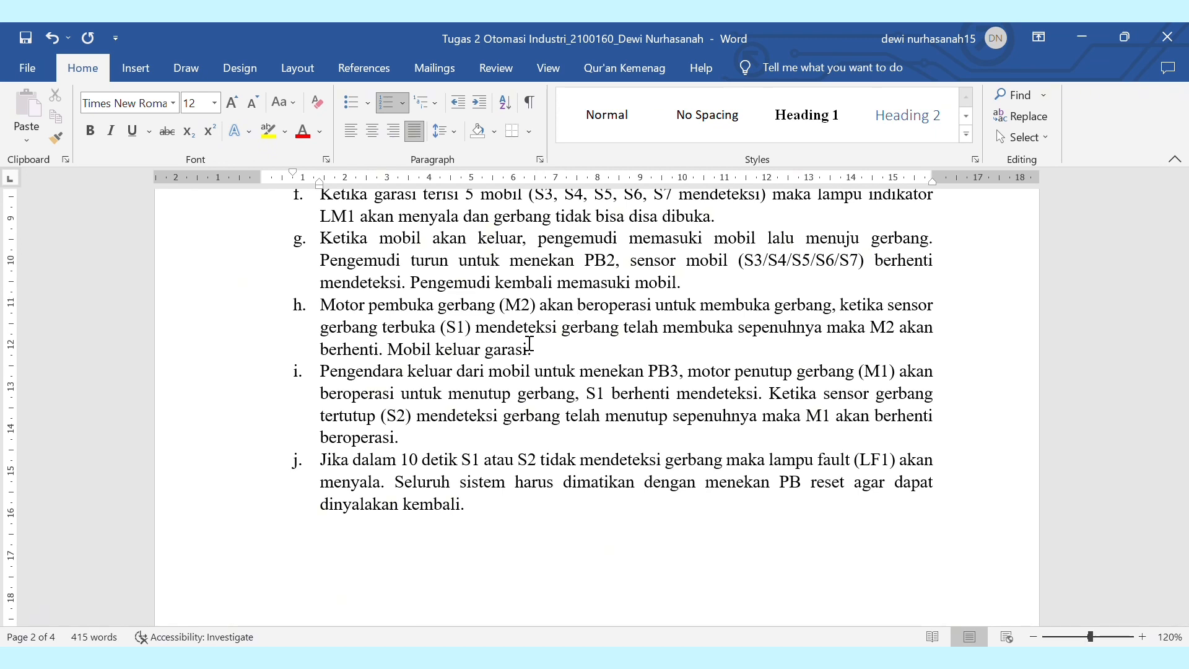
double_click(660, 377)
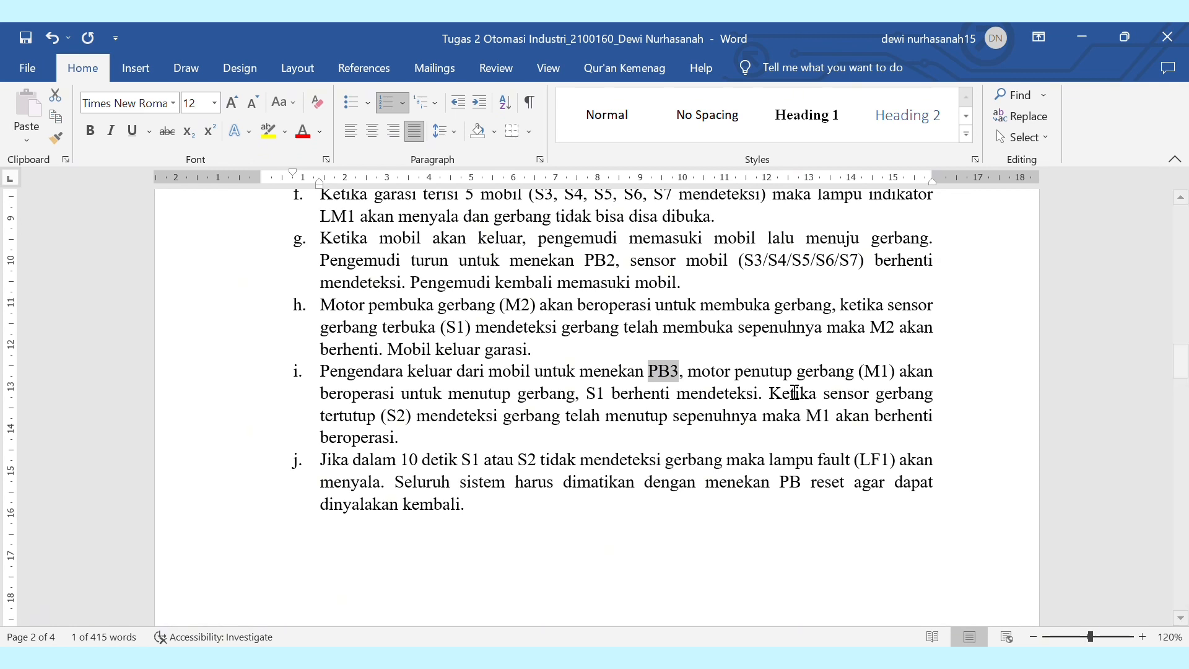
left_click(616, 400)
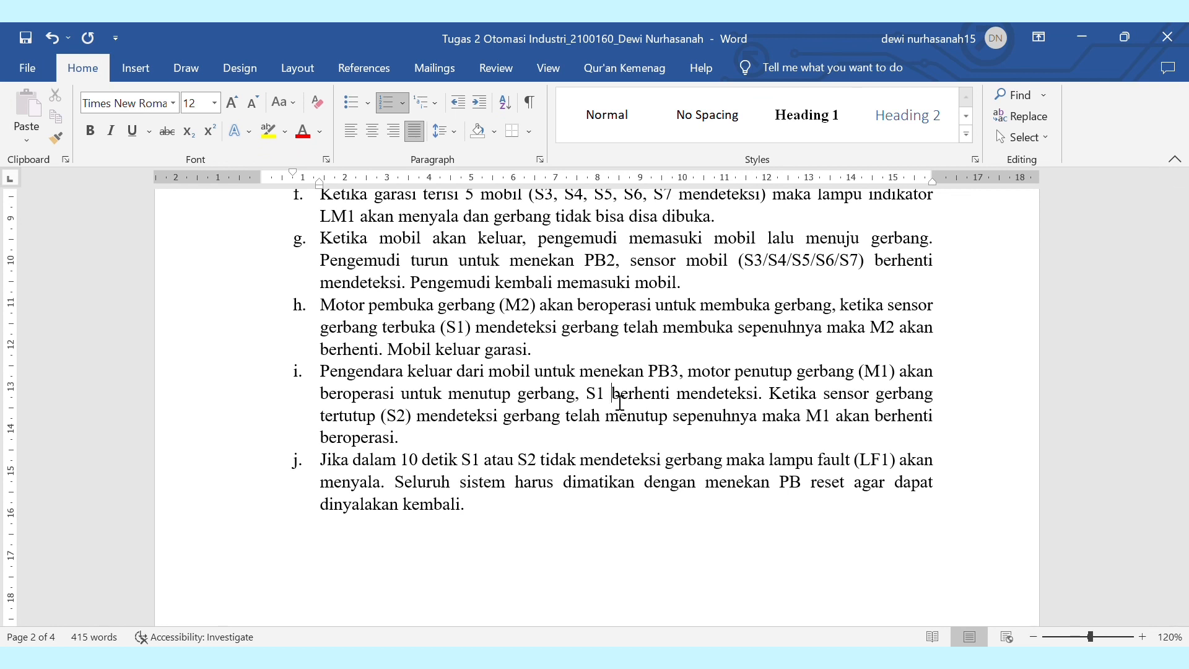
left_click_drag(785, 416, 808, 425)
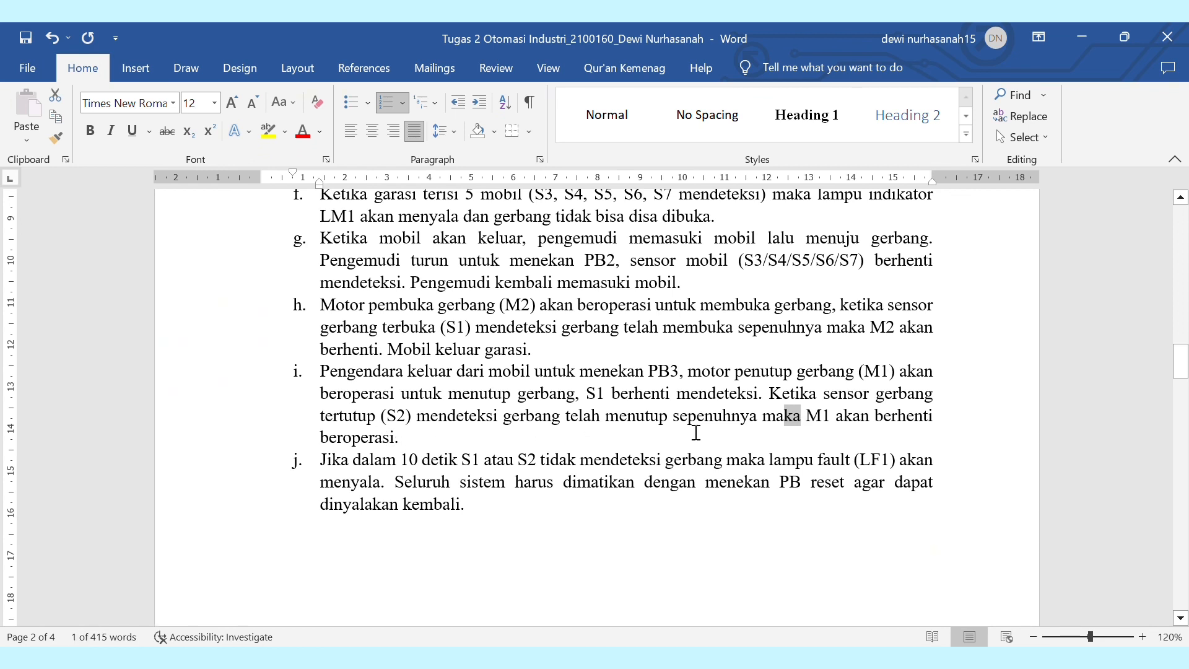
left_click_drag(686, 423, 831, 427)
left_click(545, 447)
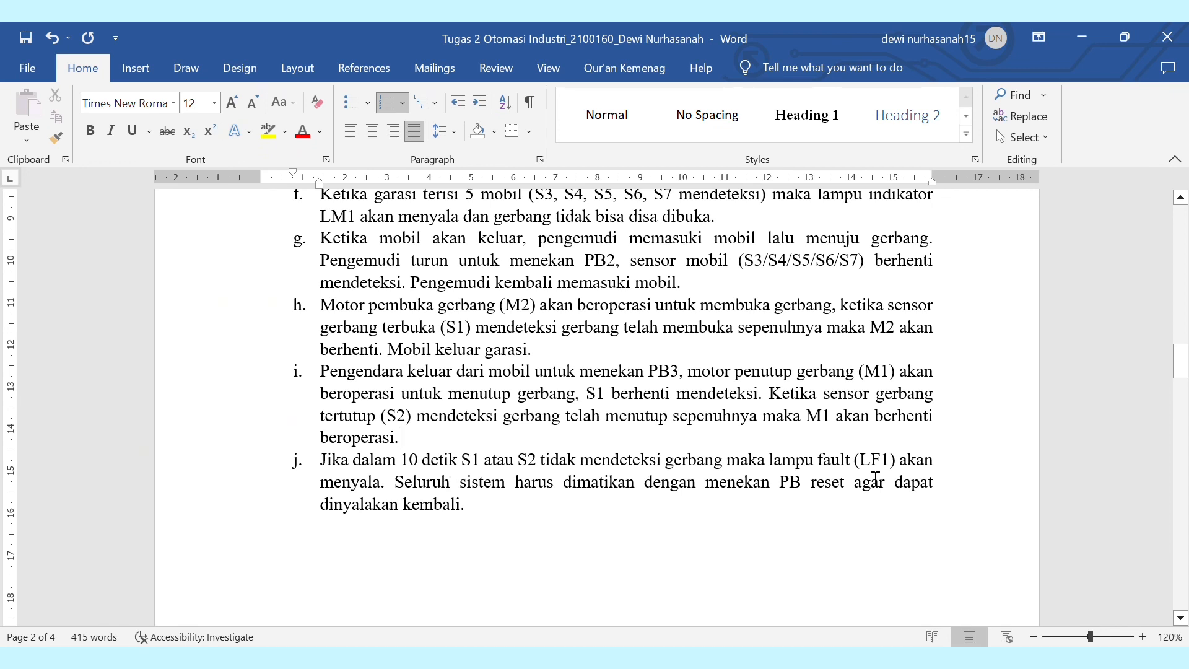
- Leave the Word document, launch CX-Programmer from the desktop and decline the online registration
left_click(1081, 37)
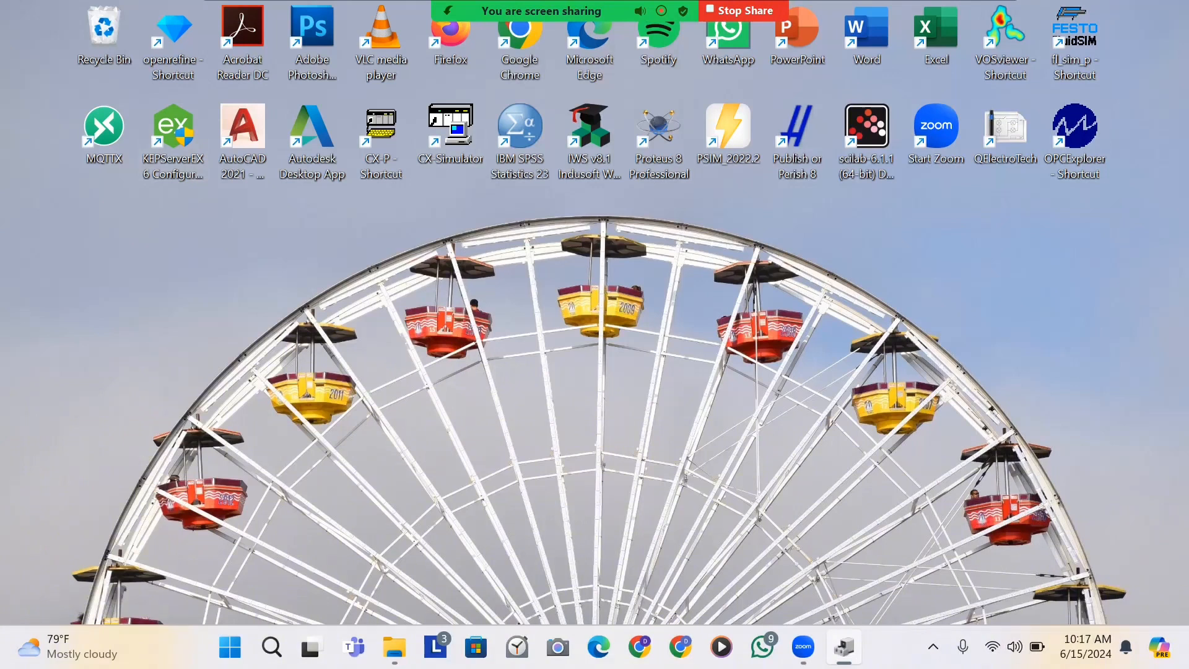
mouse_move(844, 647)
left_click(837, 570)
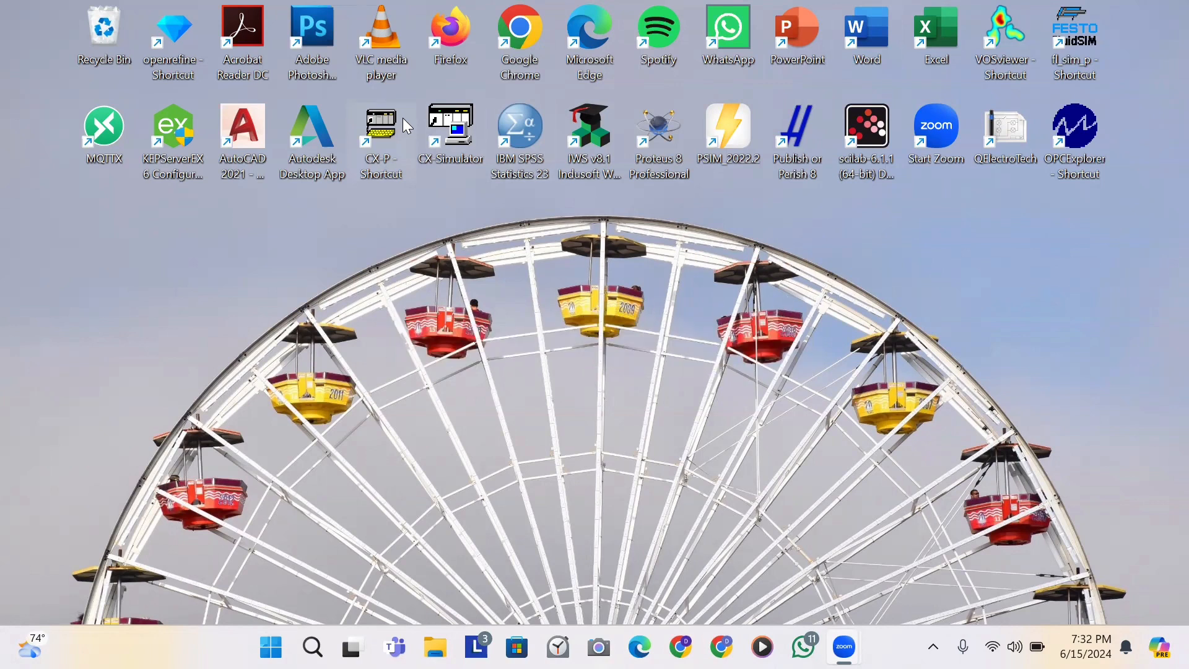
double_click(381, 127)
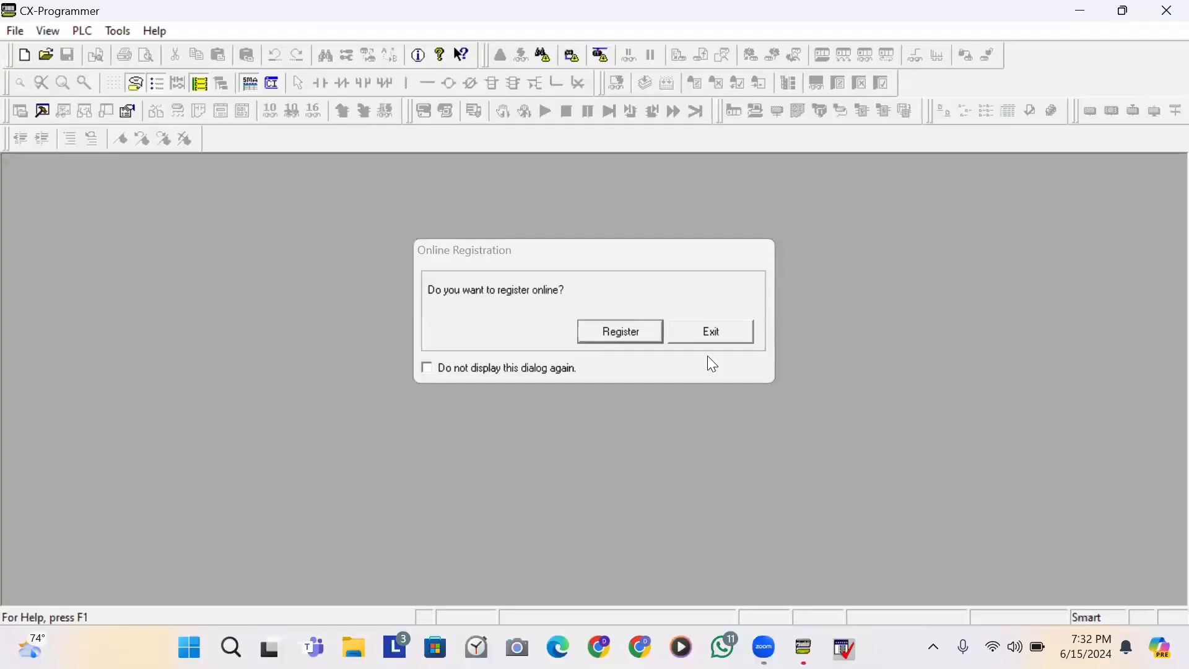
left_click(720, 333)
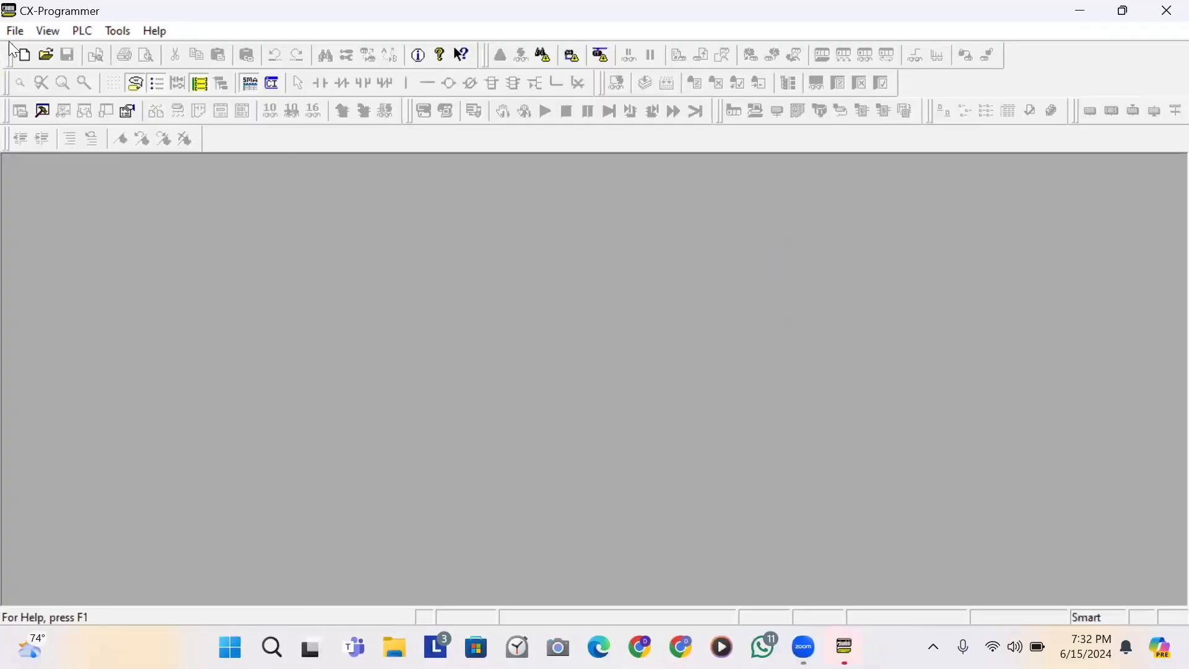
- Create a new PLC project with device type CP1L and CPU type L
left_click(25, 54)
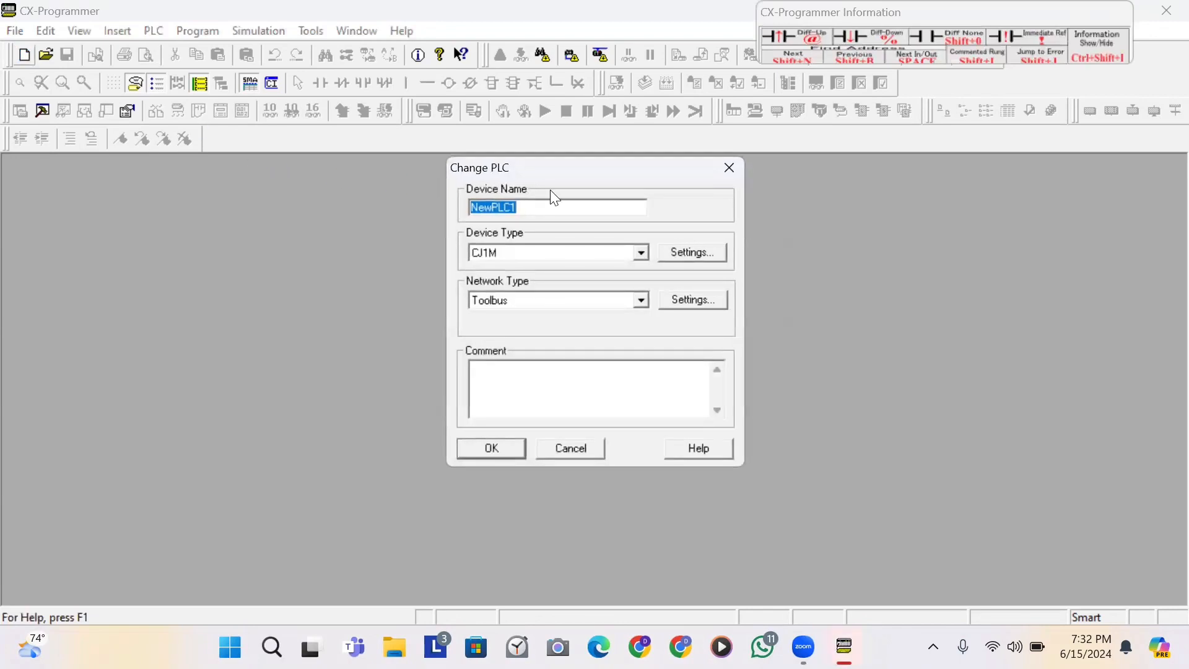
left_click(640, 254)
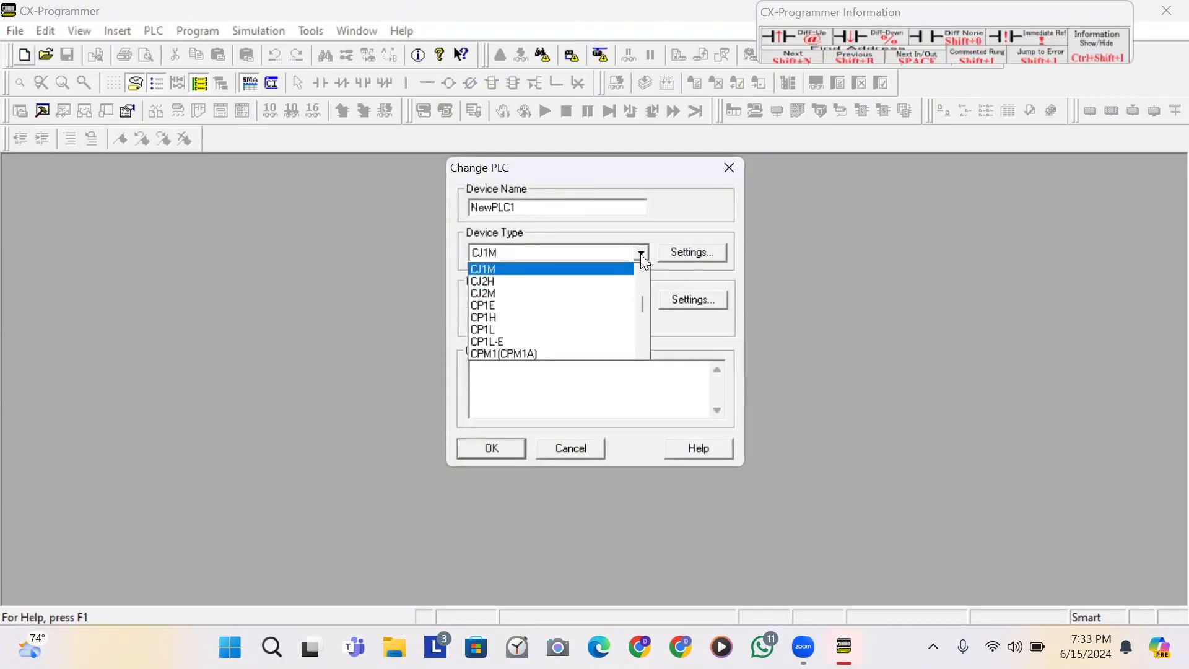
left_click(543, 335)
left_click(682, 260)
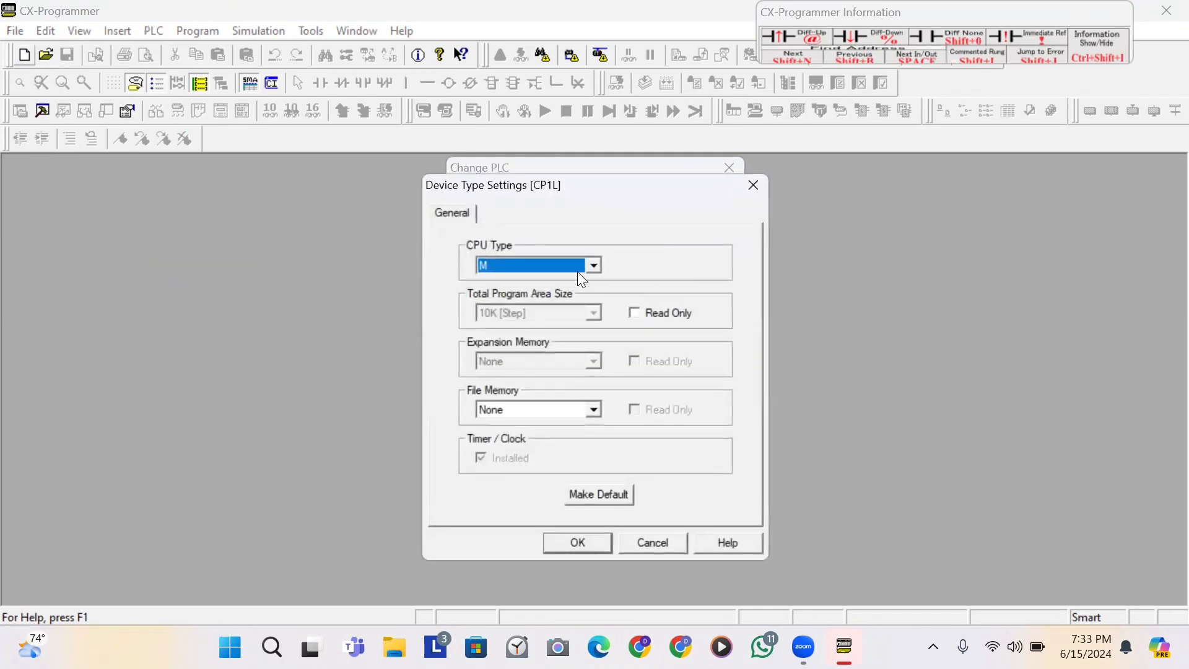
left_click(594, 266)
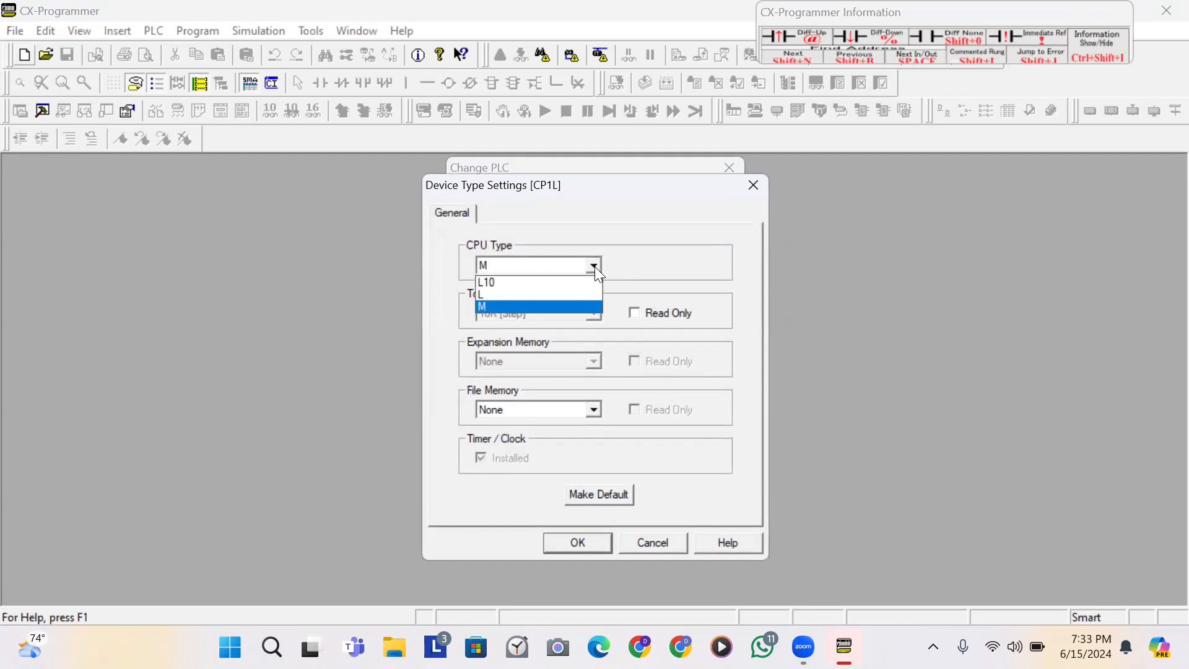
left_click(542, 293)
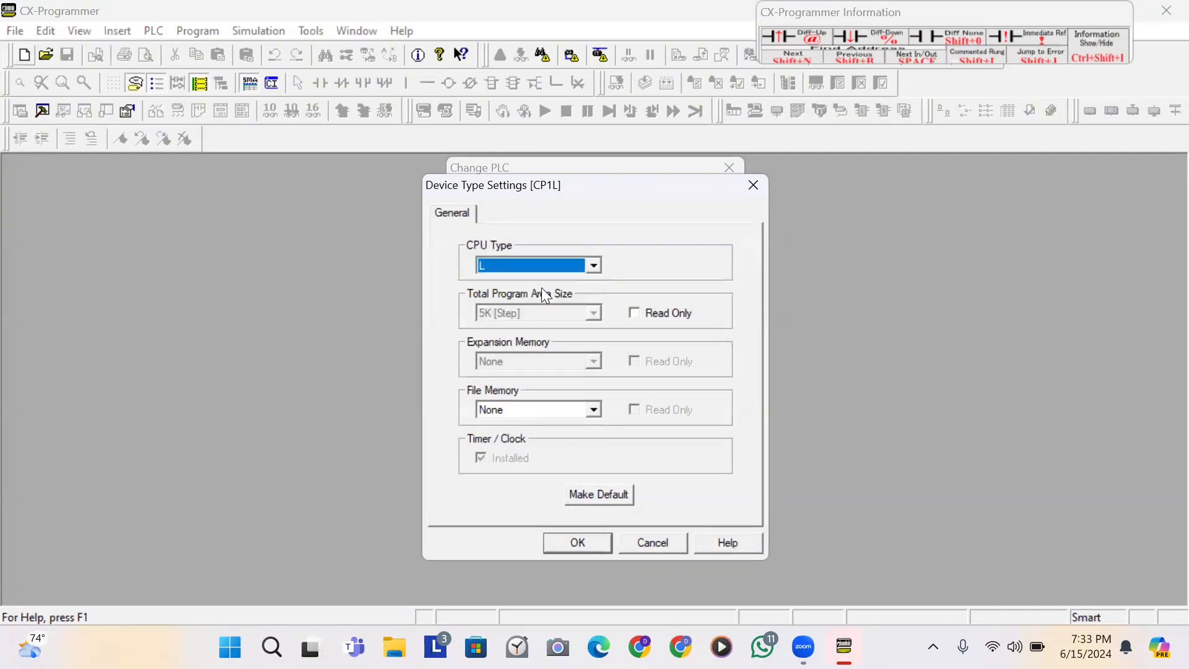
left_click(577, 542)
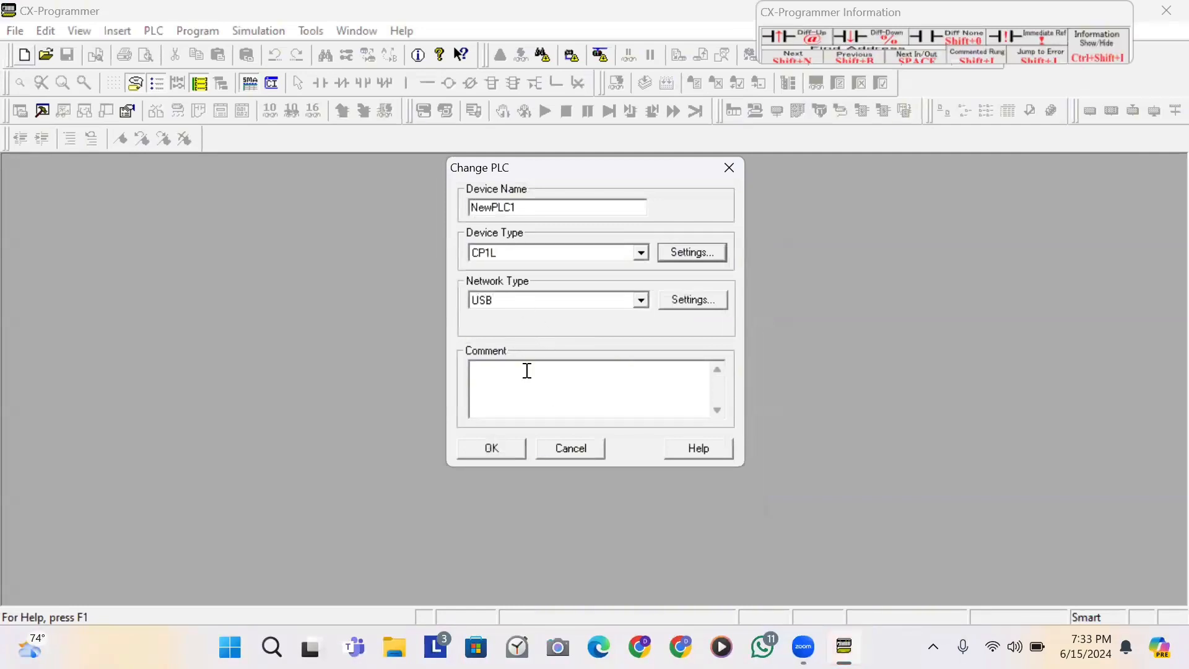
left_click(487, 448)
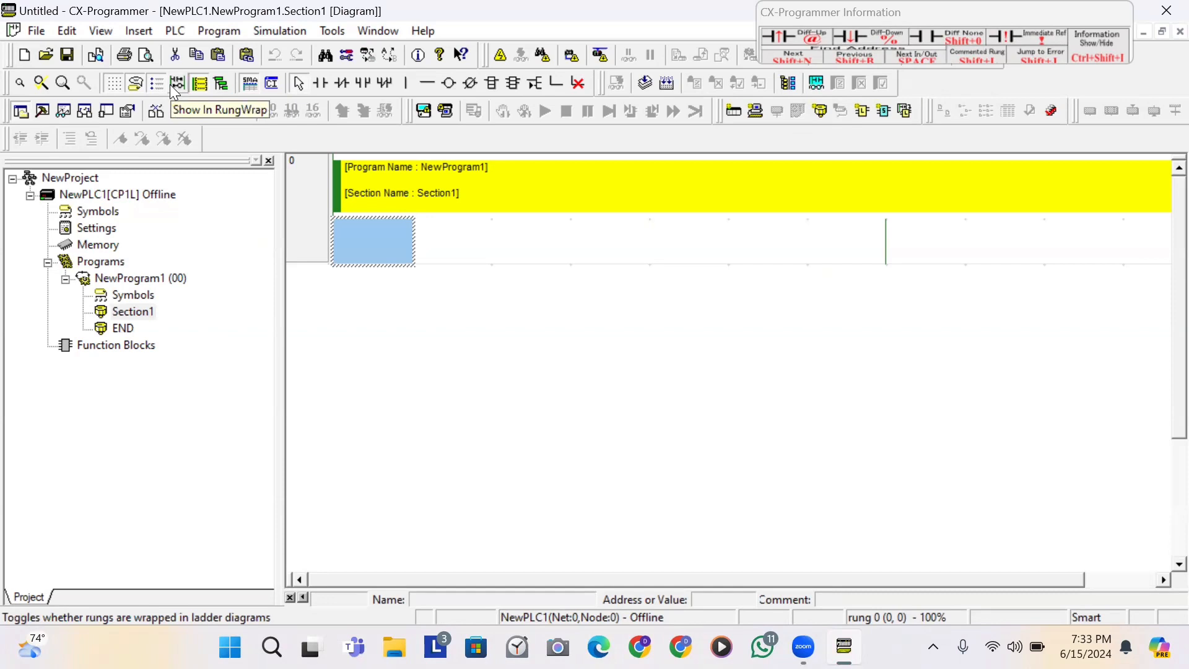
- Open the existing CX-Programmer project "UAS OTOMASI INDUSTRI"
left_click(46, 55)
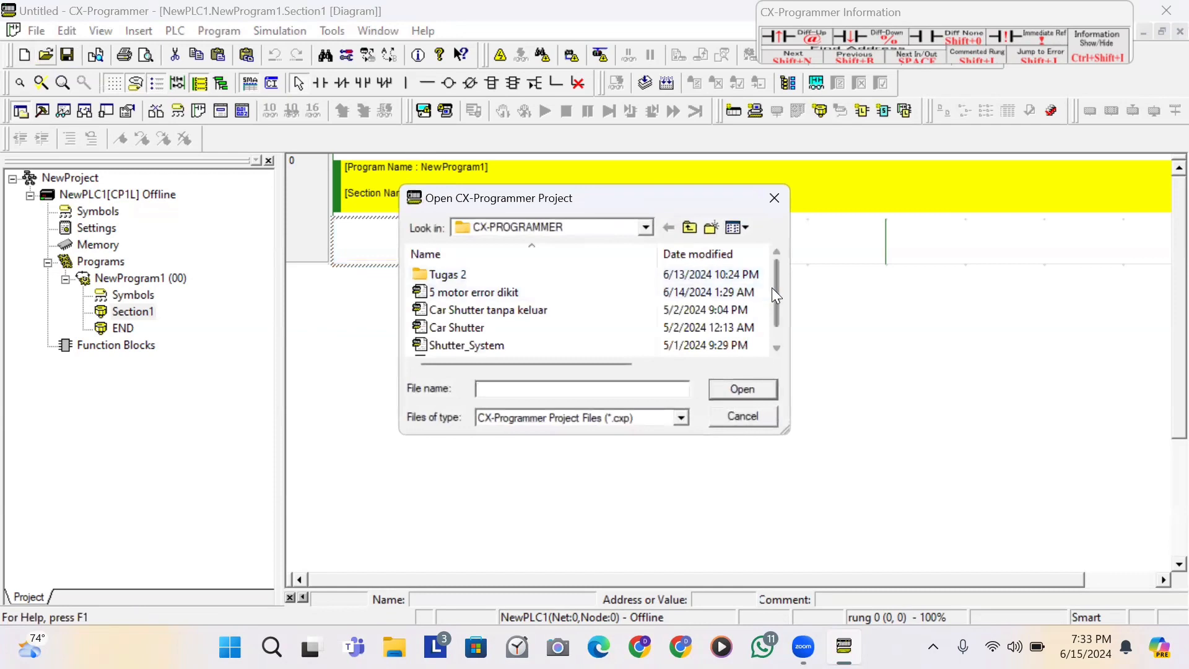
scroll(773, 313, "down", 1)
left_click(649, 345)
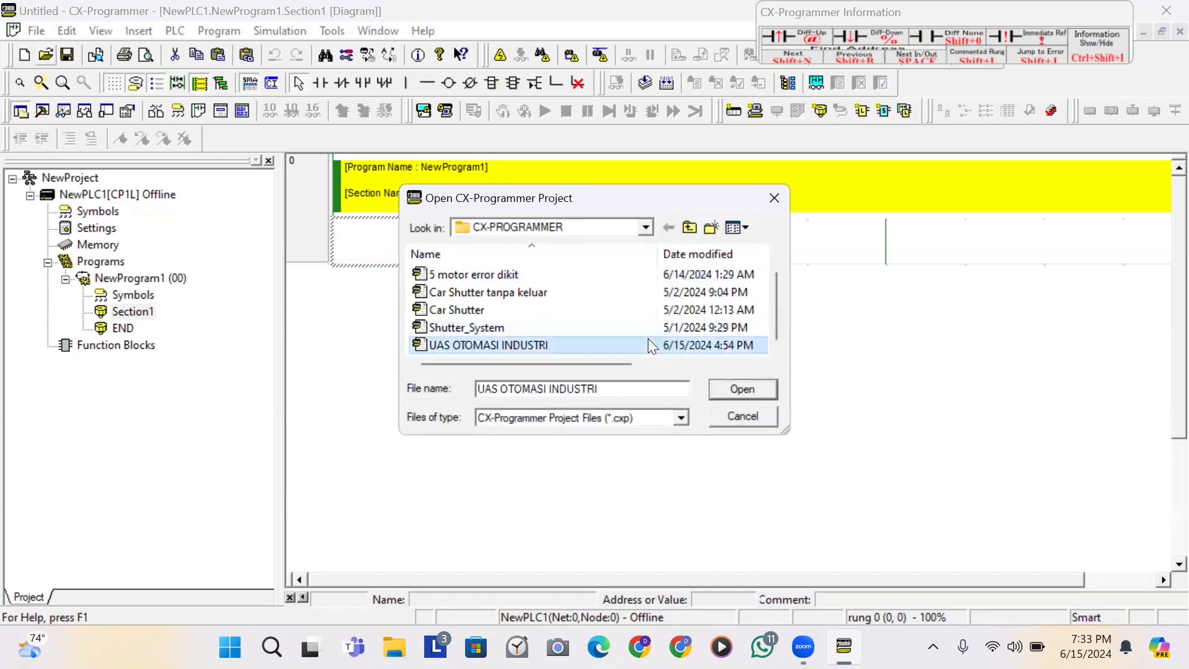
left_click(725, 388)
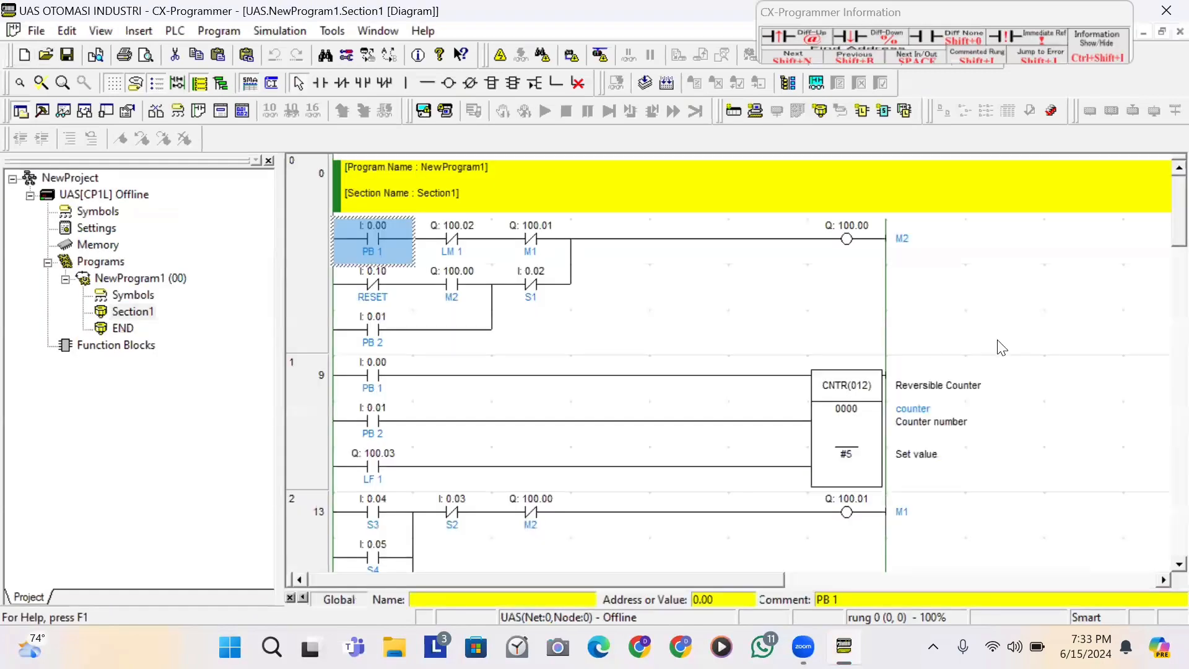
- Look through the ladder rungs of Section1, including the motor, counter and timer logic
scroll(1163, 238, "down", 1)
scroll(1163, 256, "down", 1)
scroll(1163, 268, "down", 6)
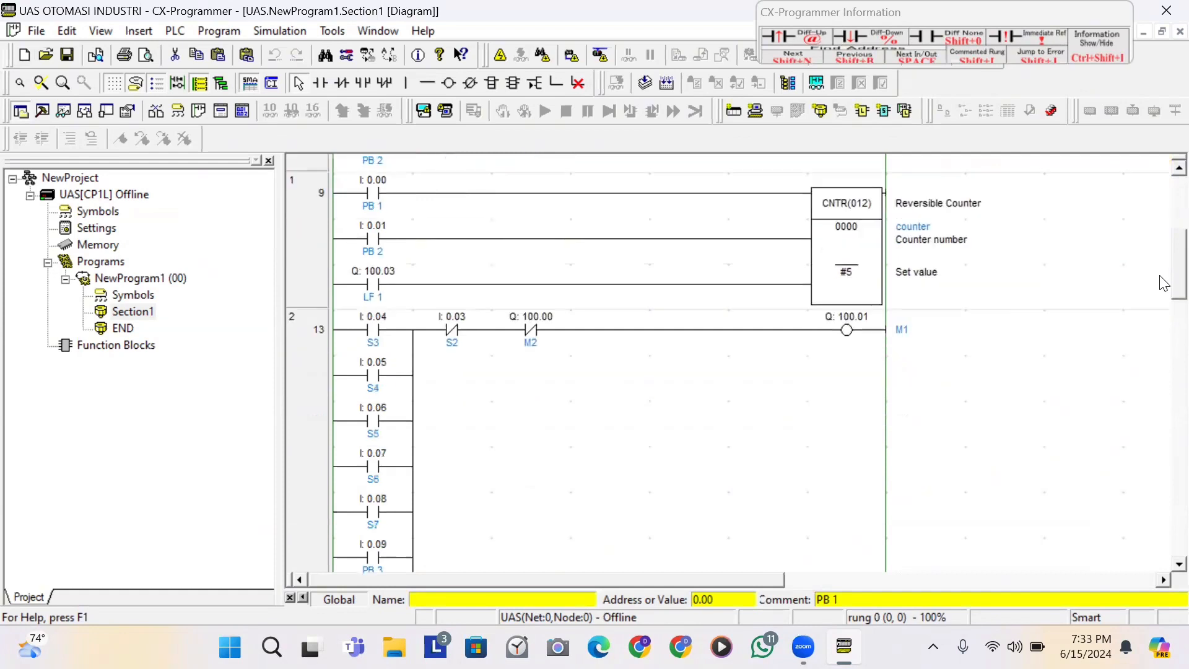
scroll(1162, 366, "down", 1)
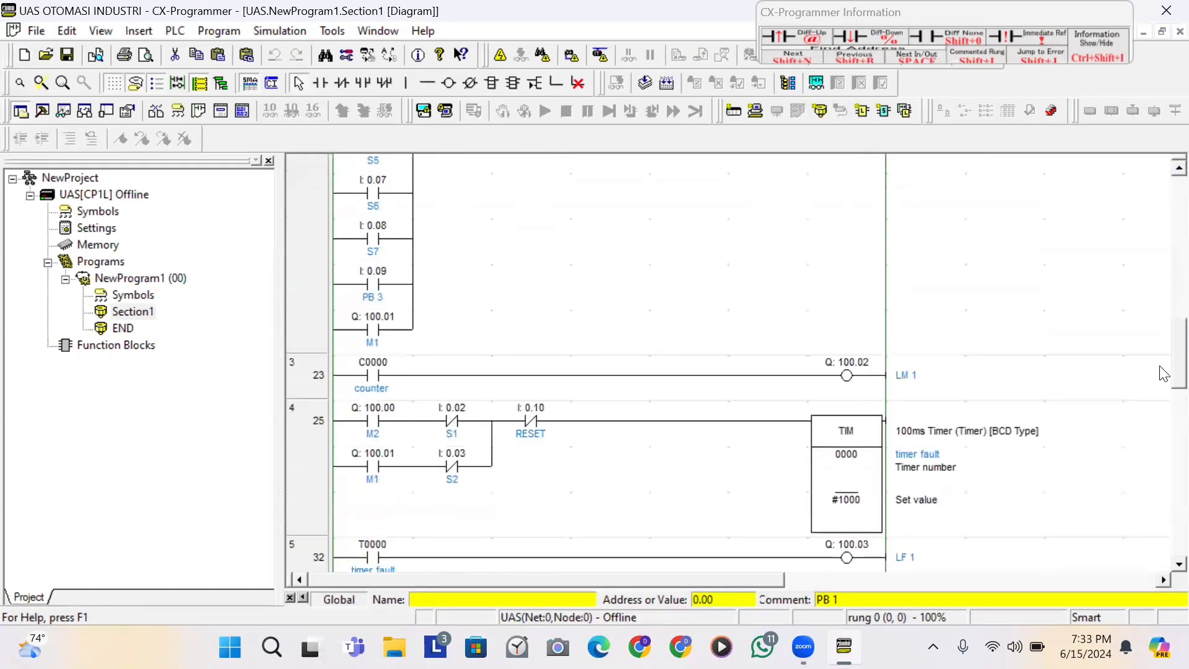
scroll(1159, 378, "down", 1)
scroll(1156, 374, "up", 10)
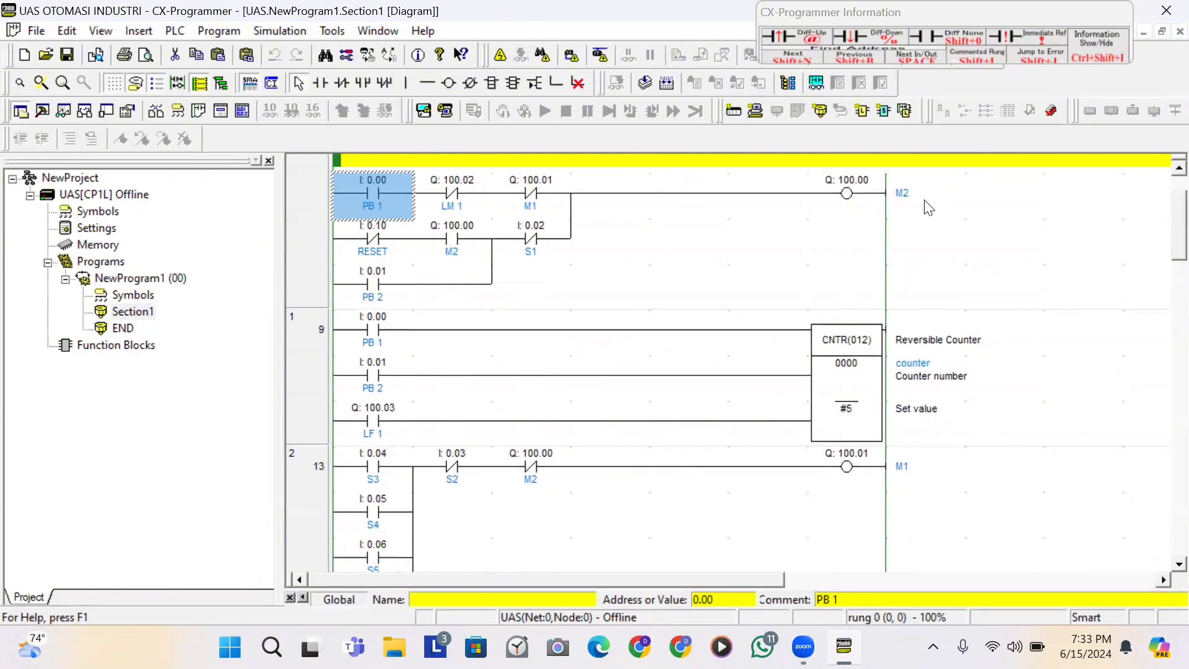
- Check the Serial Port 1 communication settings in the UAS project's PLC settings
double_click(108, 231)
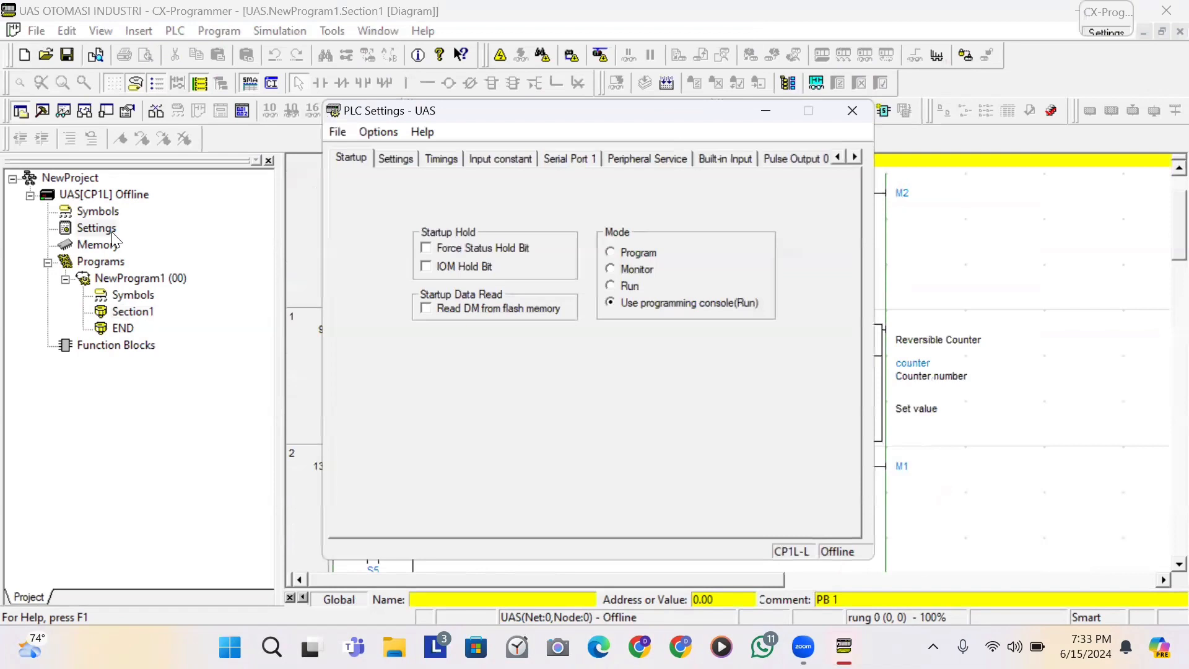
left_click(569, 158)
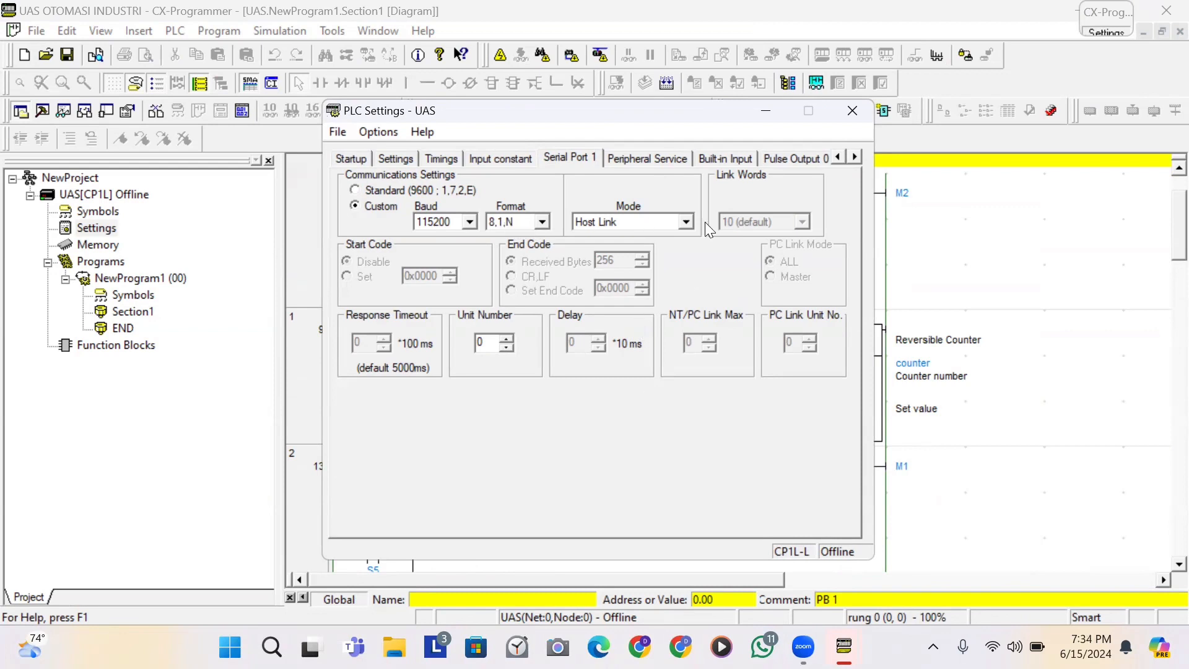
left_click(852, 110)
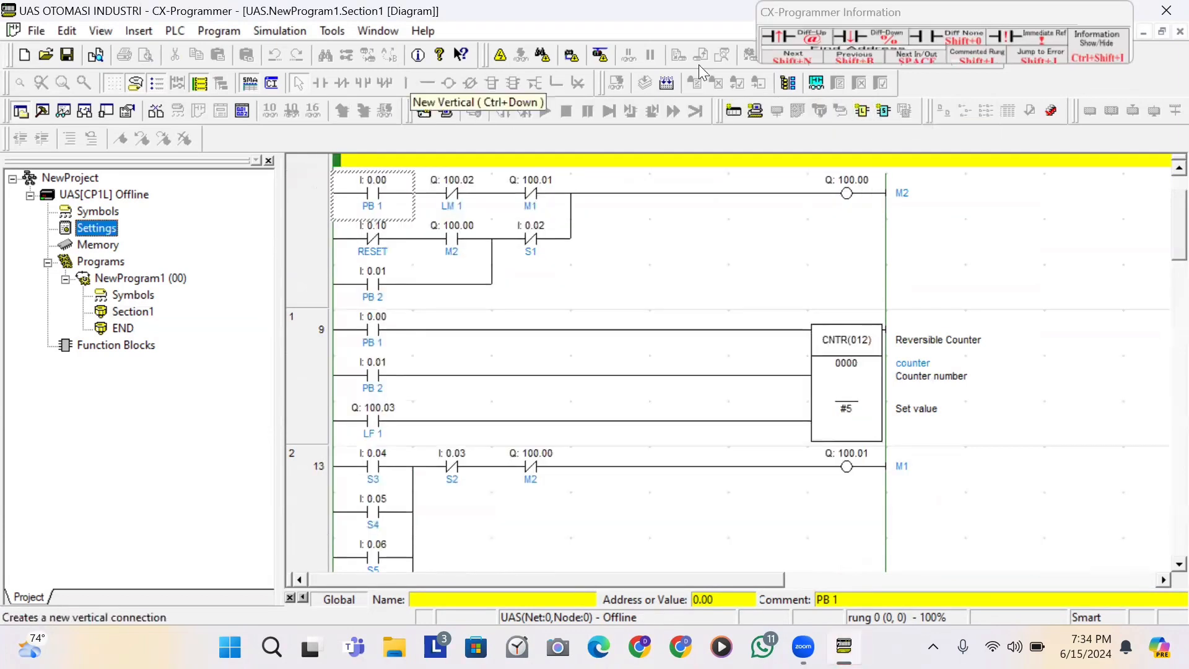
- Get CX-Programmer out of the way and launch CX-Simulator from the desktop
left_click_drag(1052, 12, 1088, 63)
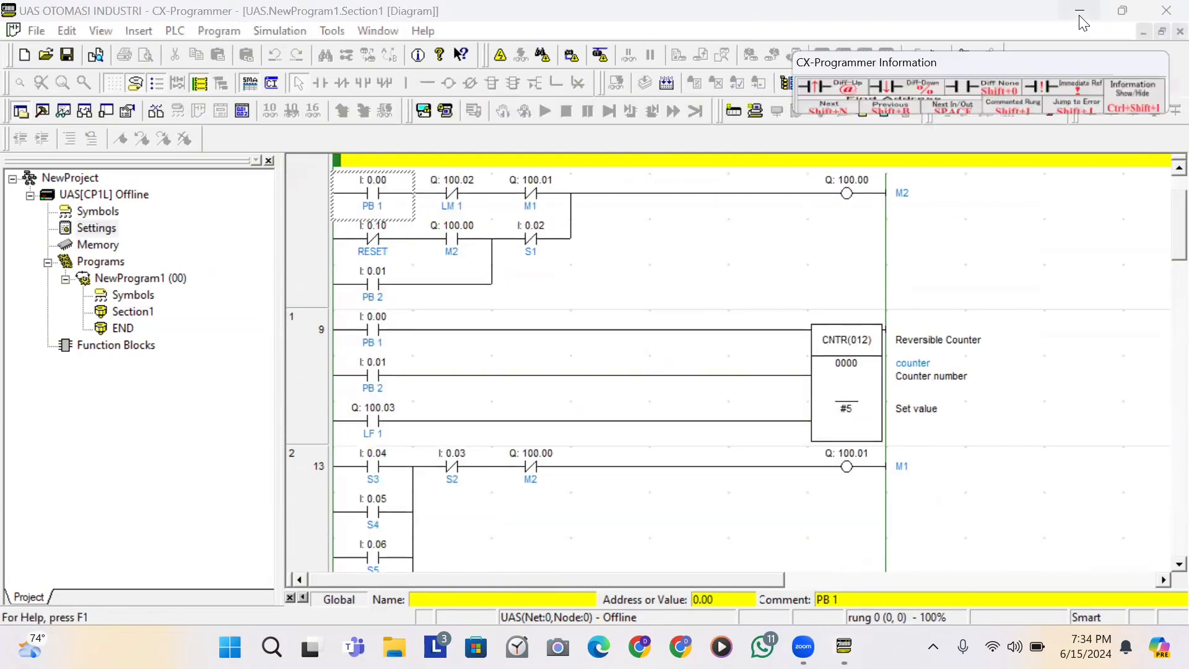
left_click(1082, 18)
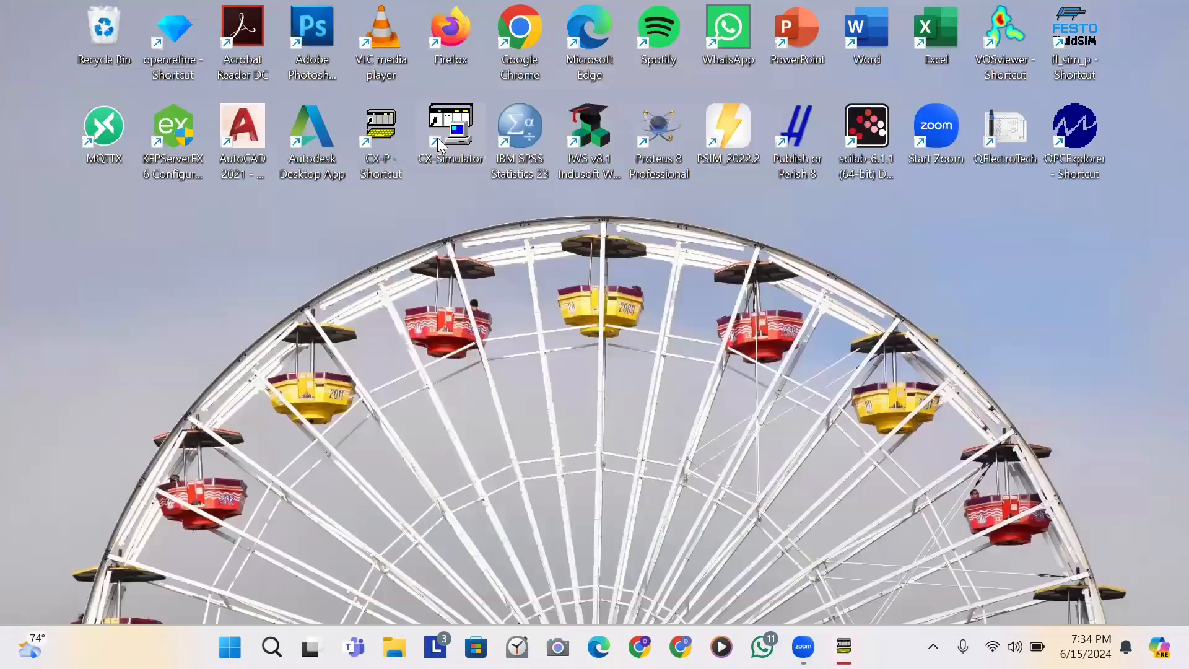
double_click(444, 137)
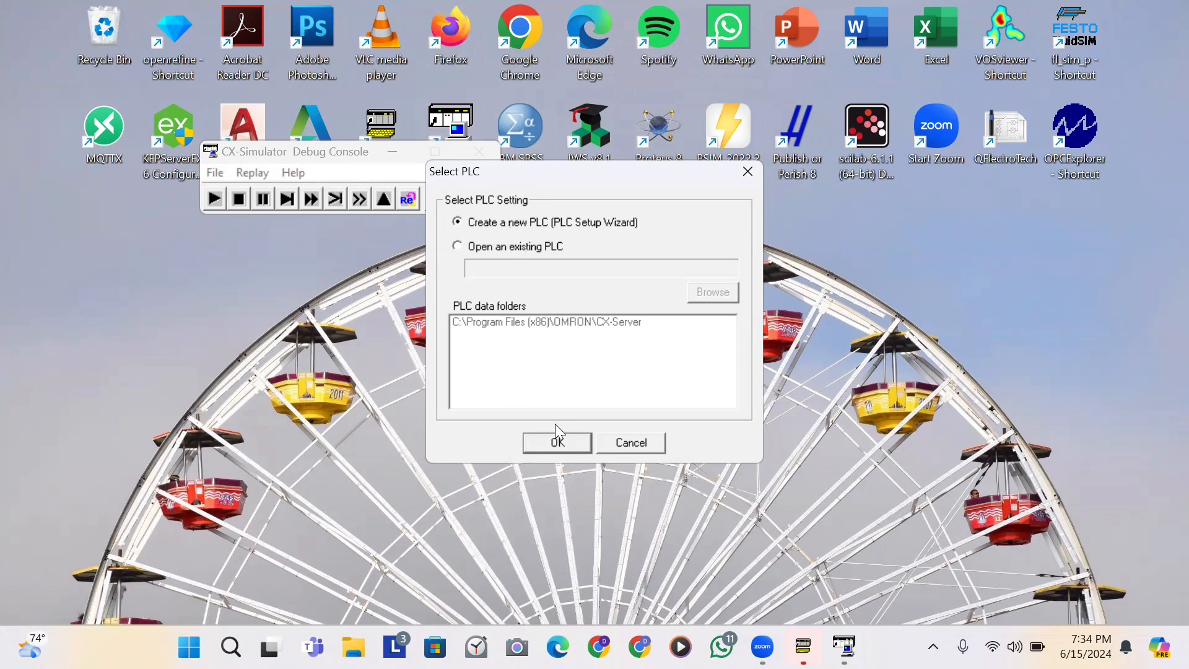
- Create a new PLC in the default CX-Server data folder with type CP1L-L20DT1-D and no extra units
left_click(555, 441)
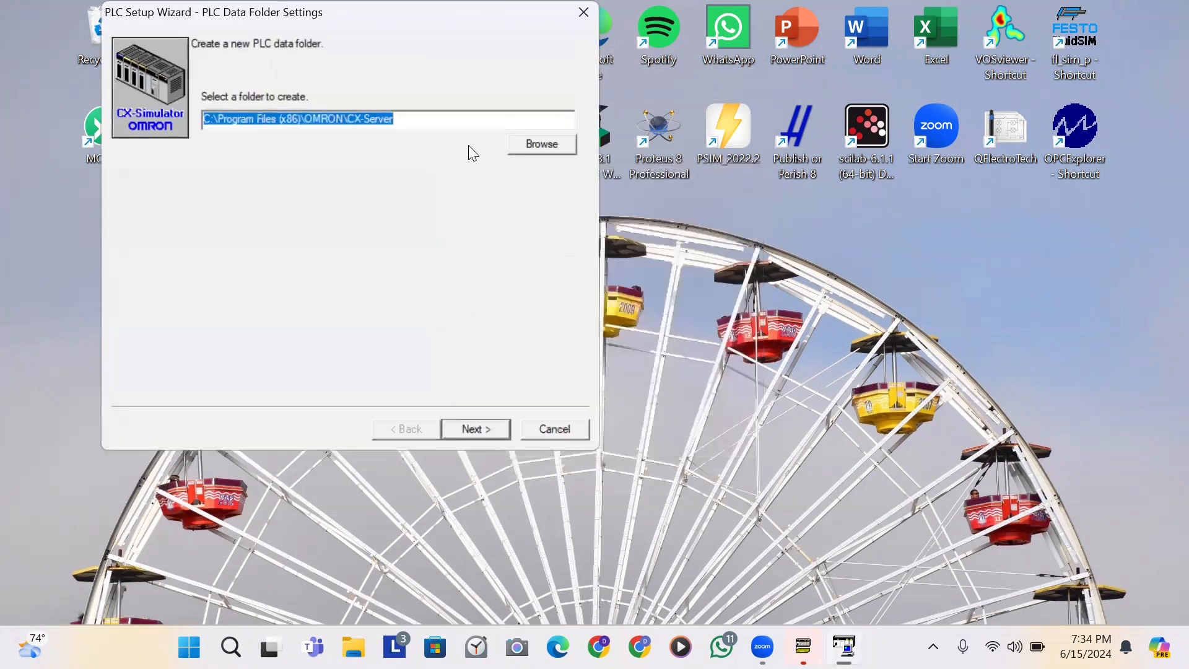
left_click(472, 429)
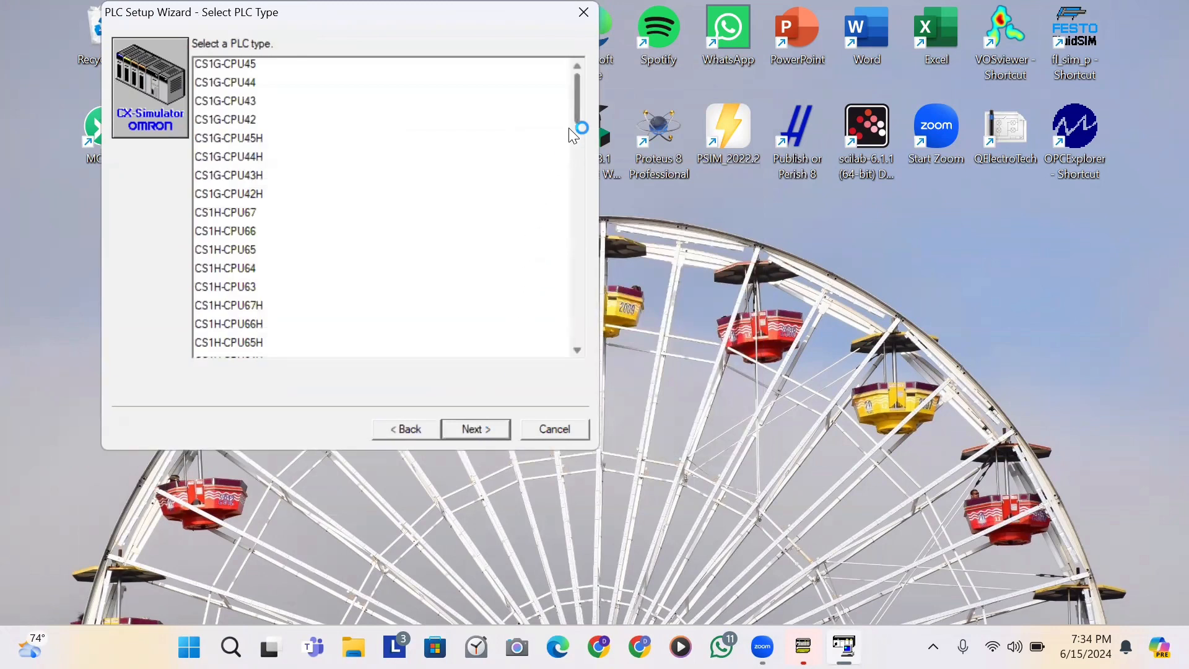
left_click_drag(576, 114, 581, 247)
left_click(279, 234)
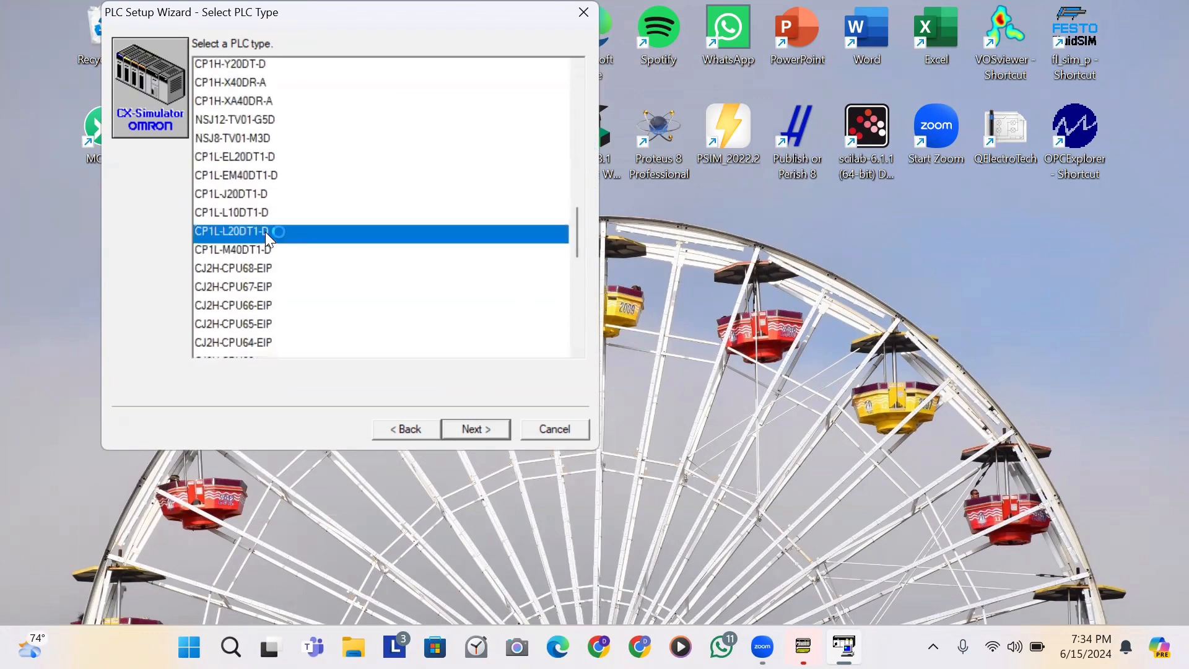
left_click(477, 429)
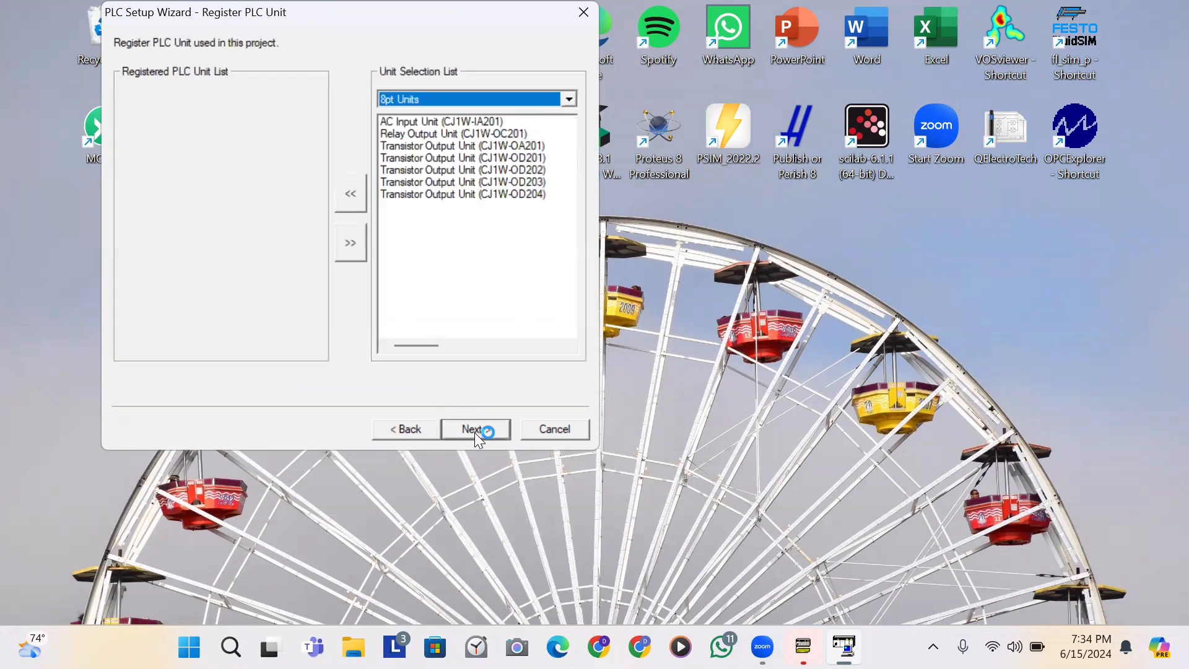
left_click(474, 429)
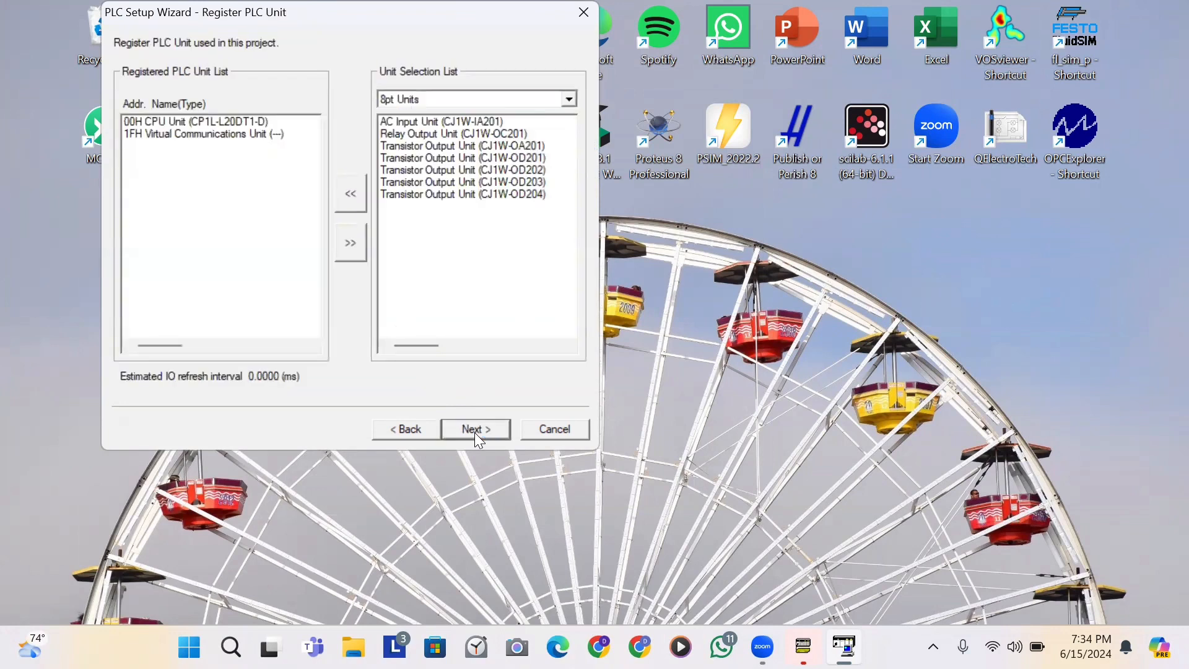
left_click(474, 429)
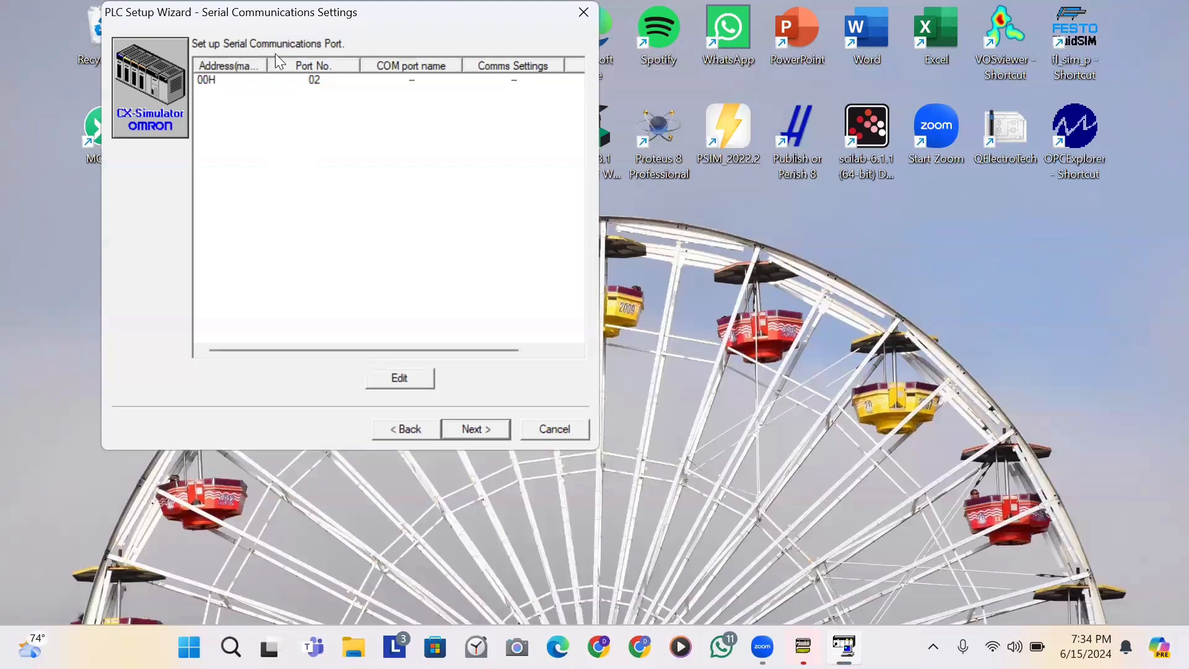
- Set serial port 02 of the CPU unit to Real comms on COM1, accepting the external device communication
double_click(375, 84)
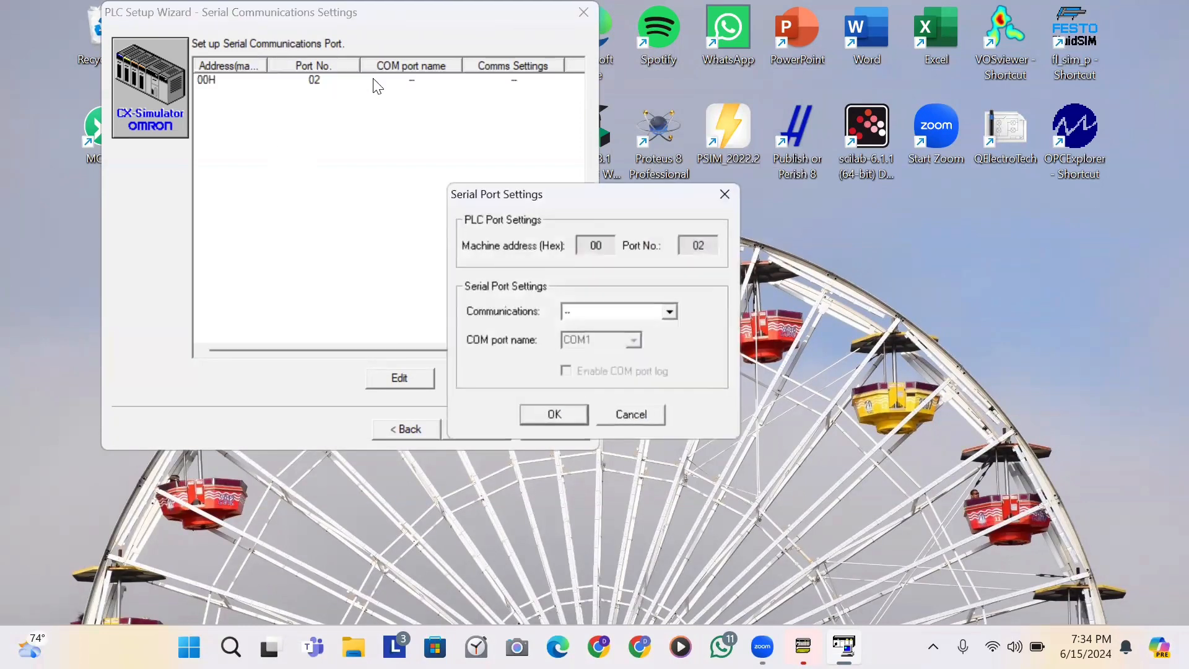
left_click(670, 312)
left_click(628, 369)
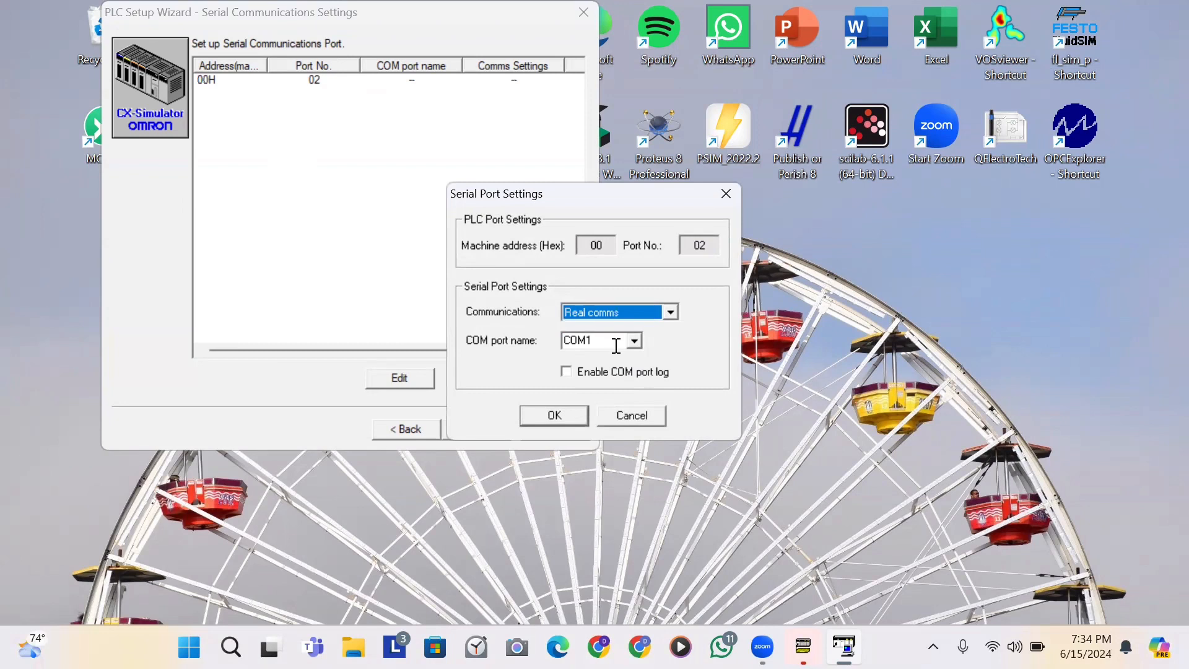
left_click(560, 415)
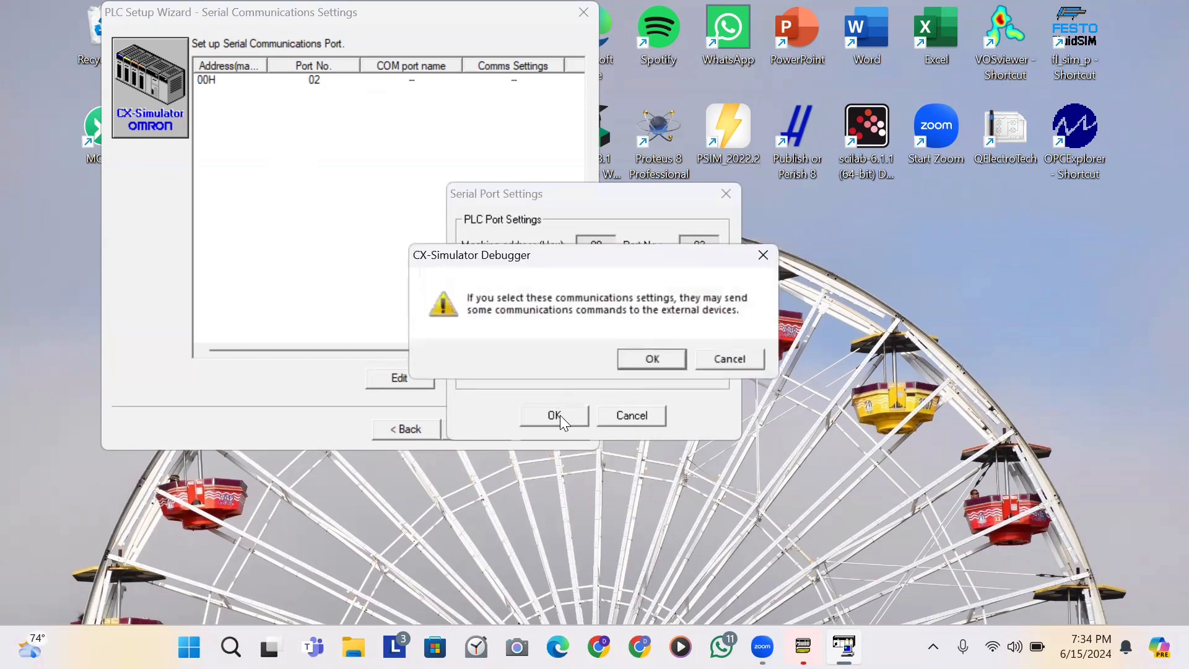
left_click(657, 362)
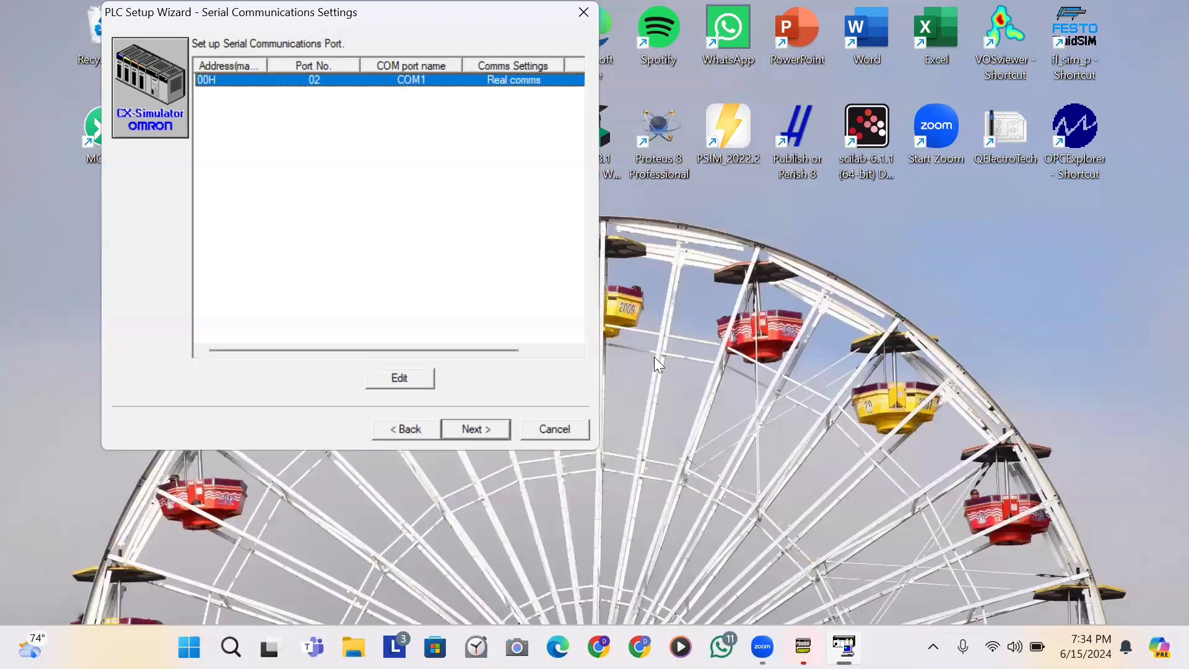
left_click(483, 426)
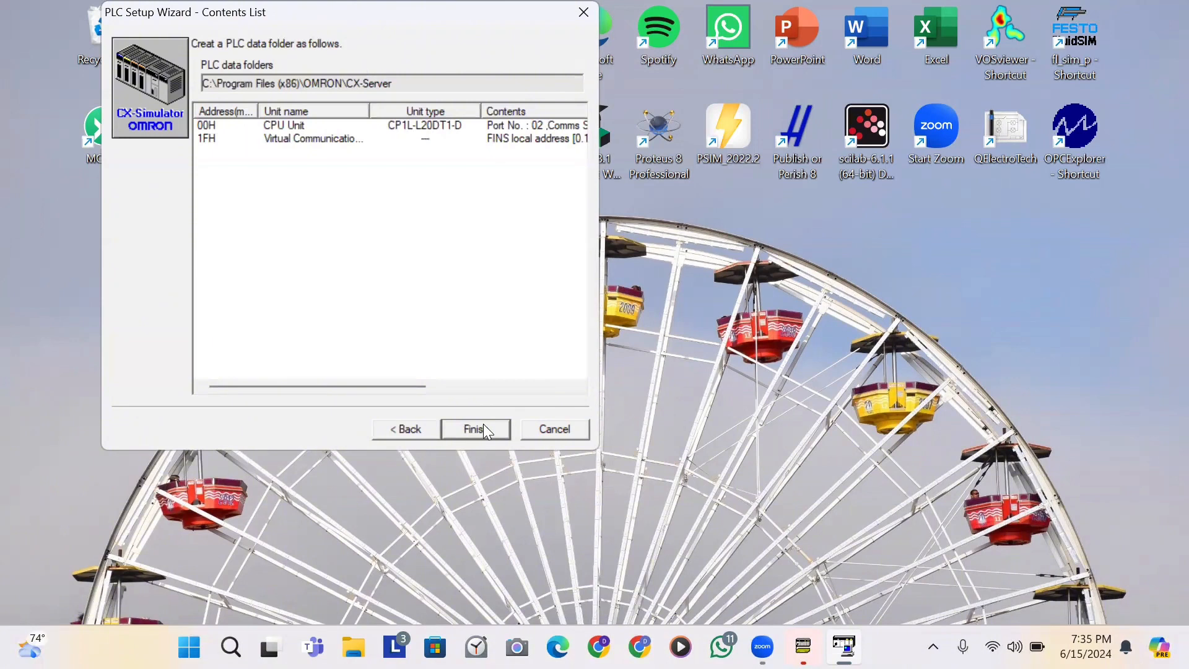
- Finish the PLC setup and connect the simulator's virtual communications unit through Controller Link
left_click(483, 427)
left_click(374, 273)
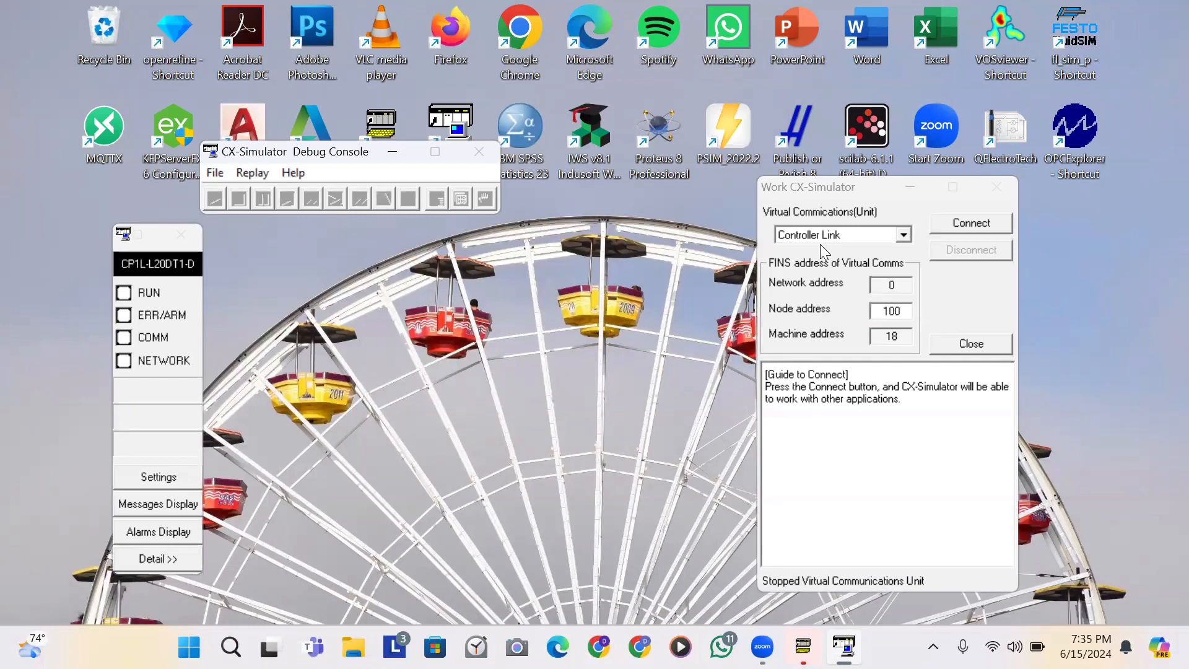
left_click(966, 230)
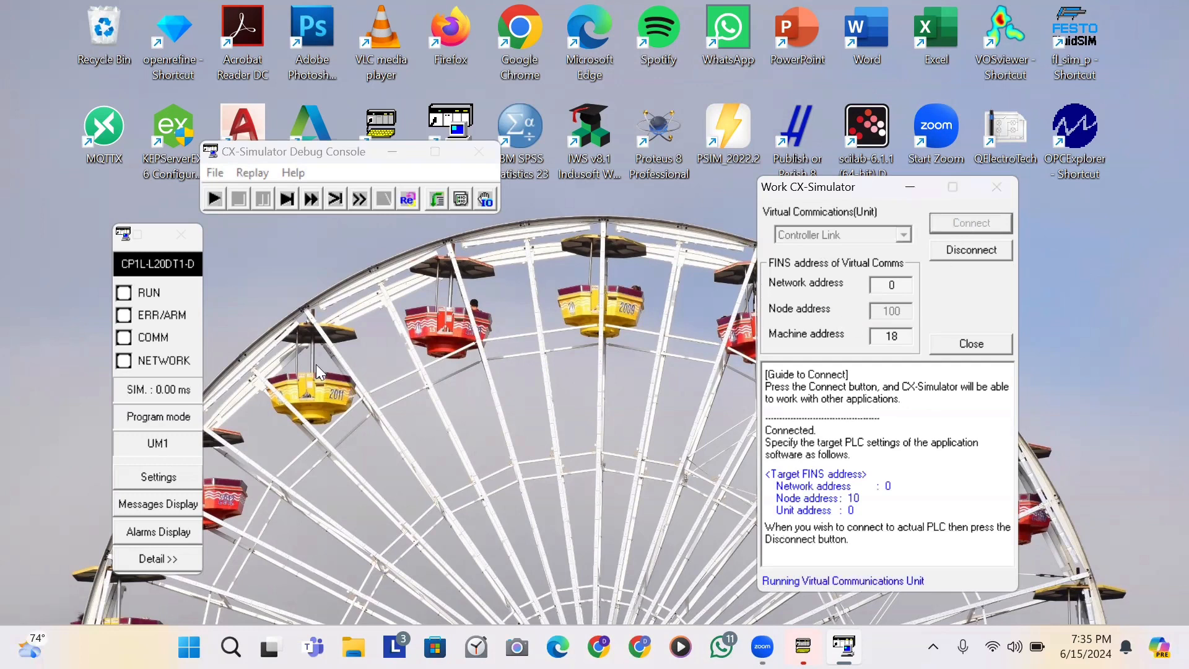
- Switch to CX-Programmer and bring the UAS project online with the simulator
left_click(136, 253)
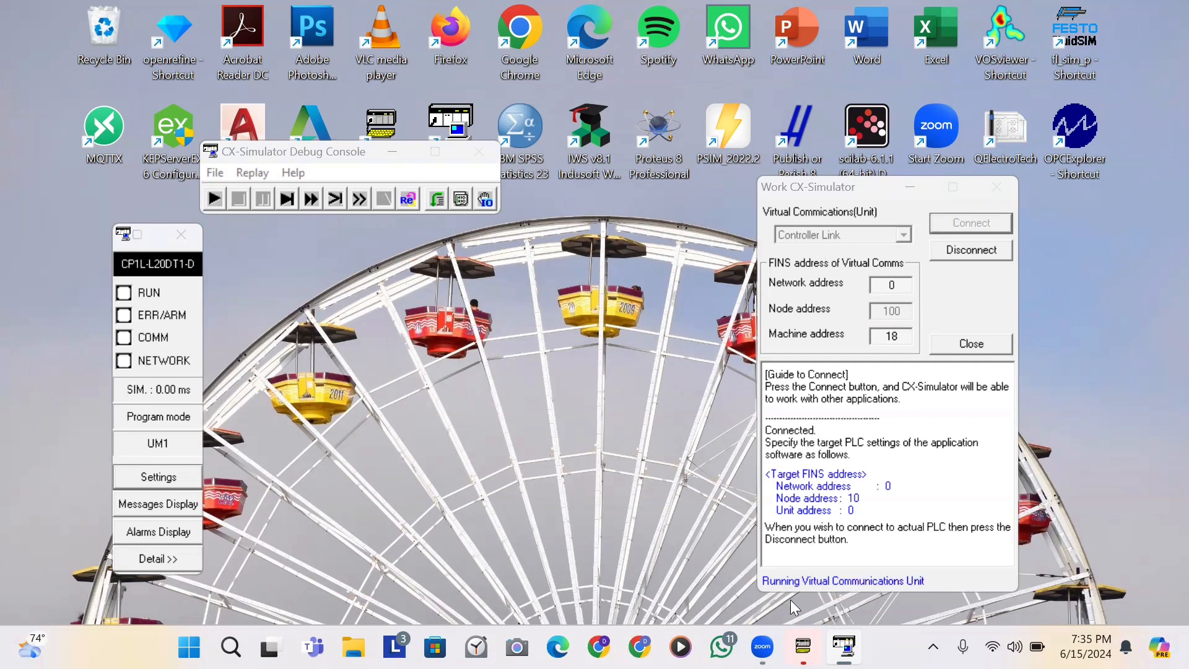
left_click(802, 647)
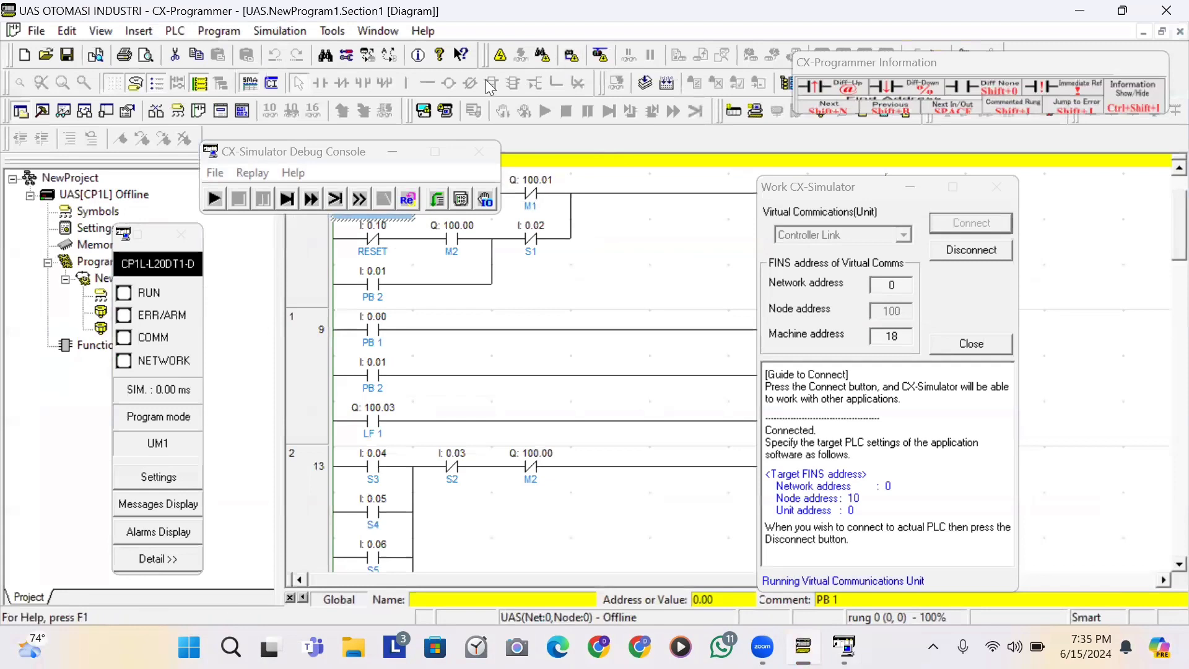
left_click(448, 110)
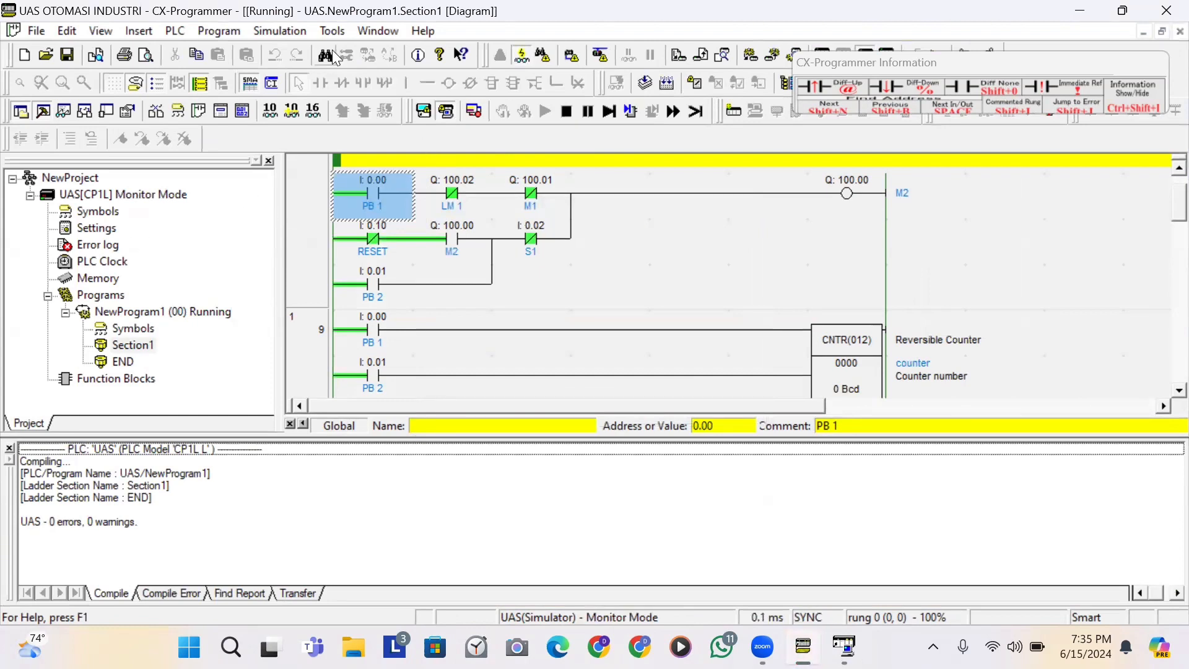
- Transfer the UAS programs, settings, symbols, comments and program index to the PLC, and return it to Monitor mode
left_click(171, 30)
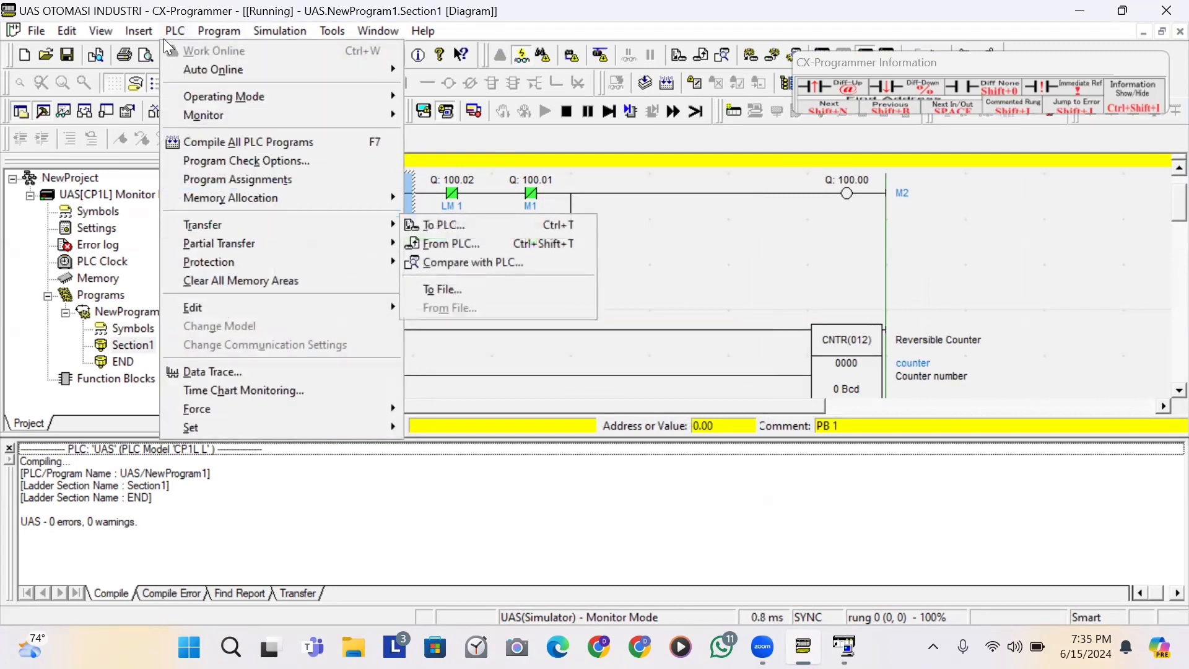
mouse_move(264, 220)
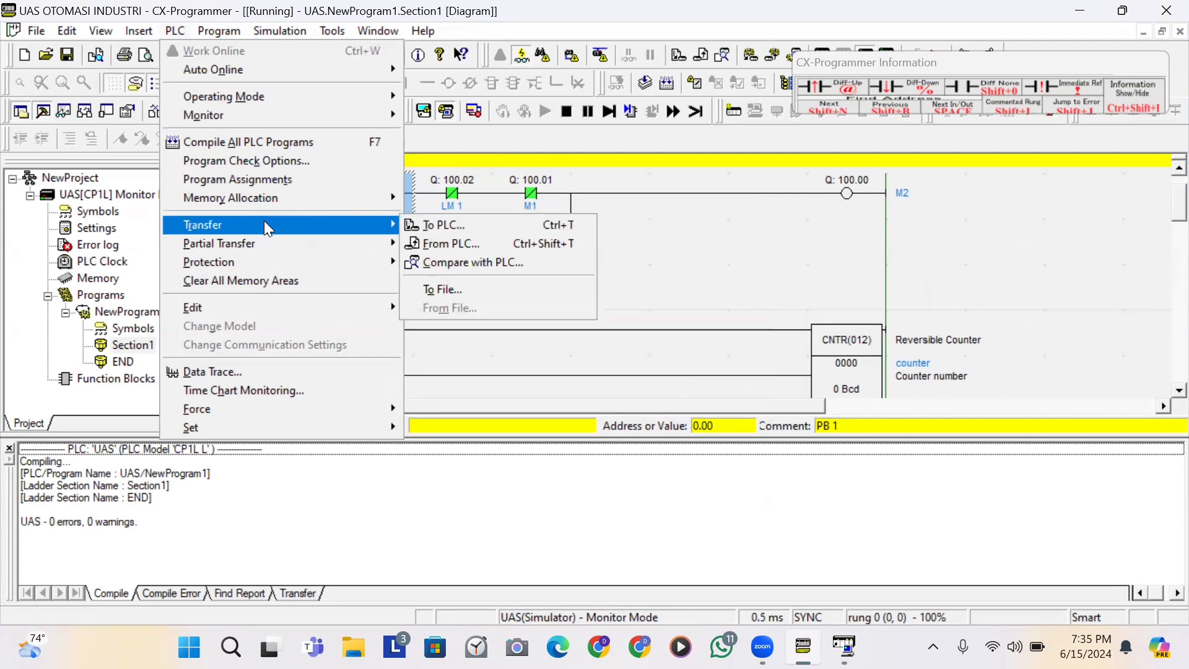
left_click(446, 224)
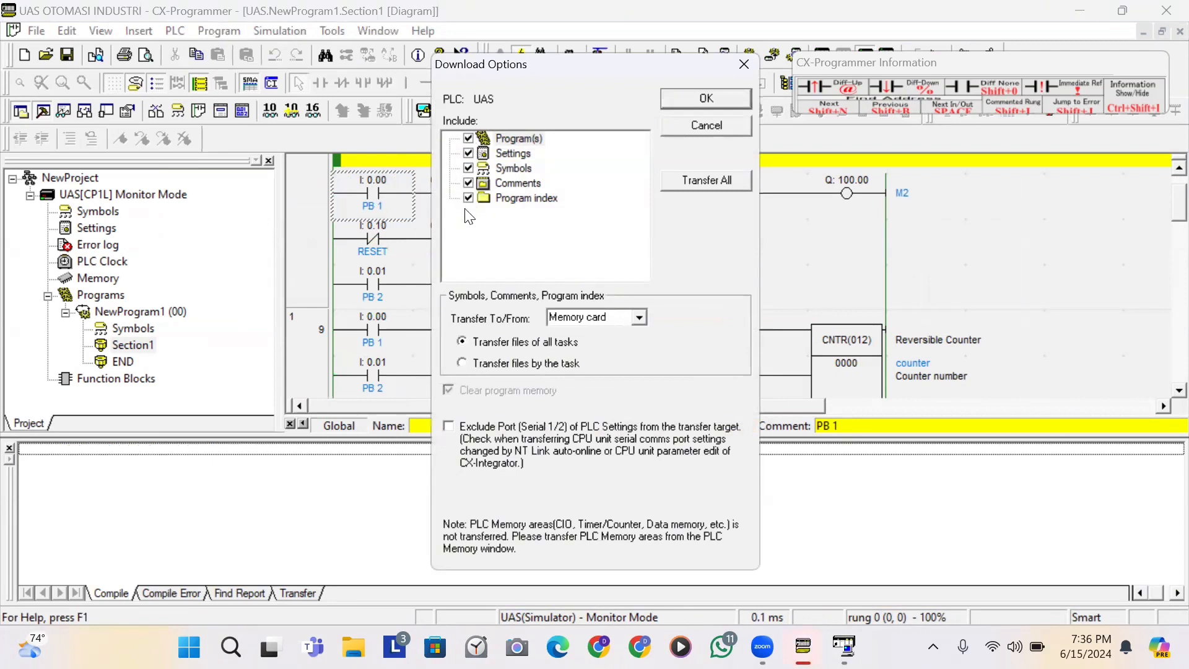
left_click(693, 98)
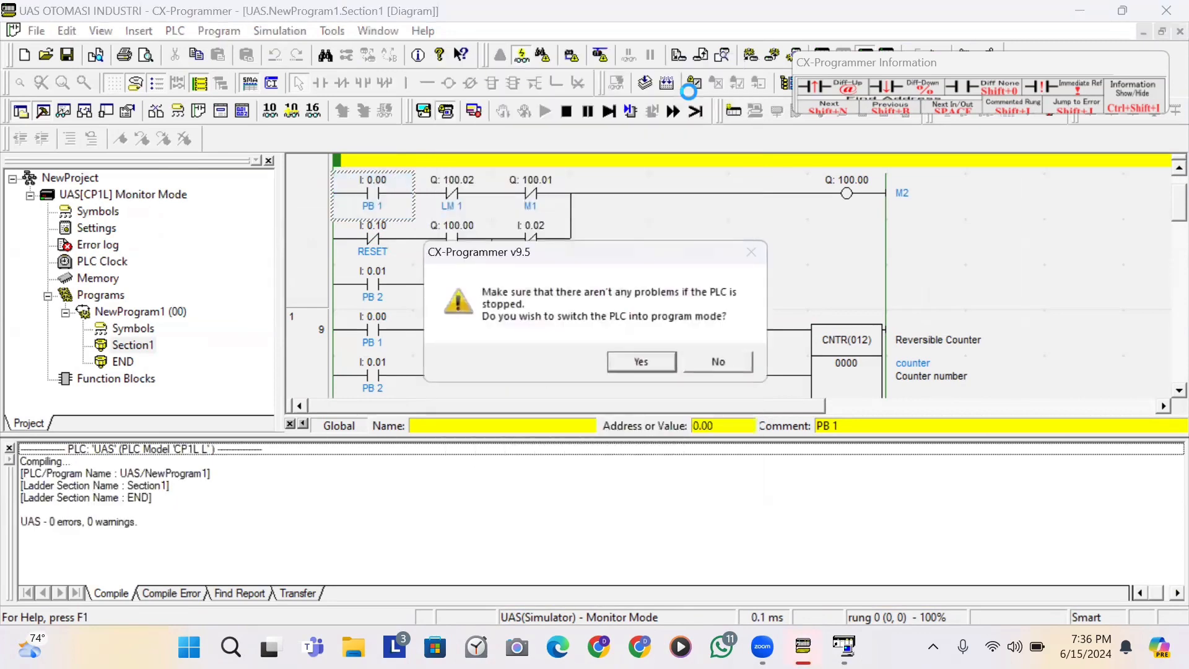
left_click(657, 359)
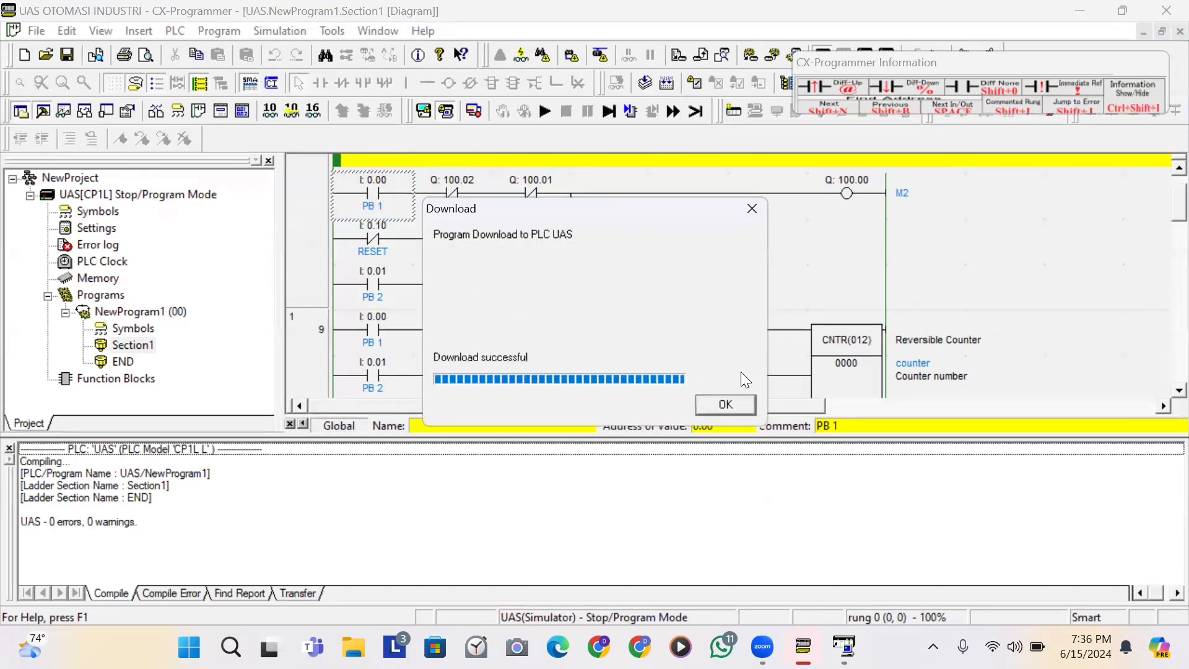
left_click(725, 405)
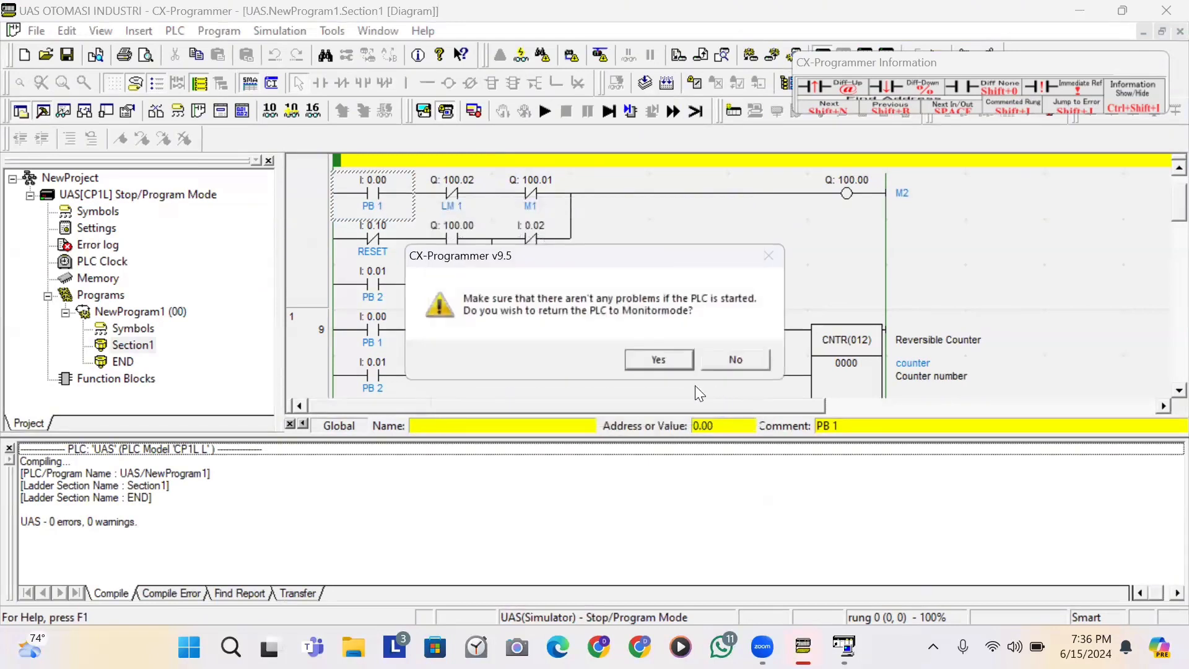
left_click(658, 360)
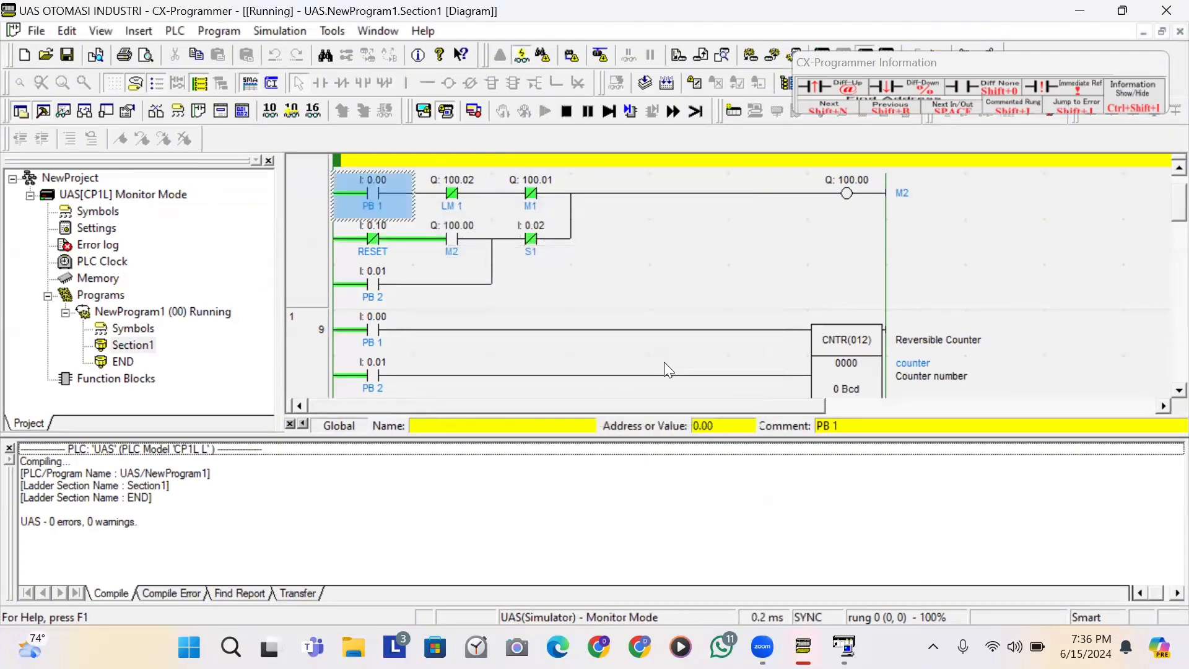
- Close the compile output pane and simulate a press of PB 1 (0.00) by forcing it on and back off
left_click(9, 447)
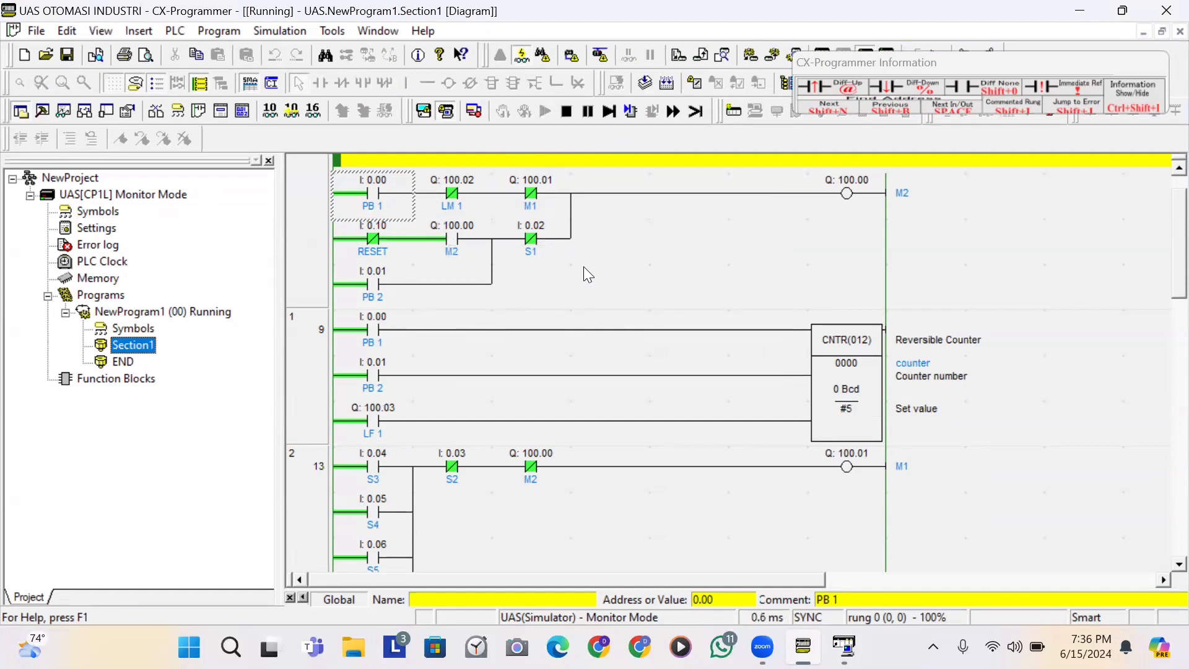
left_click(360, 188)
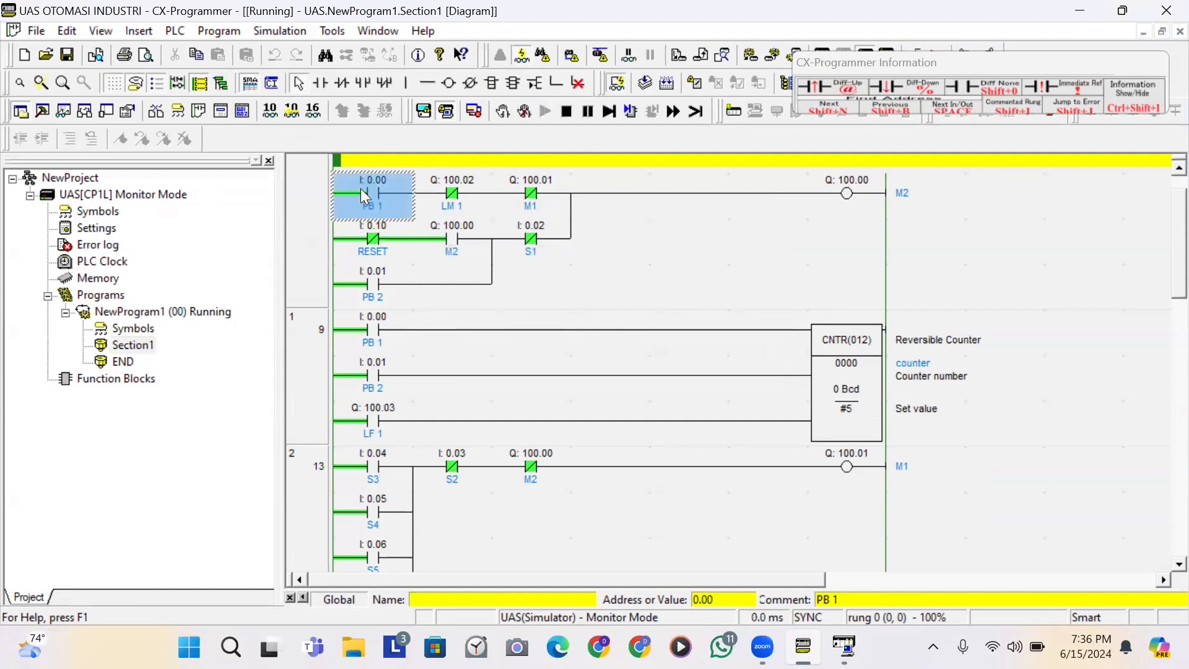
key("ctrl+j")
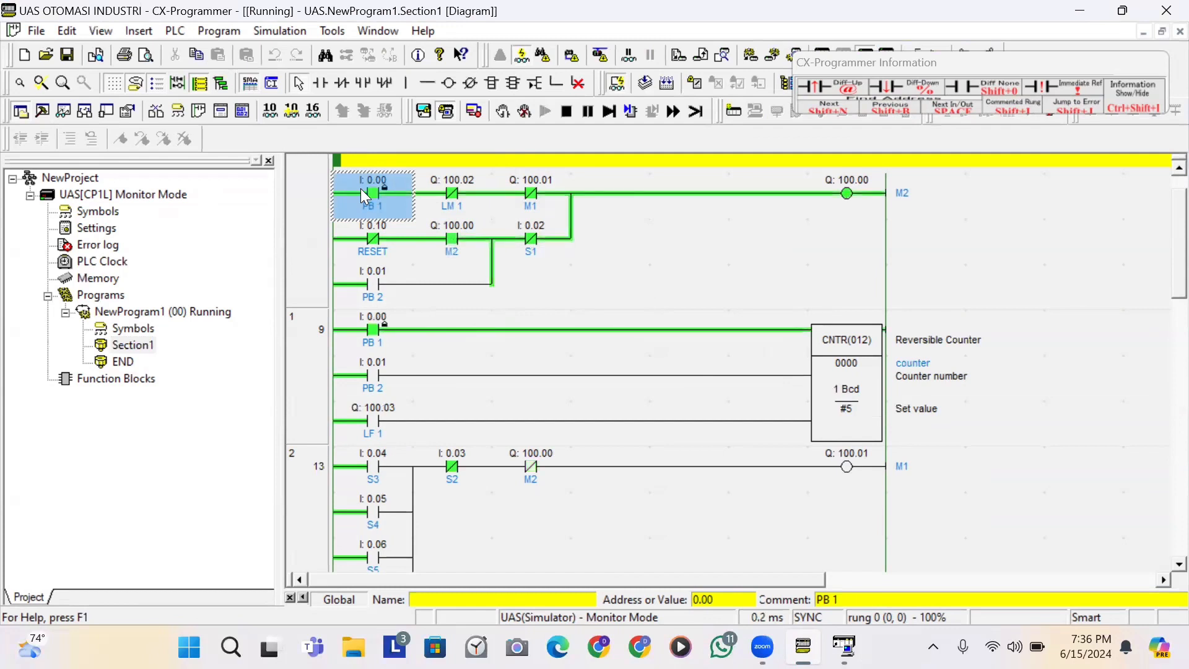
key("ctrl+k")
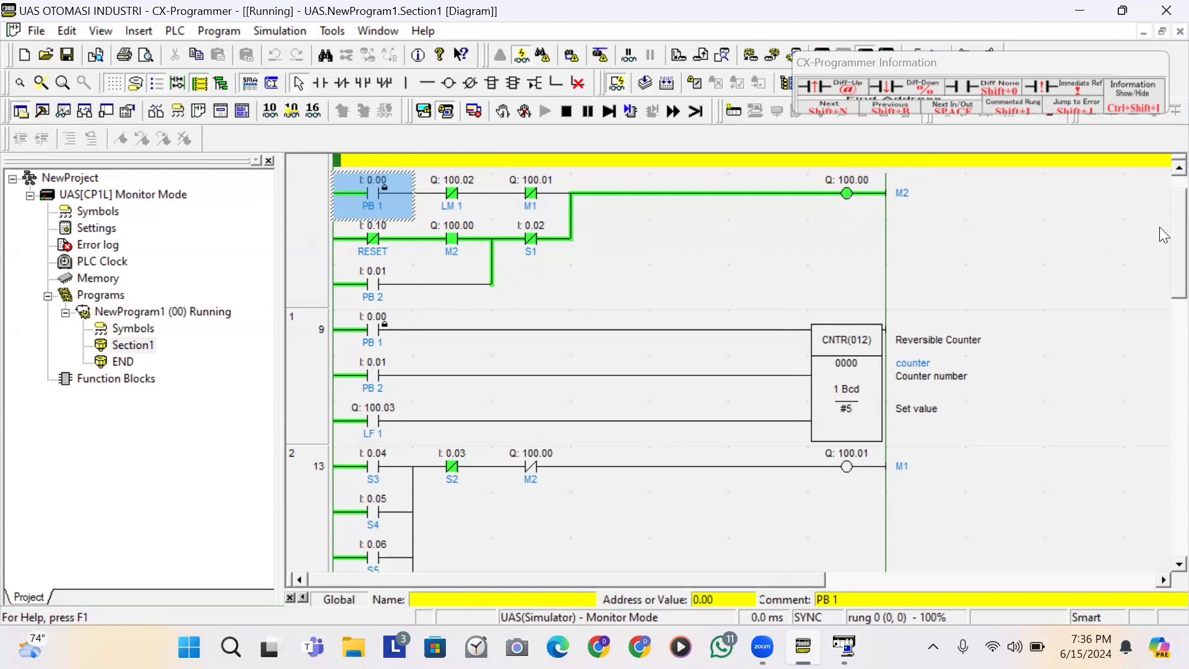
- Check the fault timer in rung 4, and force sensor S1 (0.02) on in the M2 motor rung
scroll(1163, 372, "down", 10)
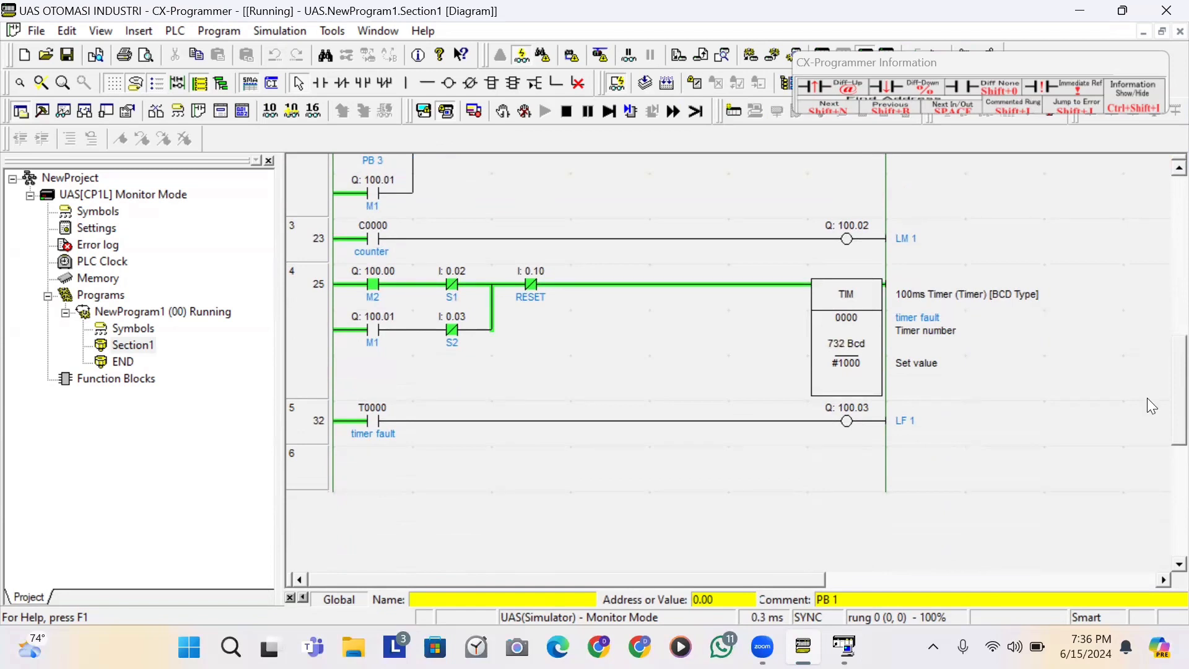
scroll(1163, 241, "up", 10)
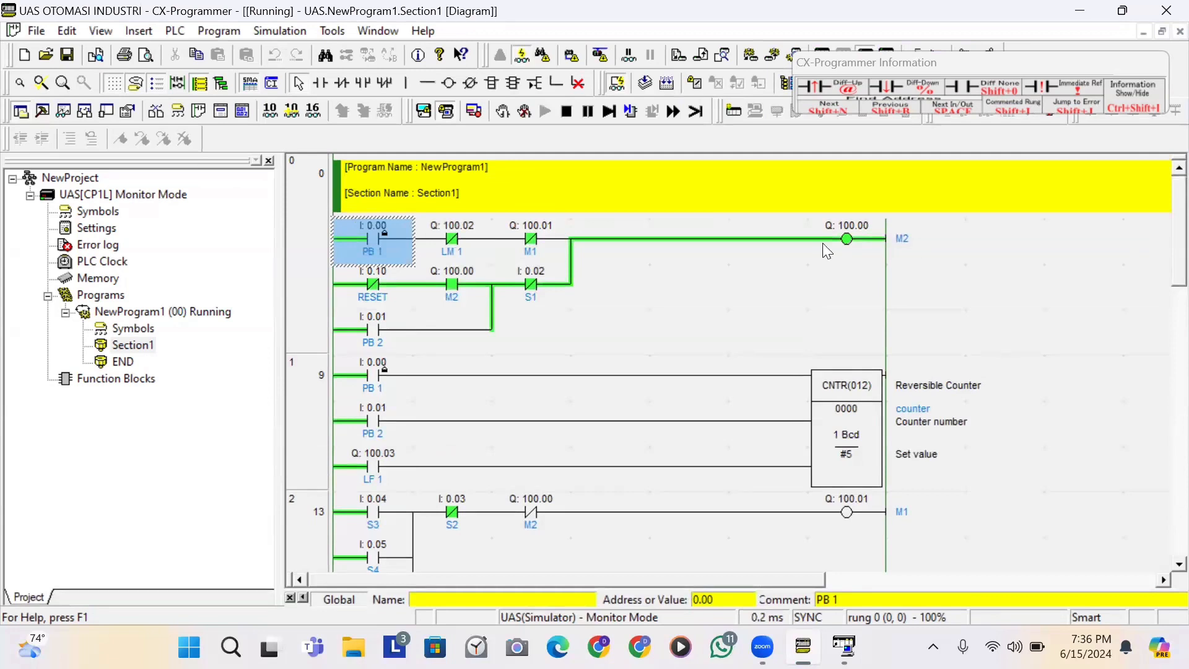
left_click(530, 275)
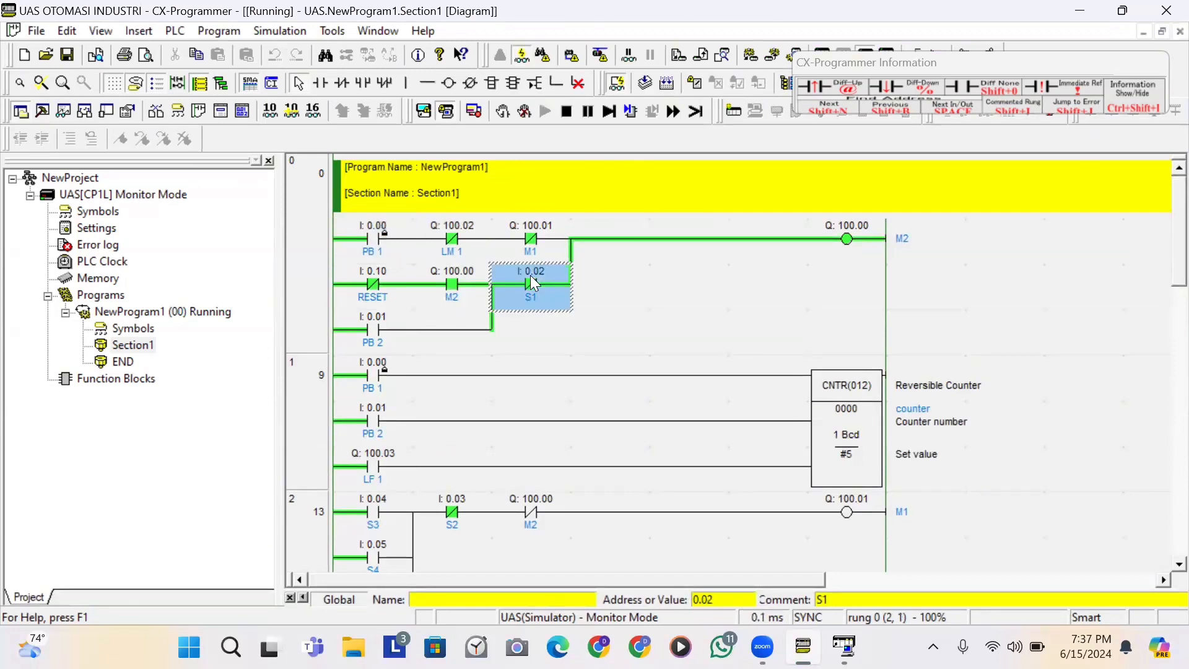
key("ctrl+k")
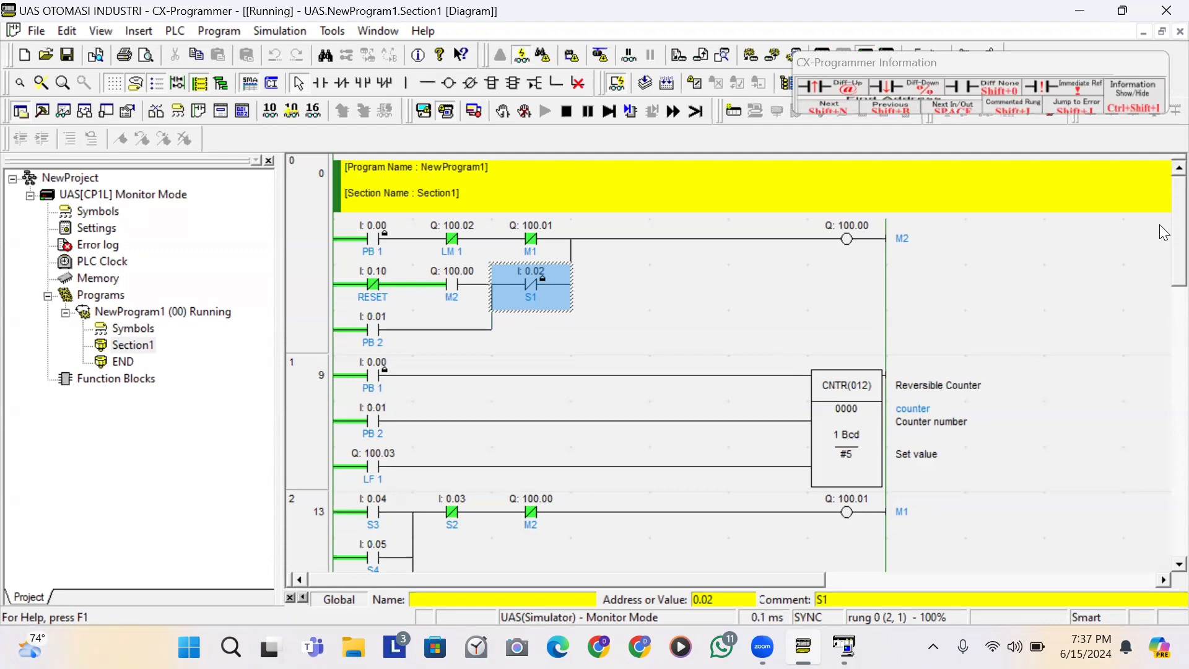
- Examine the counter rung and the M1 motor rung with its S2 to S7 sensor contacts and PB 3
scroll(1163, 273, "down", 1)
scroll(1163, 297, "down", 1)
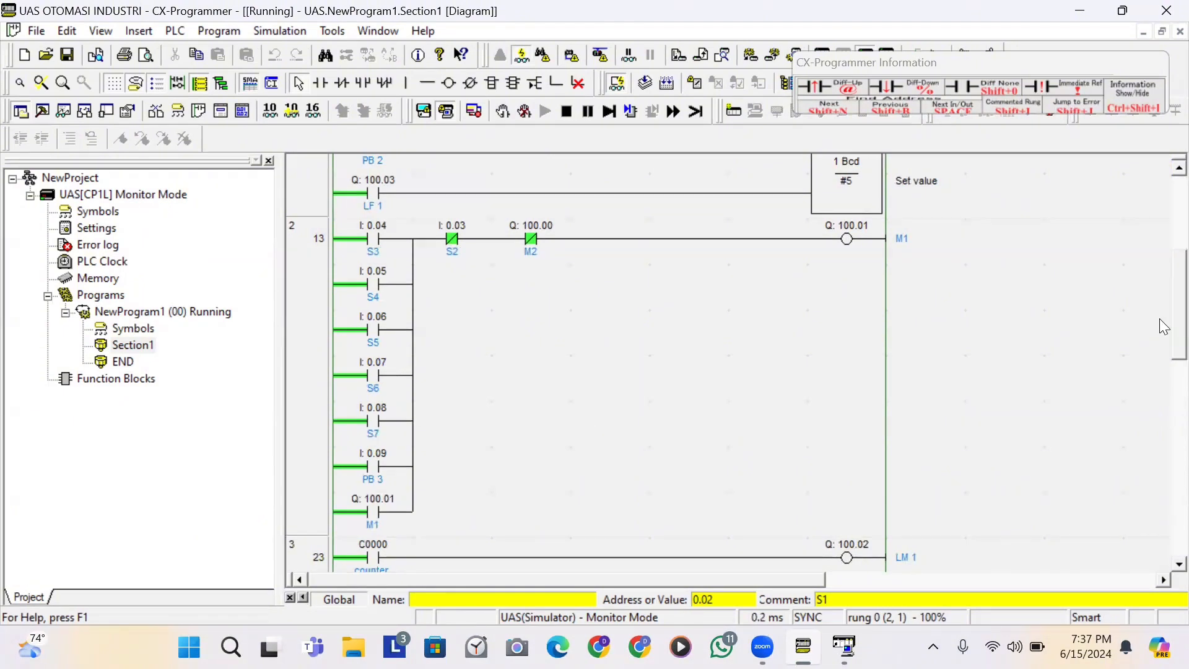
scroll(1163, 326, "up", 2)
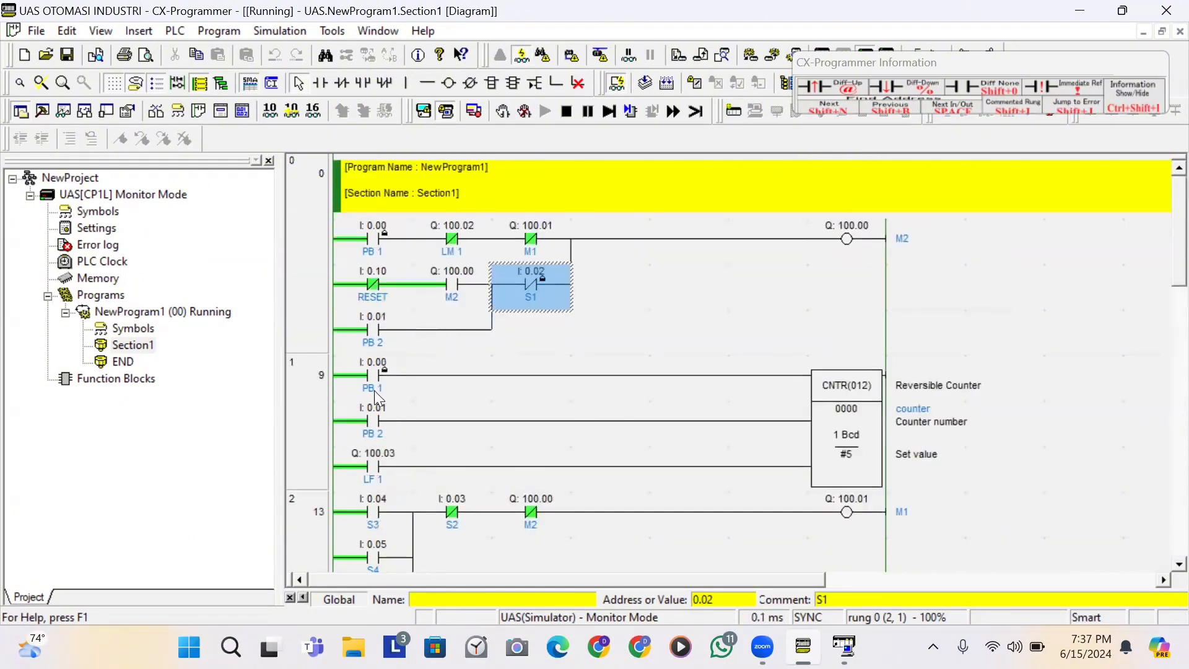
left_click_drag(1174, 234, 1174, 279)
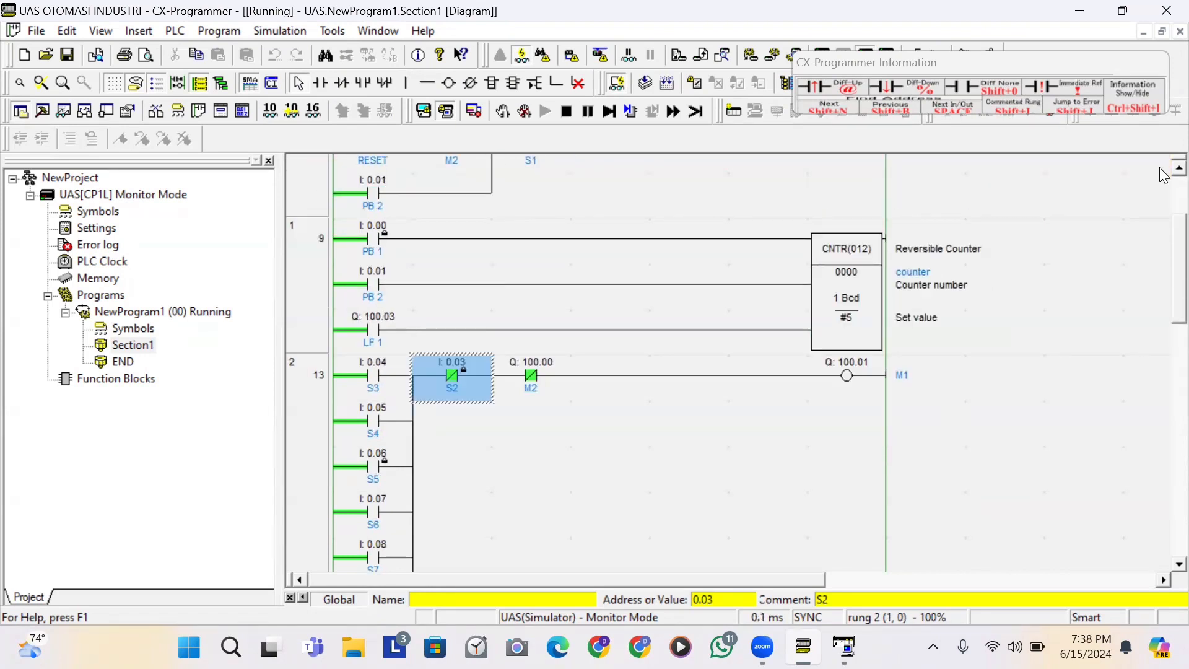
scroll(1163, 272, "down", 1)
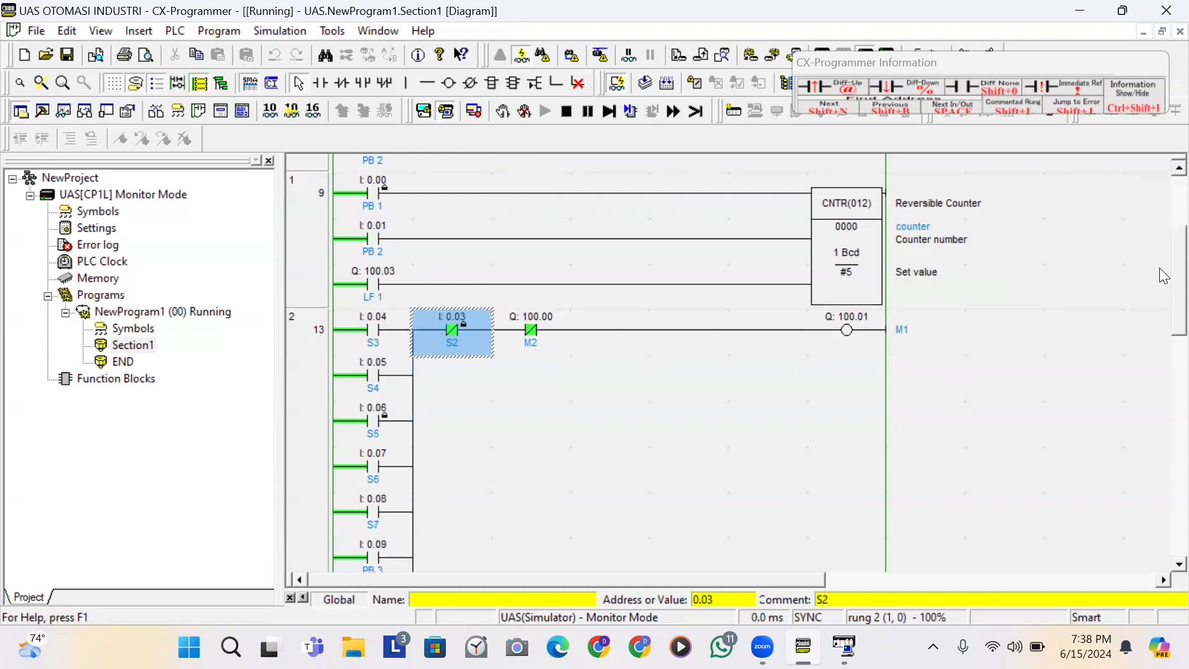
- Force sensor S5 (0.06) on in the M1 motor rung, and force sensor S1 (0.02) off in the M2 motor rung
left_click(380, 428)
key("ctrl+j")
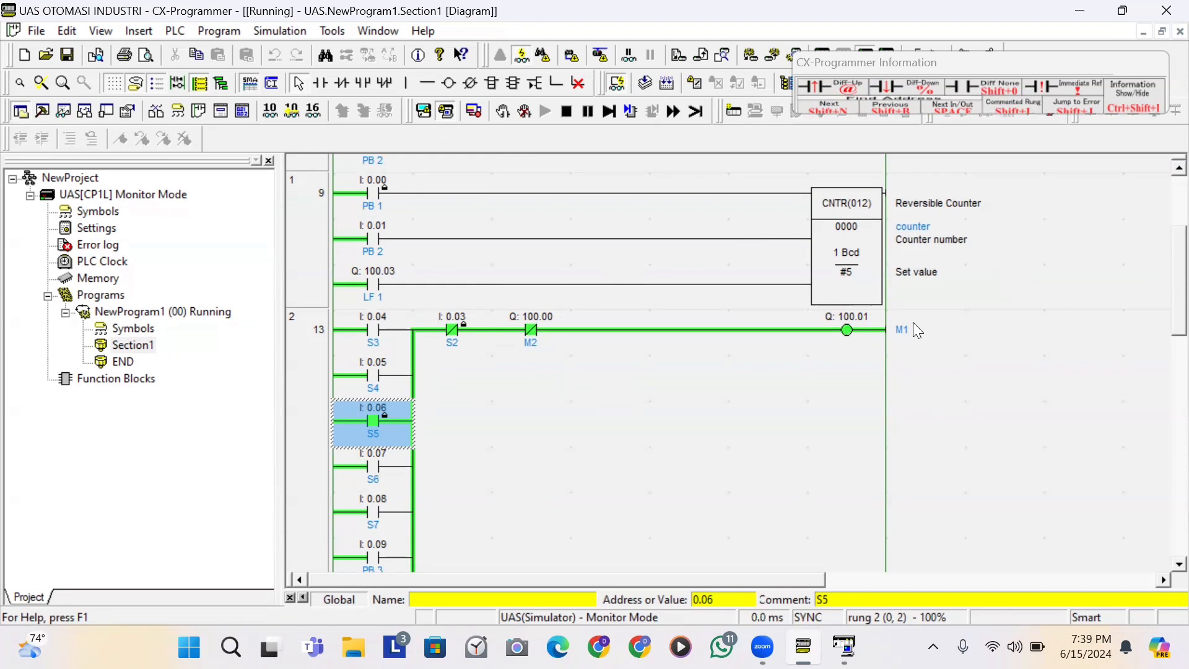
scroll(1161, 273, "up", 3)
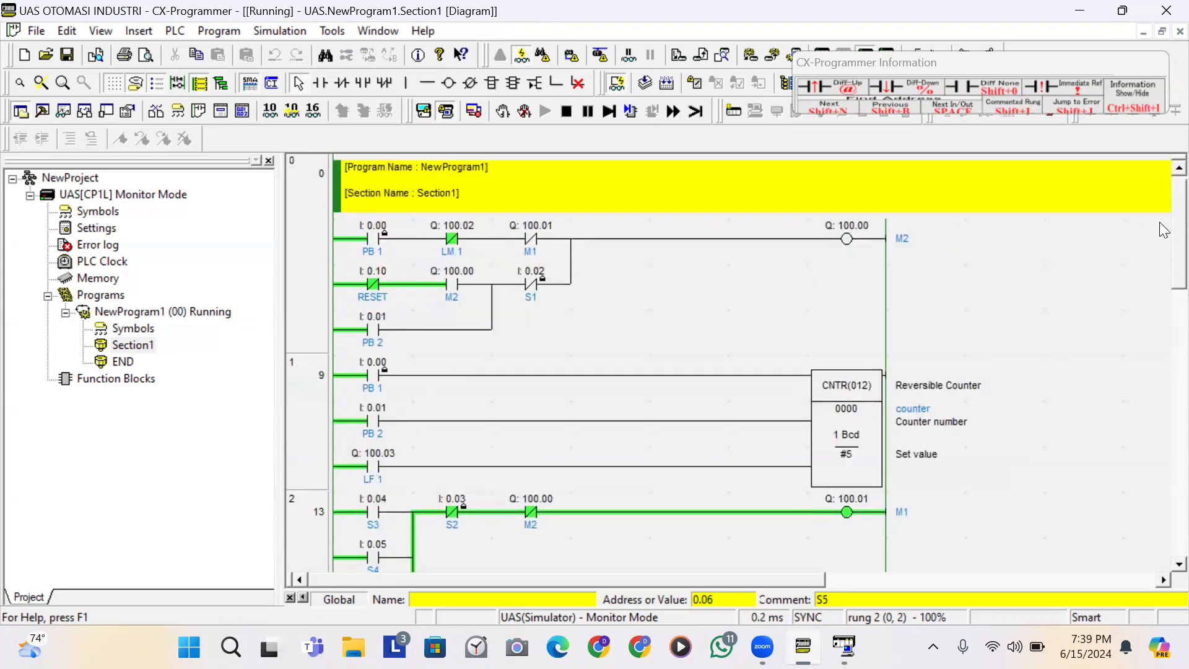
left_click(538, 283)
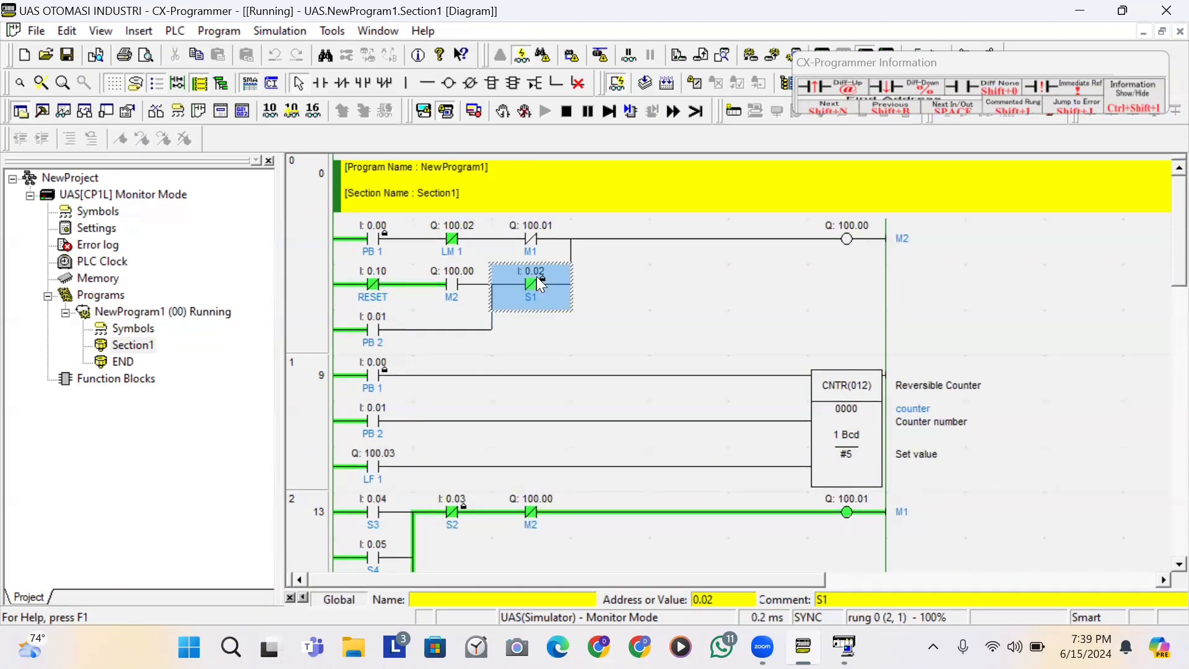
- Force sensor S2 (0.03) on in the M1 motor rung
scroll(1159, 224, "down", 5)
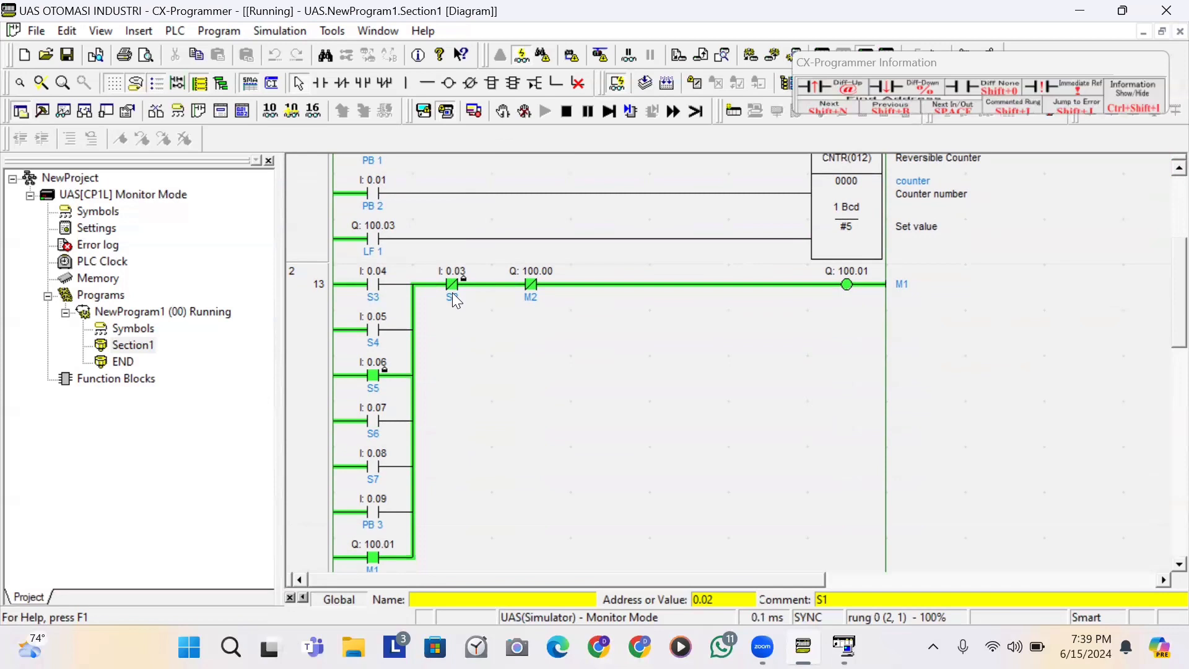
left_click(453, 295)
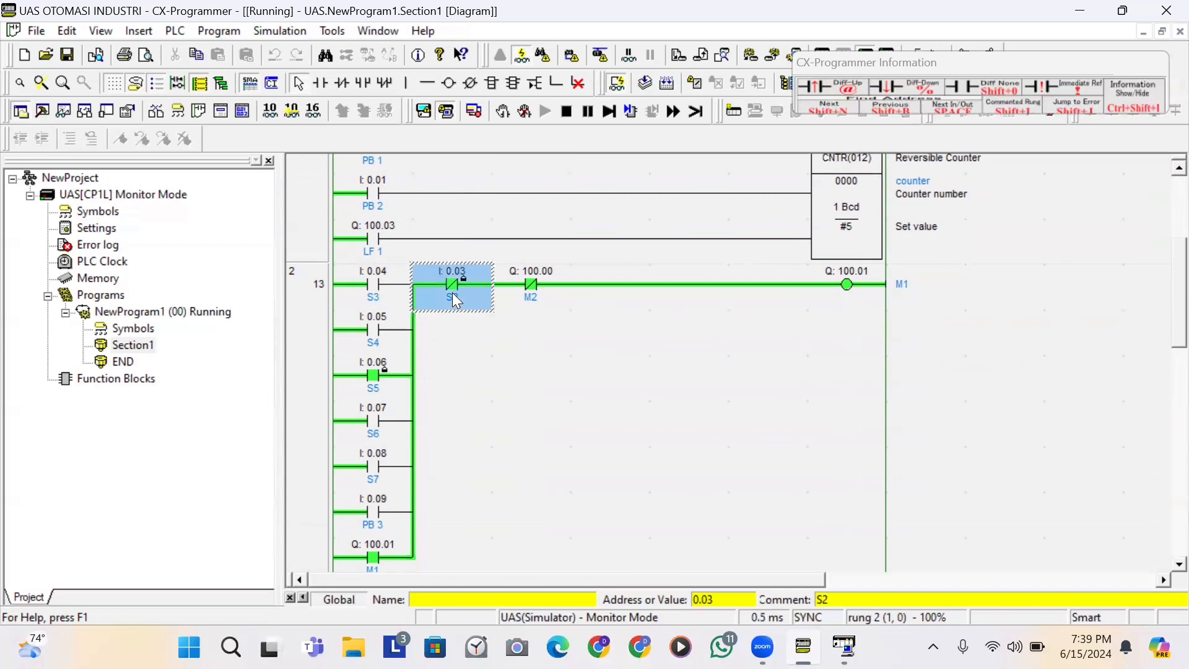
key("ctrl+j")
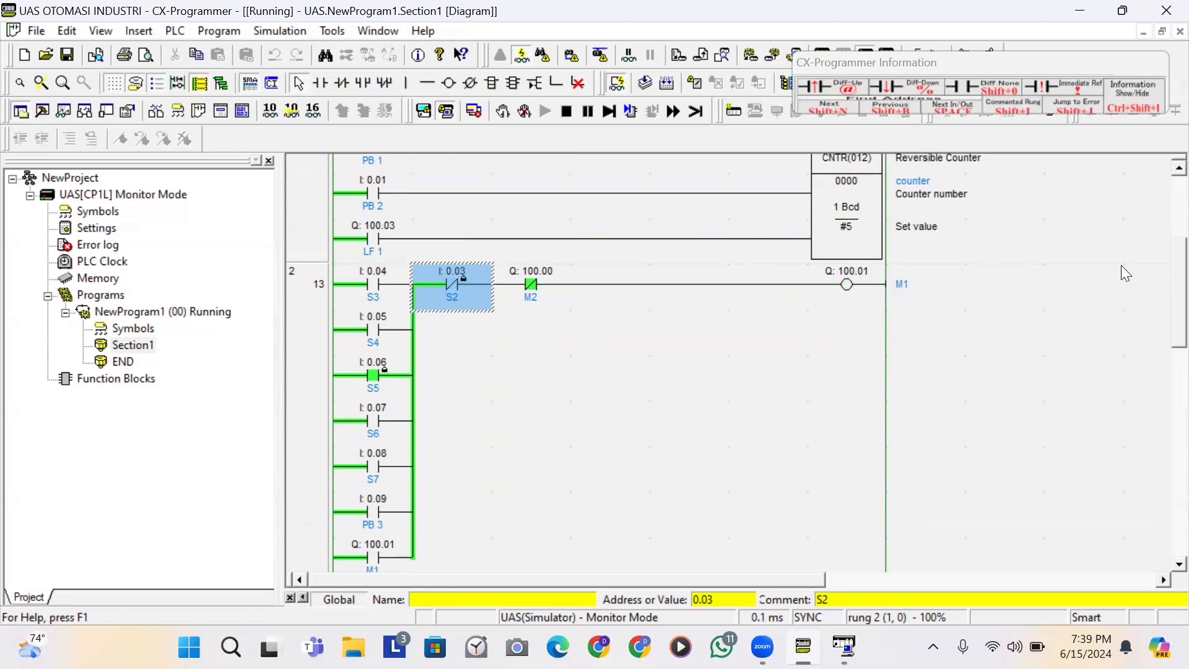
scroll(1159, 306, "down", 1)
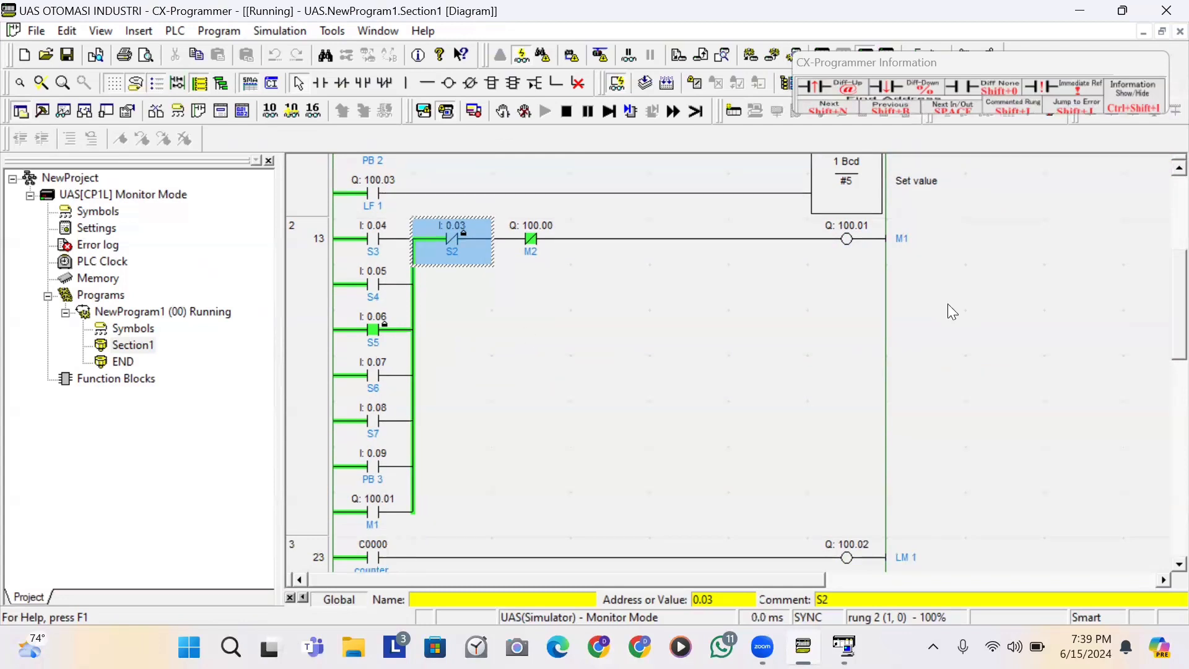
- Force sensor S5 (0.06) off in the M1 motor rung
scroll(1159, 295, "up", 3)
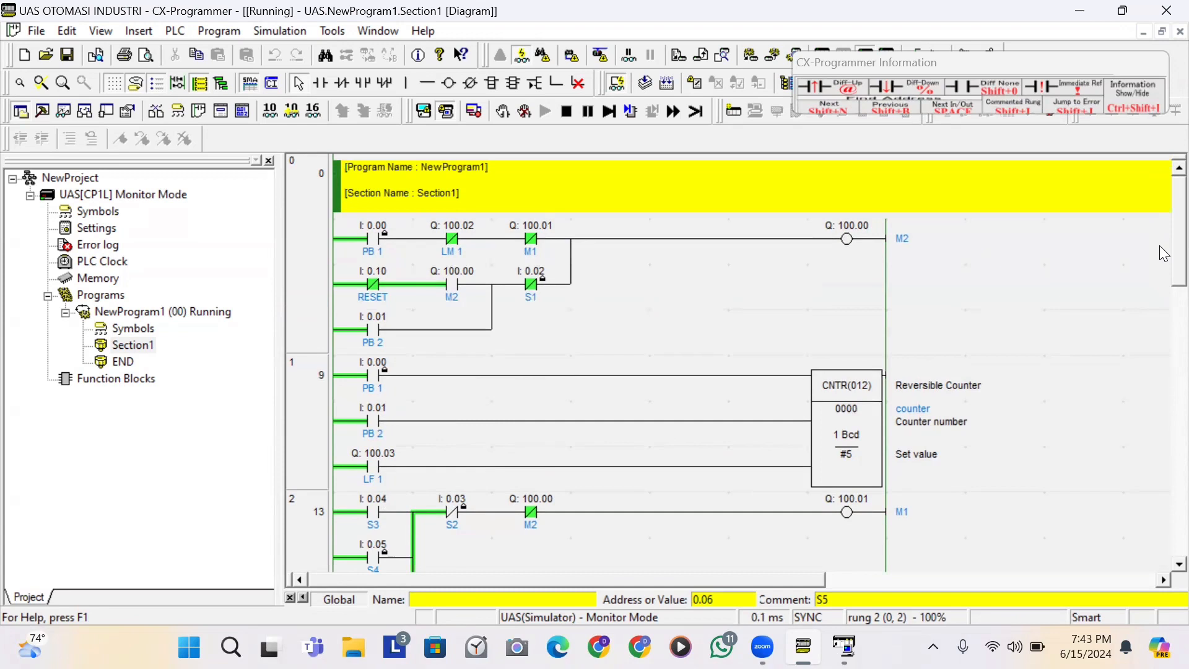
scroll(1159, 245, "down", 1)
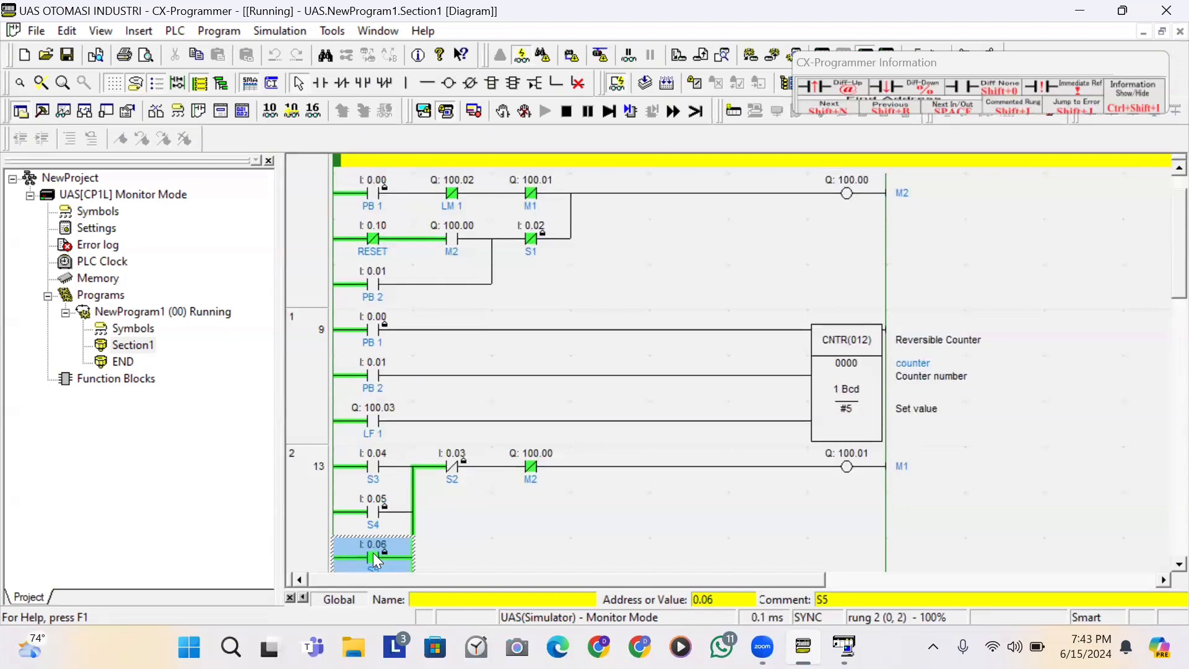
key("ctrl+k")
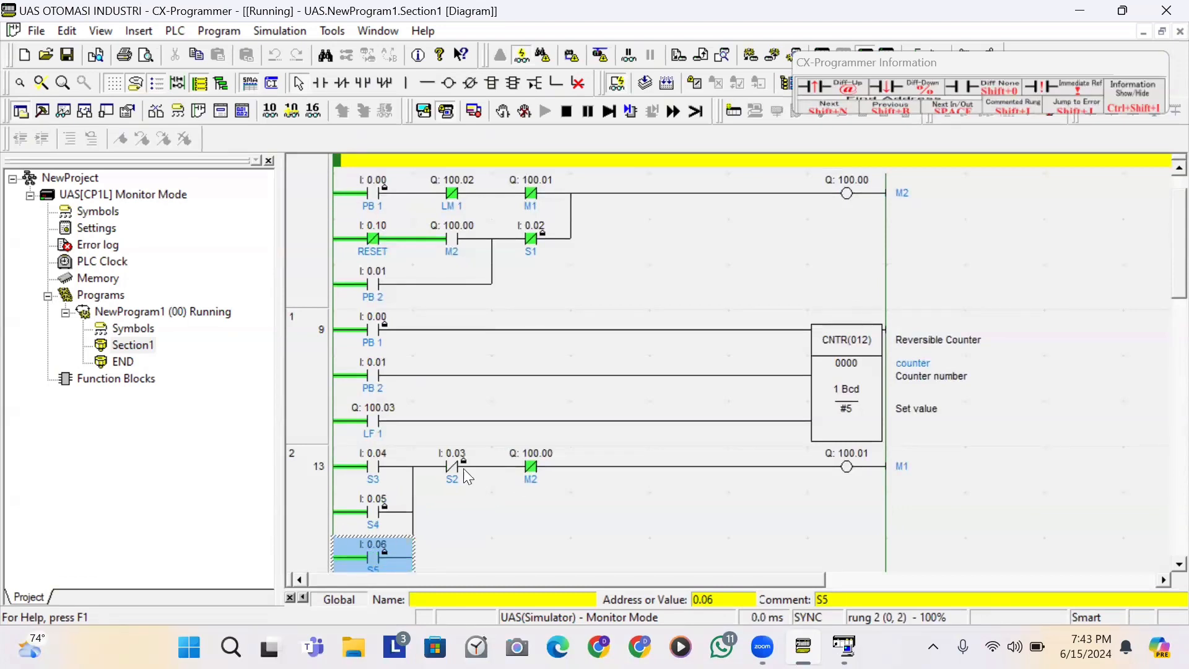
- Simulate a press of PB 2 (0.01) in the counter rung by forcing it on and back off
scroll(1164, 267, "up", 1)
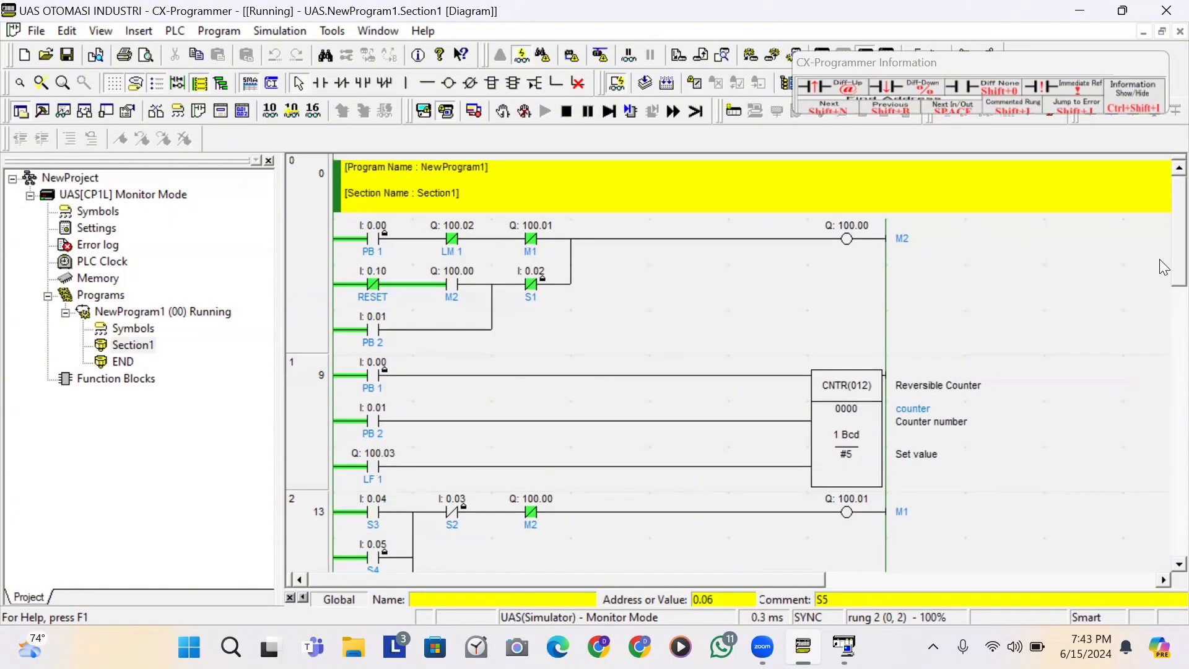
left_click(369, 432)
key("ctrl+j")
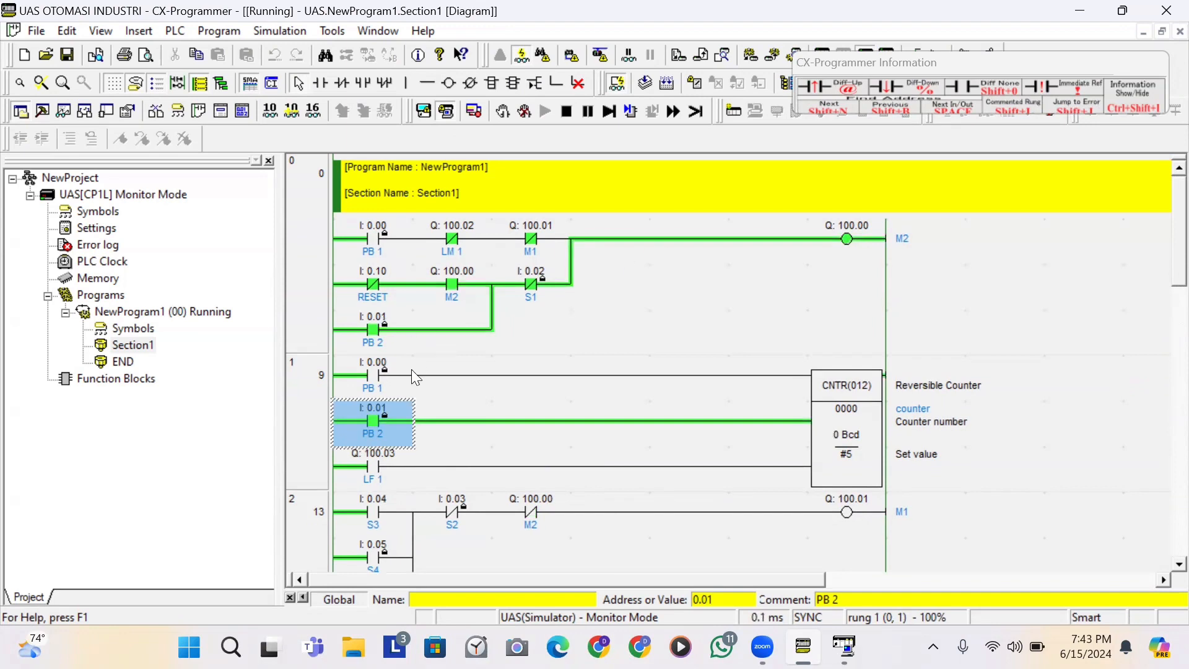
key("ctrl+k")
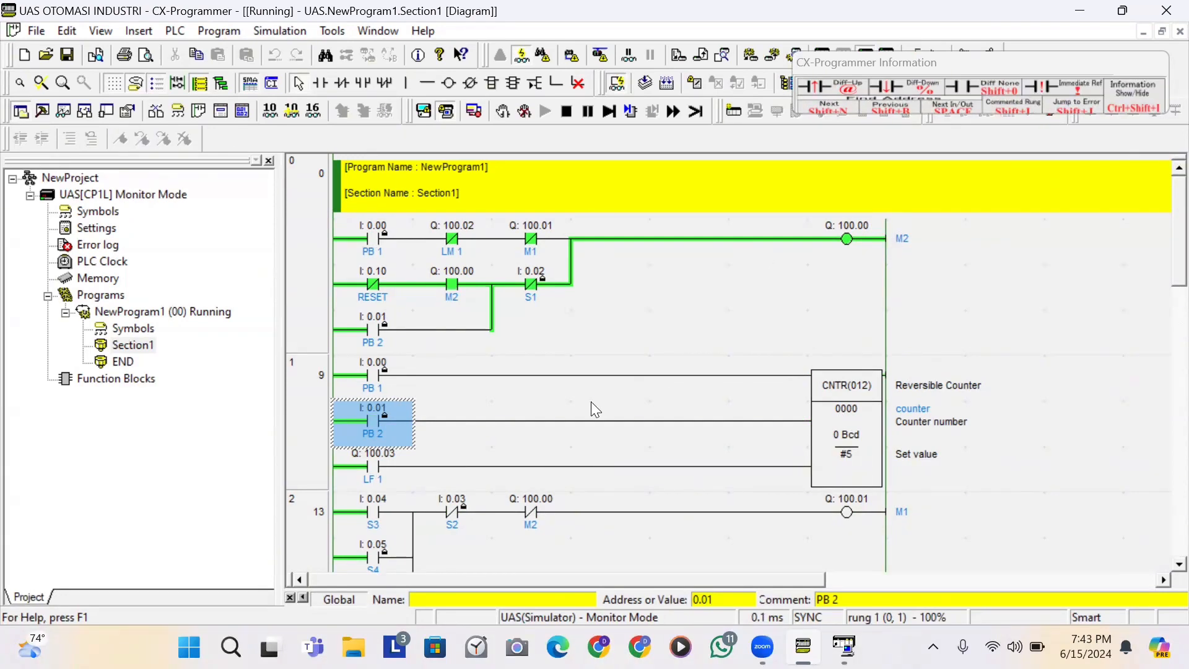
- Force sensor S2 (0.03) off in the M1 rung, and force sensor S1 (0.02) on in the M2 rung
left_click(448, 516)
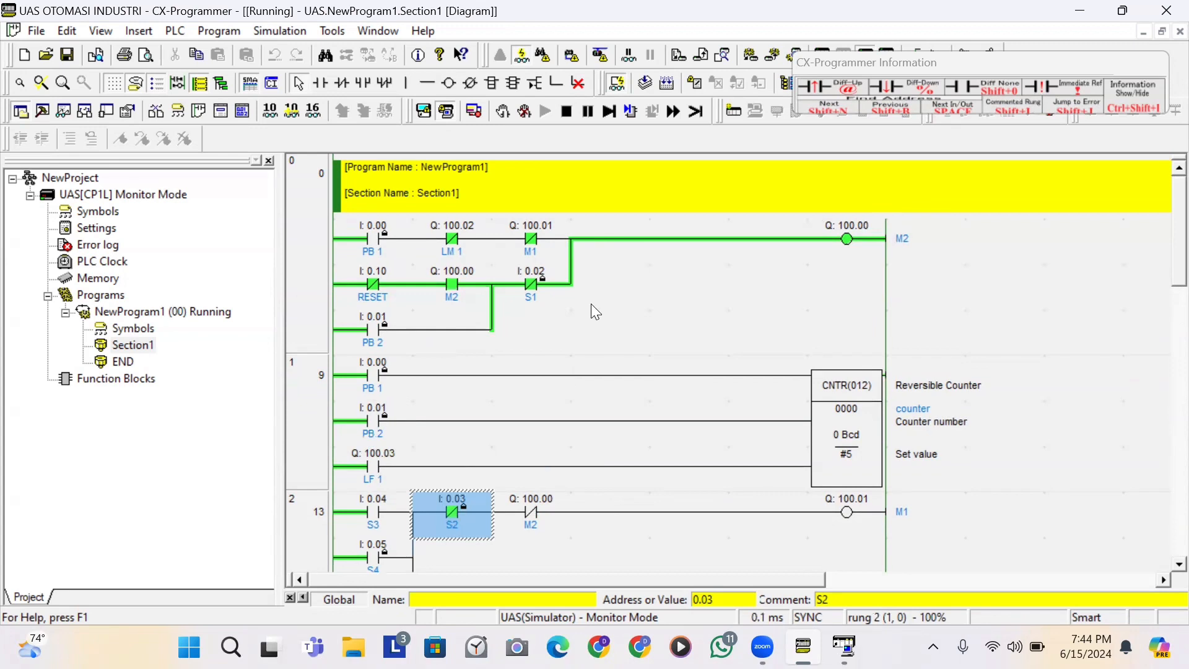
left_click(534, 286)
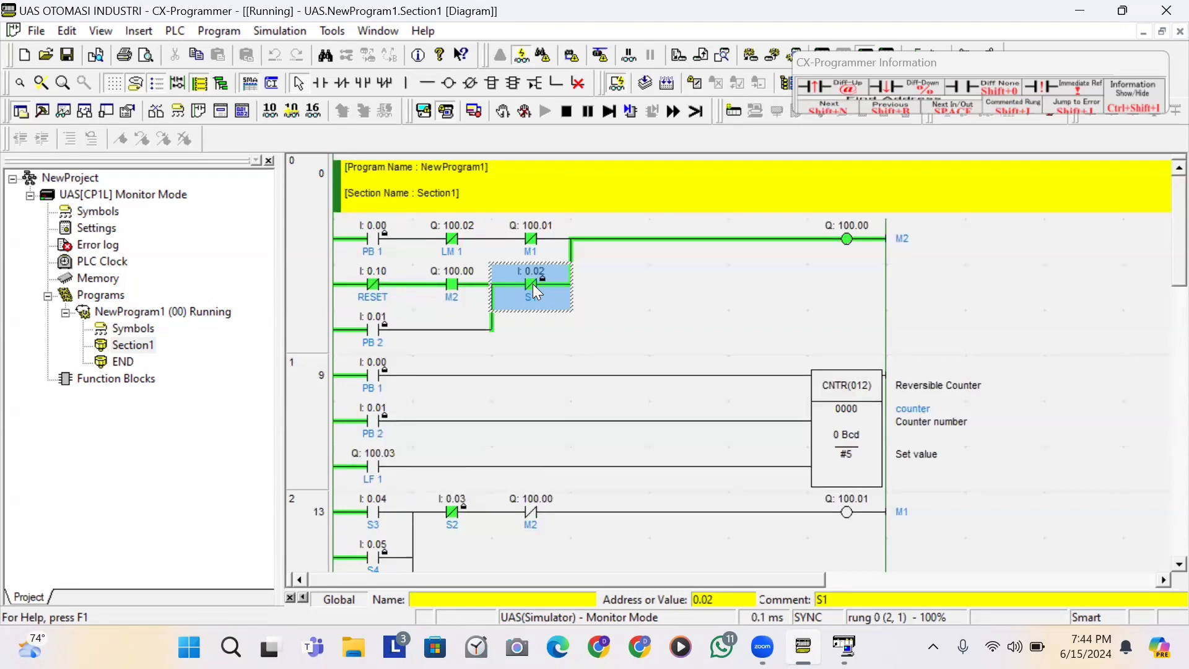
key("ctrl+j")
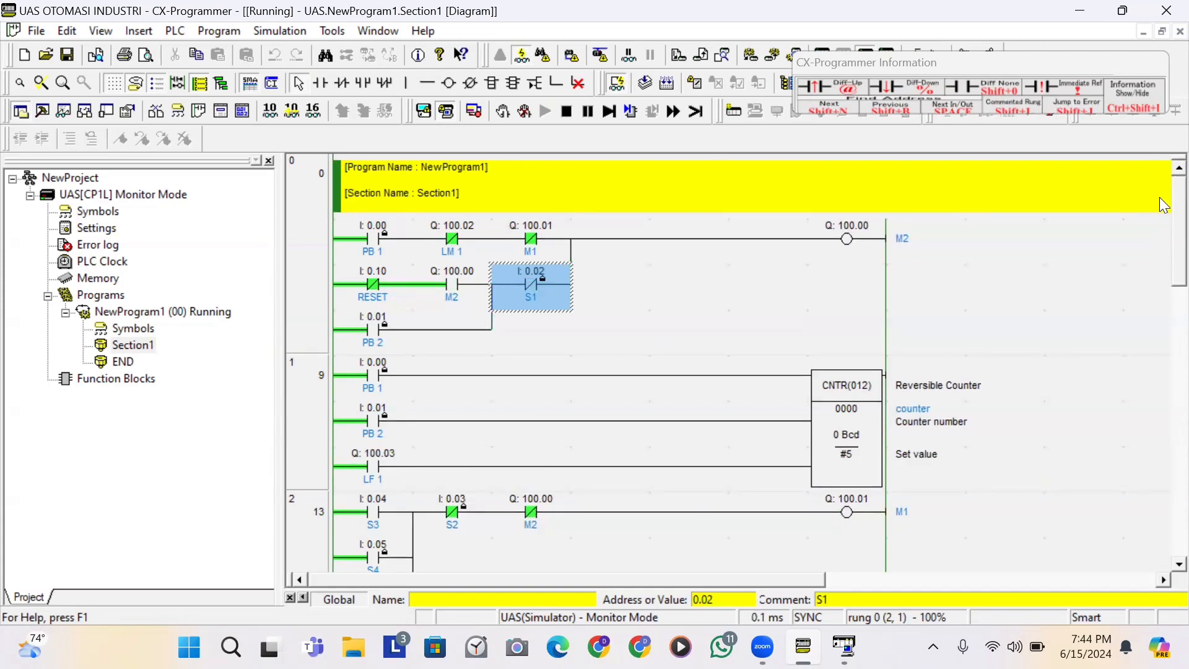
- Simulate a press of PB 3 (0.09) in the M1 motor rung by forcing it on and back off
scroll(1163, 204, "down", 3)
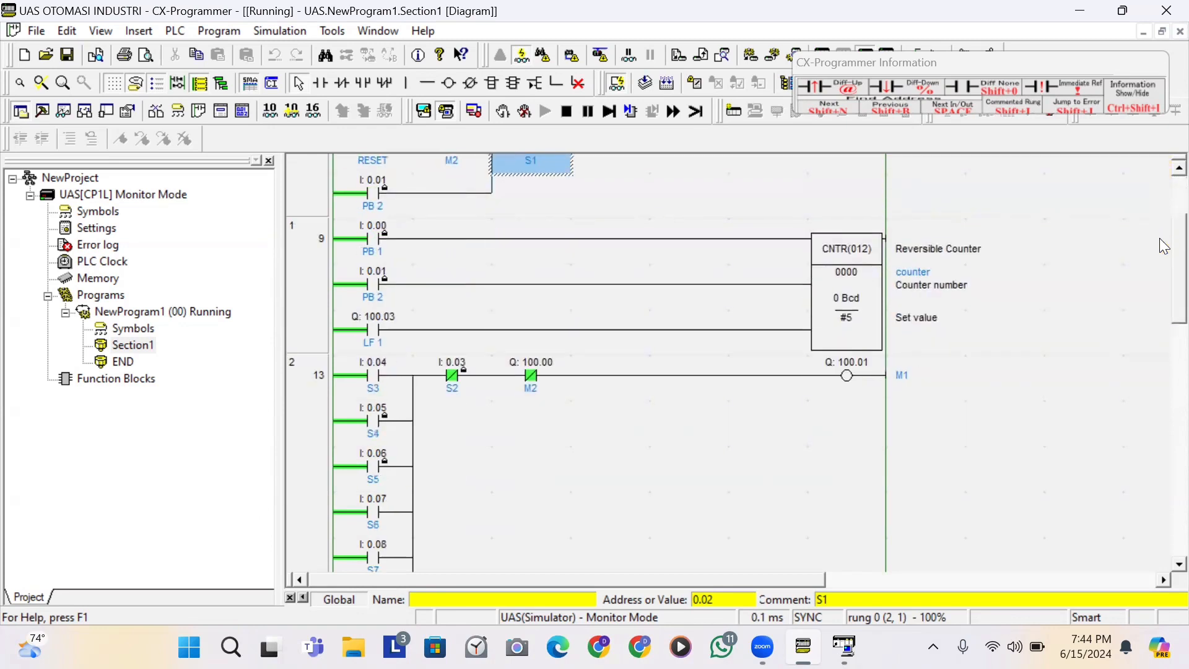
scroll(1163, 247, "down", 2)
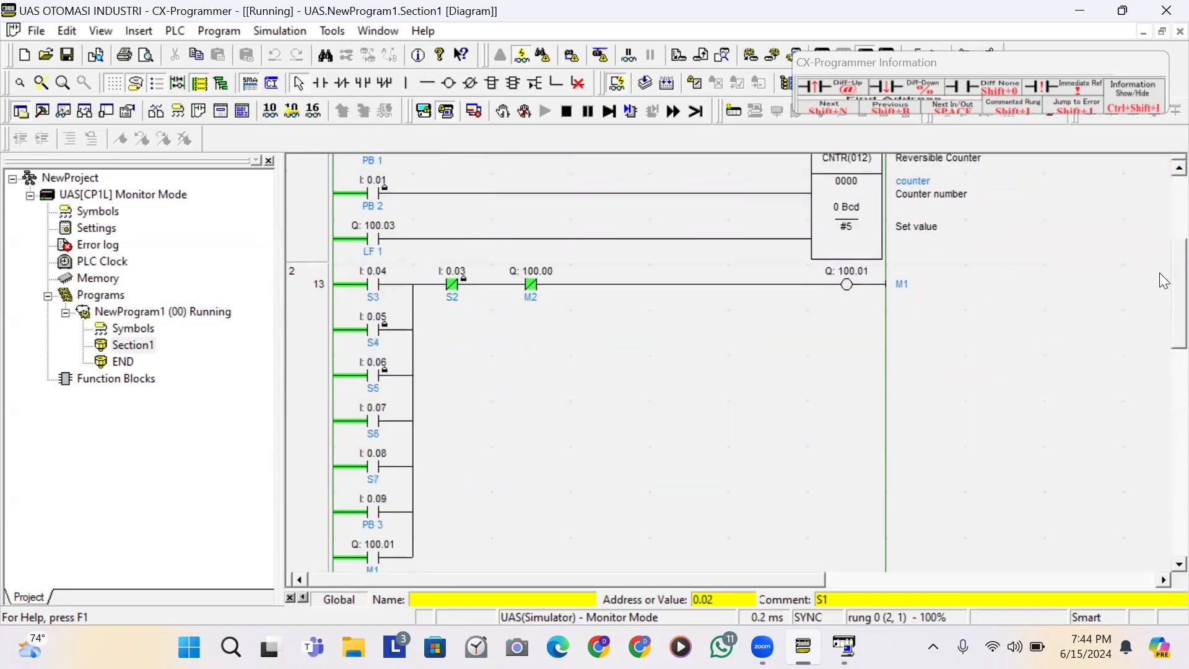
scroll(1164, 280, "down", 1)
left_click(365, 471)
scroll(369, 428, "down", 1)
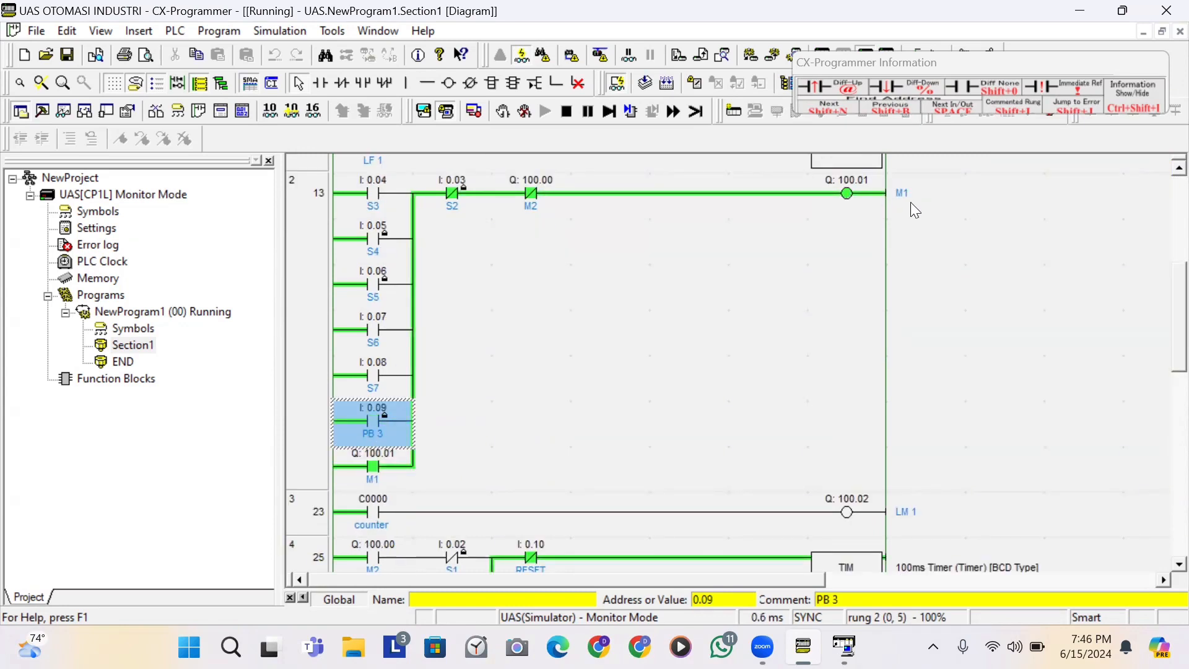
- Force sensor S1 (0.02) off in the M2 rung, and force sensor S2 (0.03) on in the M1 rung
scroll(1159, 232, "up", 5)
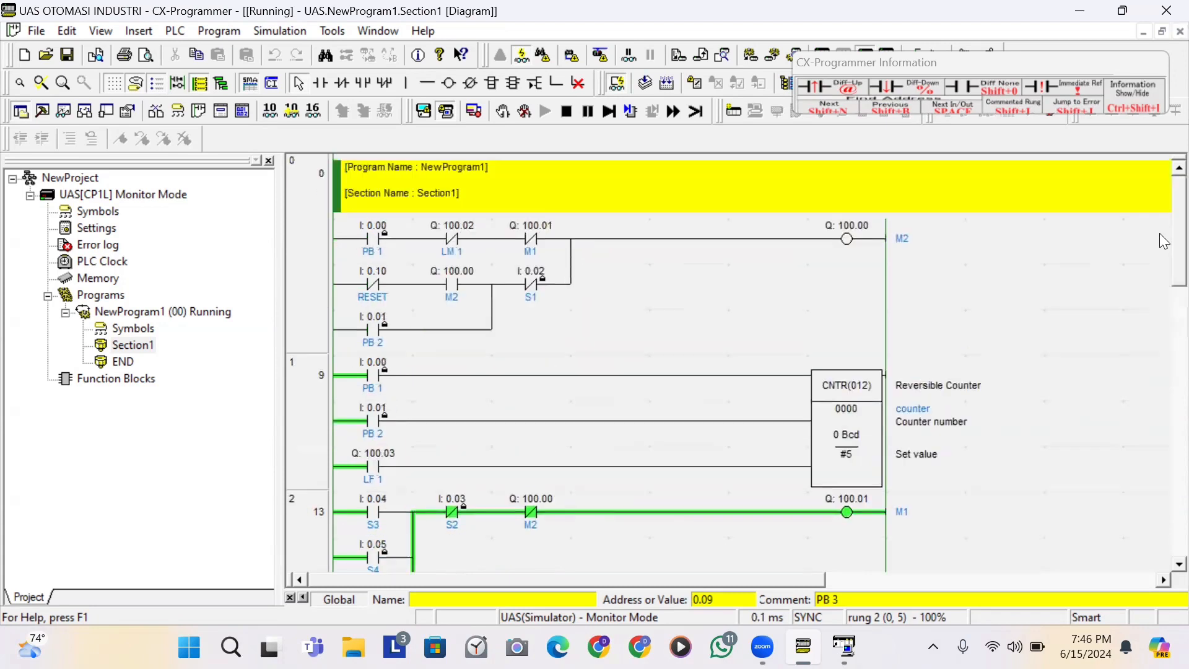
left_click(542, 287)
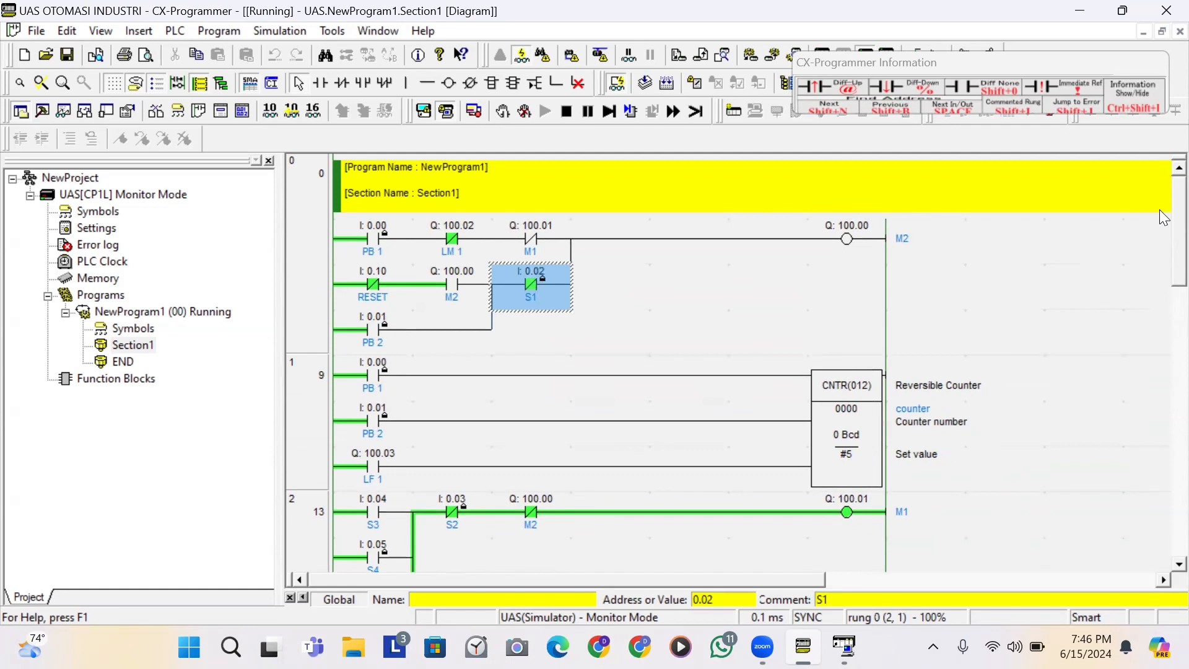
scroll(1164, 298, "down", 3)
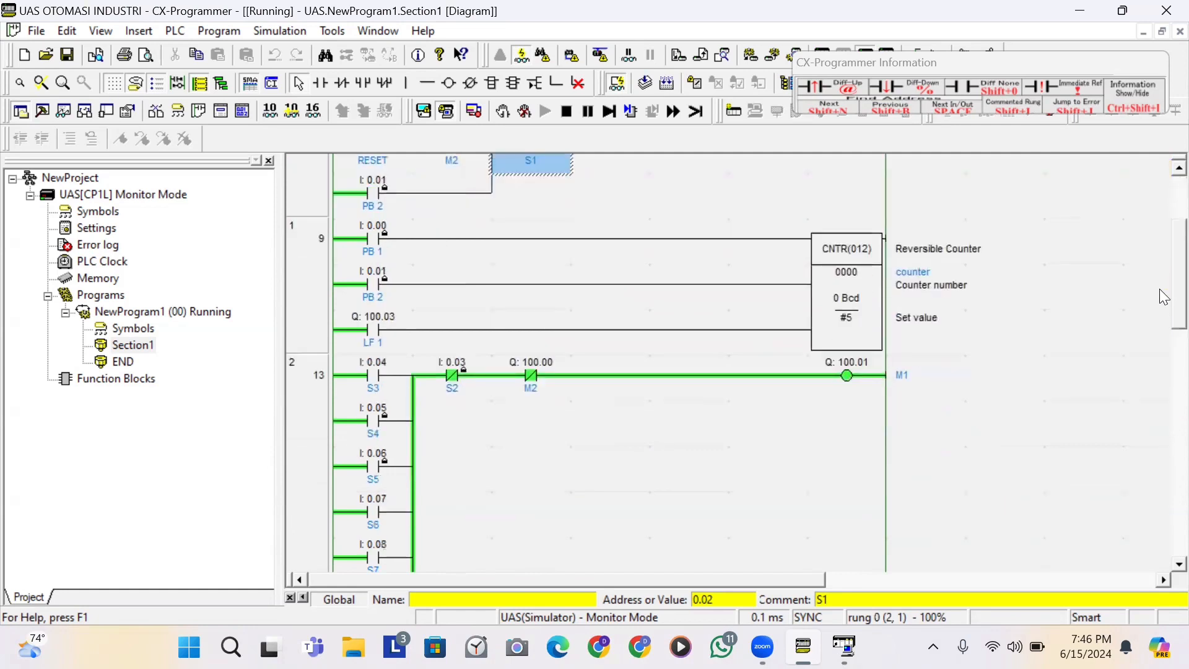
scroll(1164, 298, "down", 2)
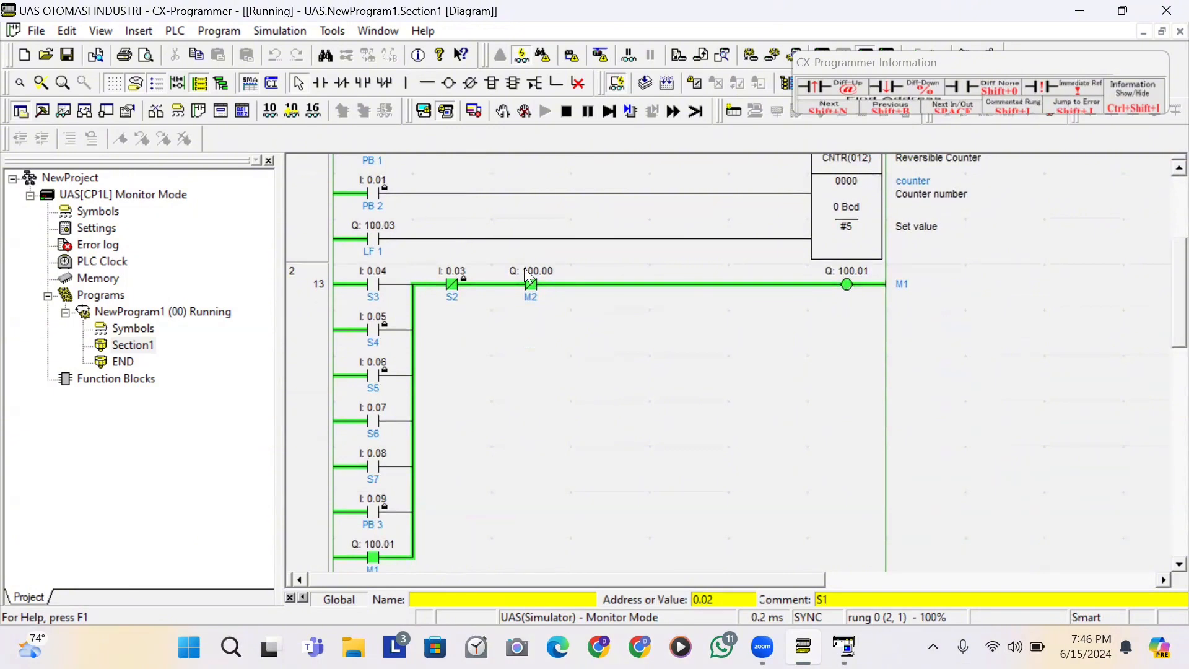
left_click(449, 284)
key("ctrl+j")
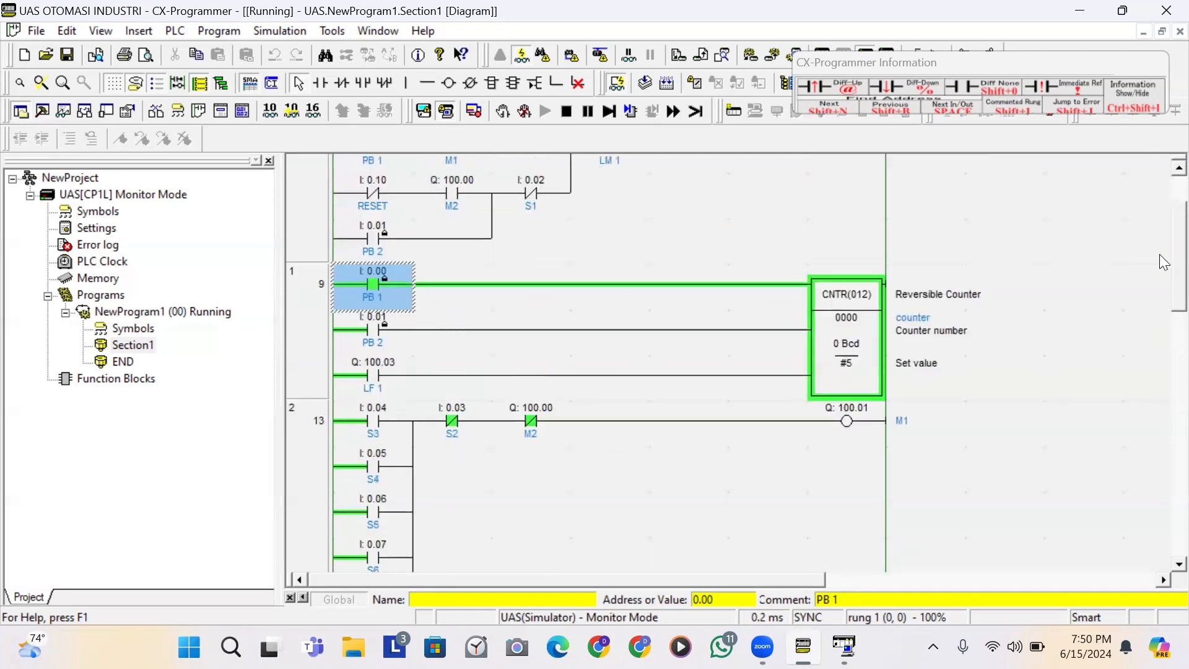
- Simulate a press of PB 1 (0.00) in the M2 motor rung by forcing it on and back off
scroll(403, 392, "up", 3)
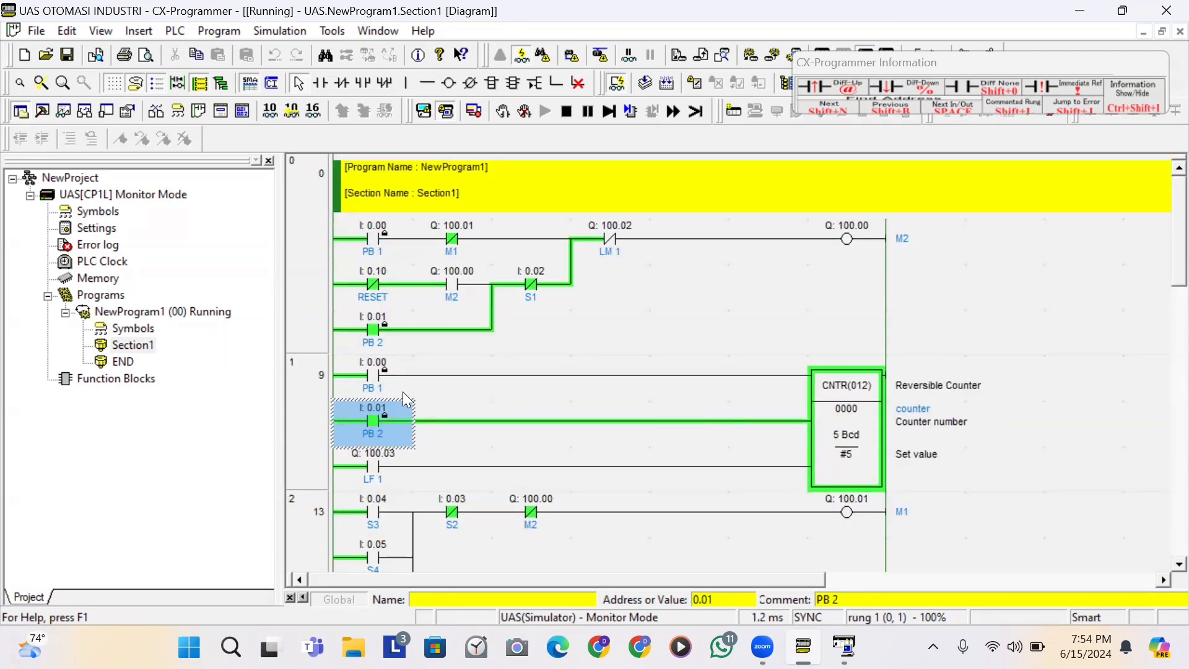
left_click(382, 242)
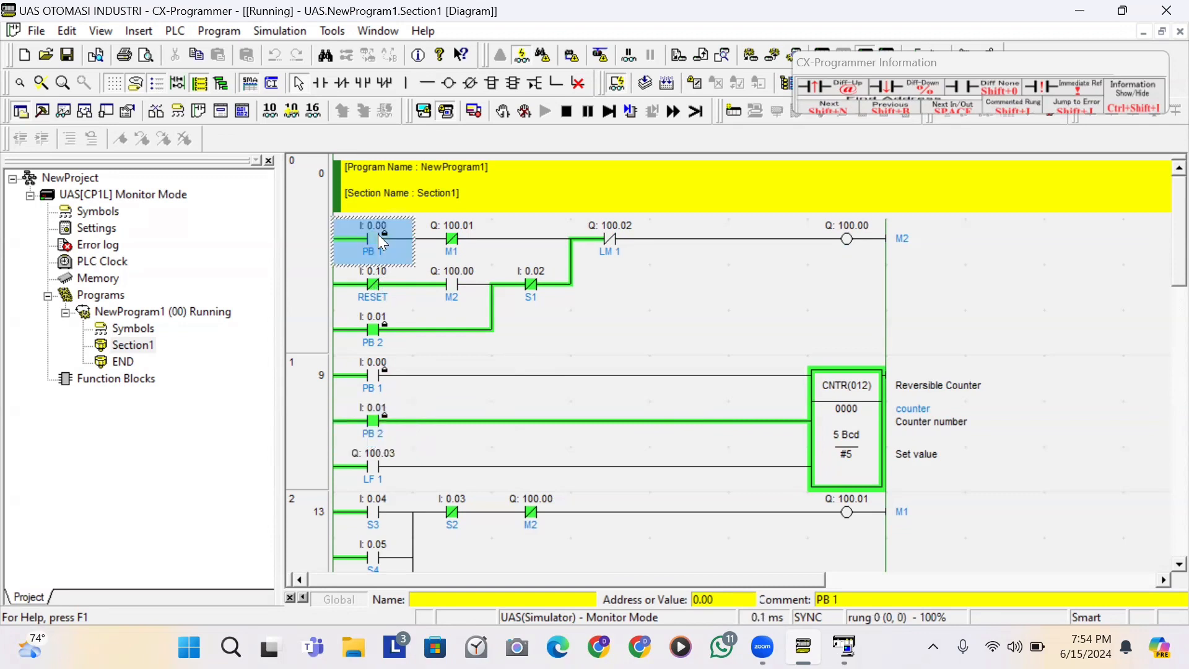
key("ctrl+j")
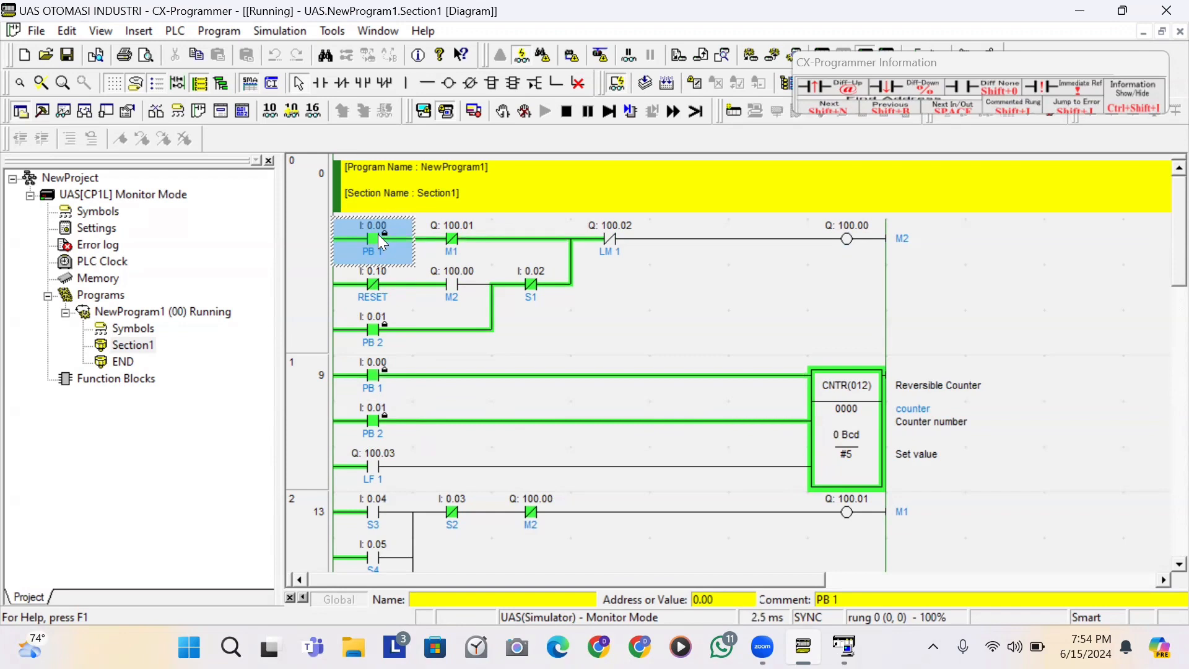
key("ctrl+k")
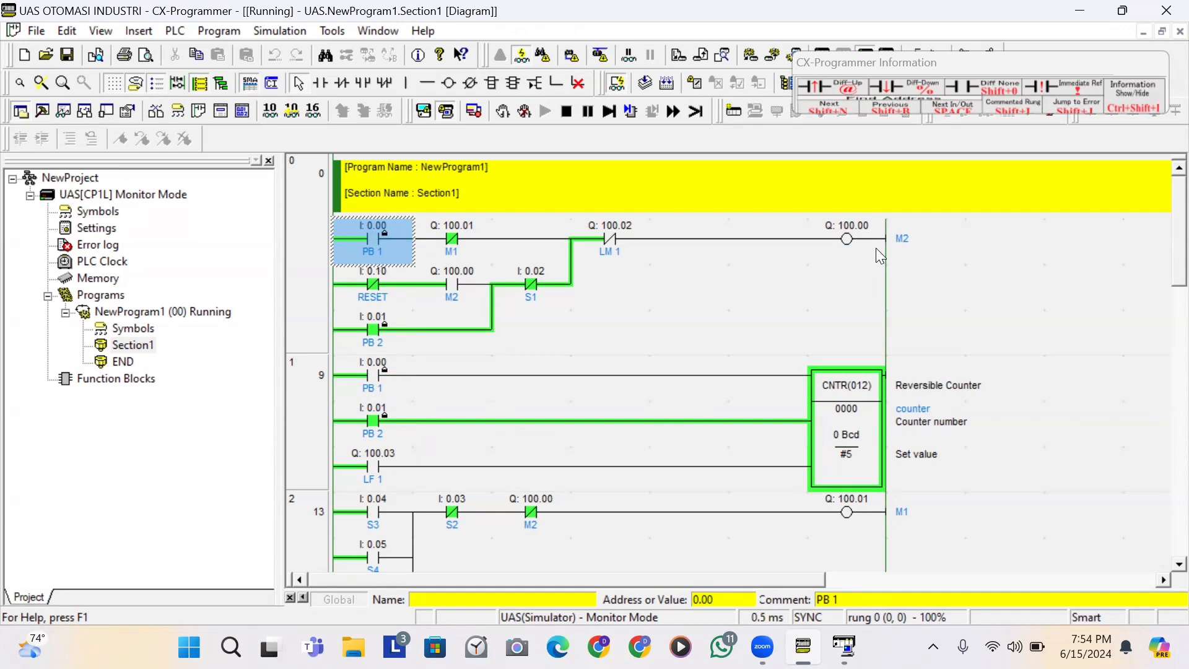
- Take the PLC offline and change the set value of the fault timer in rung 4 to #100
key("ctrl+w")
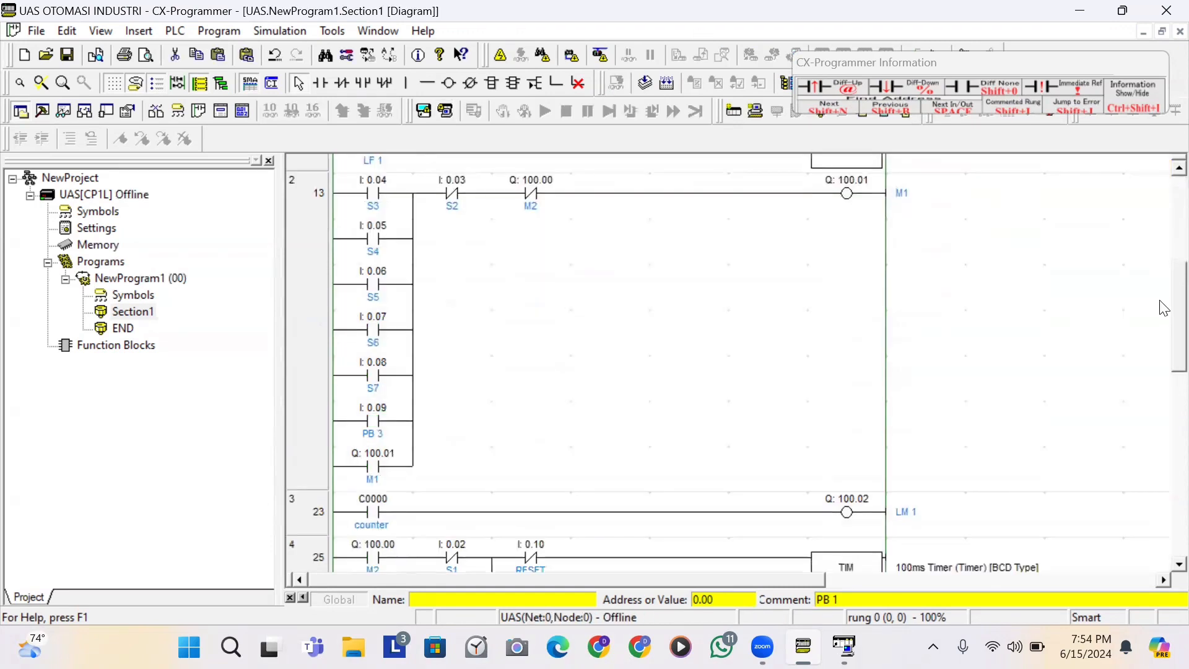
scroll(1164, 297, "up", 5)
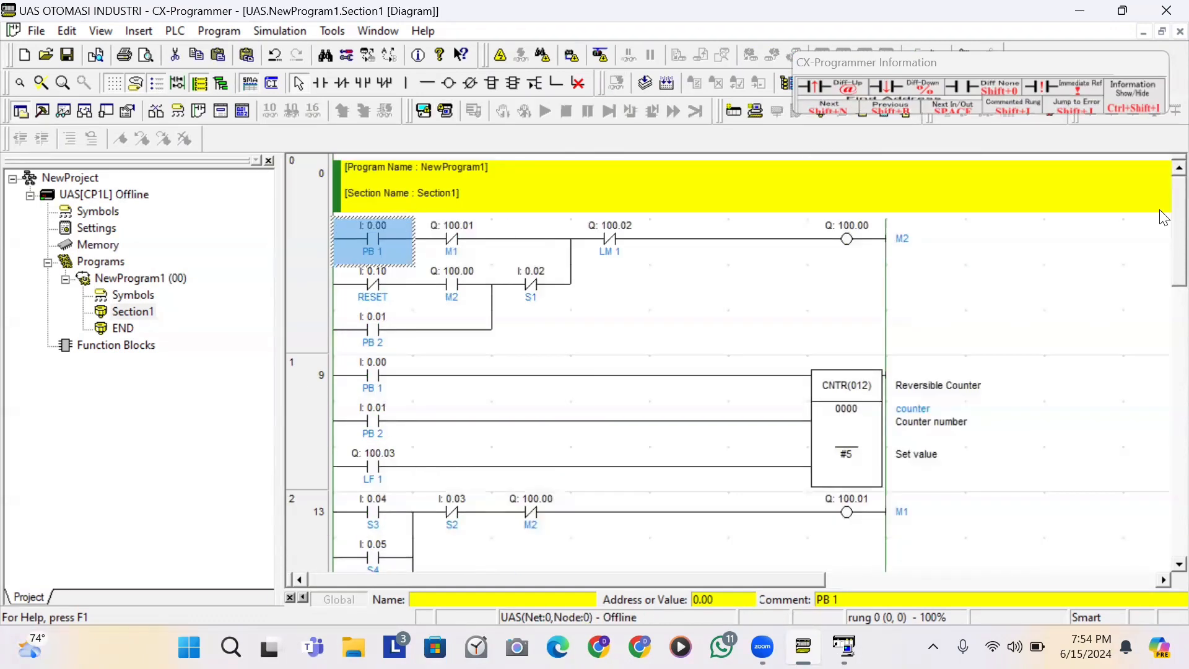
scroll(1162, 254, "down", 5)
scroll(1161, 338, "down", 3)
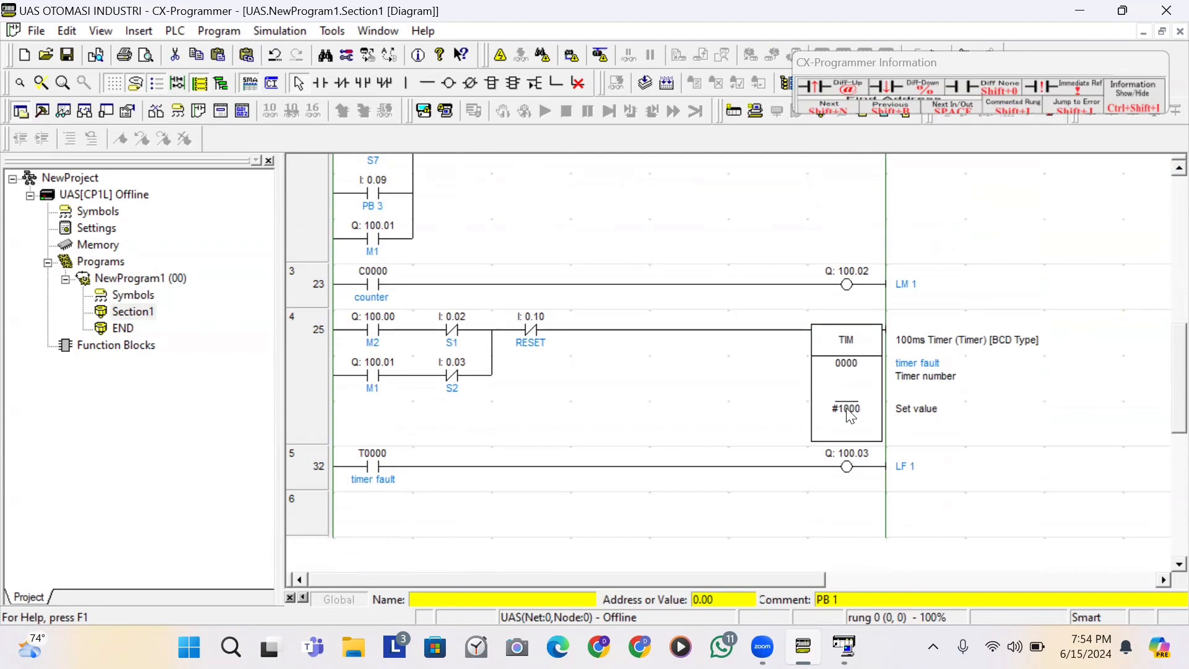
double_click(845, 407)
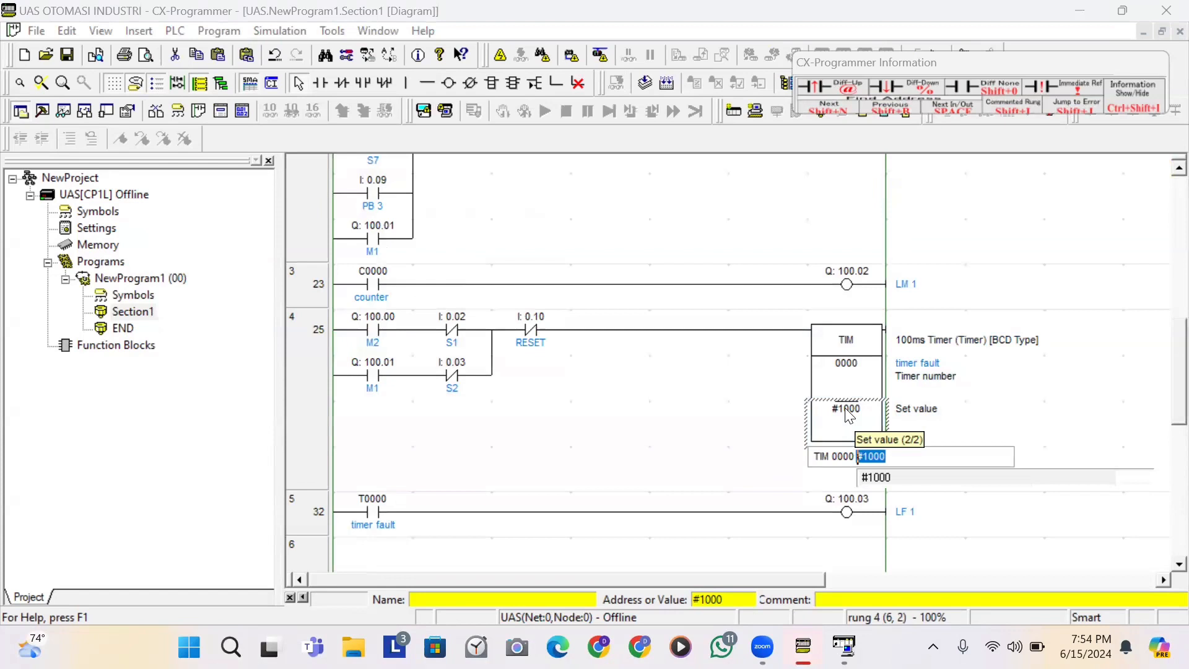
type("#100")
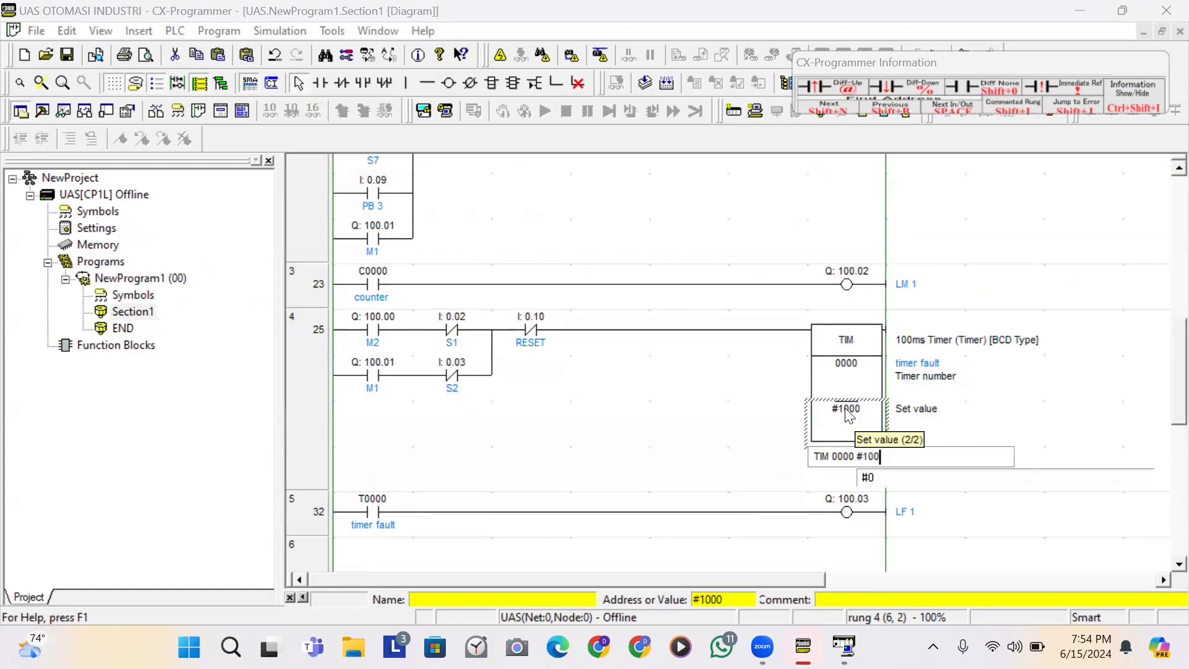
key("Return")
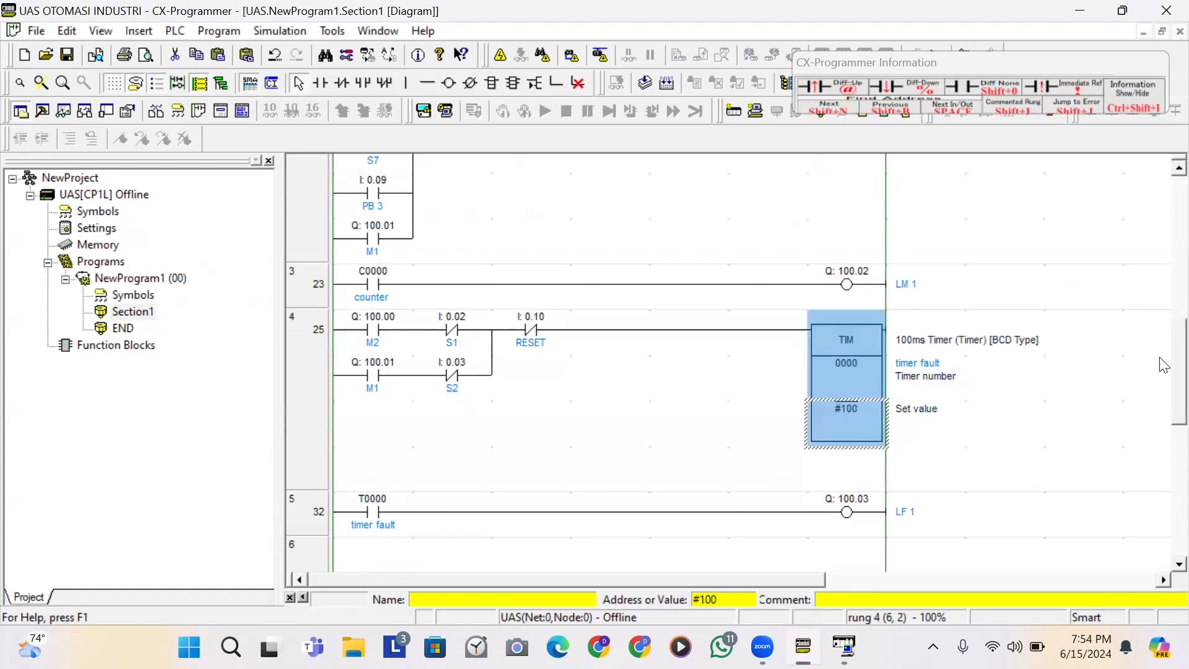
scroll(1164, 365, "up", 10)
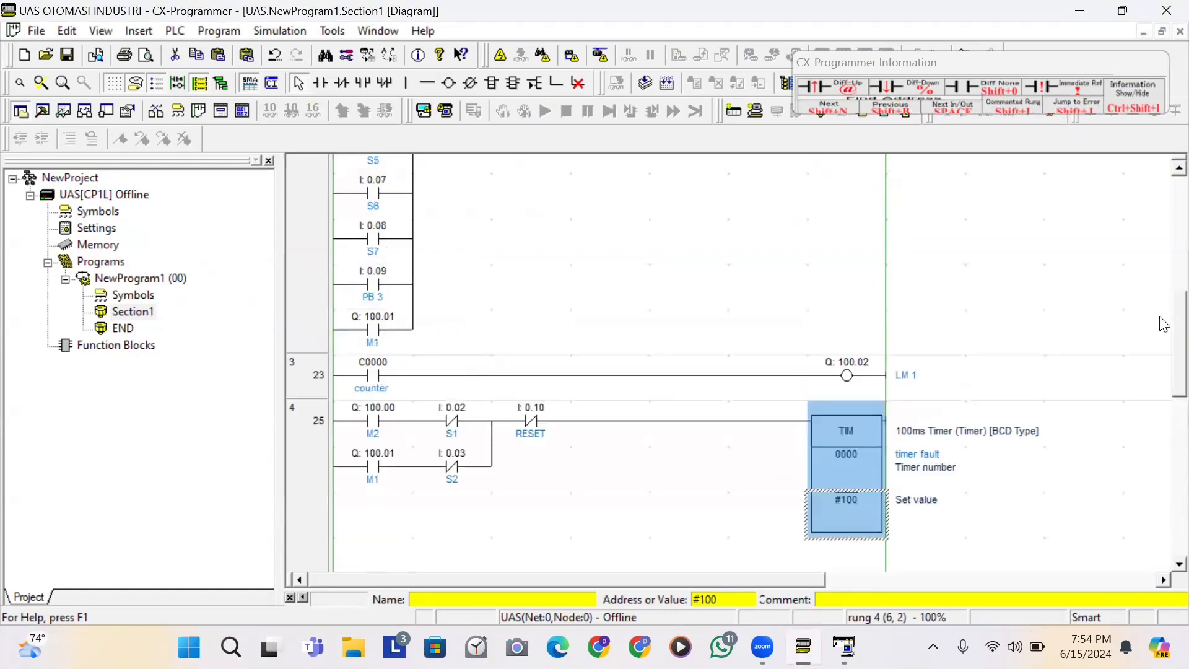
- Bring the PLC simulation back online and simulate a press of PB 1 (0.00) in the M2 motor rung by forcing it on and back off
left_click(445, 110)
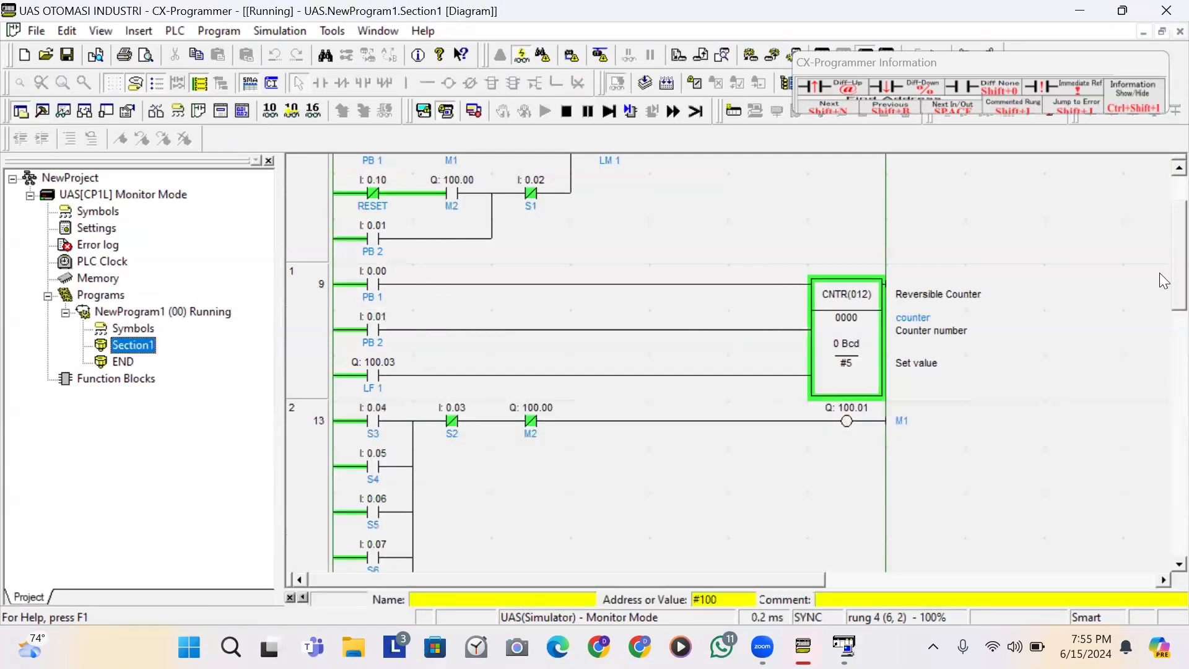
left_click_drag(1179, 253, 1178, 157)
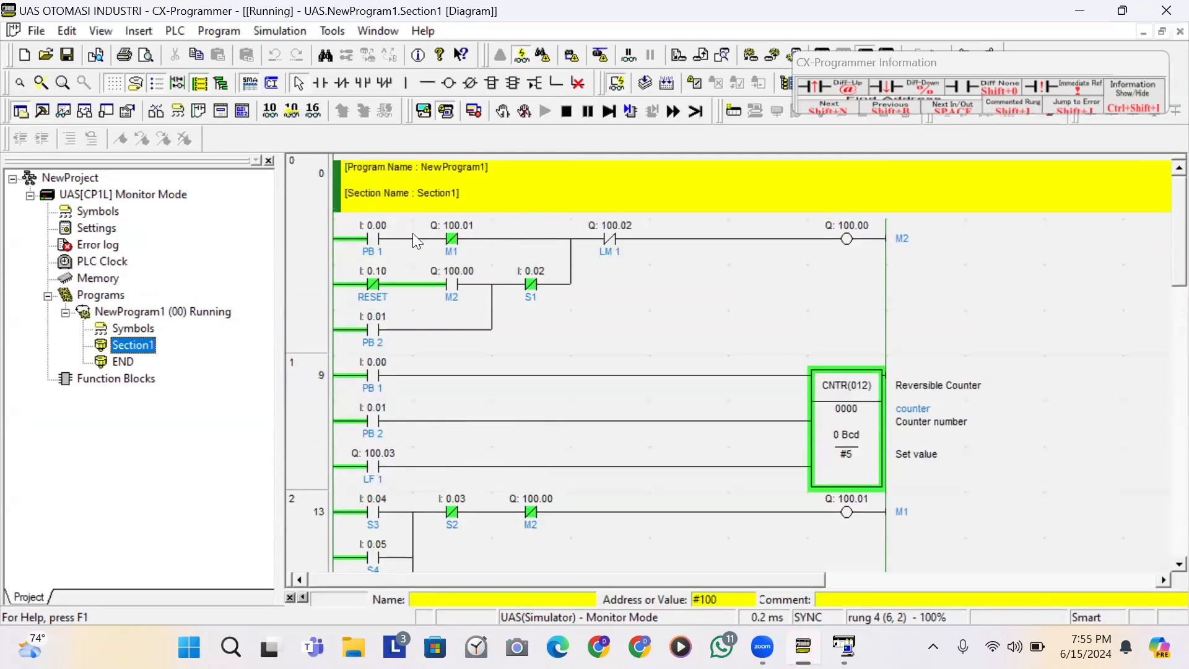
left_click(374, 237)
key("ctrl+j")
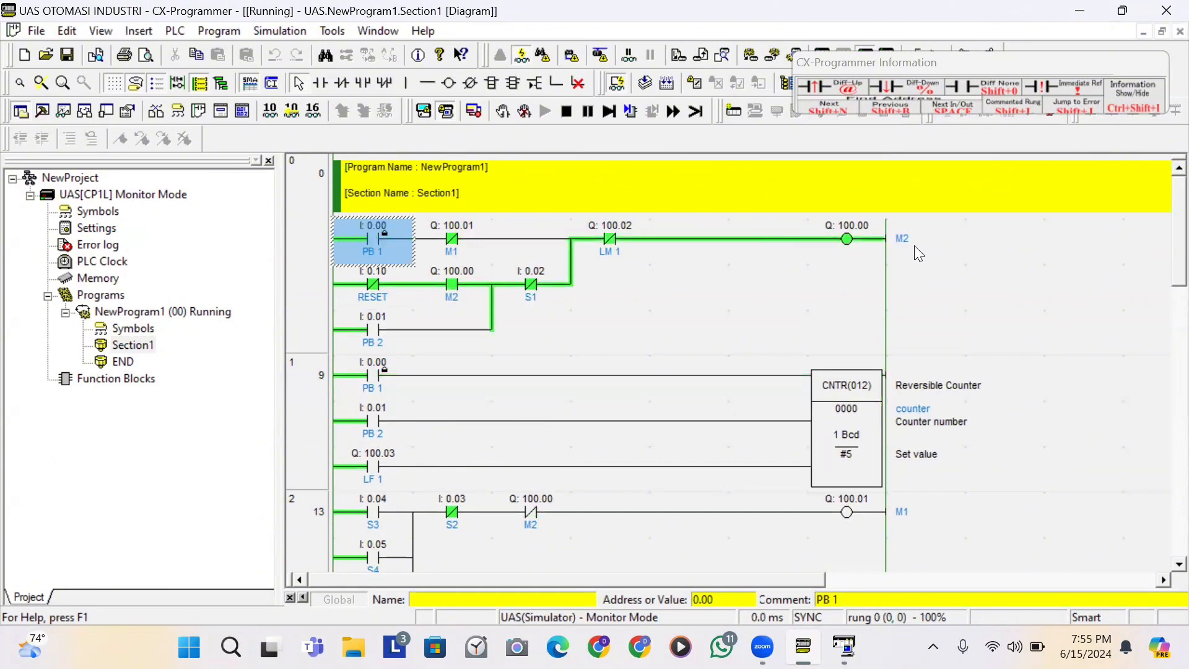
- Examine how the fault timer in rung 4, the LF 1 rung and the reversible counter respond while motor M2 stays on
scroll(1163, 326, "down", 3)
scroll(1161, 347, "down", 3)
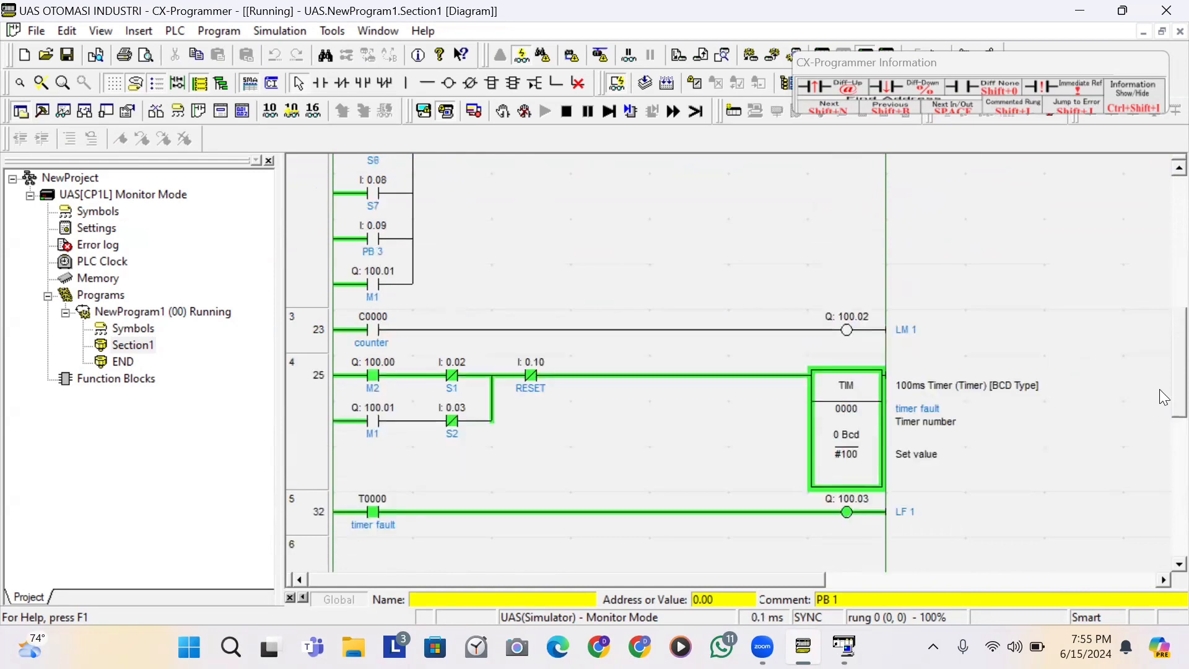
scroll(1160, 397, "up", 10)
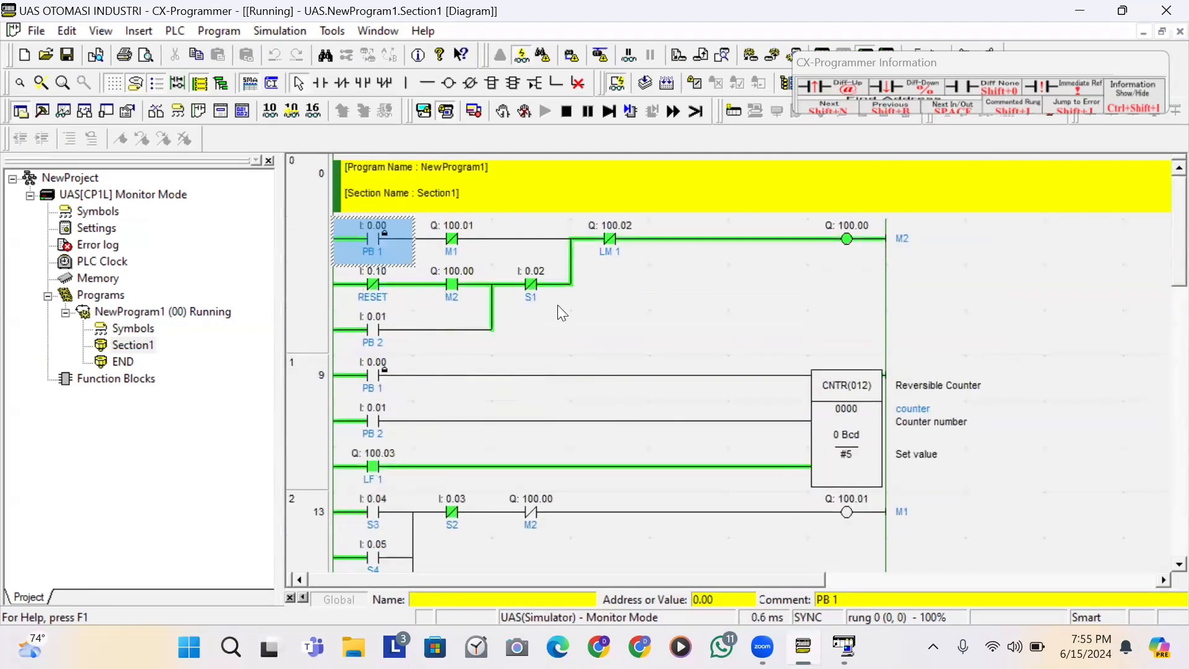
scroll(1163, 309, "down", 5)
scroll(1163, 346, "down", 1)
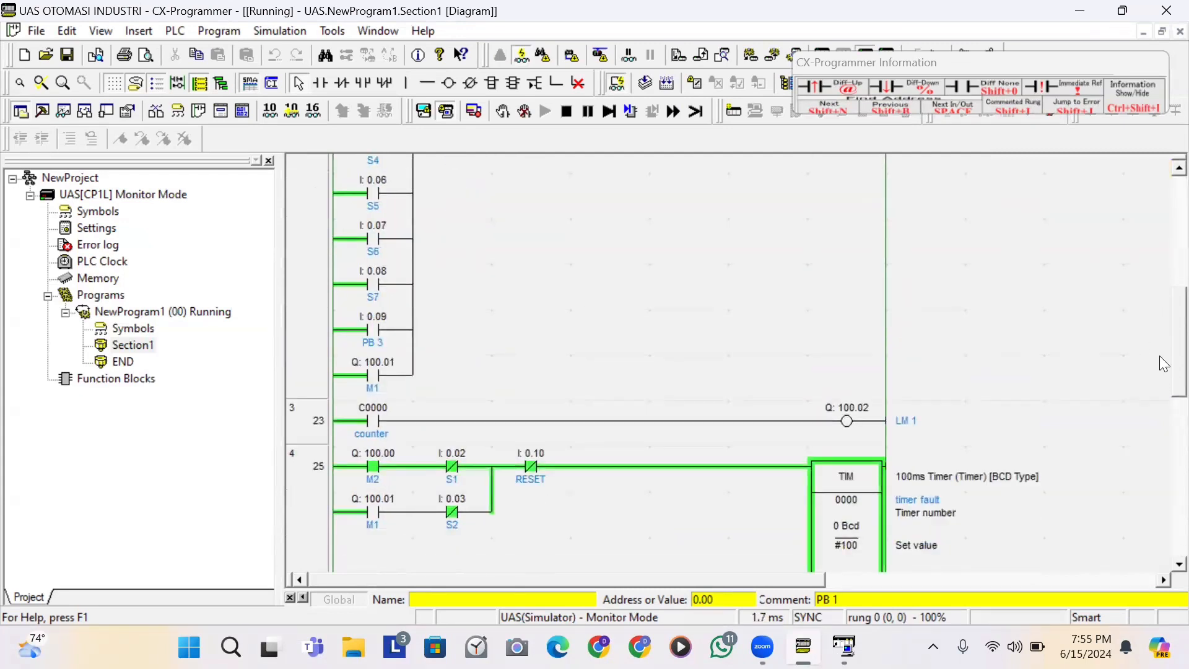
scroll(1163, 372, "down", 2)
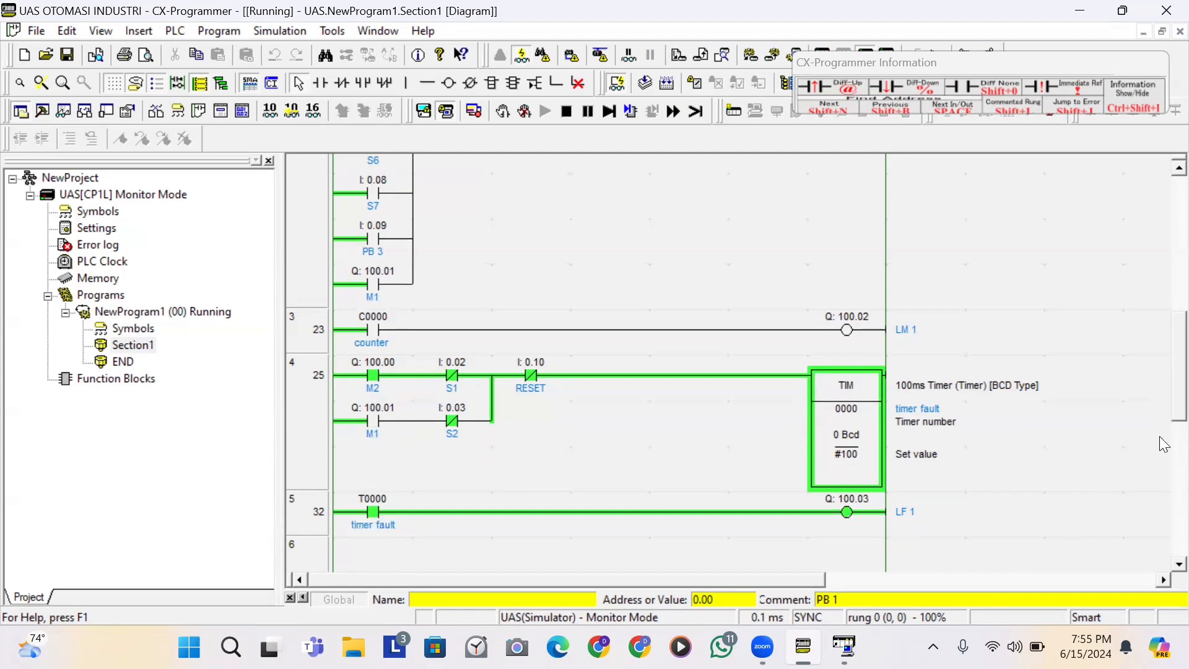
scroll(1163, 342, "up", 3)
scroll(1163, 342, "up", 5)
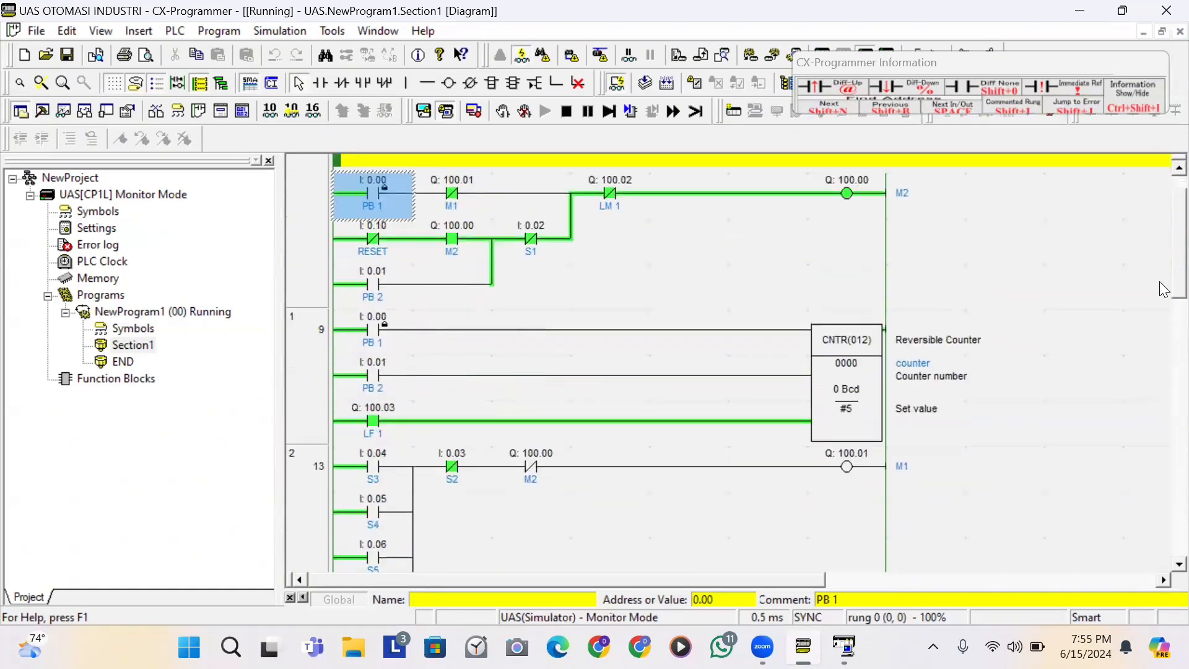
scroll(1163, 286, "down", 5)
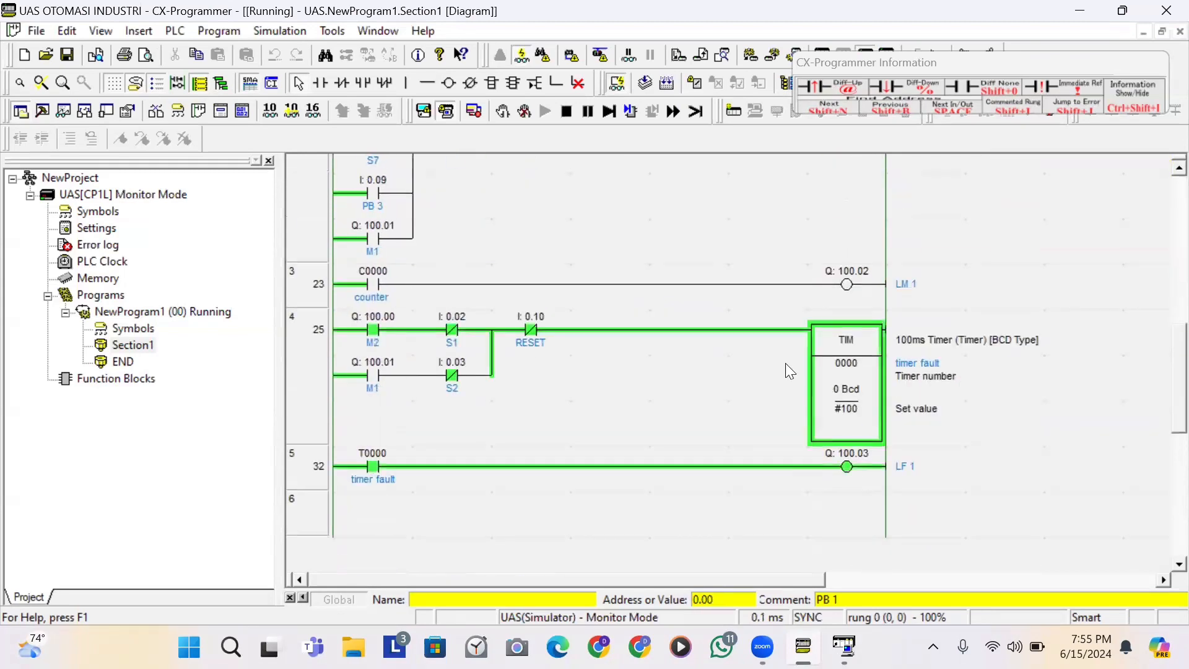
- Simulate a press of RESET (0.10) in the fault timer rung by forcing it on and back off, and check the M2 and counter rungs
left_click(535, 329)
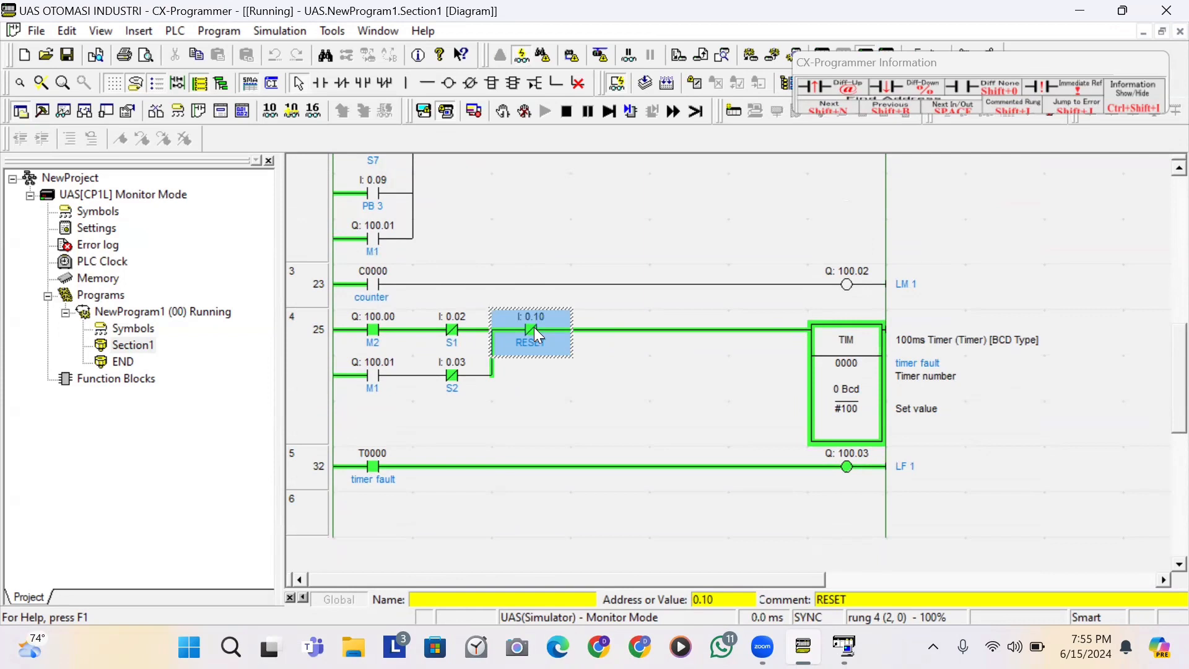
key("ctrl+j")
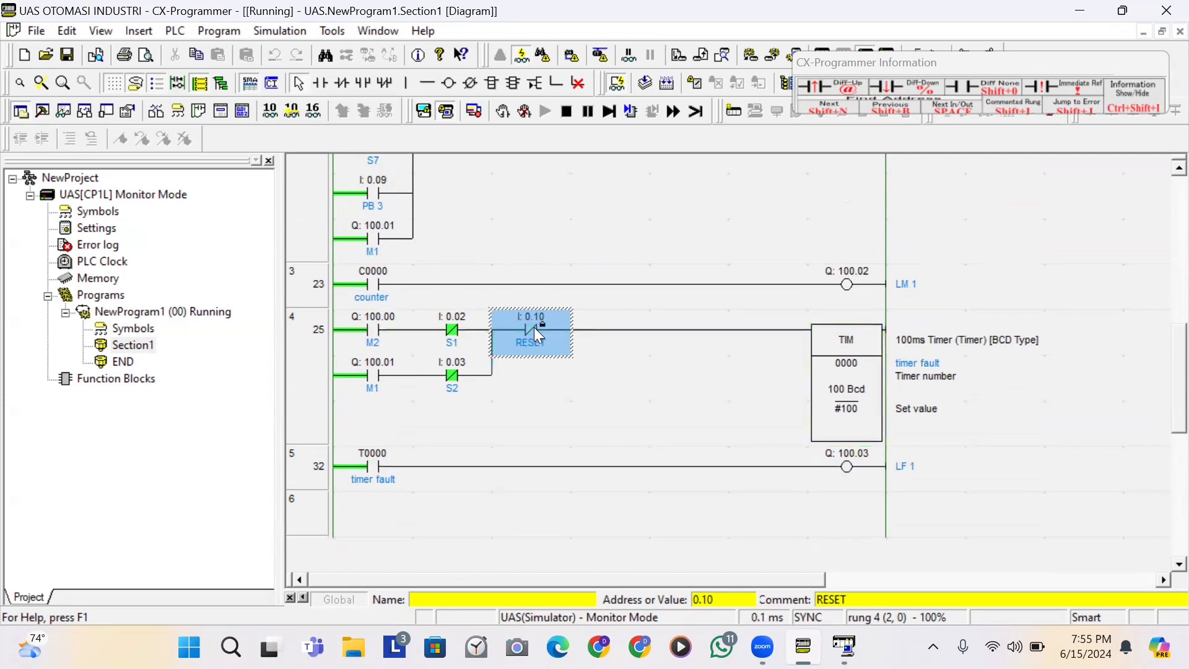
key("ctrl+k")
scroll(1161, 372, "up", 5)
scroll(1161, 260, "up", 2)
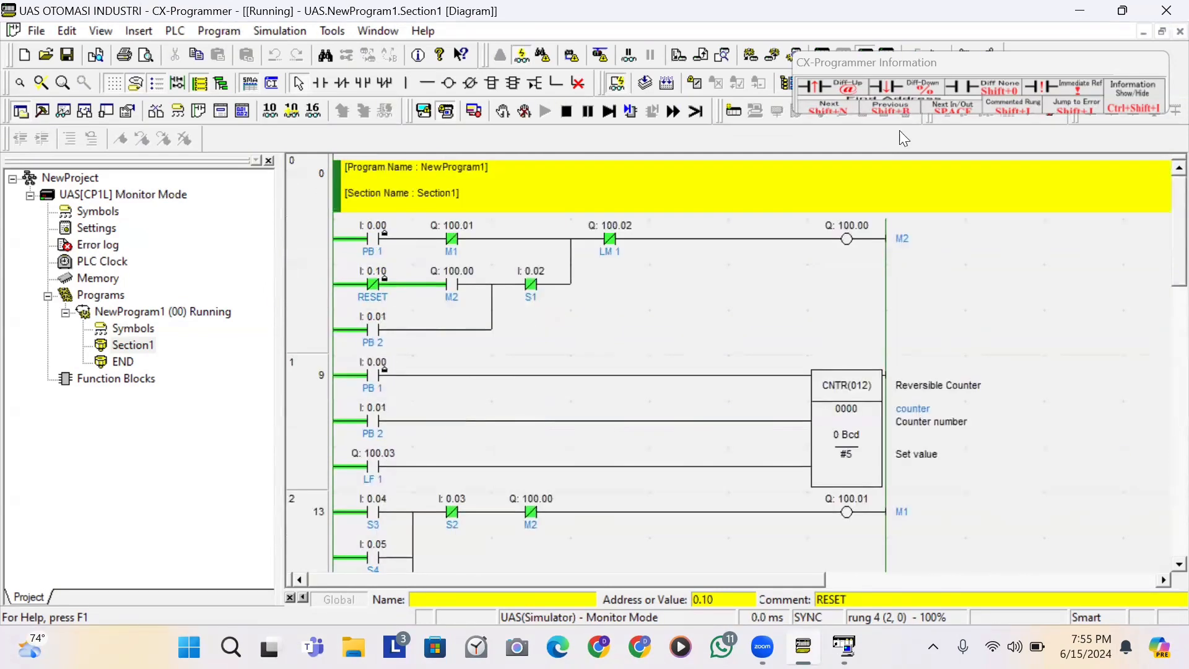
- Take the PLC simulation offline and open KEPServerEX 6 Configuration from the desktop
left_click(381, 240)
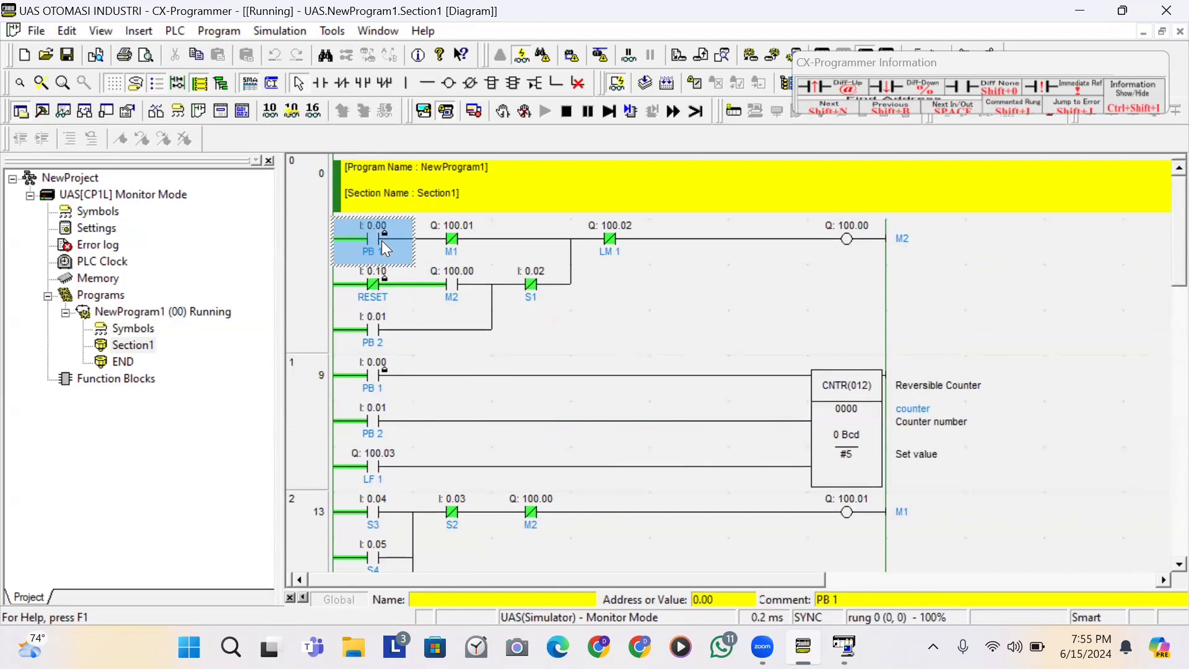
key("ctrl+w")
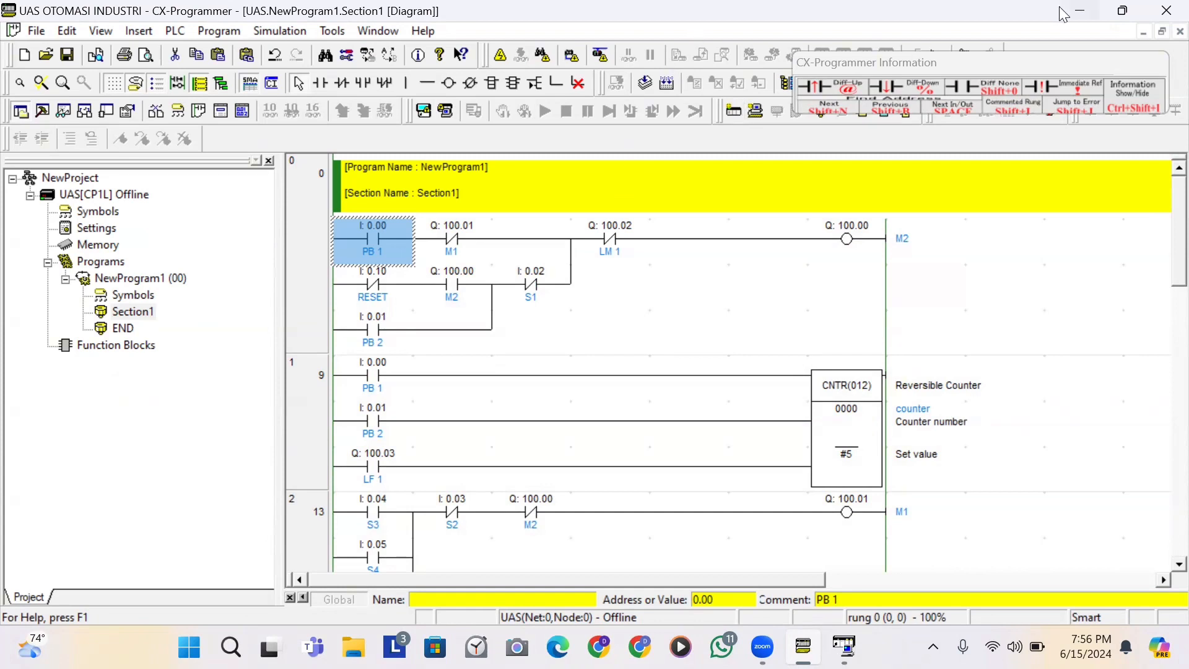
left_click(1078, 11)
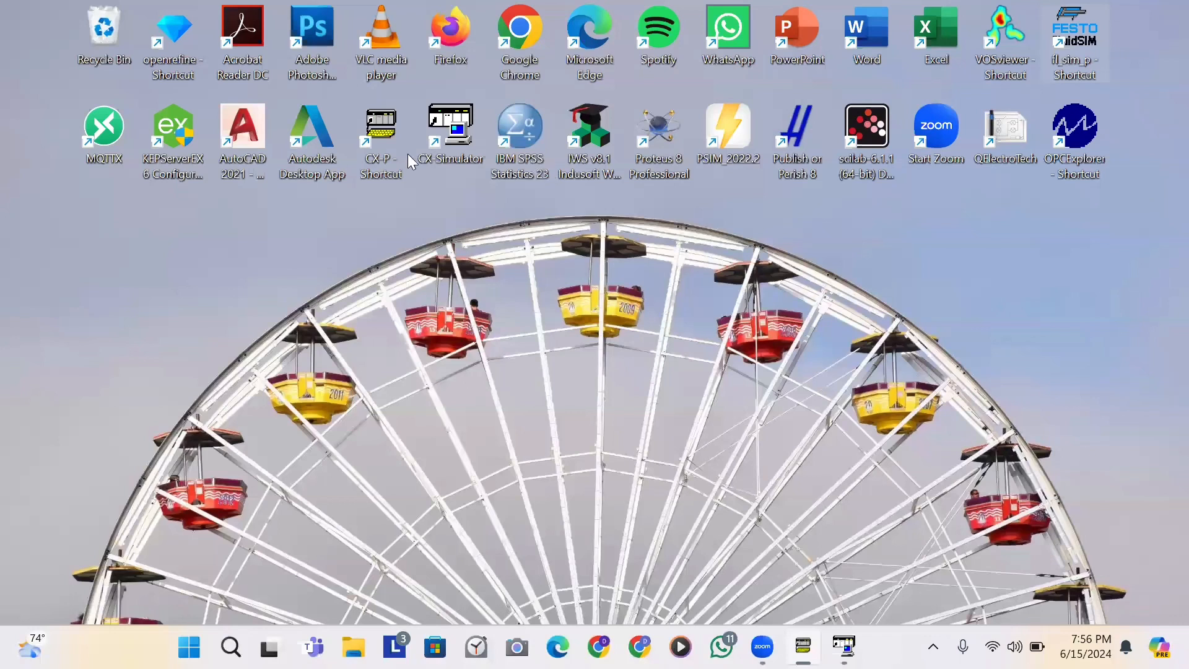
double_click(198, 159)
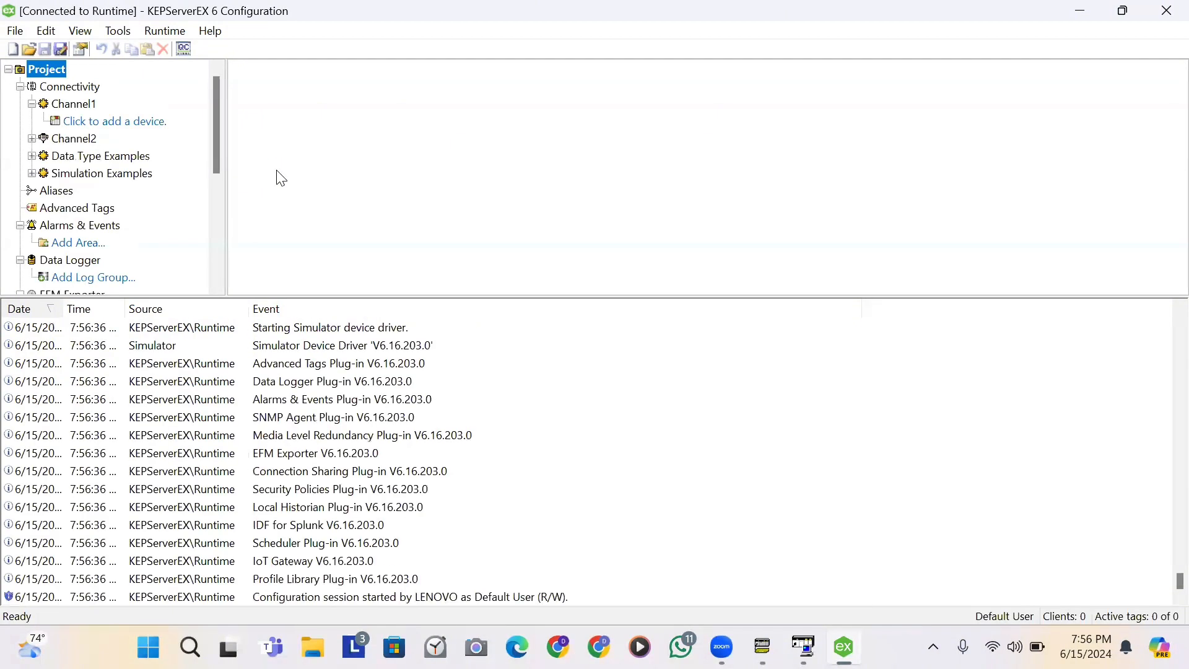
- Delete the existing Channel2 from the project's Connectivity branch
left_click(87, 145)
right_click(84, 139)
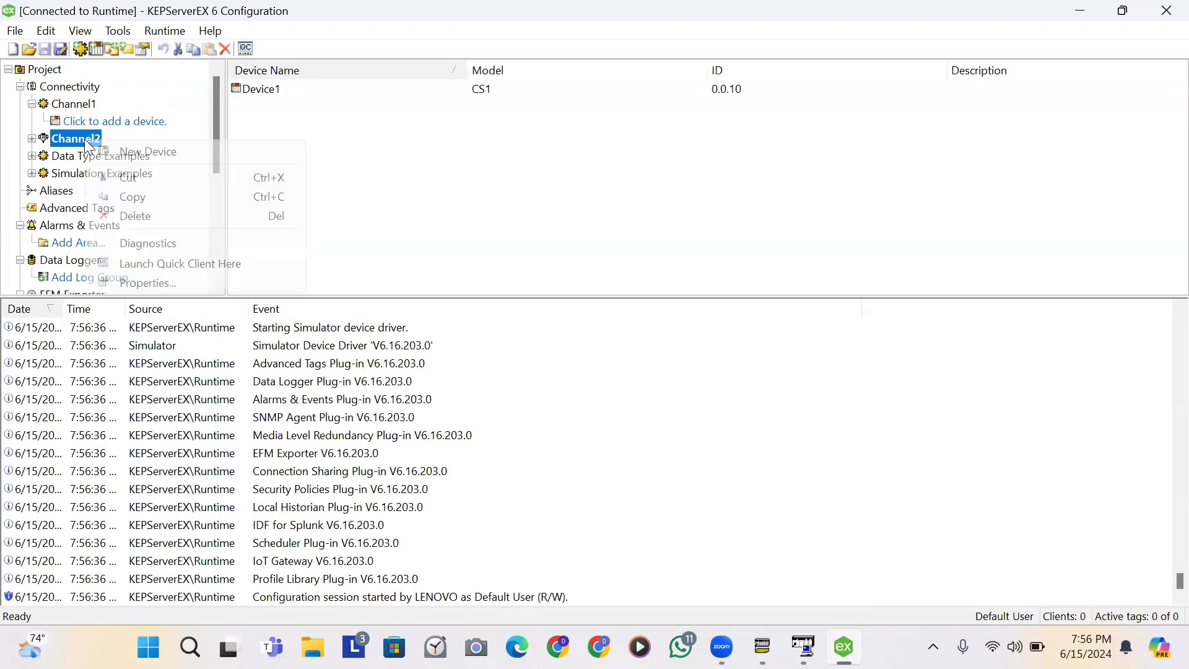
left_click(138, 216)
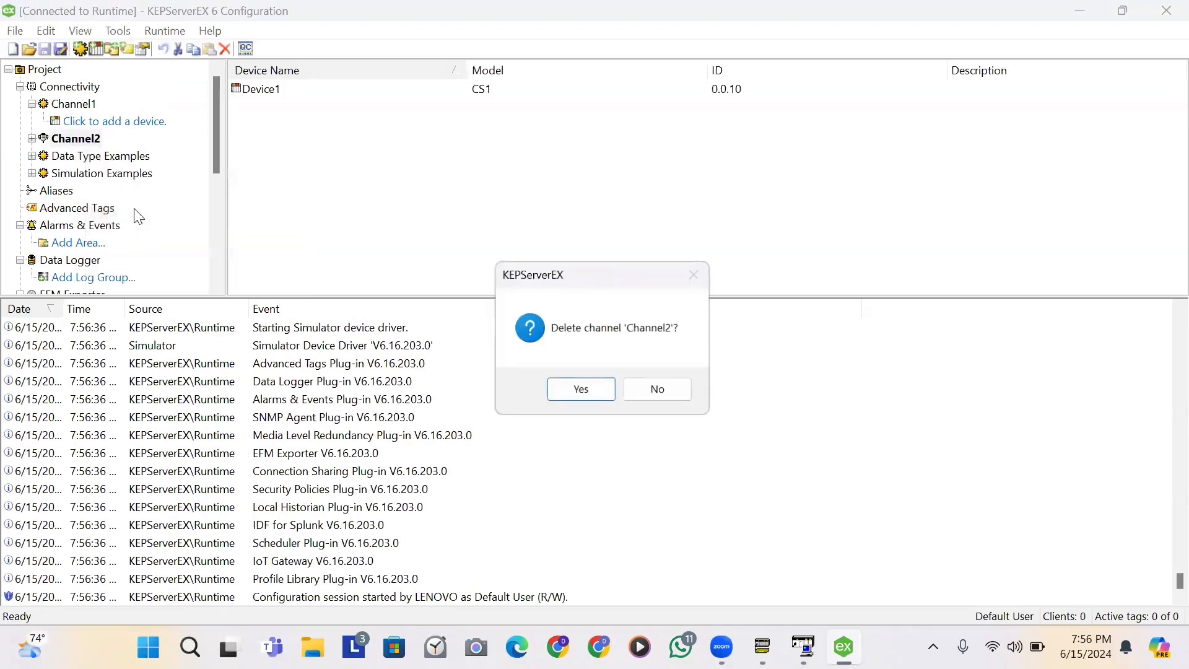
left_click(552, 391)
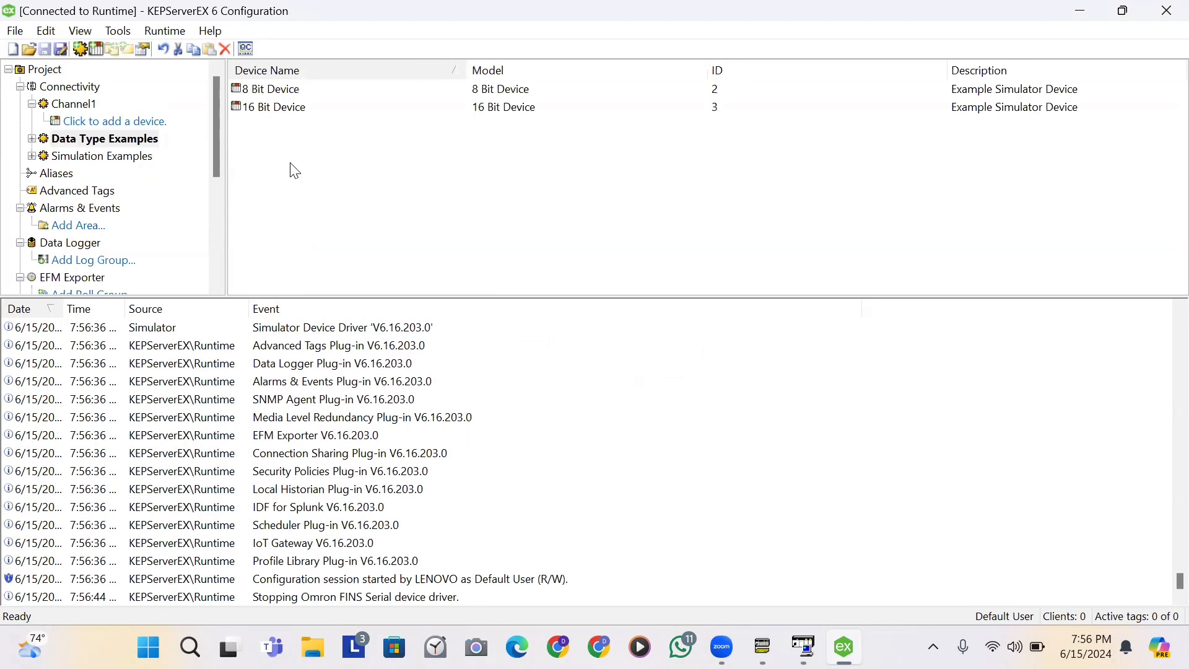
- Start a new channel under Connectivity, choose its driver type and keep the name Channel2
left_click(68, 87)
right_click(63, 86)
left_click(102, 103)
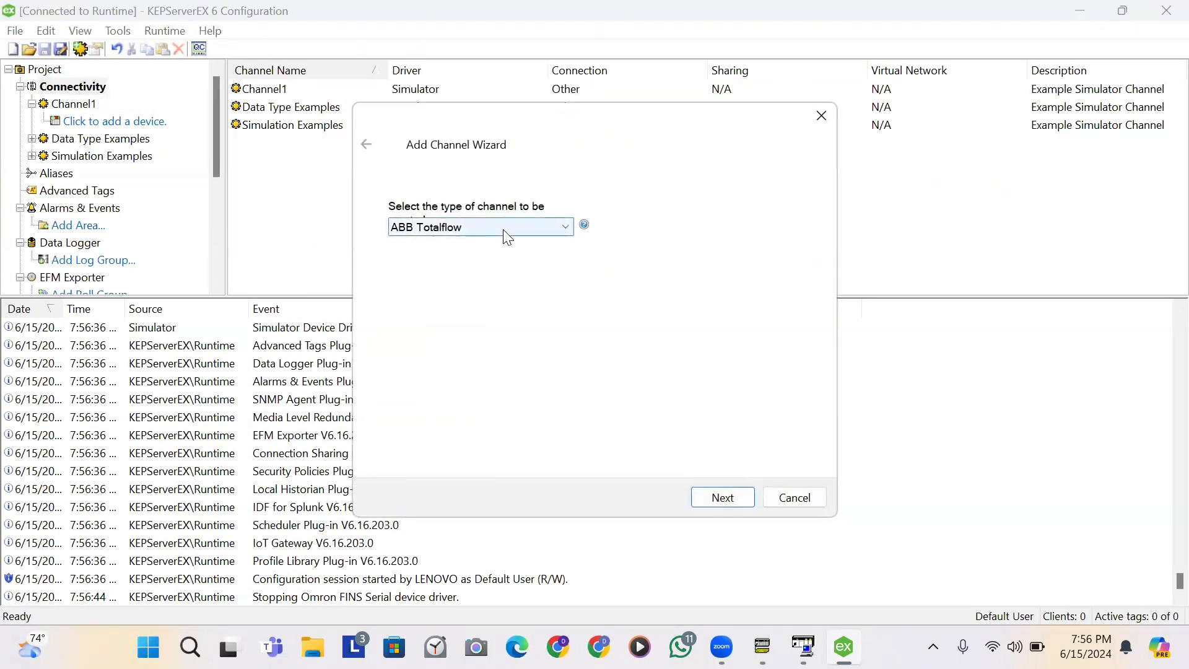
left_click(507, 238)
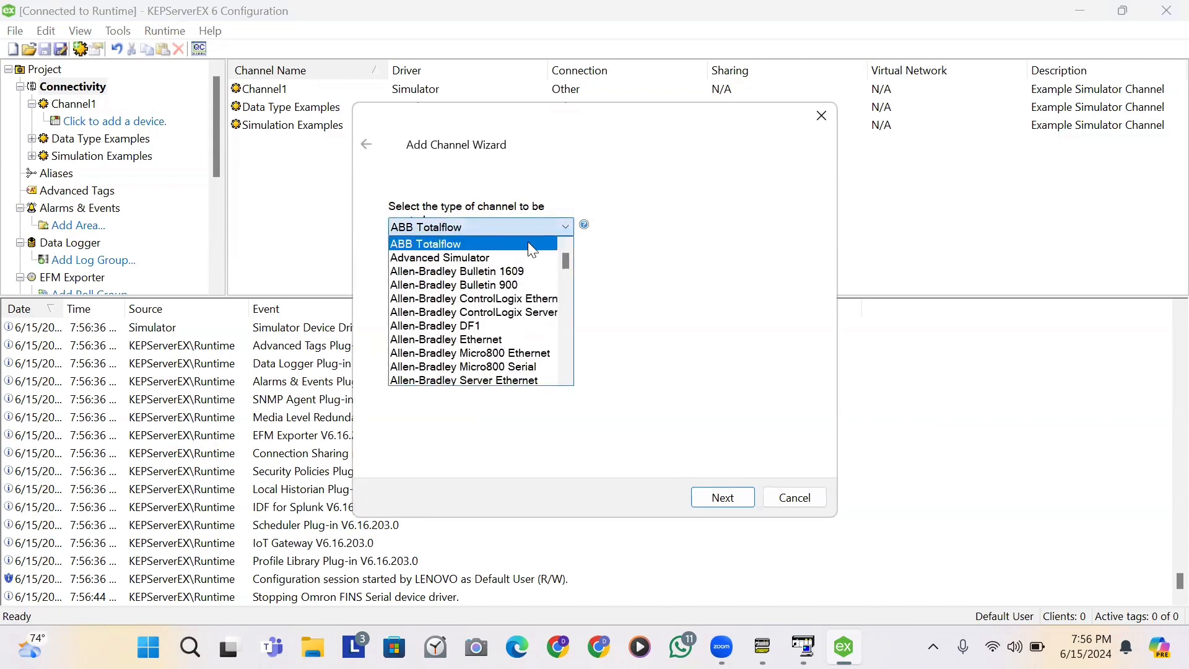
left_click_drag(569, 261, 568, 318)
left_click(499, 285)
left_click(722, 498)
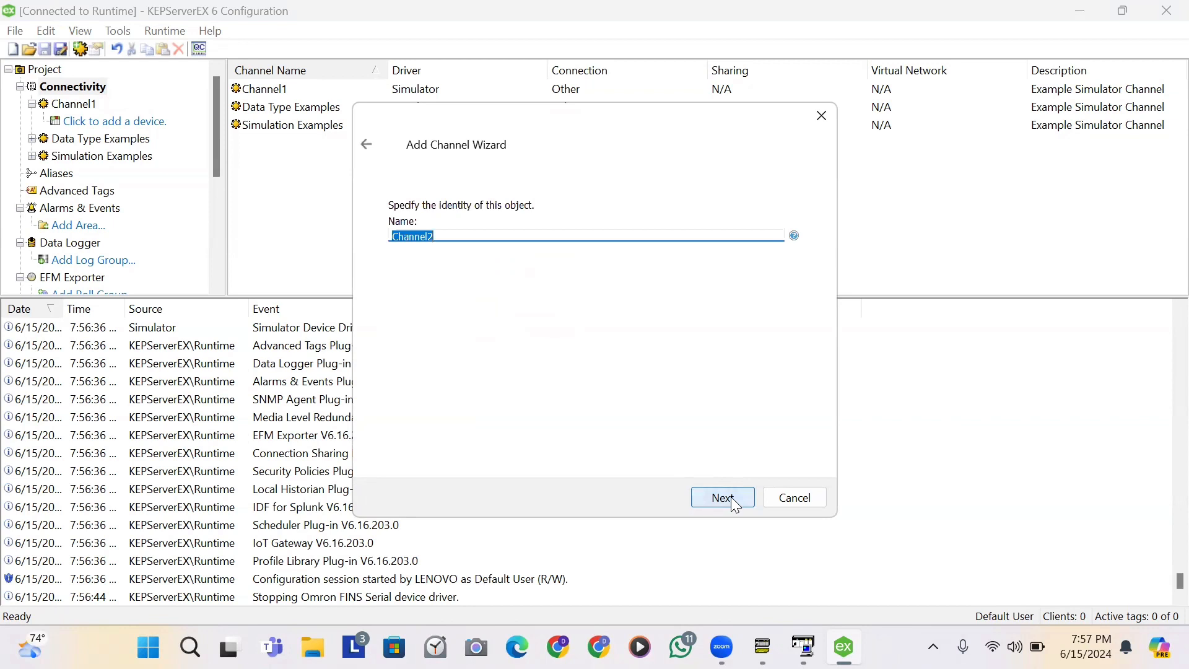
left_click(733, 500)
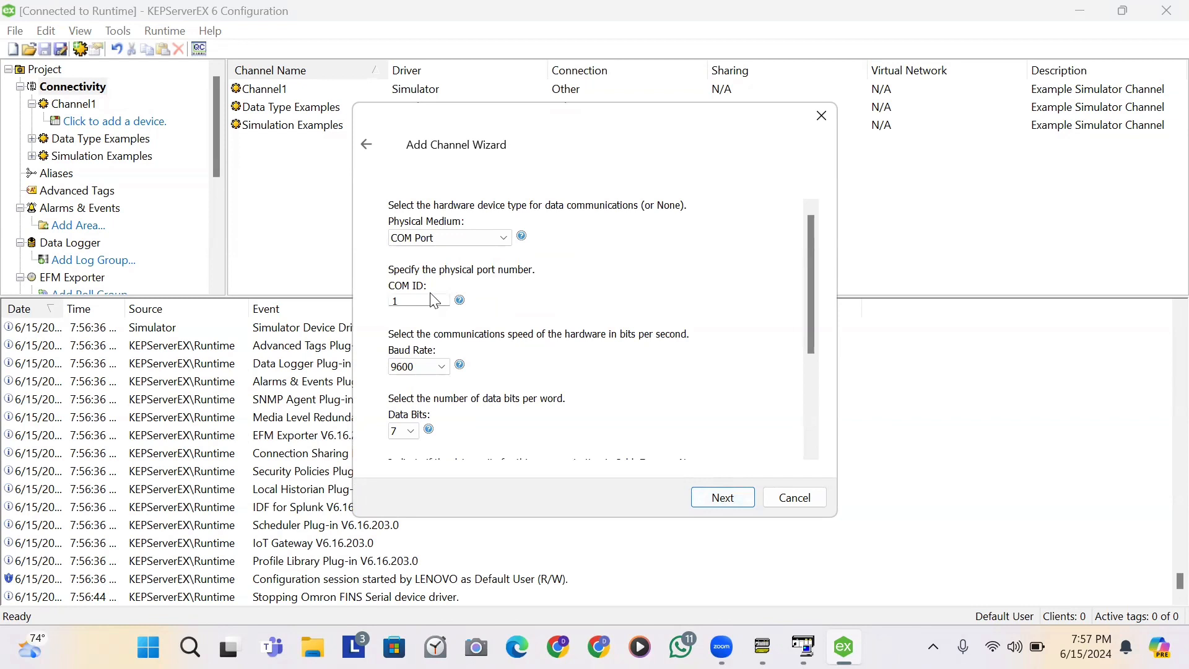
- Set the new channel's COM ID to 2
left_click(413, 299)
key("BackSpace")
type("2")
scroll(807, 270, "down", 1)
scroll(805, 272, "up", 1)
- Switch to CX-Programmer and check the communication settings for Serial Port 1 in the PLC settings
mouse_move(841, 641)
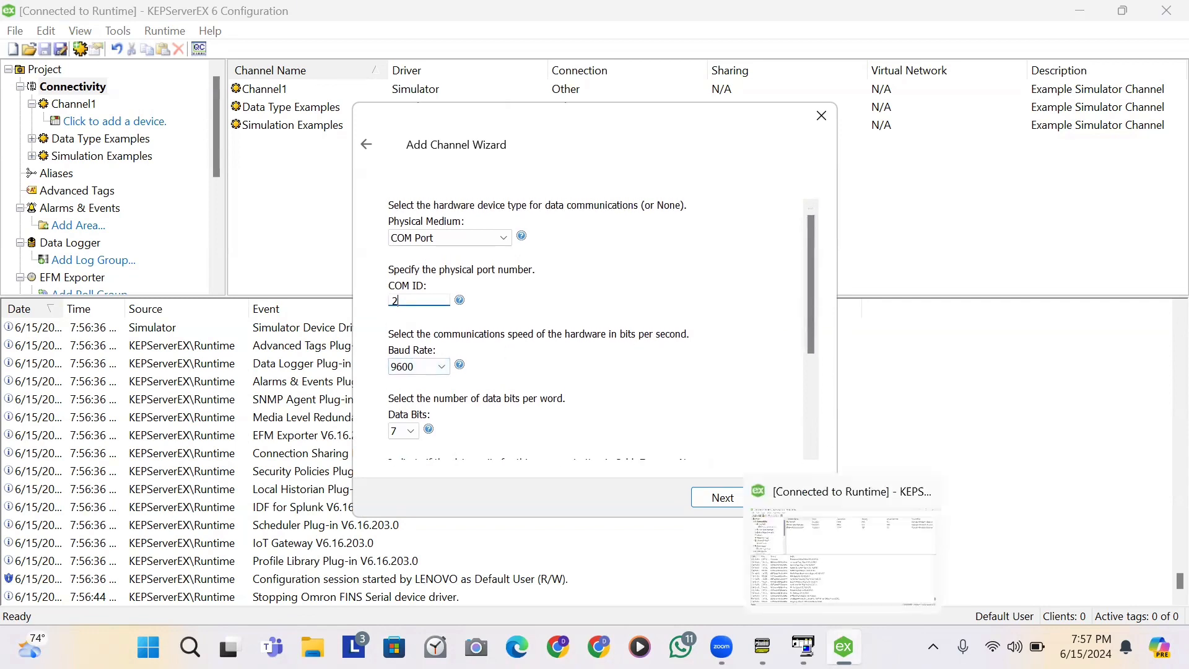
left_click(761, 647)
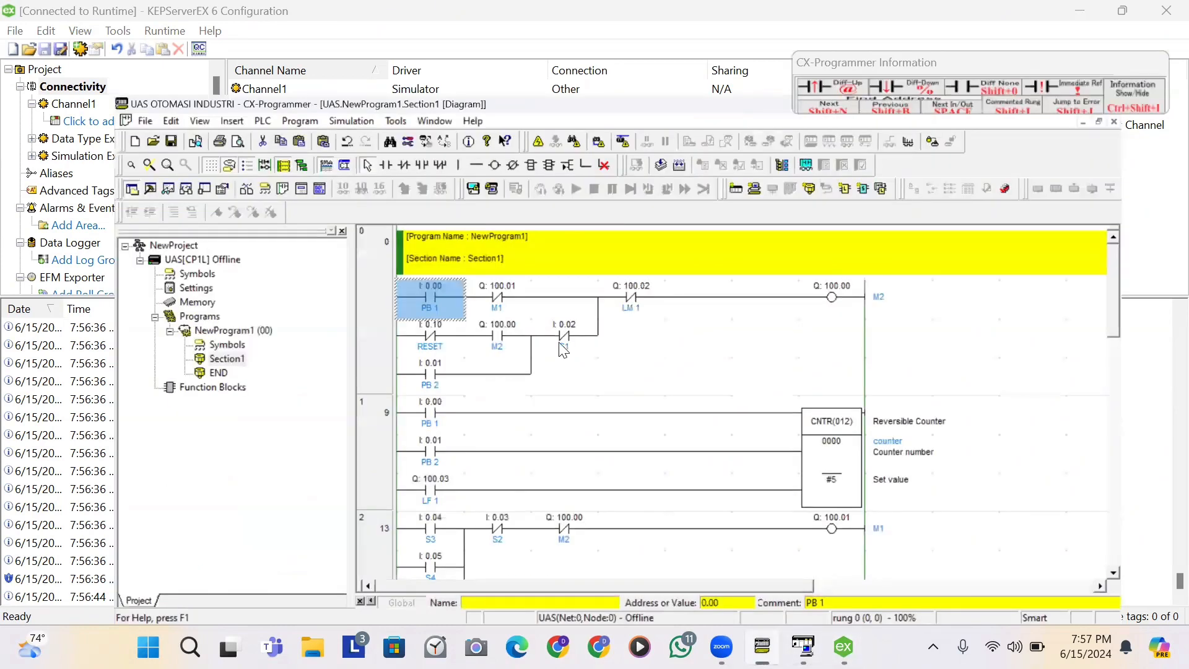
left_click(87, 229)
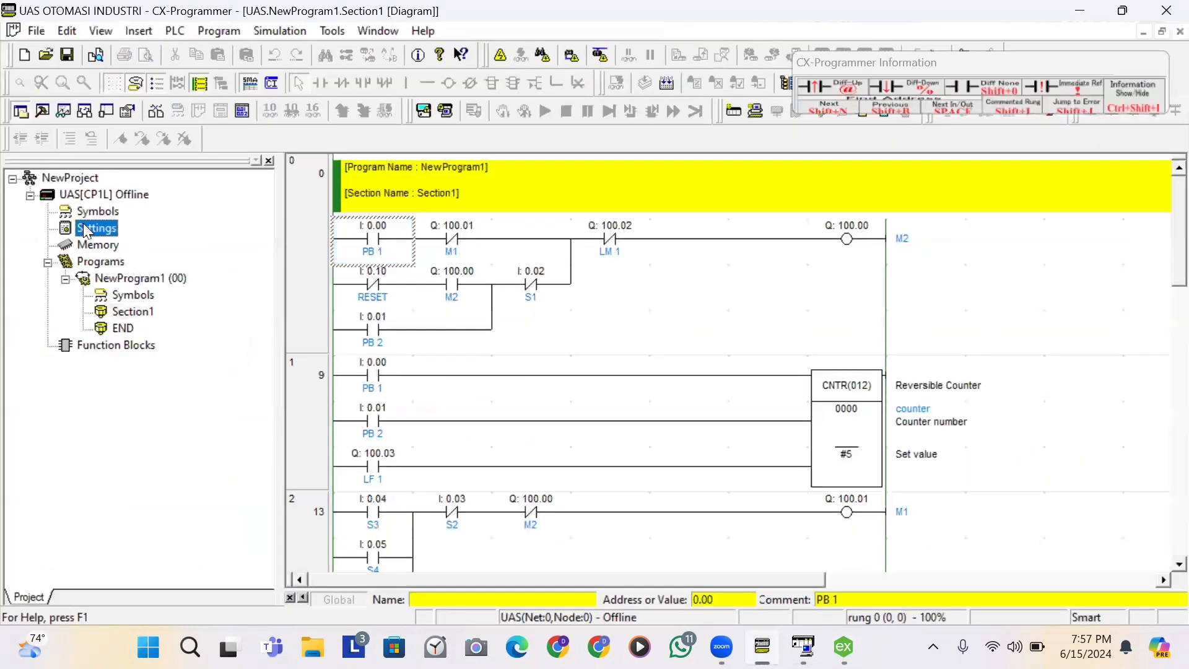
double_click(87, 229)
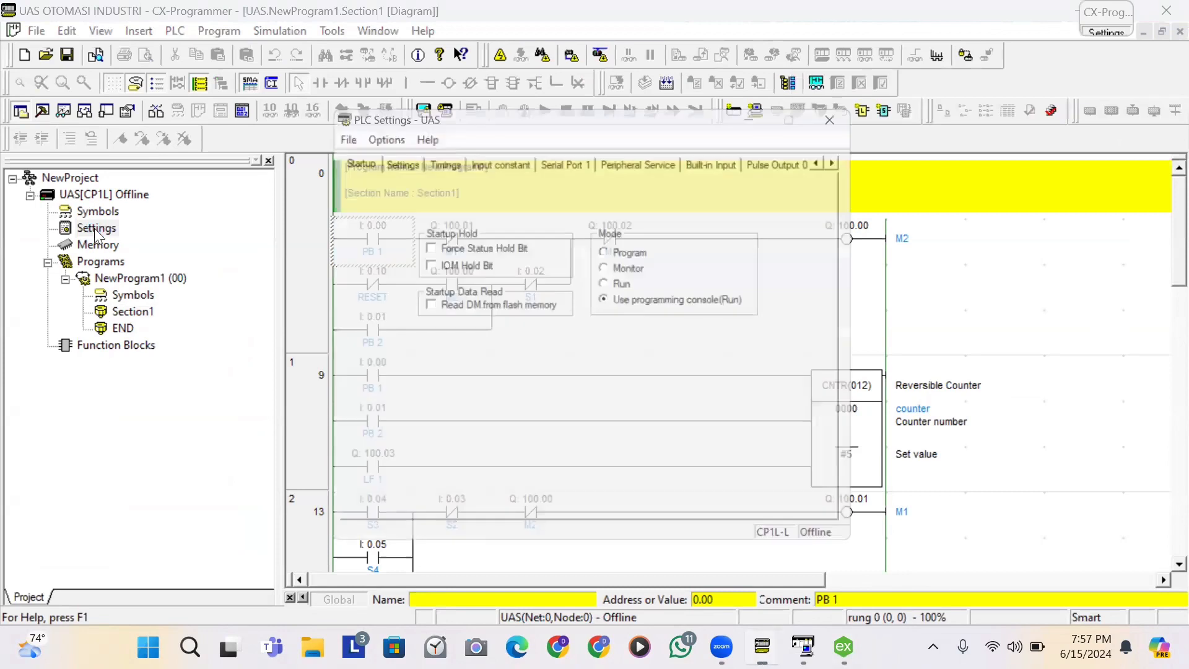
left_click(580, 158)
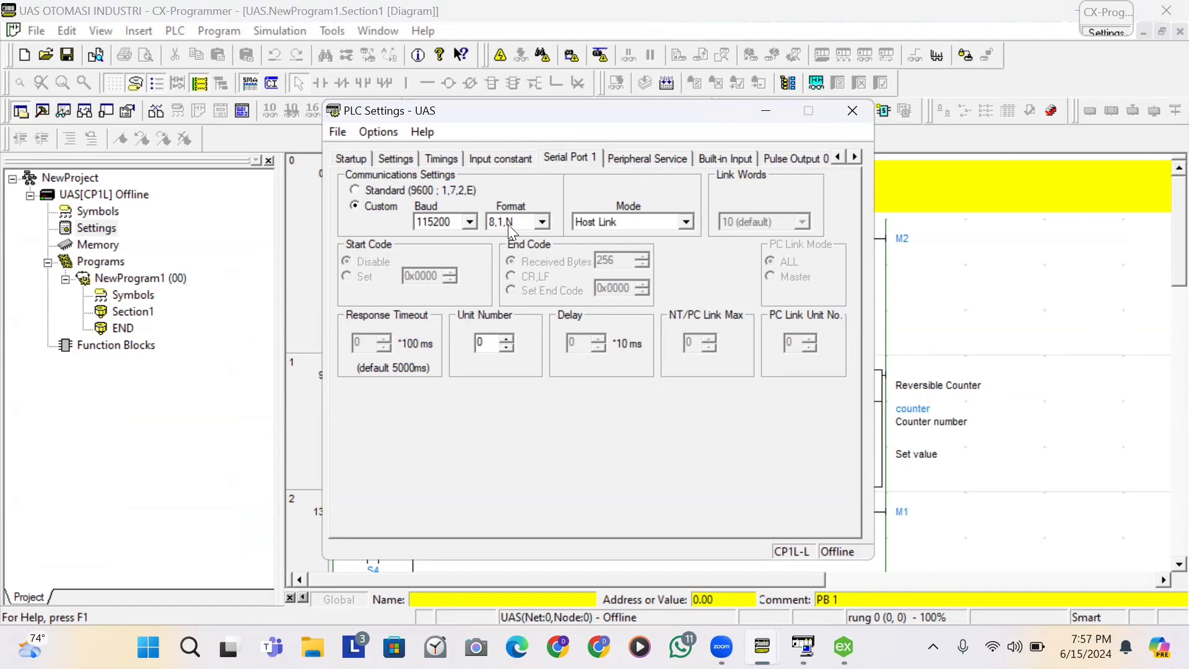
- Return to the KEPServerEX channel wizard and set the baud rate to 115200 and the data bits to 8
mouse_move(843, 647)
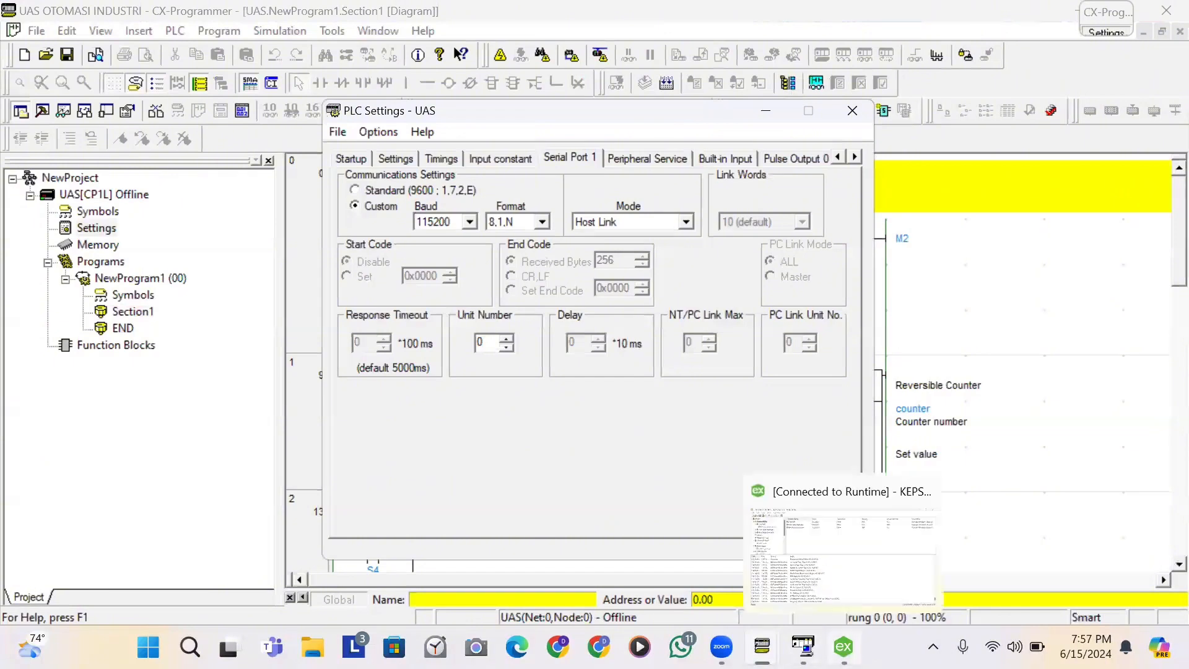
left_click(769, 597)
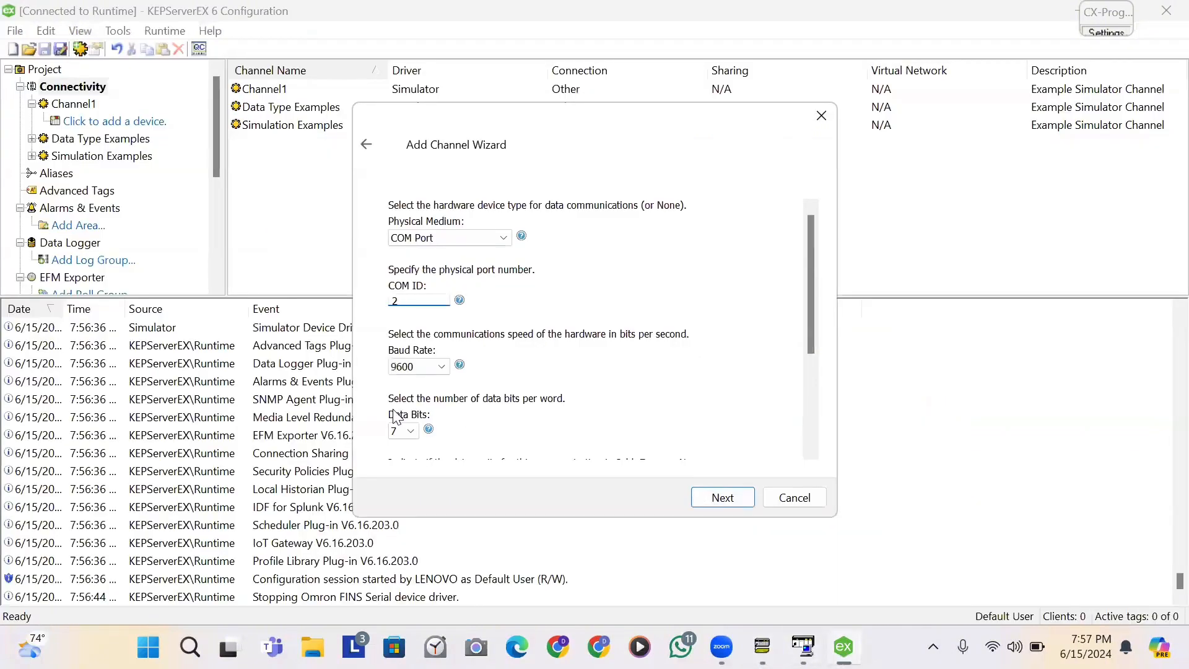
left_click(406, 367)
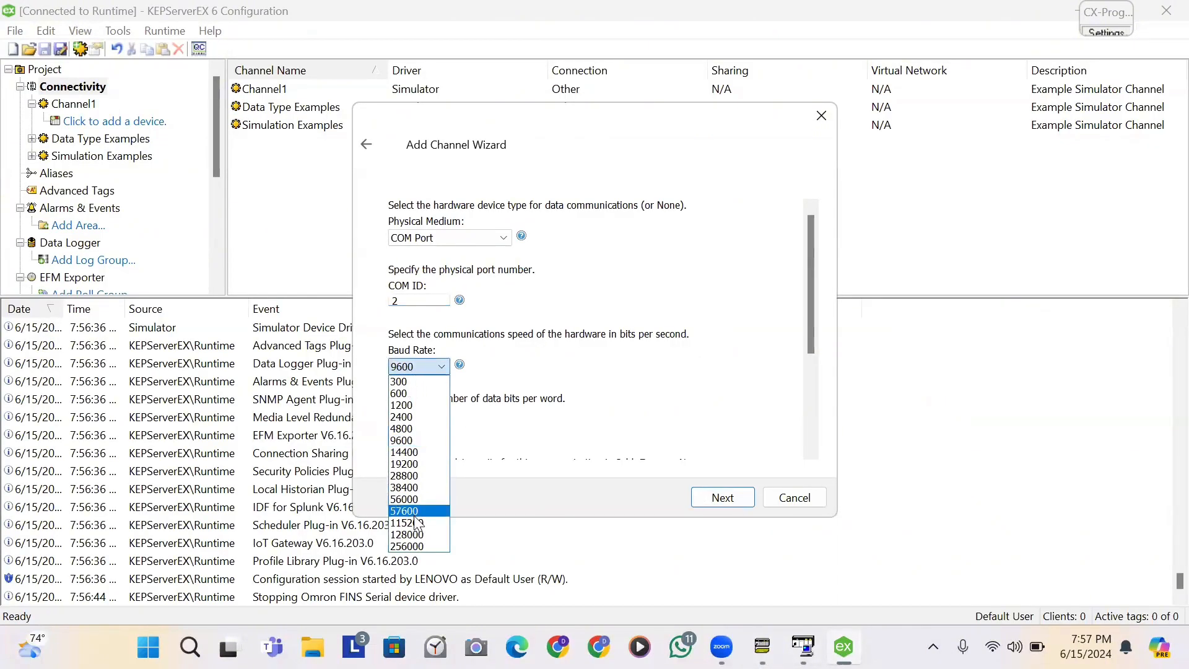
left_click(415, 530)
left_click(403, 431)
left_click(397, 481)
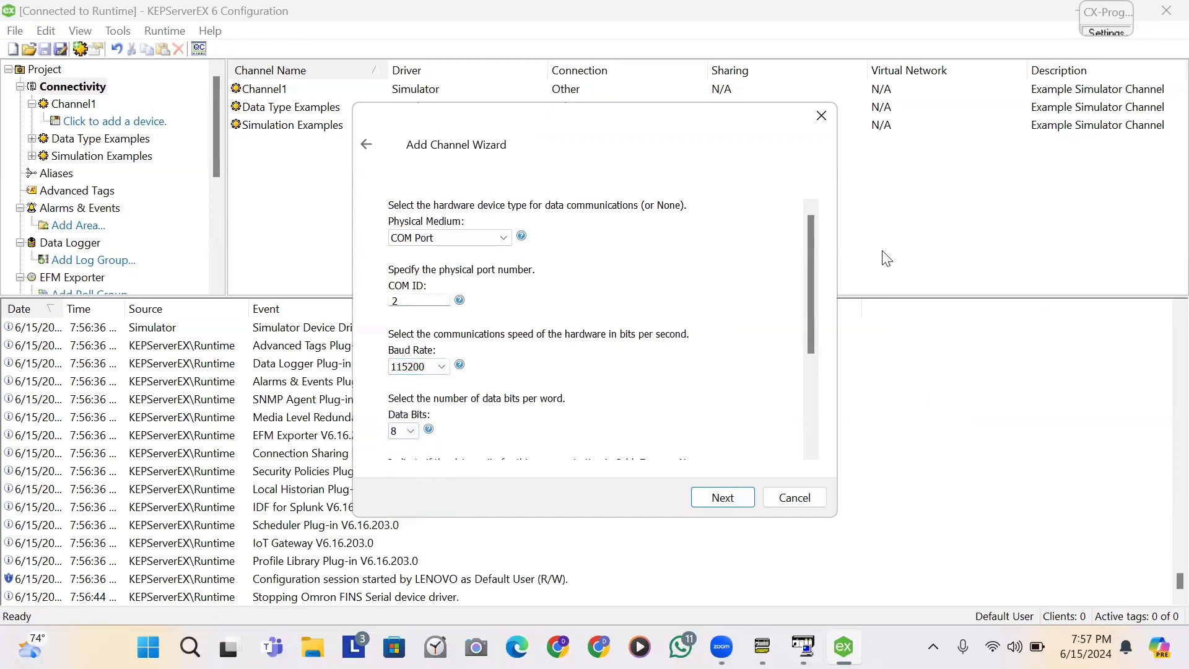
- Set the channel's parity to None and its stop bits to 1
scroll(820, 279, "down", 1)
left_click_drag(817, 277, 811, 347)
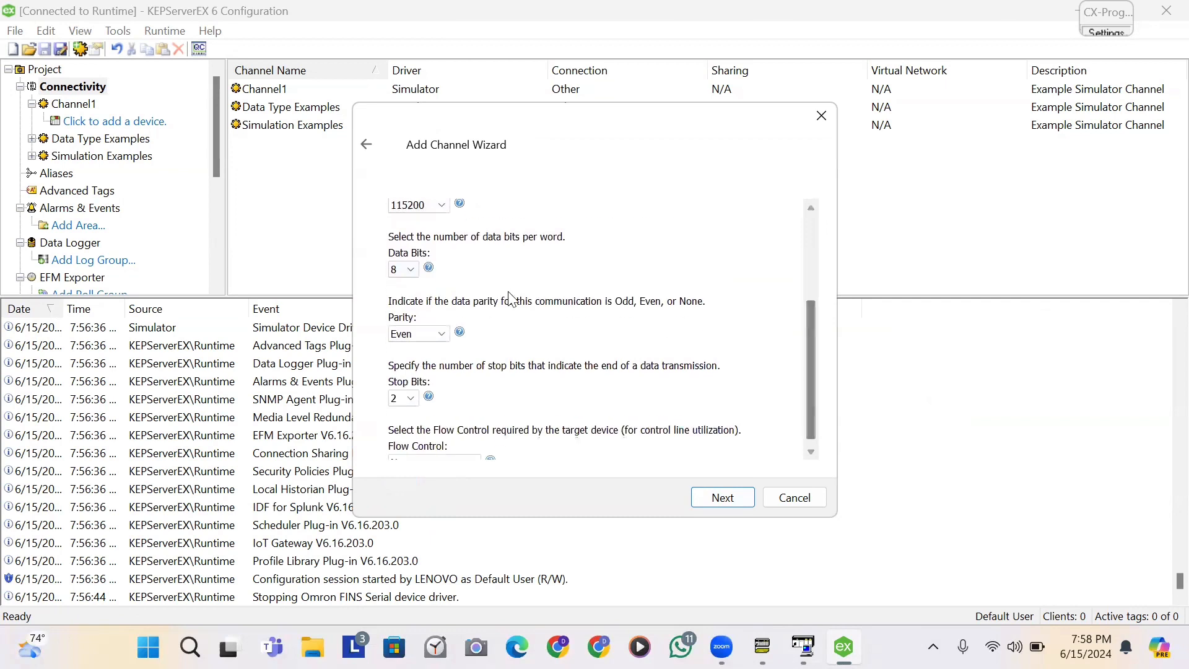
left_click(433, 340)
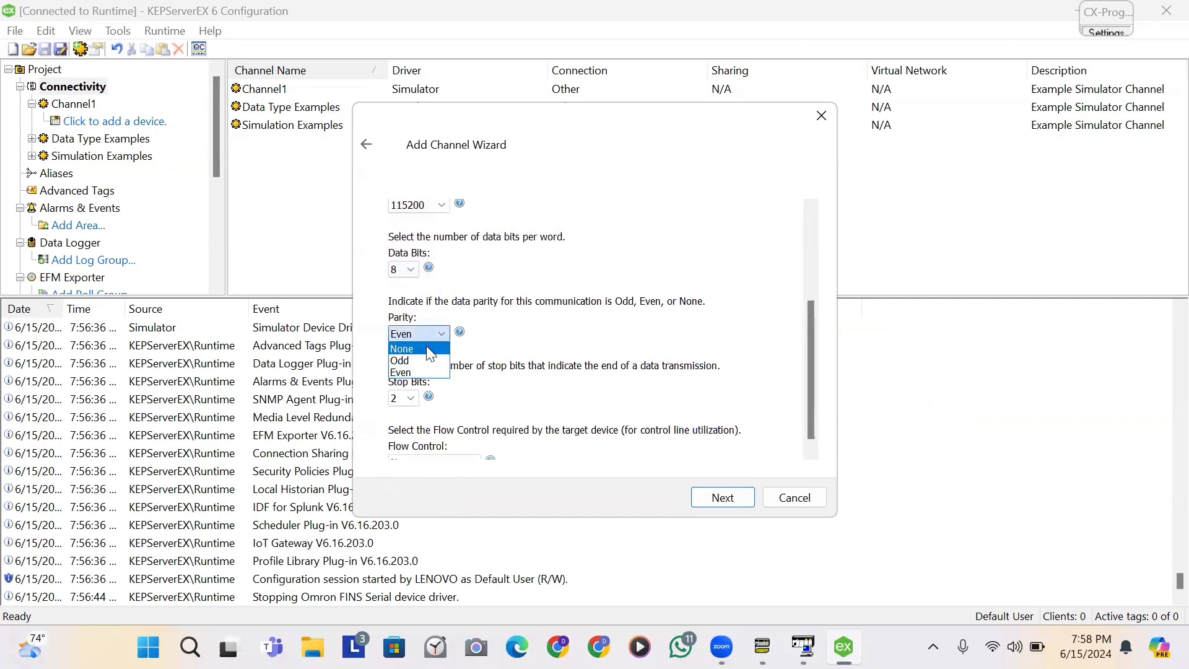
left_click(430, 351)
left_click(402, 398)
left_click(403, 410)
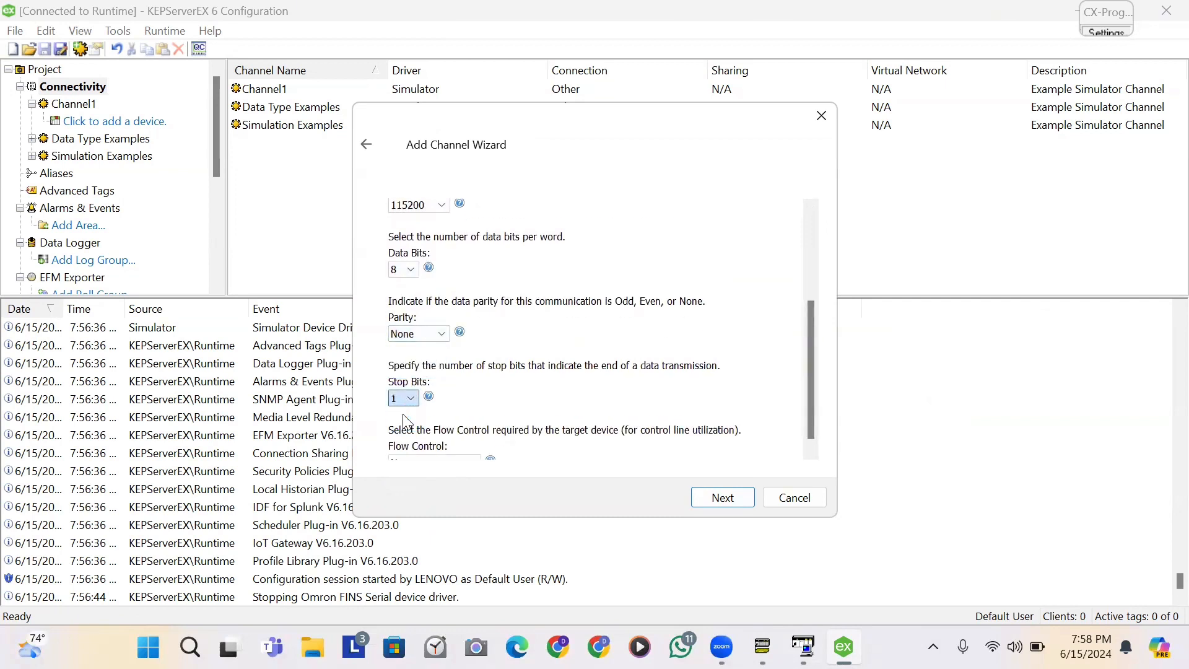
- Keep the remaining channel settings at their defaults, review the summary and finish creating the Omron FINS Serial channel
left_click_drag(807, 378, 811, 410)
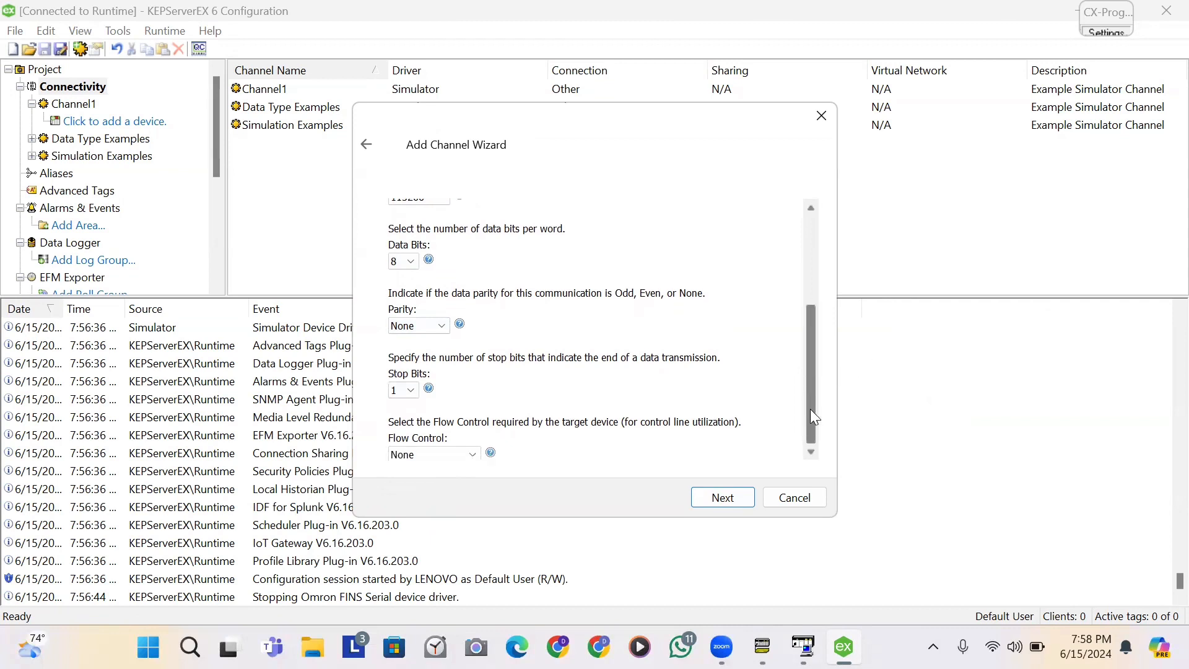
left_click(715, 500)
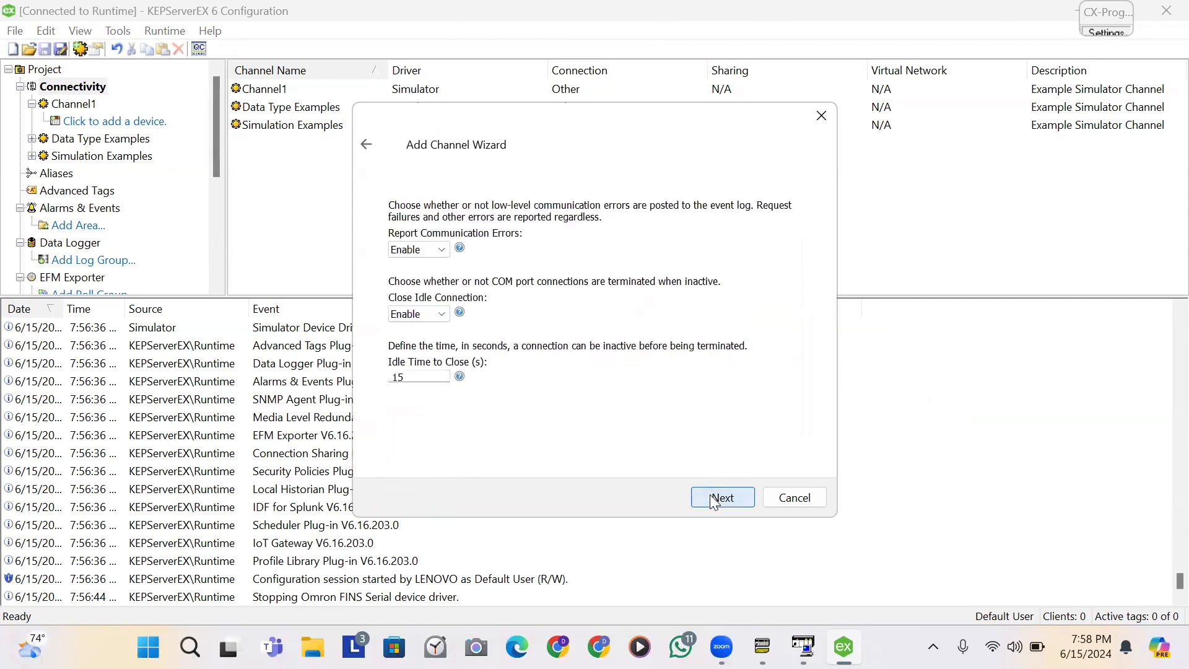
left_click(715, 499)
left_click(715, 500)
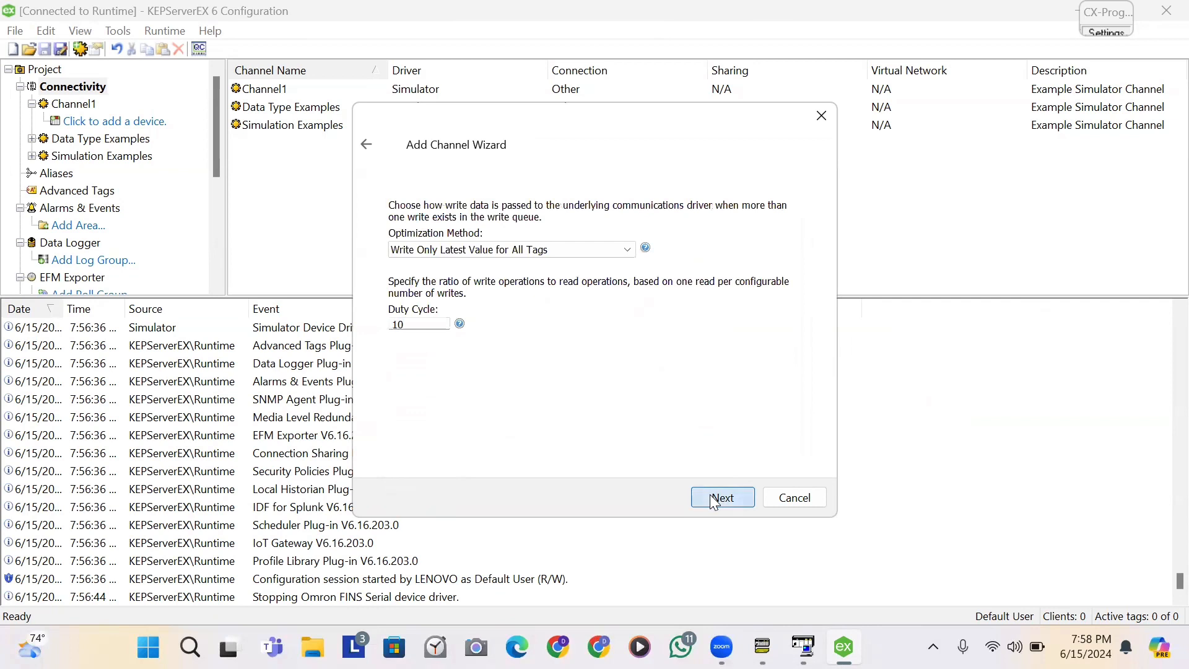
left_click(716, 499)
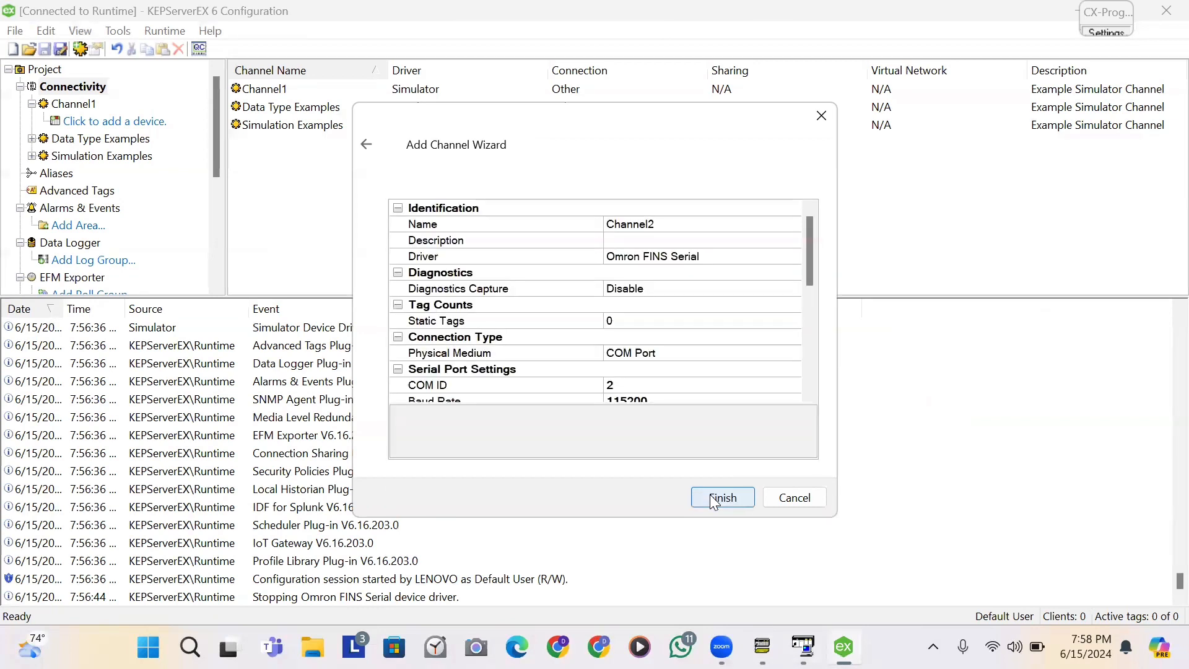
left_click_drag(809, 232, 810, 339)
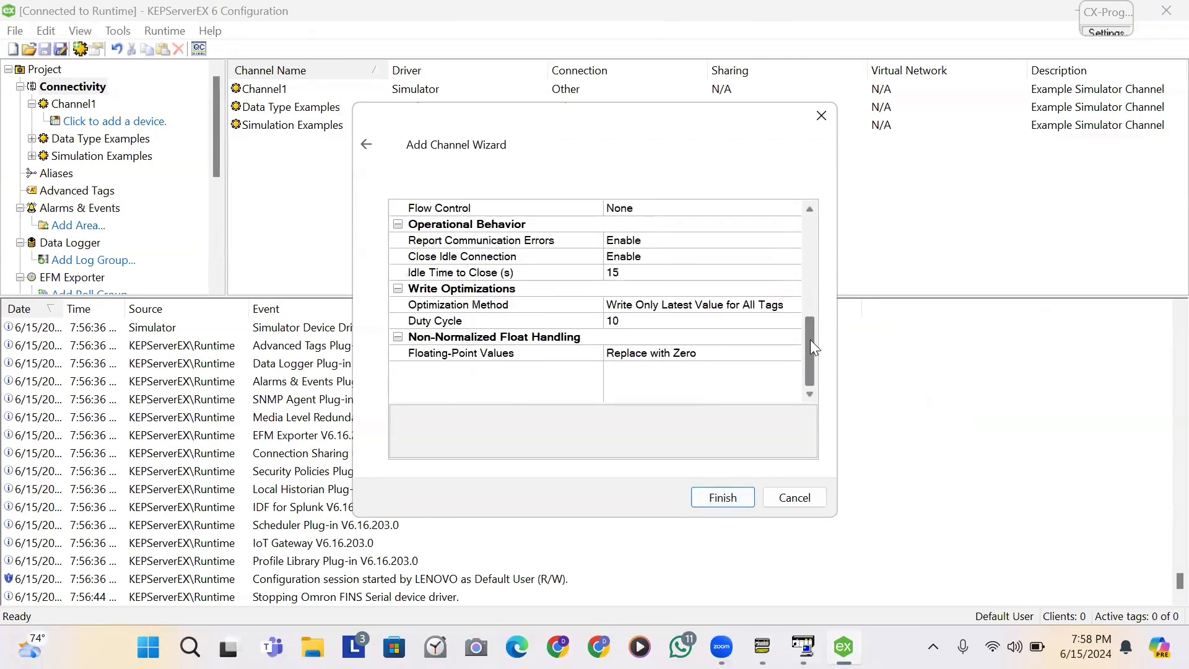
left_click(718, 498)
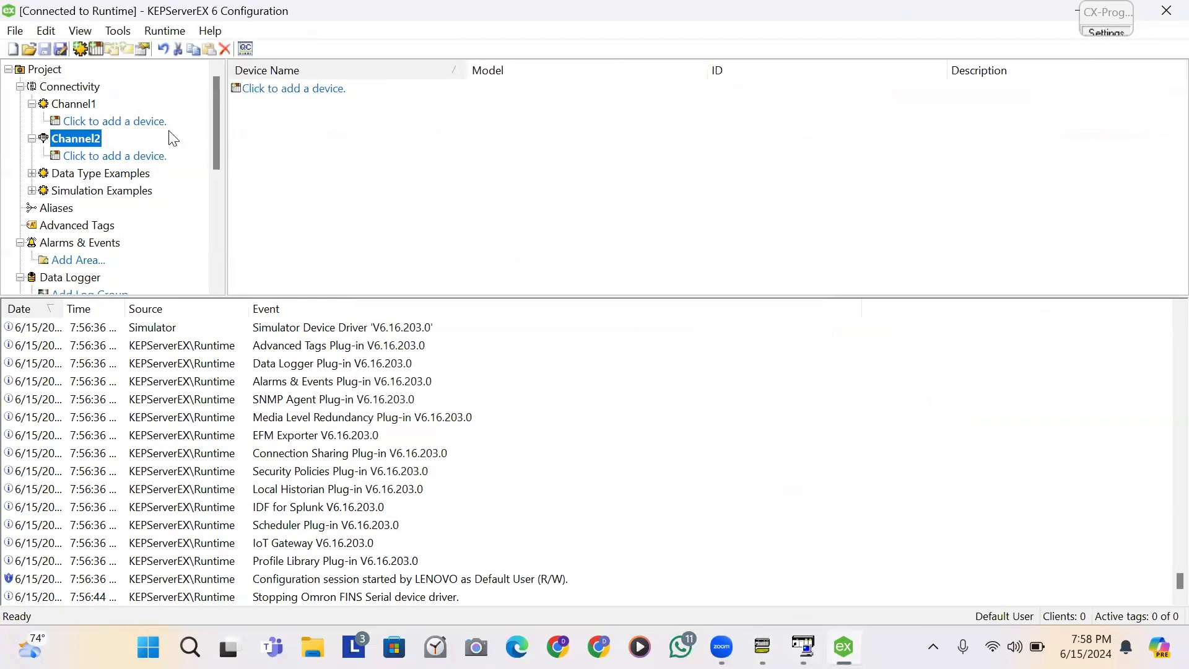
- Start adding a device to Channel2, keeping the name Device1, and set its model to CS1
left_click(153, 157)
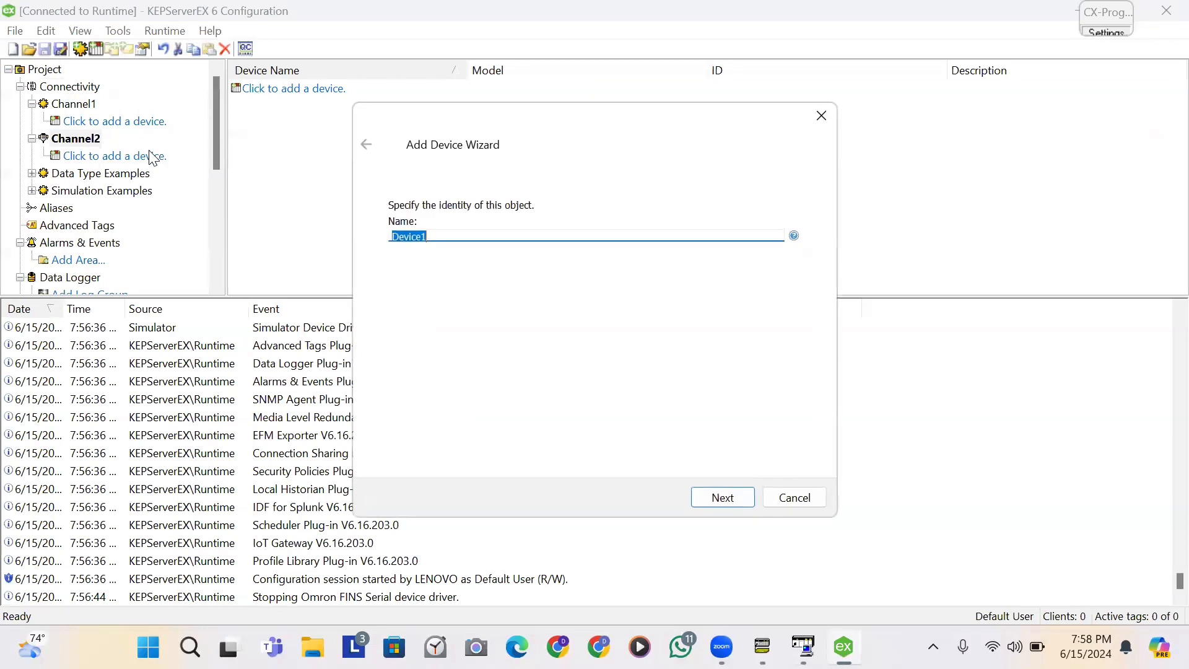
left_click(704, 502)
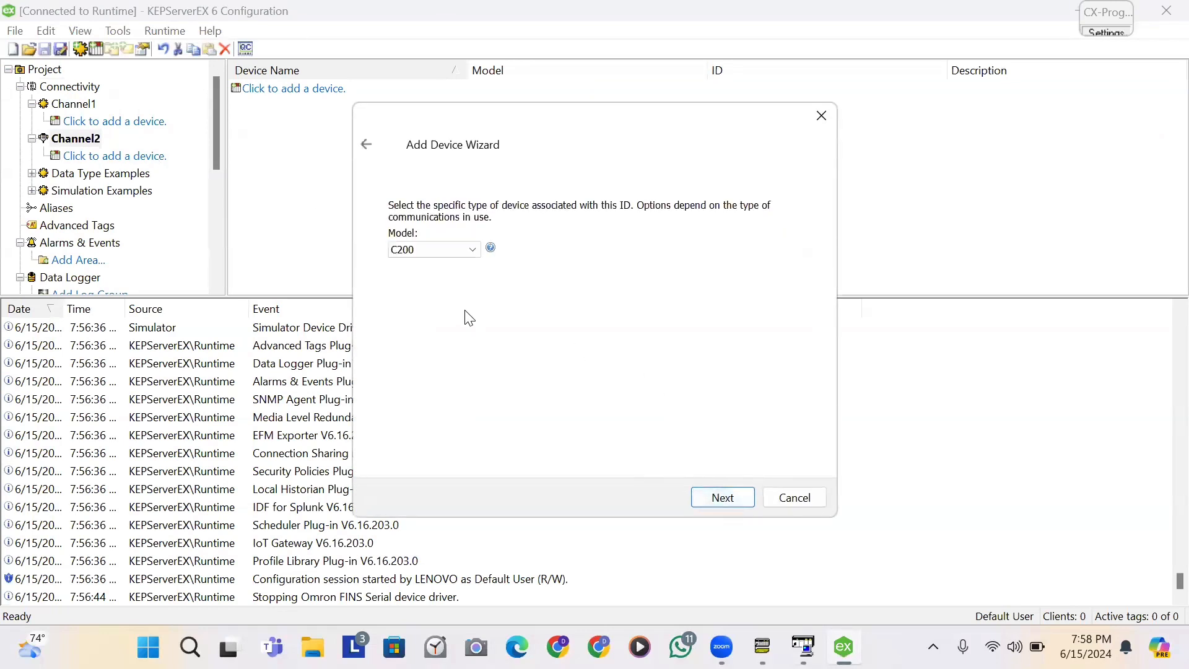
left_click(452, 250)
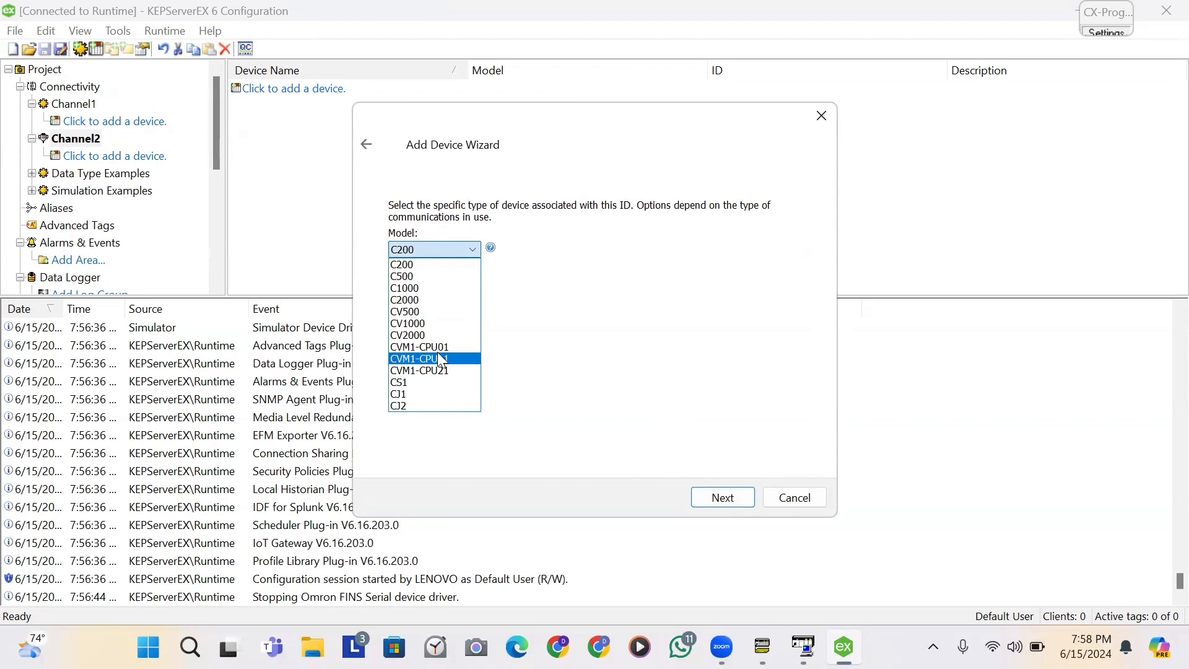
left_click(434, 383)
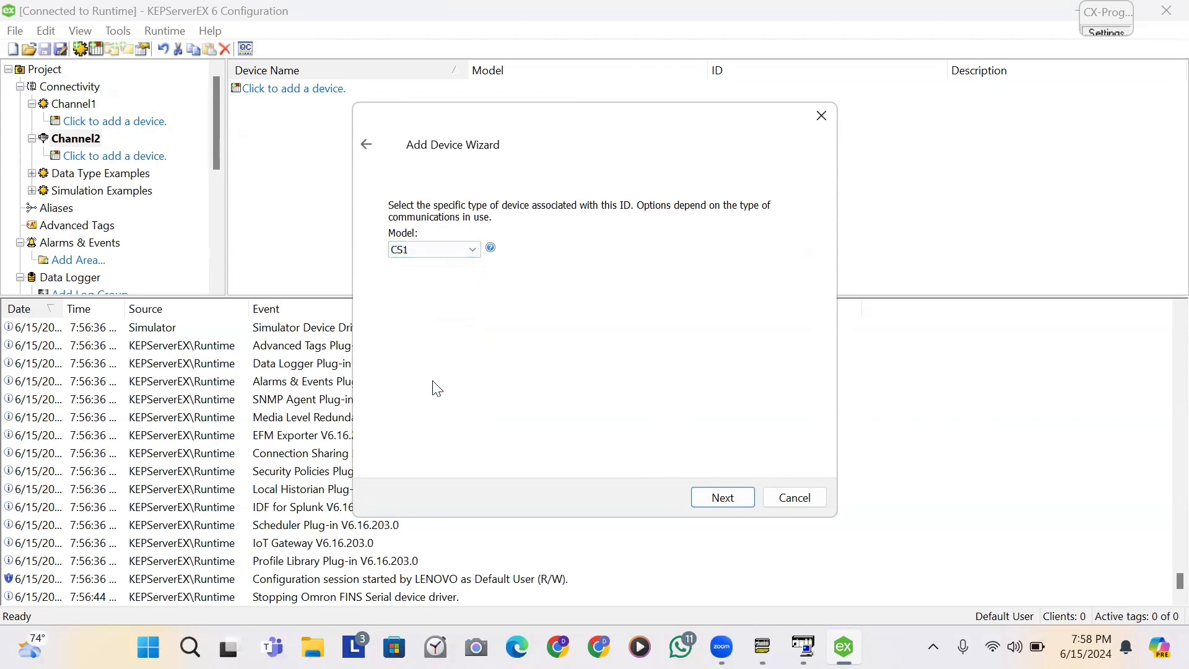
left_click(733, 500)
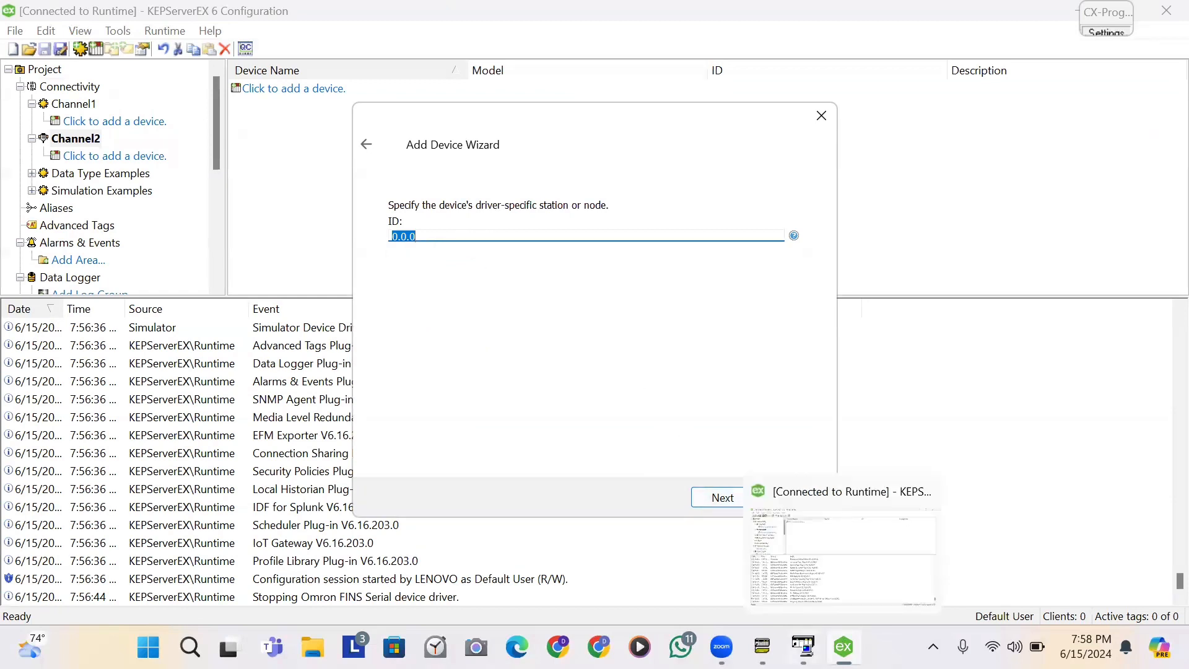
- Bring up CX-Simulator and compare its target FINS address with the device ID format in the Omron FINS Serial driver help
left_click(803, 646)
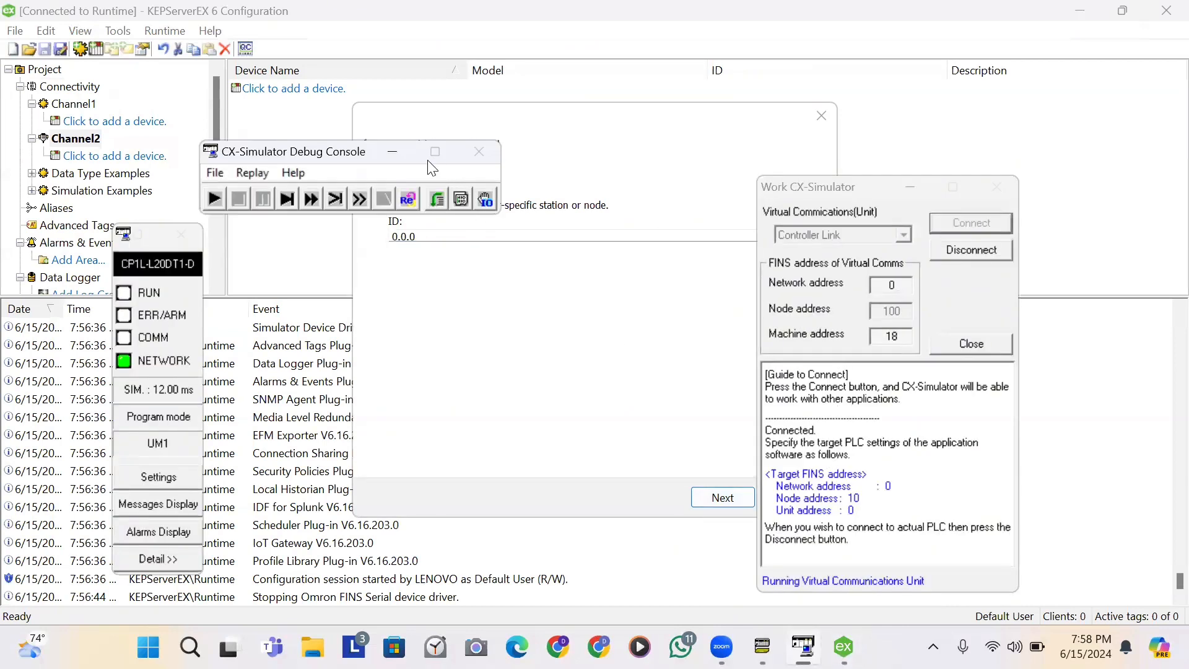
left_click_drag(282, 164, 148, 172)
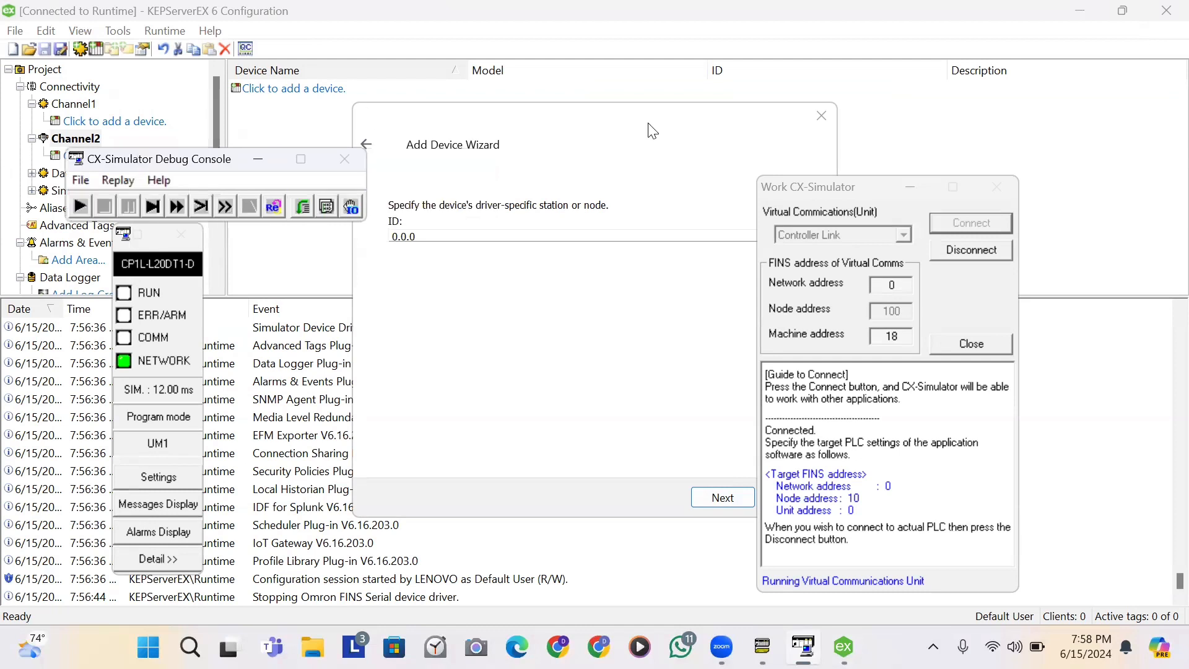
left_click(660, 148)
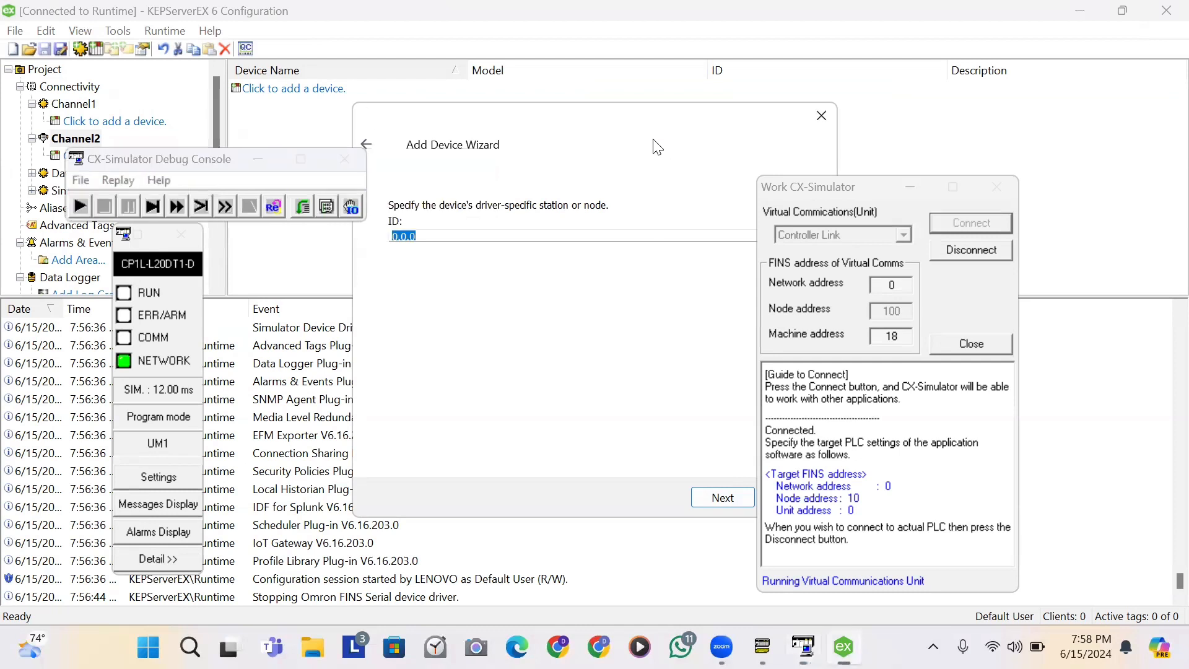
left_click_drag(655, 143, 618, 40)
left_click(755, 134)
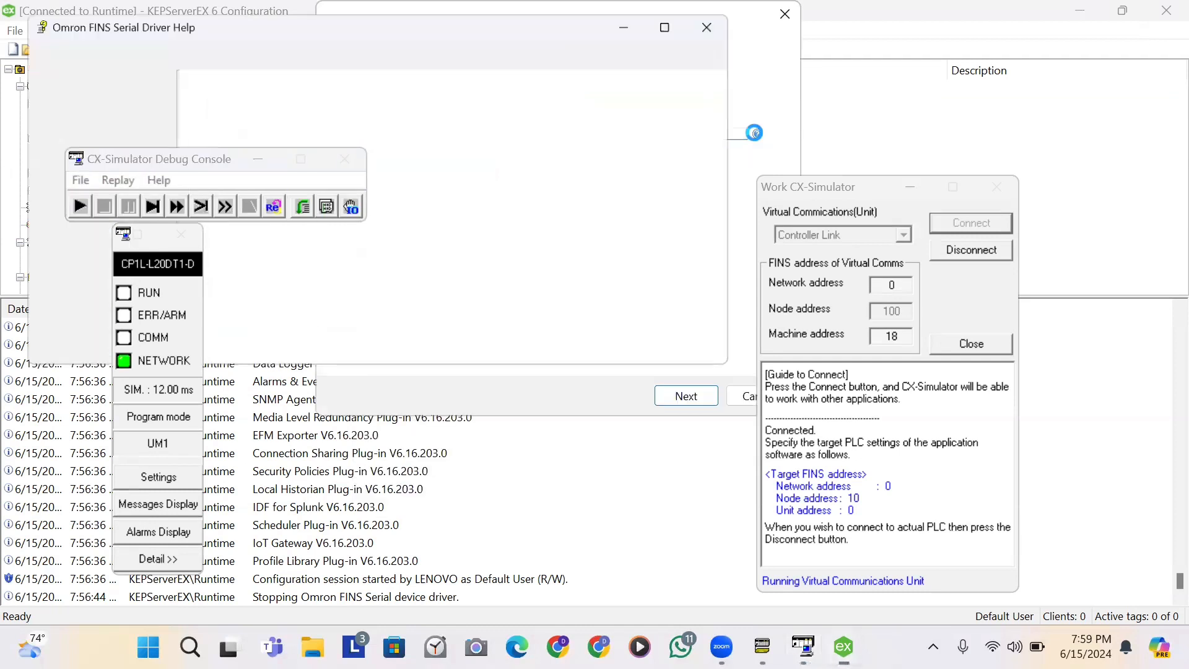
left_click_drag(732, 157, 741, 249)
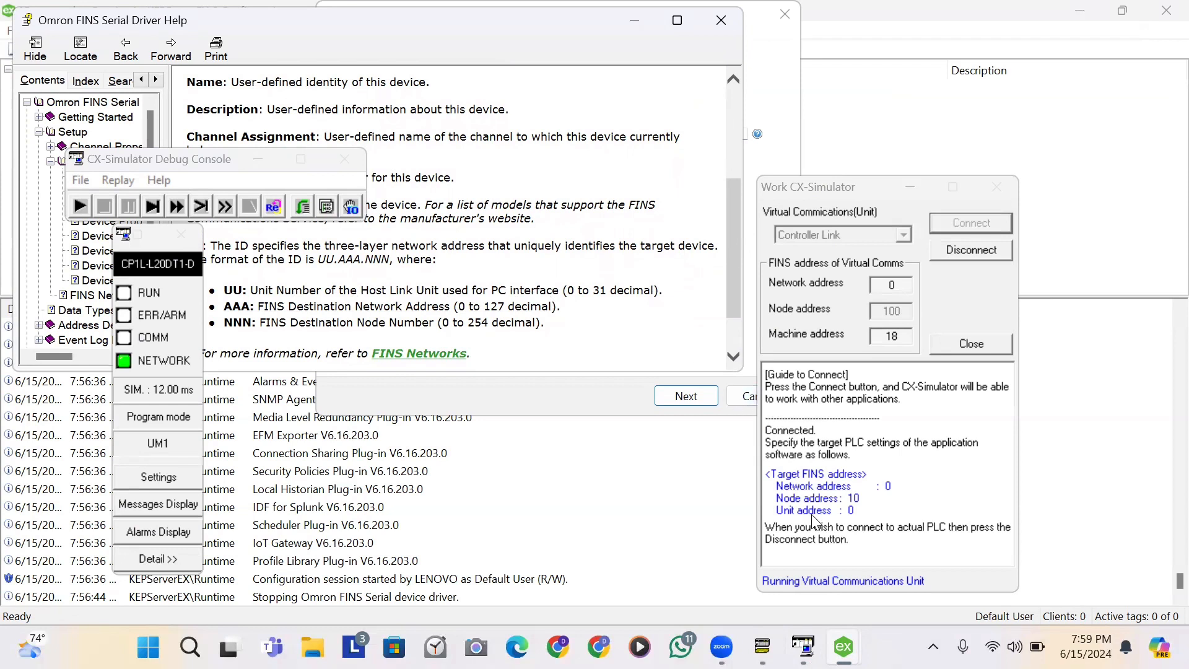
left_click(858, 517)
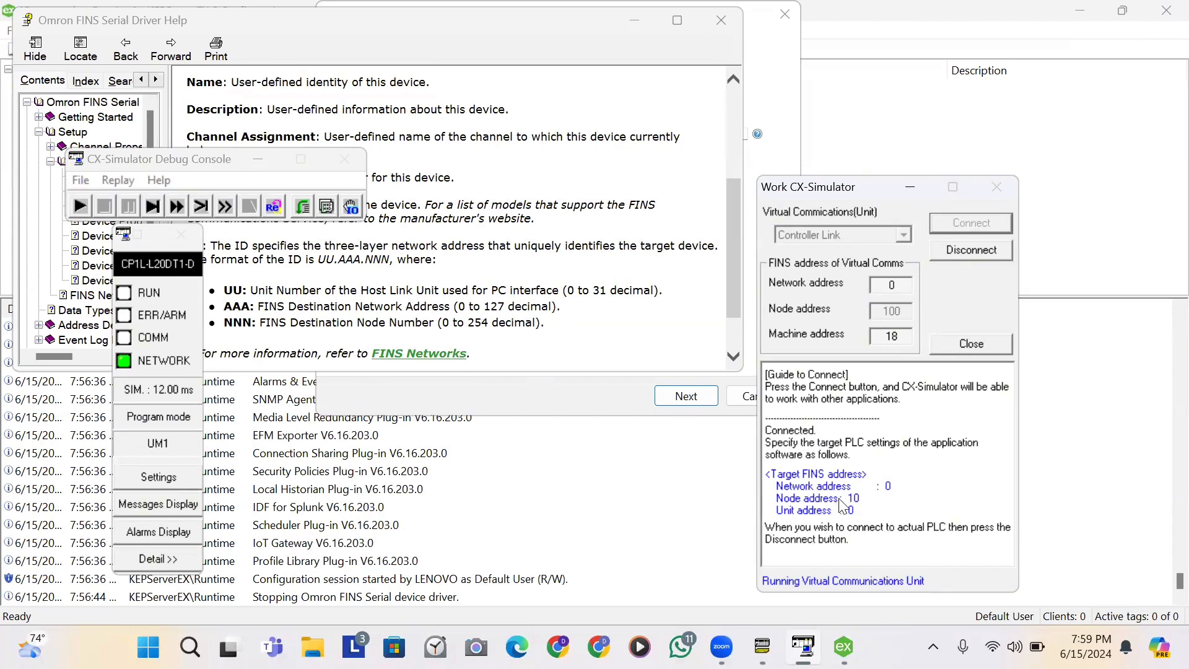
left_click(721, 20)
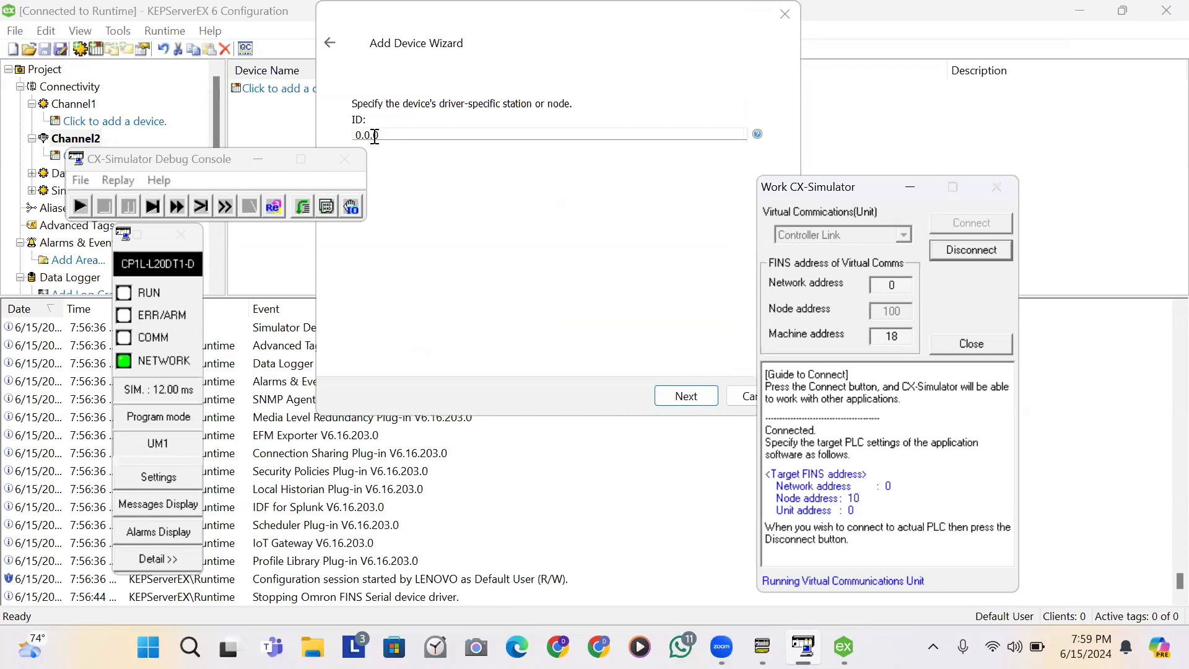
- Set the device ID to 0.0.10, keep the remaining settings at their defaults and finish creating the device
left_click(375, 135)
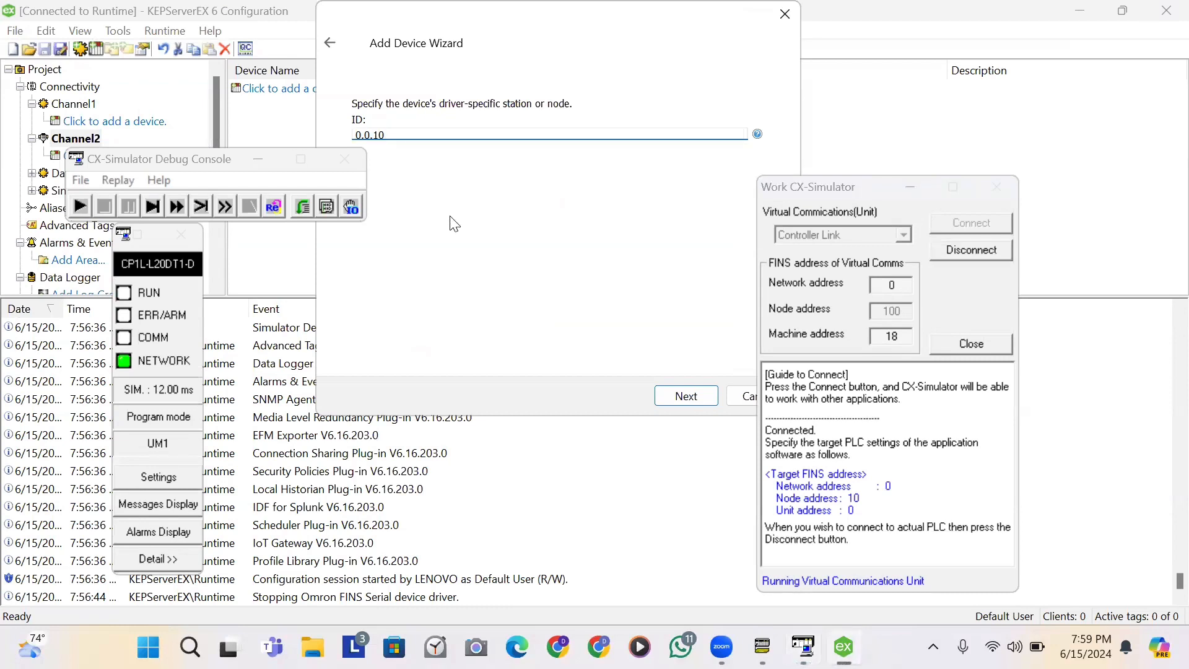
left_click(690, 406)
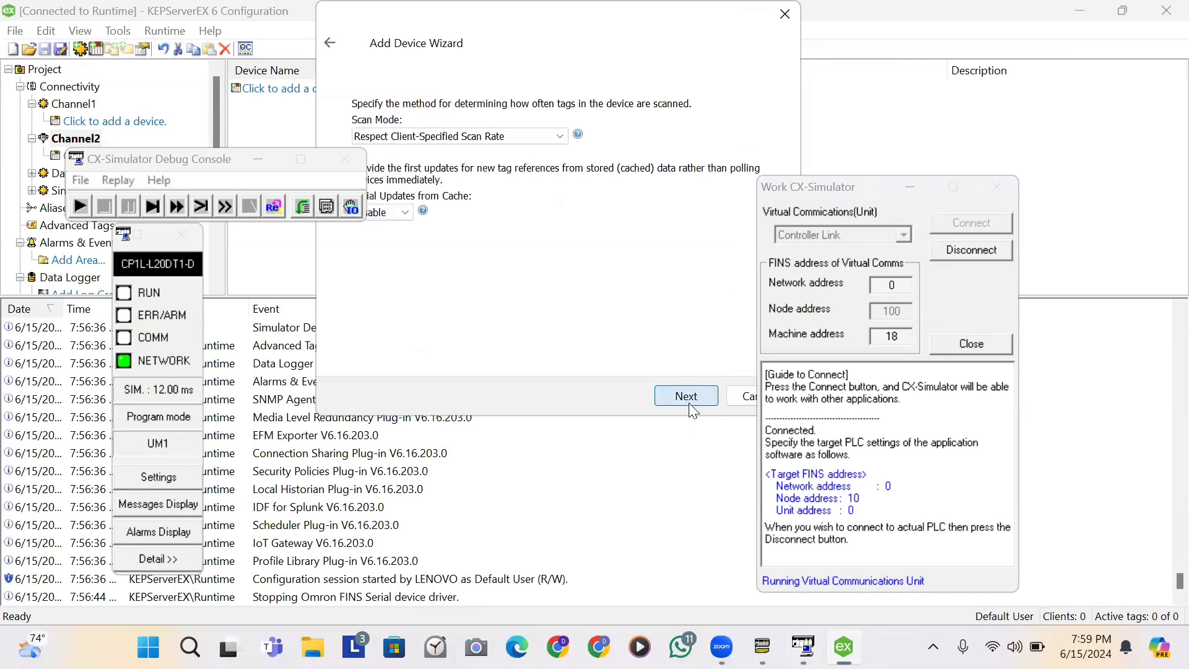
left_click(668, 401)
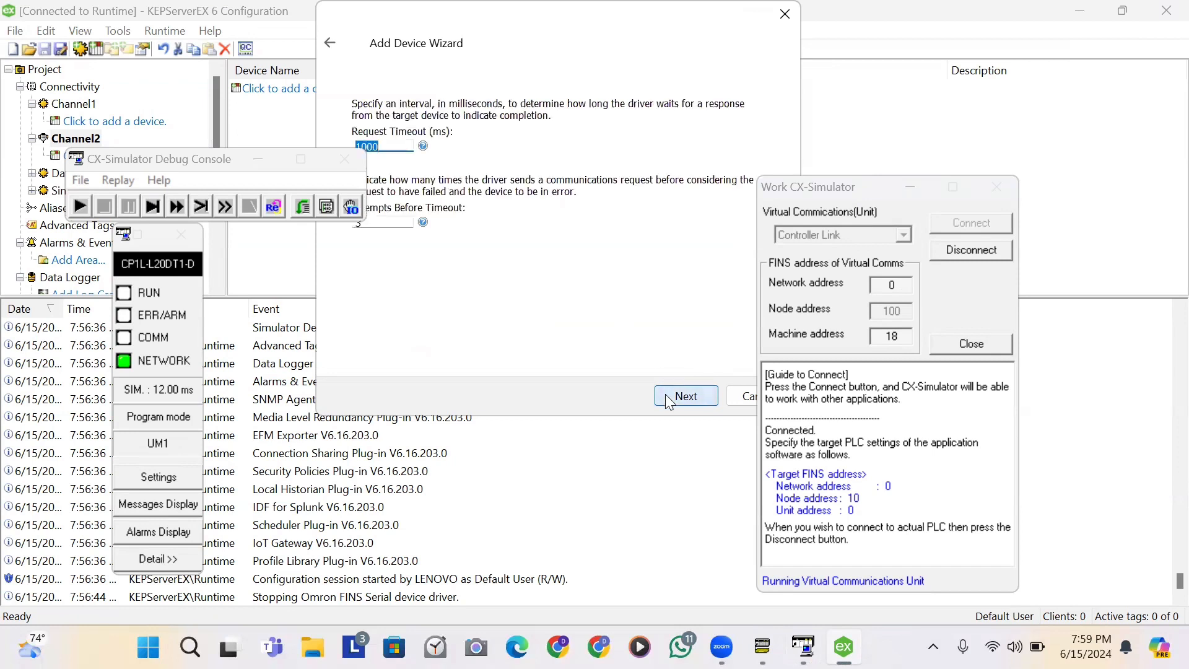
left_click(669, 402)
left_click(669, 402)
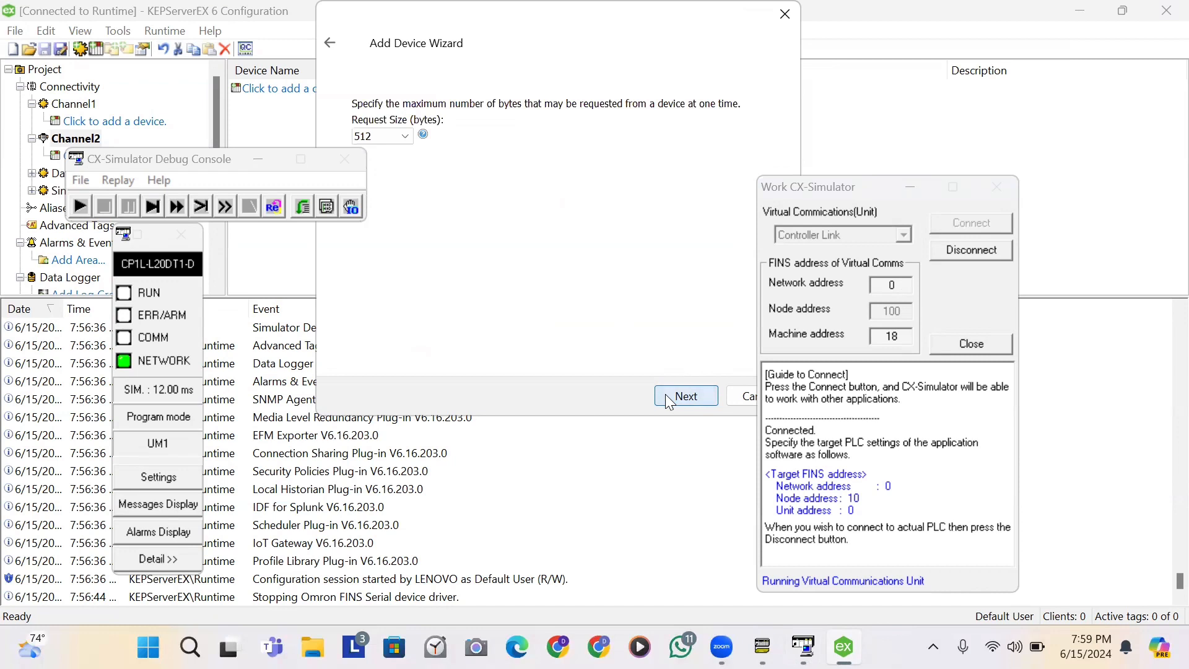
left_click(668, 402)
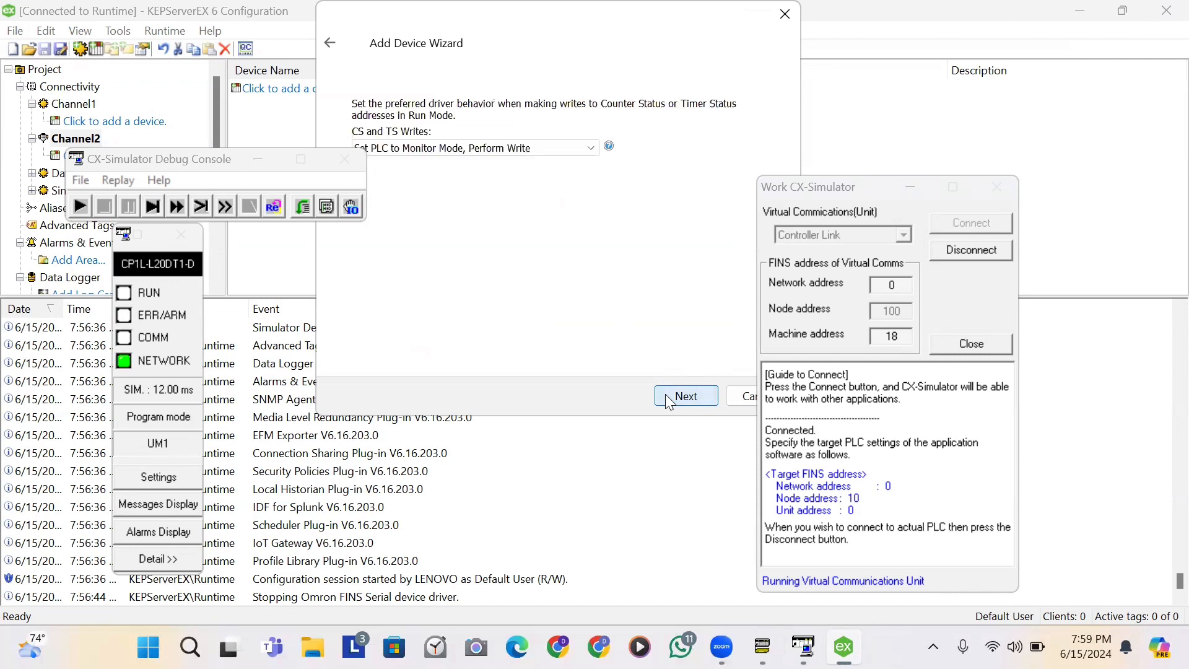
left_click(669, 402)
left_click_drag(772, 105, 771, 181)
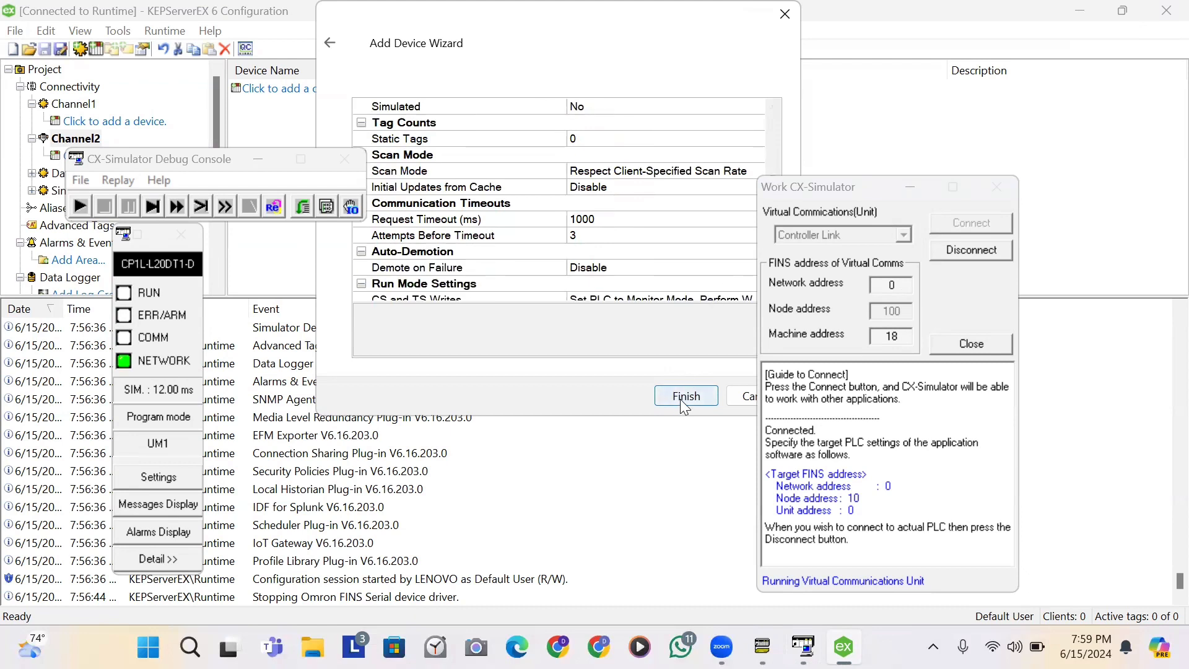
left_click(683, 399)
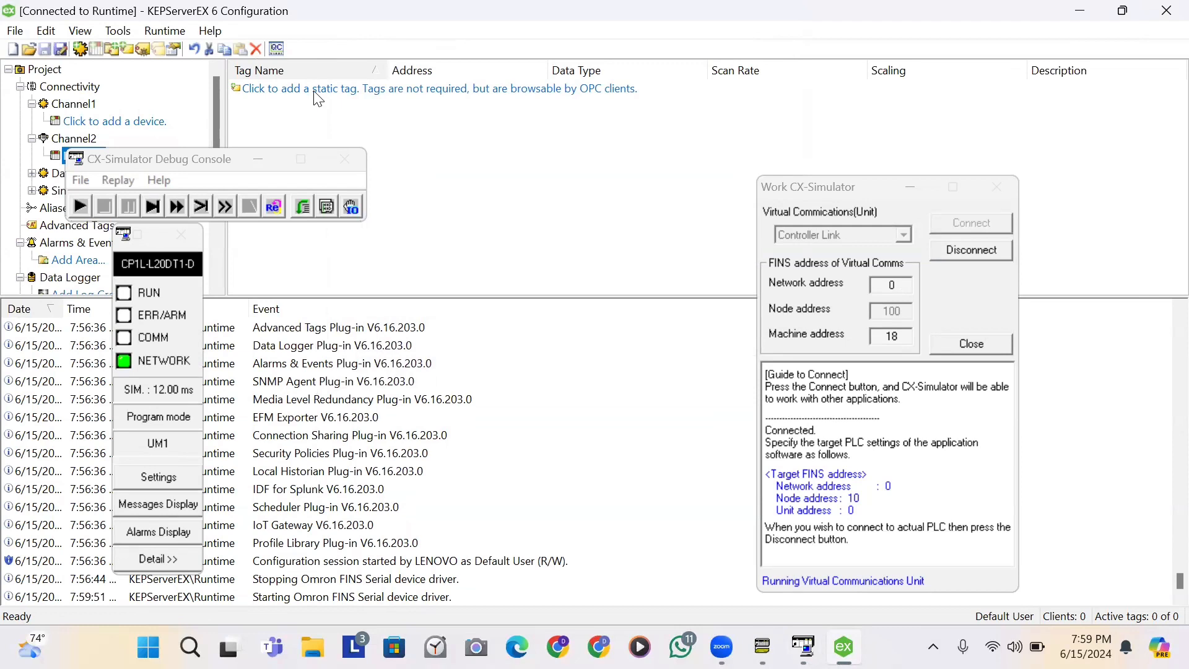
- Add a static tag named PB1 to Device1 with address CIO0000.00 and a scan rate of 500 ms
left_click(127, 51)
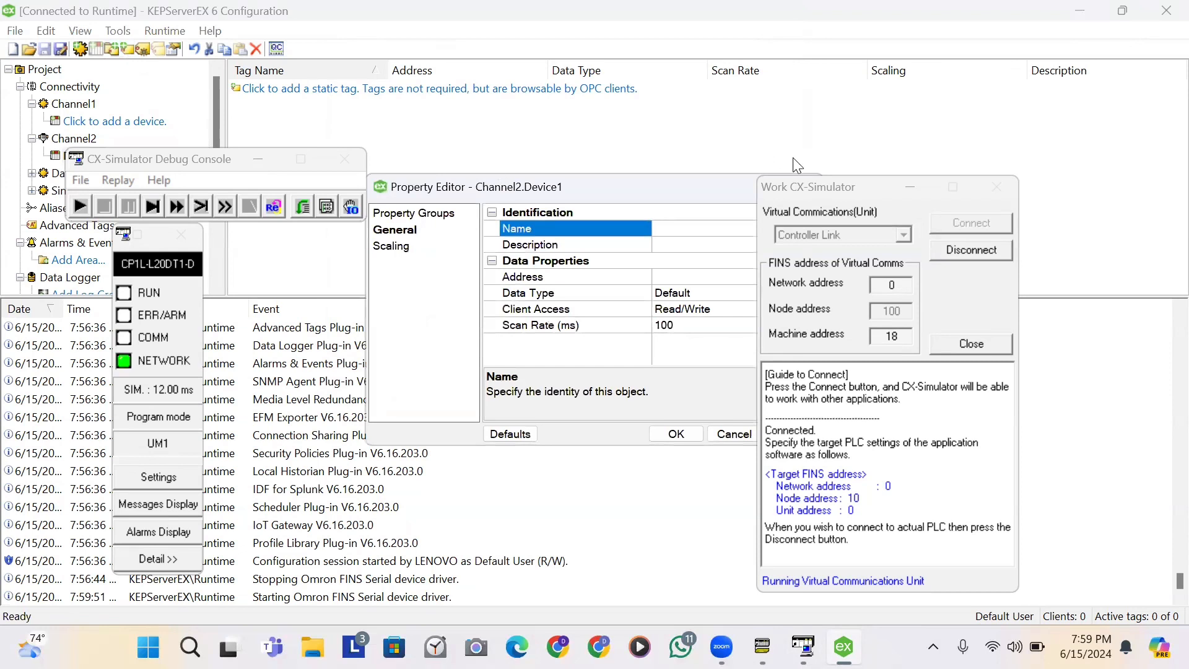
left_click(816, 186)
left_click_drag(816, 186, 917, 178)
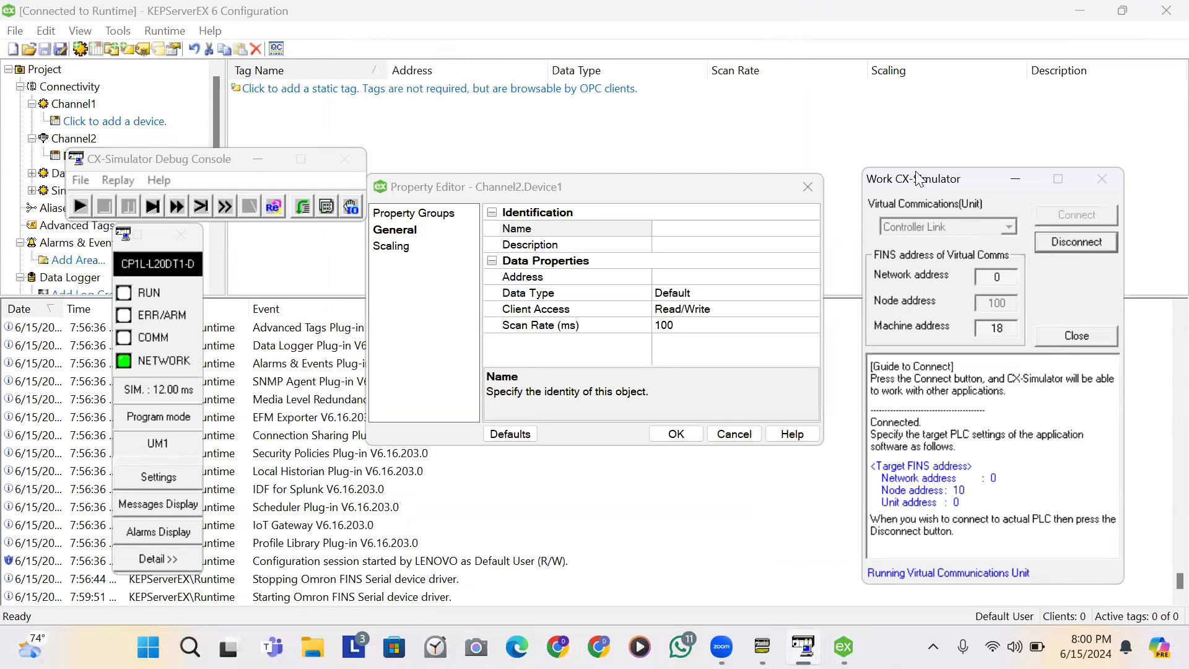
left_click(689, 229)
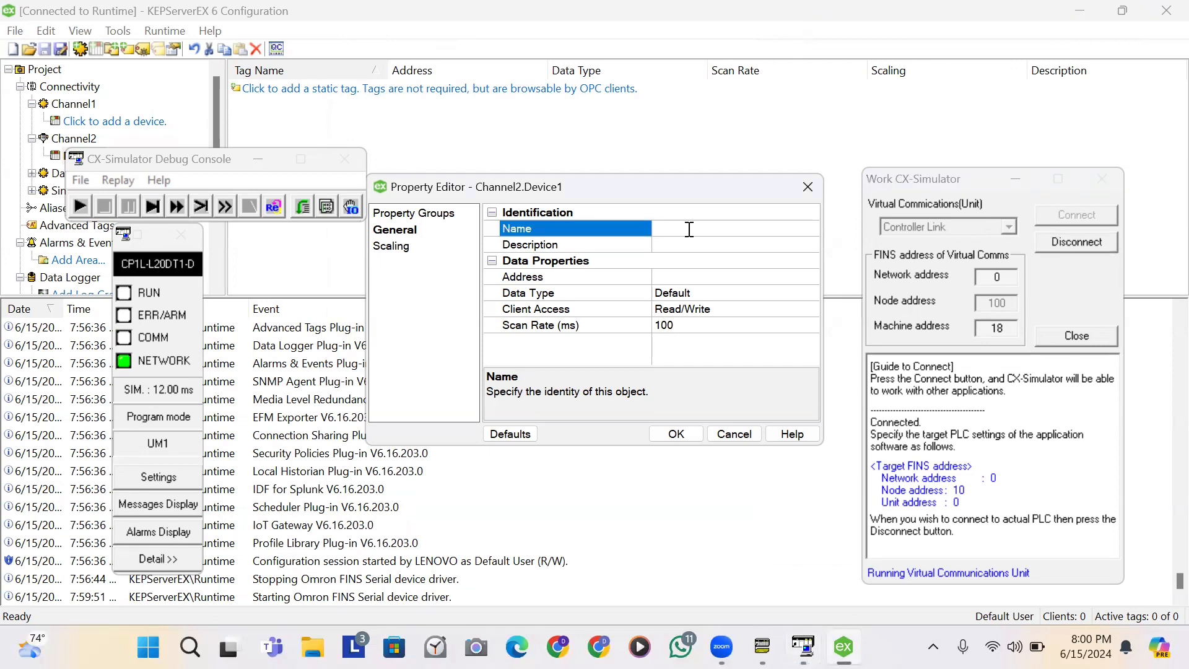
type("PB1")
left_click(685, 274)
type("C")
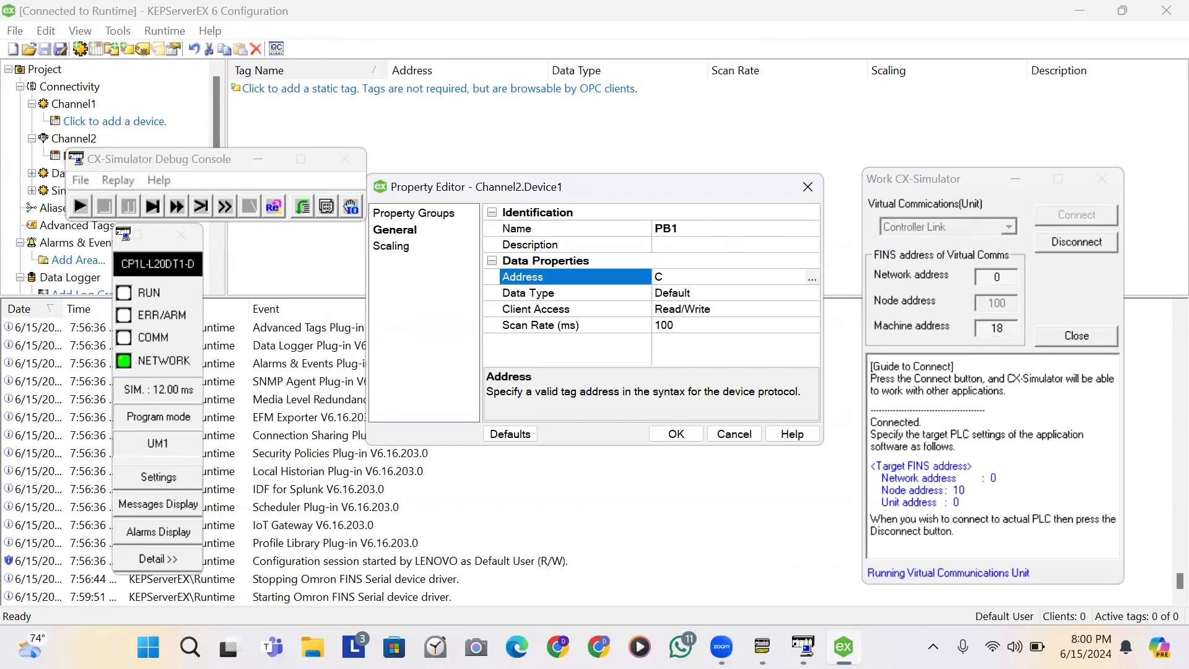
type("IO0000.00")
left_click(664, 325)
type("5")
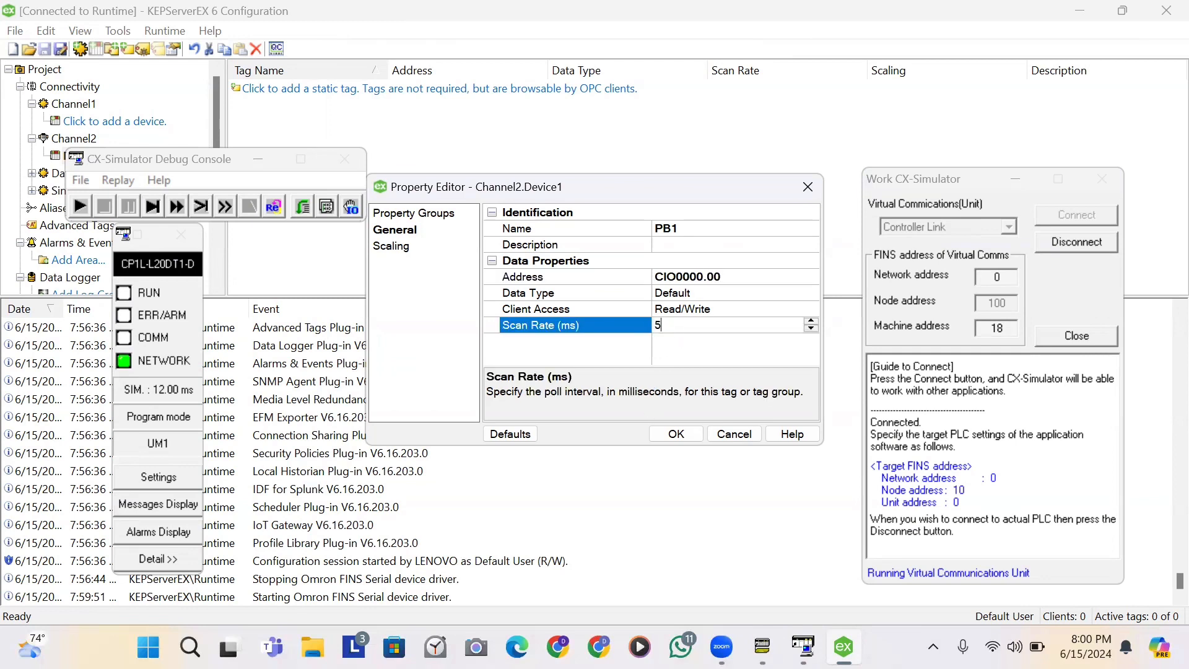
type("00")
key("Return")
- Confirm the PB RESET tag with address CIO0000.10 and a scan rate of 500 ms
key("Return")
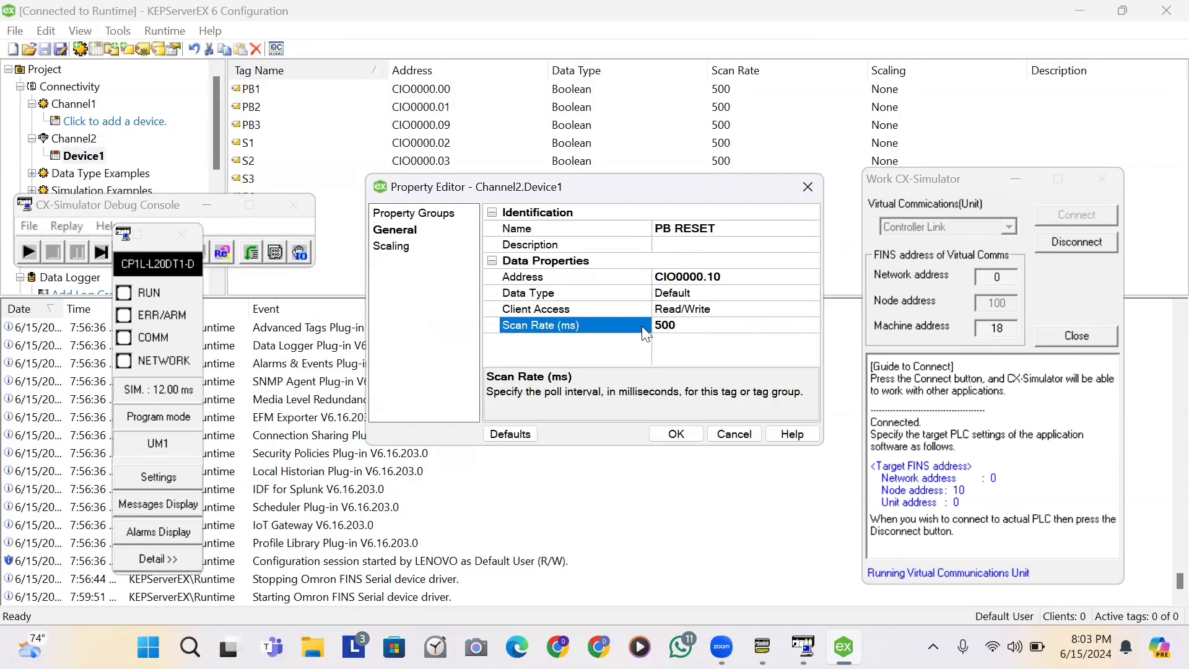
key("Return")
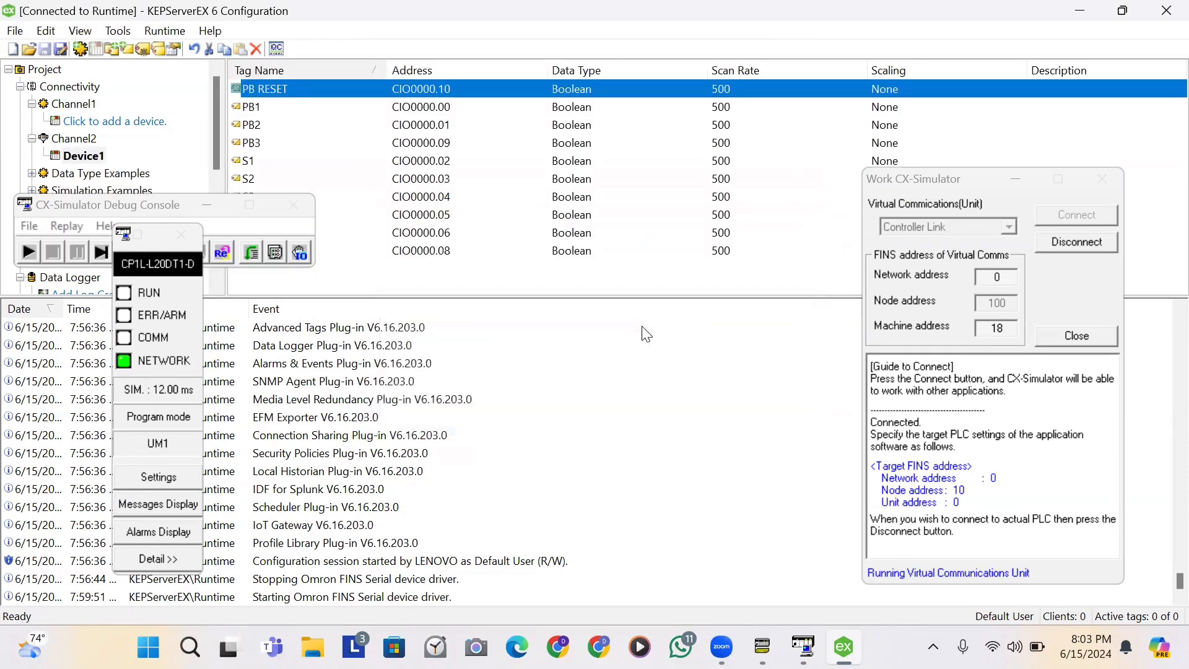
- Add a static tag named M2 to Device1 with address CIO0100.00 and a scan rate of 500 ms
left_click(125, 51)
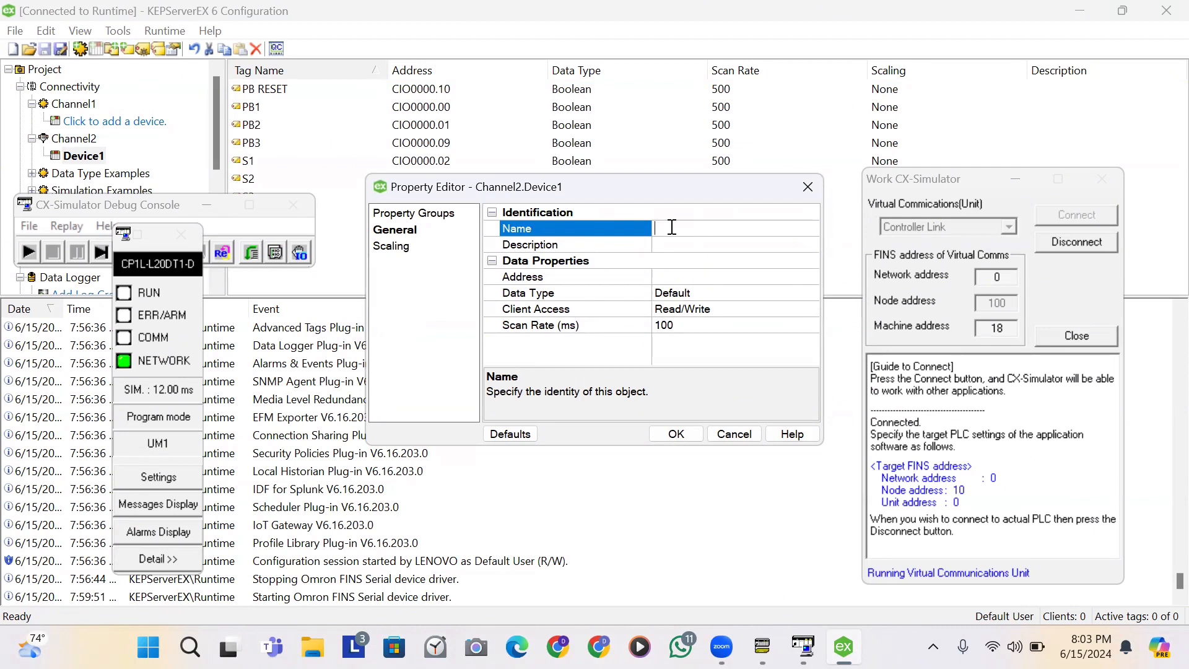
type("M2")
left_click(669, 280)
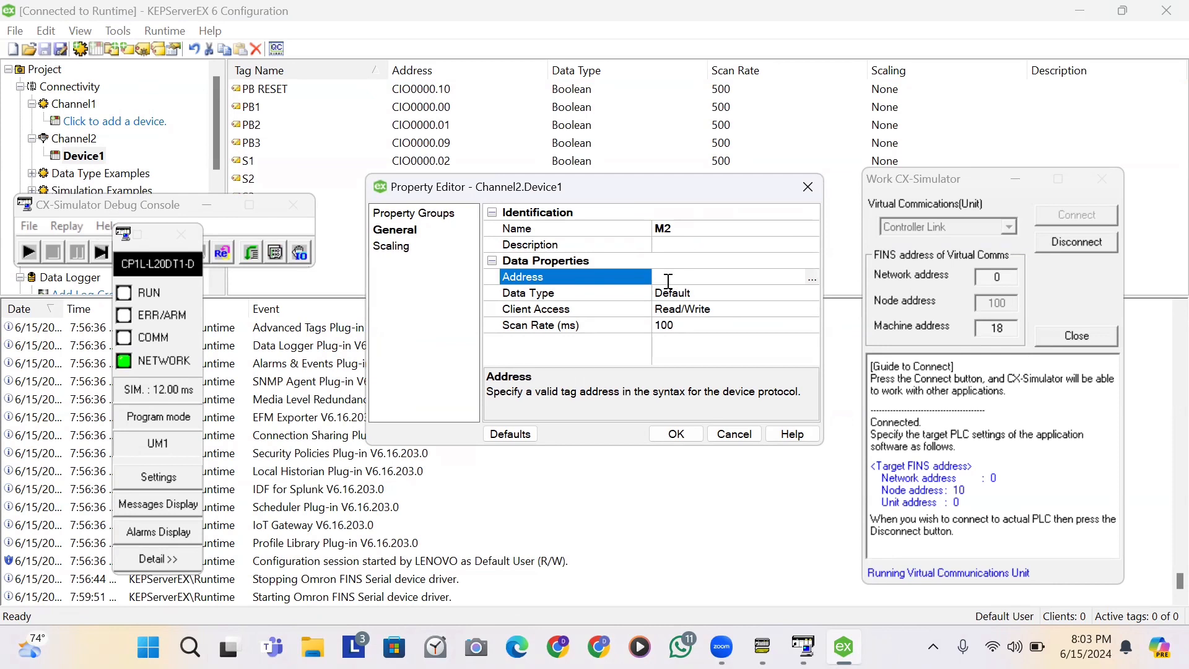
type("IO0100.00")
left_click(643, 323)
type("500")
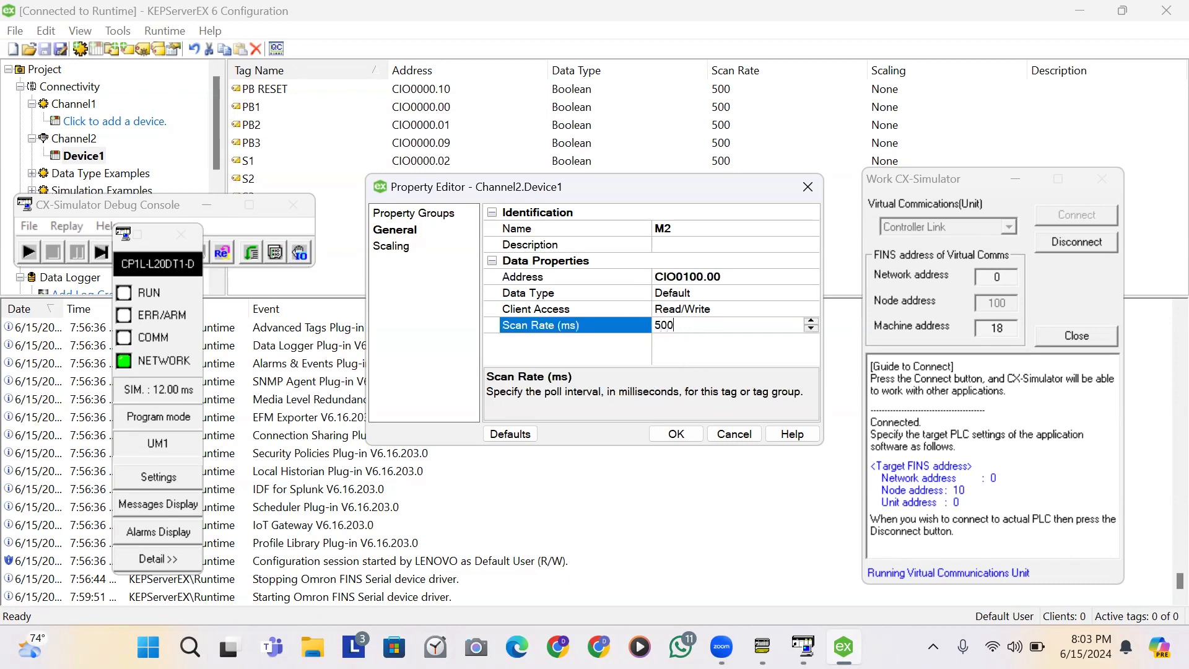
key("Return")
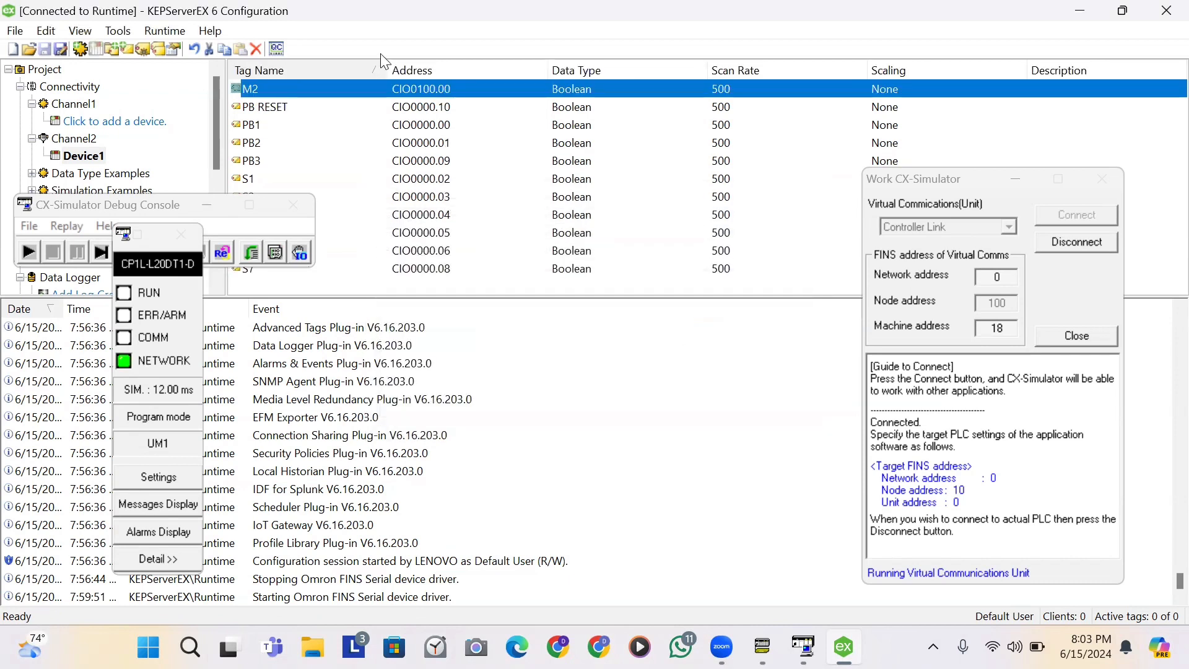
- Add a static tag named COUNTER to Device1 with address C0000 and a scan rate of 500 ms
left_click(143, 49)
type("COUNTER")
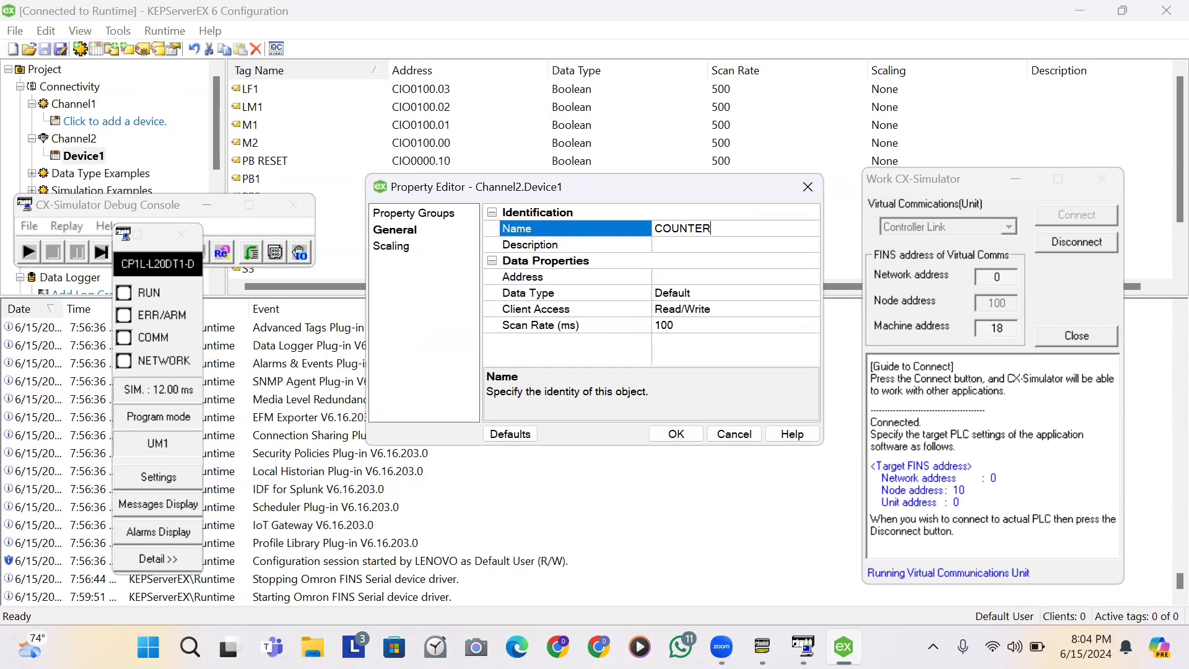
left_click(720, 276)
type("C0000")
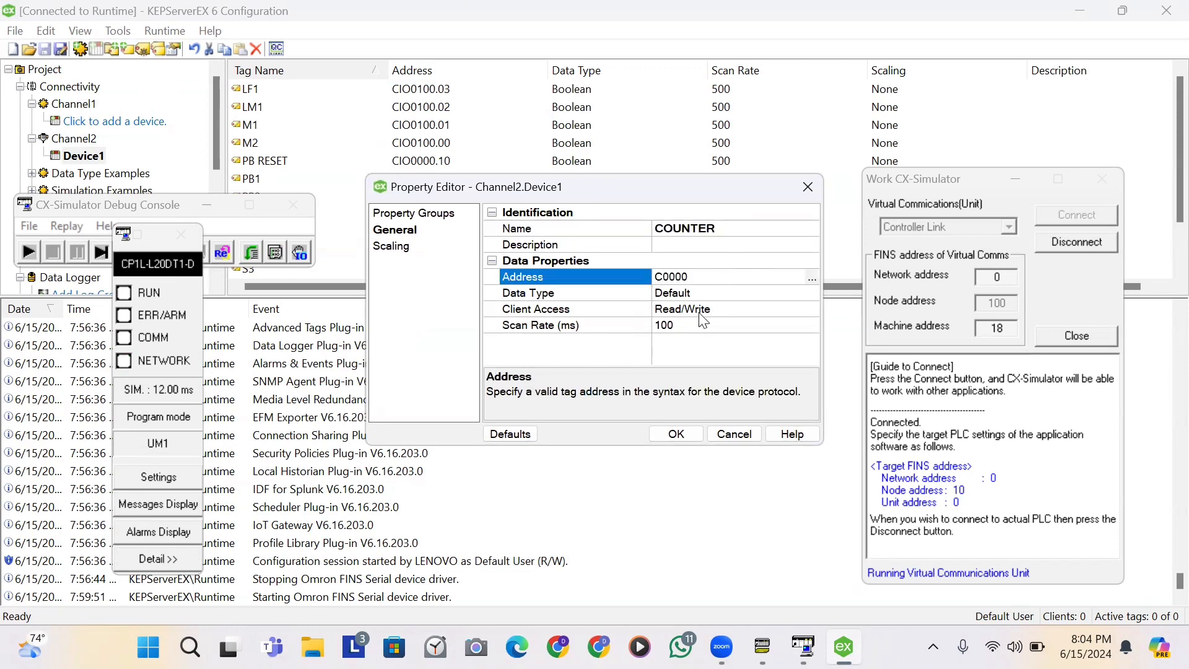
left_click(690, 327)
type("500")
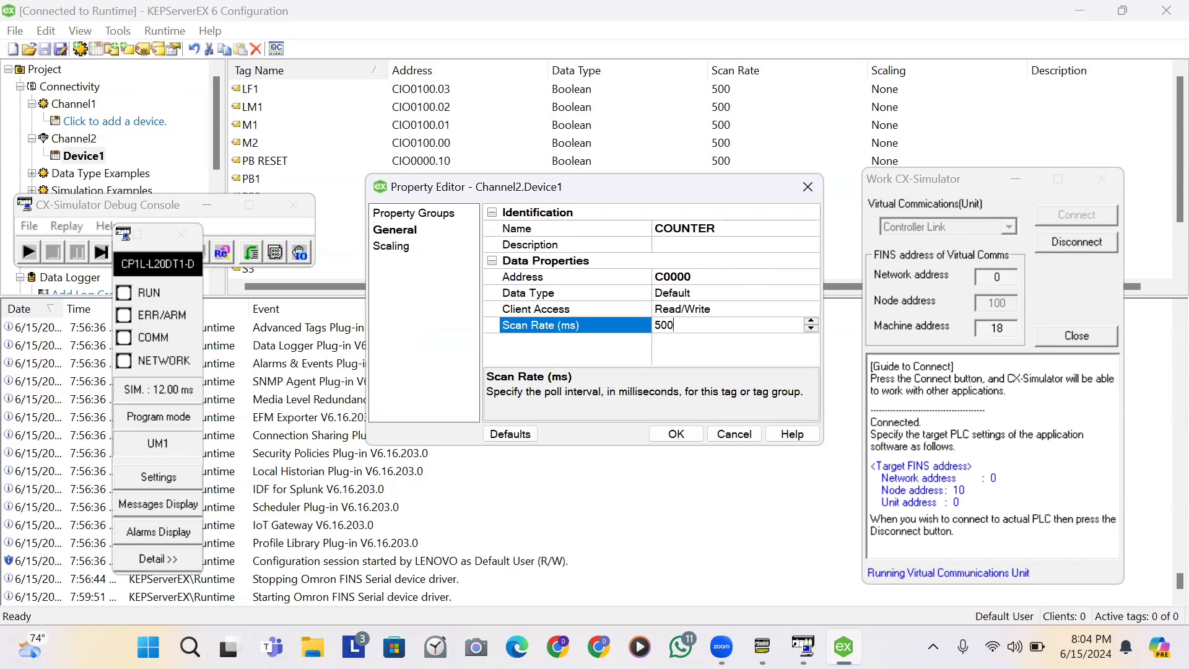
left_click(676, 433)
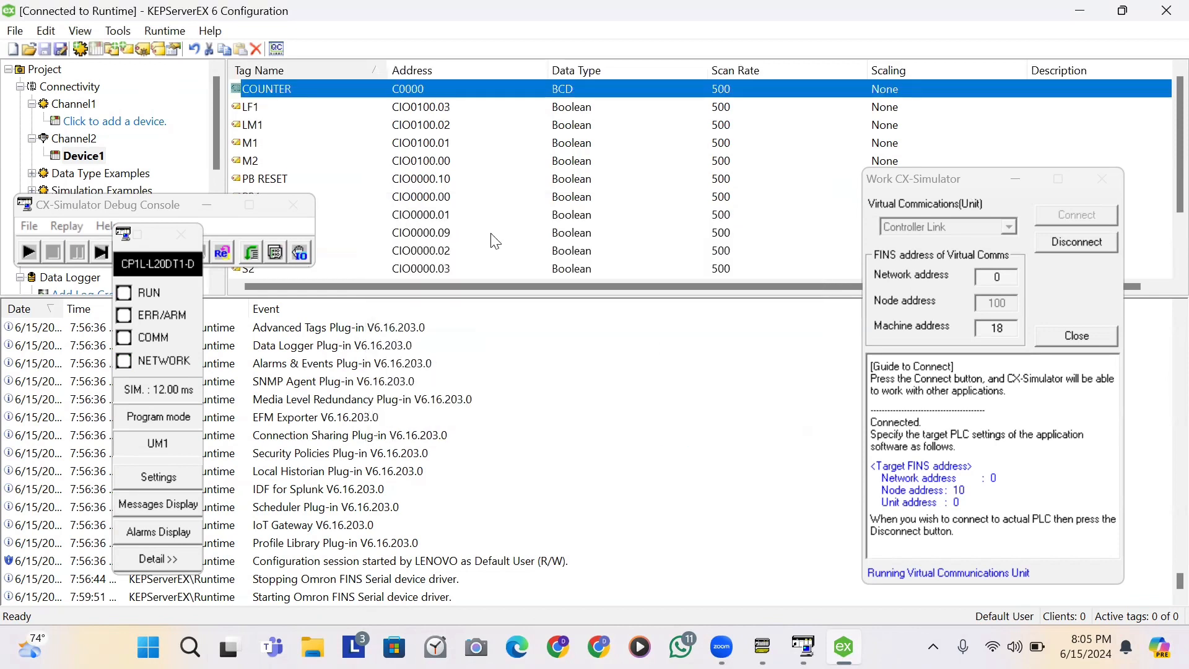
- Add a static tag named TIMER to Device1 with address T0000 and a scan rate of 500 ms
left_click(131, 48)
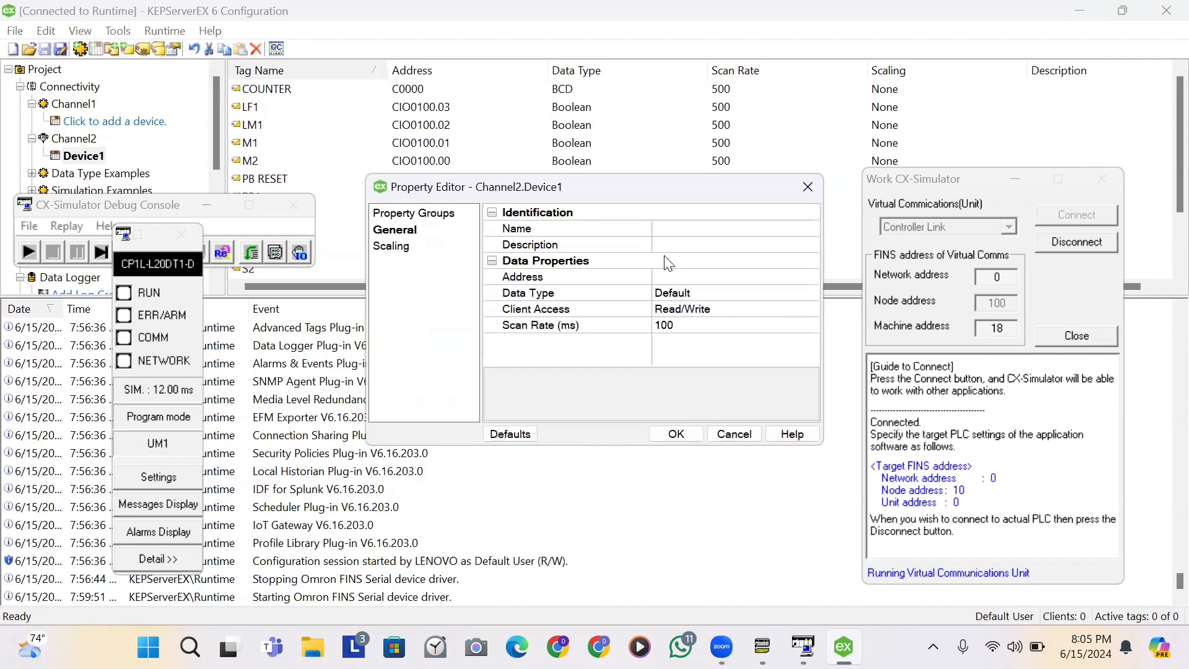
left_click(664, 231)
type("T")
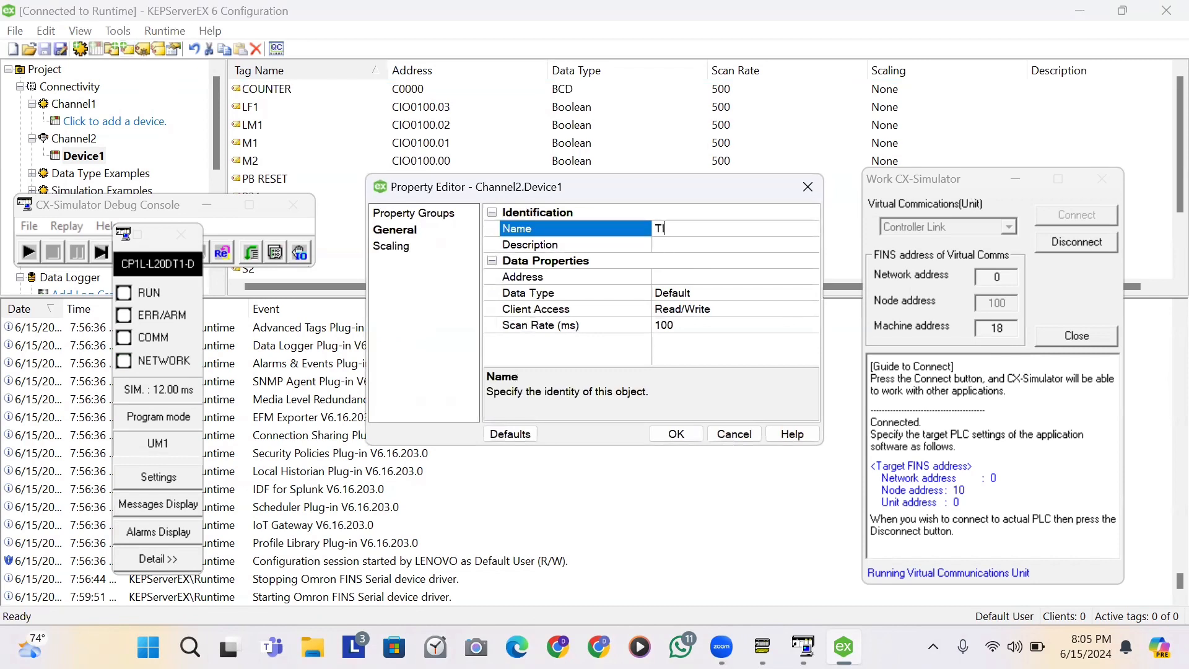
type("IMER")
left_click(669, 276)
type("T0000")
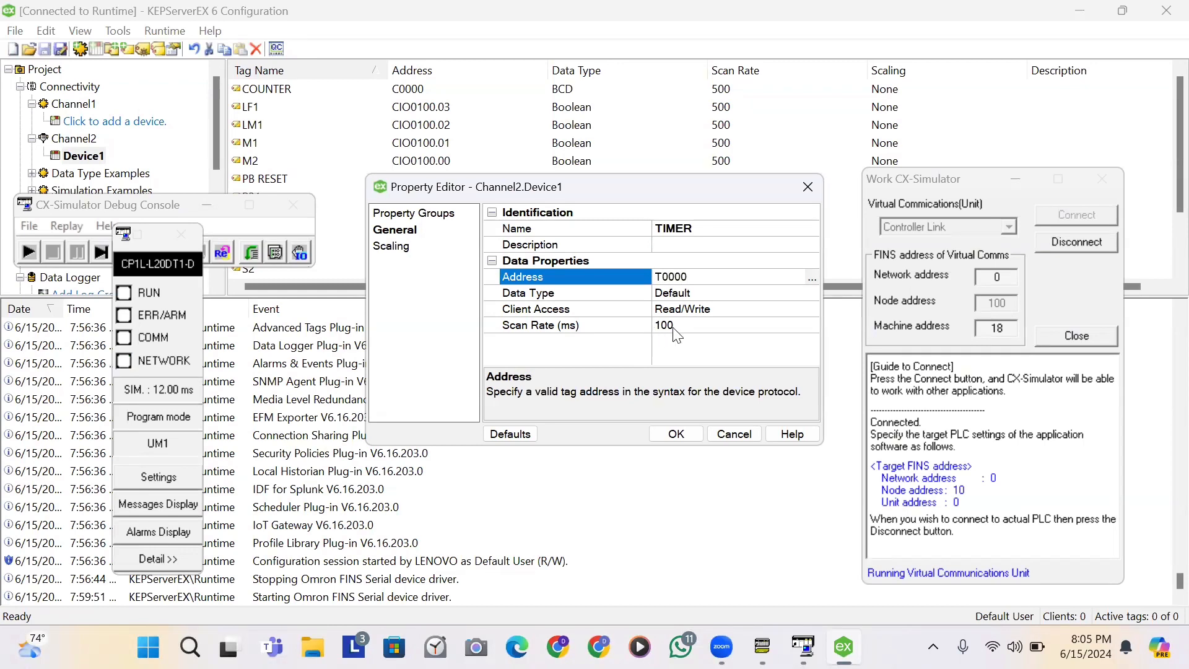
left_click(650, 327)
type("500")
left_click(667, 436)
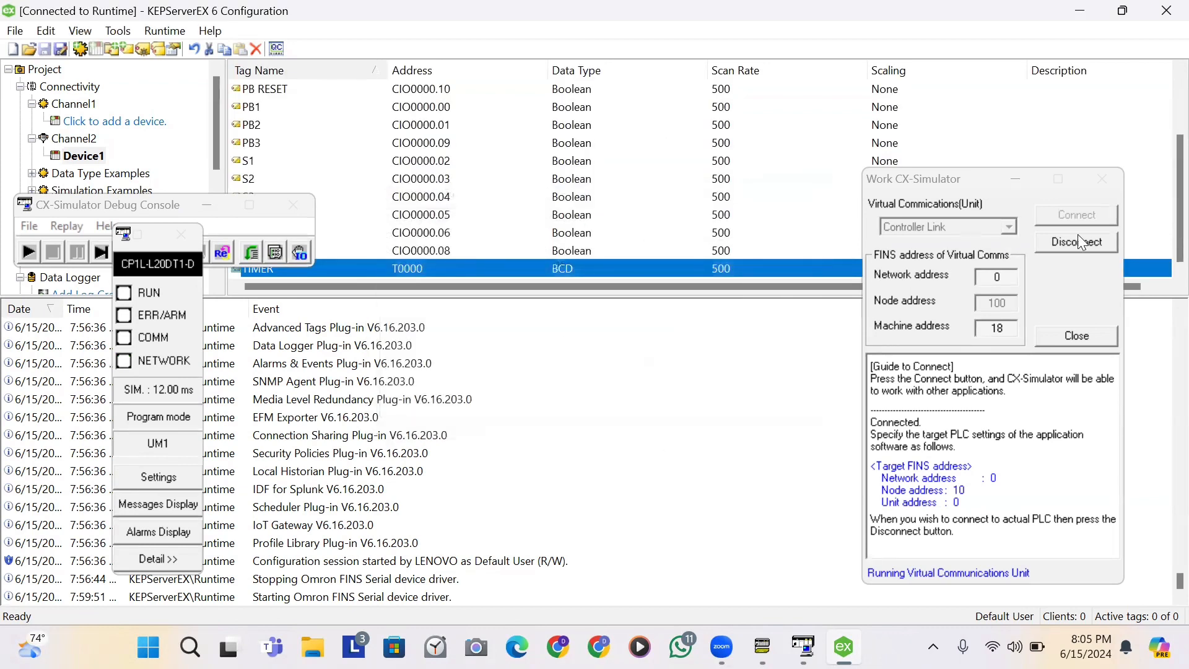
scroll(1165, 260, "up", 2)
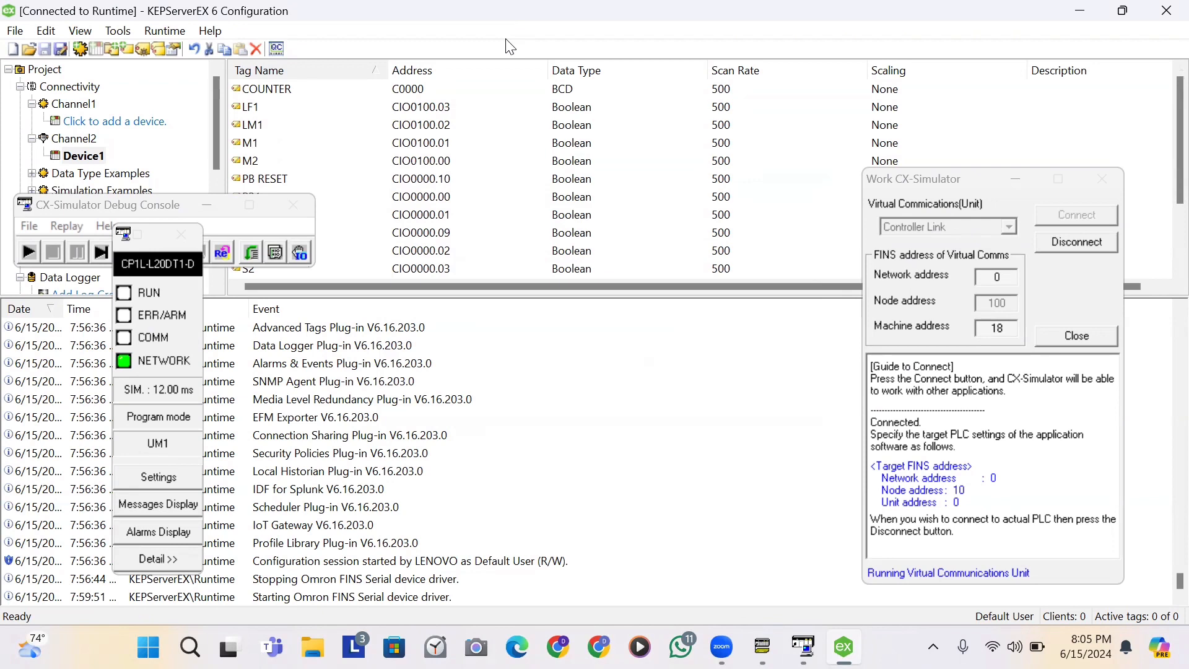
- Minimize the KEPServerEX, Work CX-Simulator and PLC Settings windows and open MatrikonOPC Explorer
left_click(1088, 10)
left_click(1076, 18)
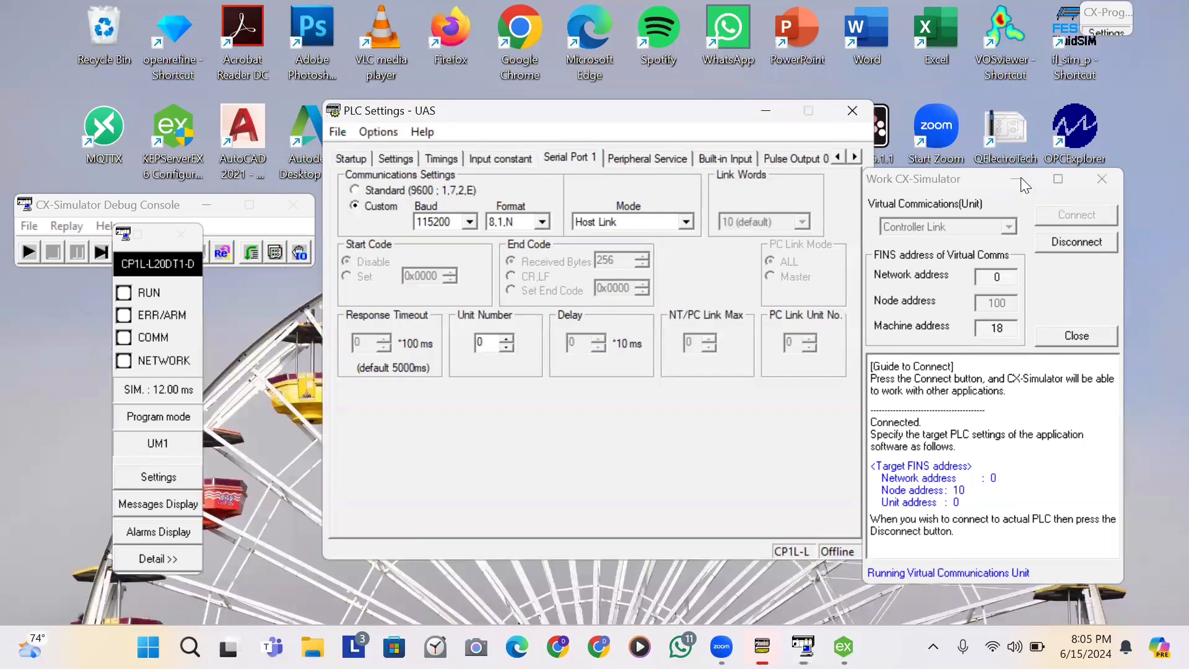
left_click(1019, 178)
left_click(764, 113)
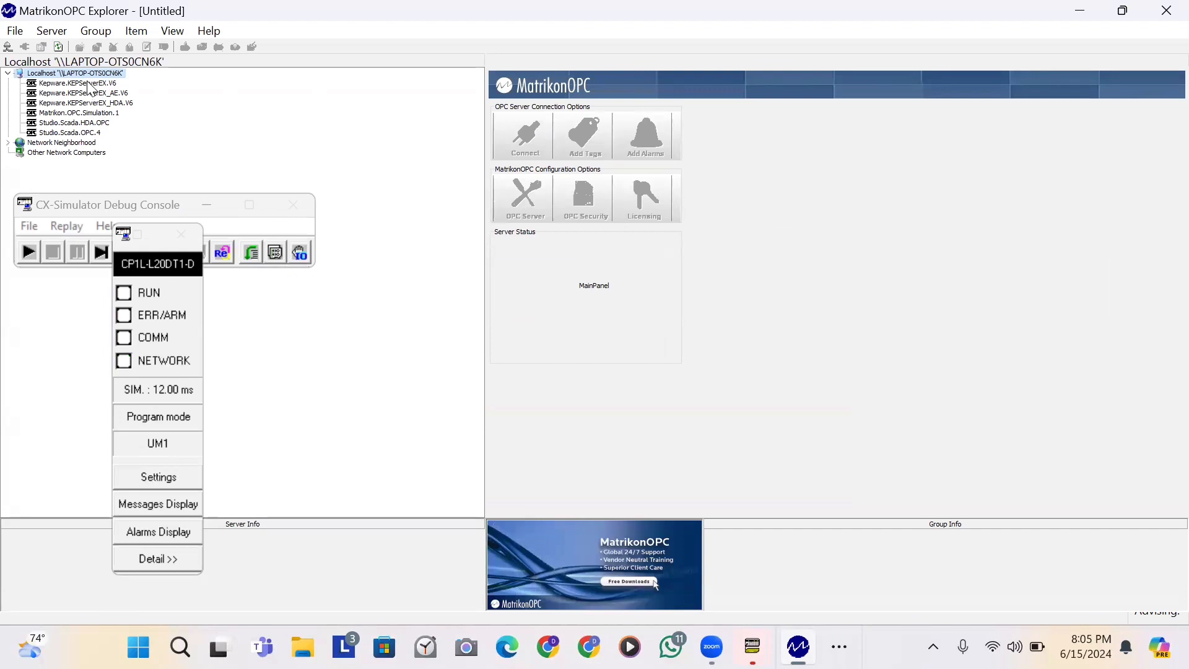
- Connect to the Kepware.KEPServerEX.V6 server, start adding tags and browse to Device1 under Channel2
left_click(88, 83)
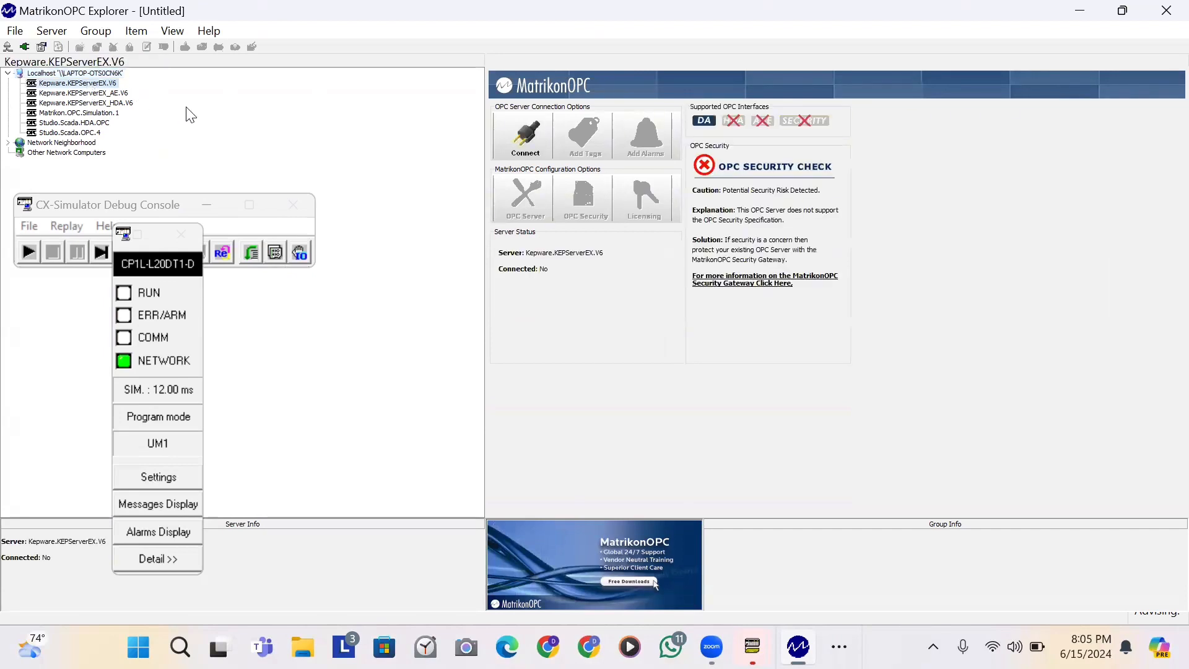
left_click(542, 150)
left_click(584, 141)
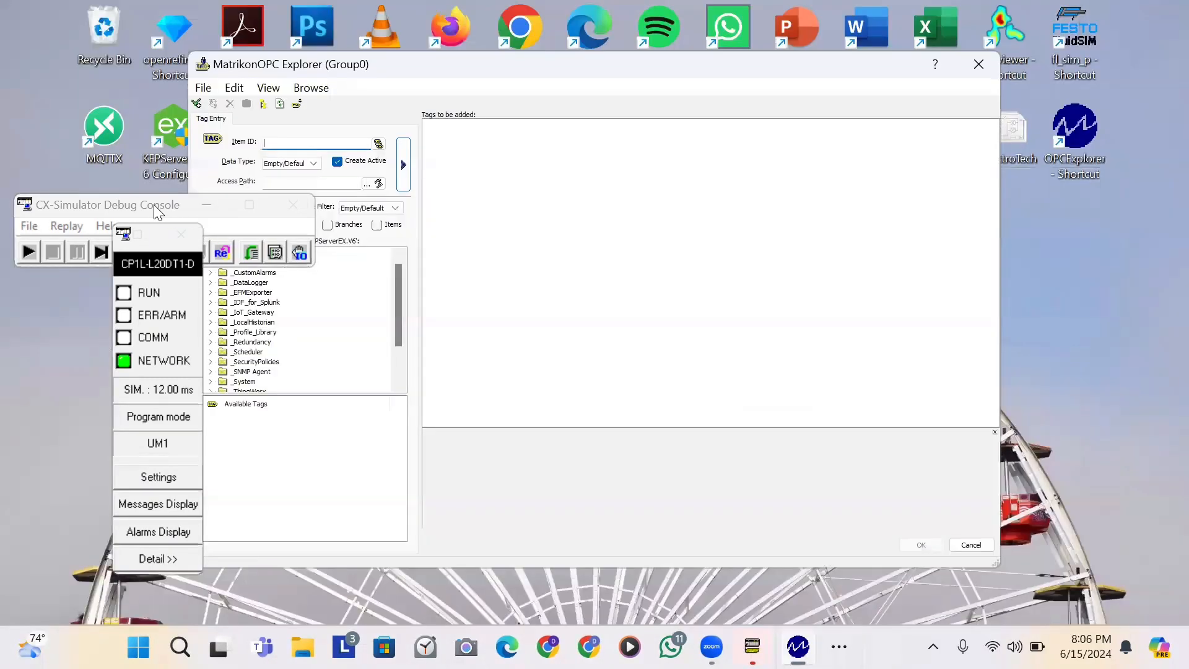
left_click_drag(154, 204, 99, 87)
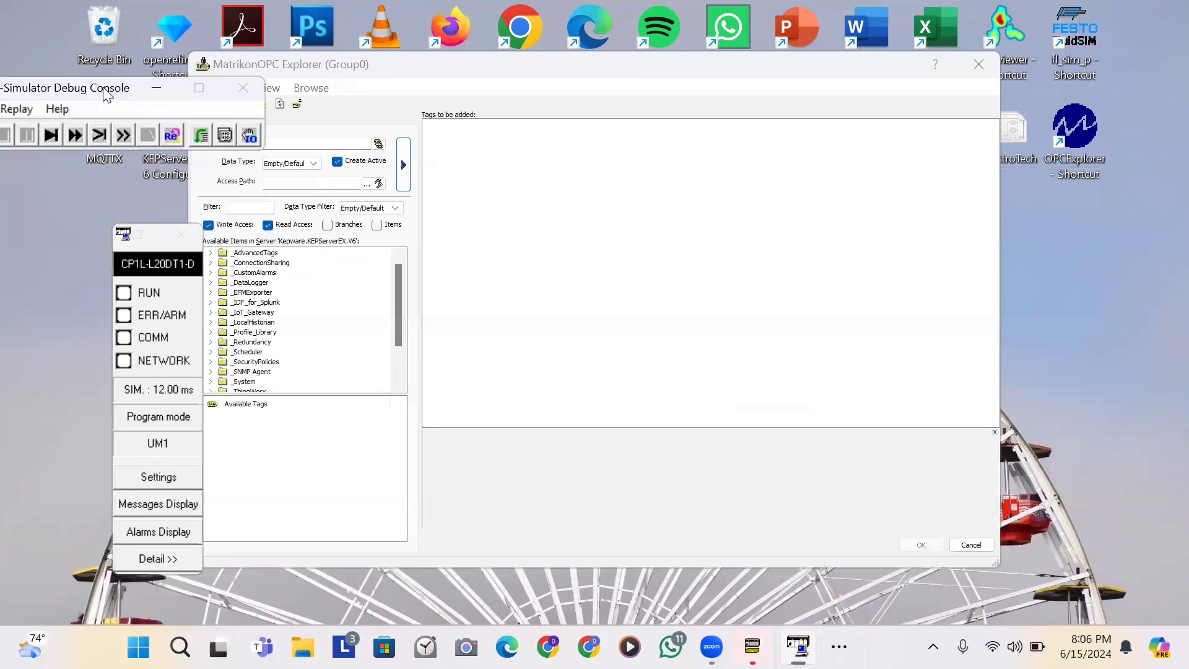
left_click_drag(398, 302, 399, 342)
left_click(210, 362)
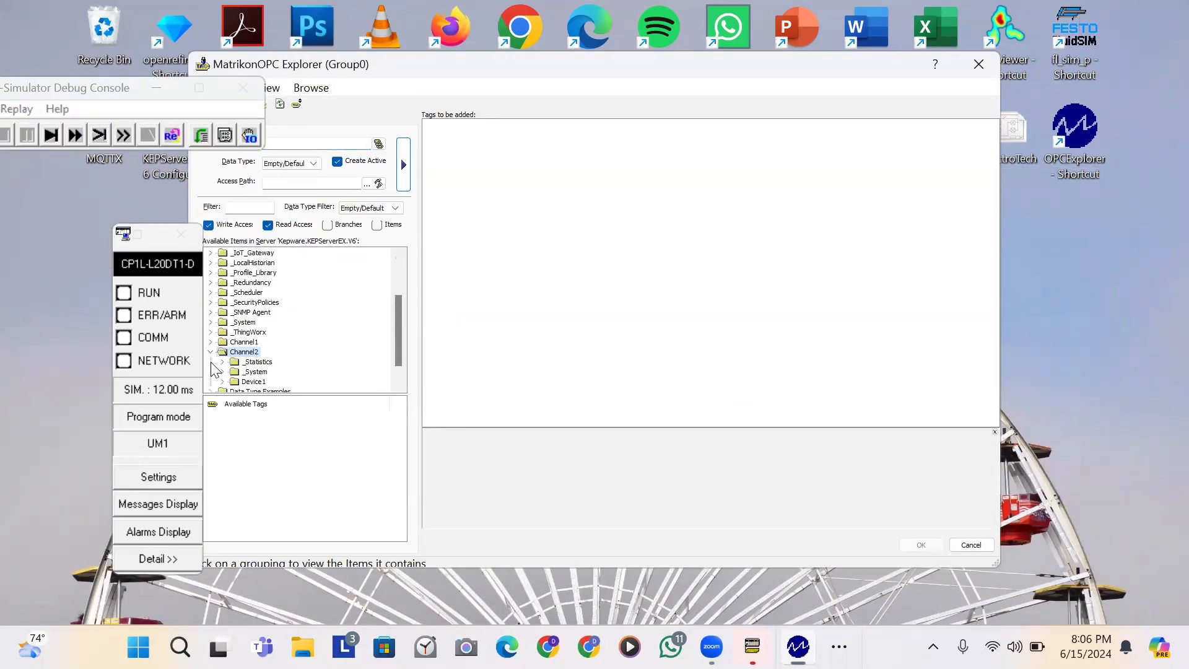
left_click(223, 381)
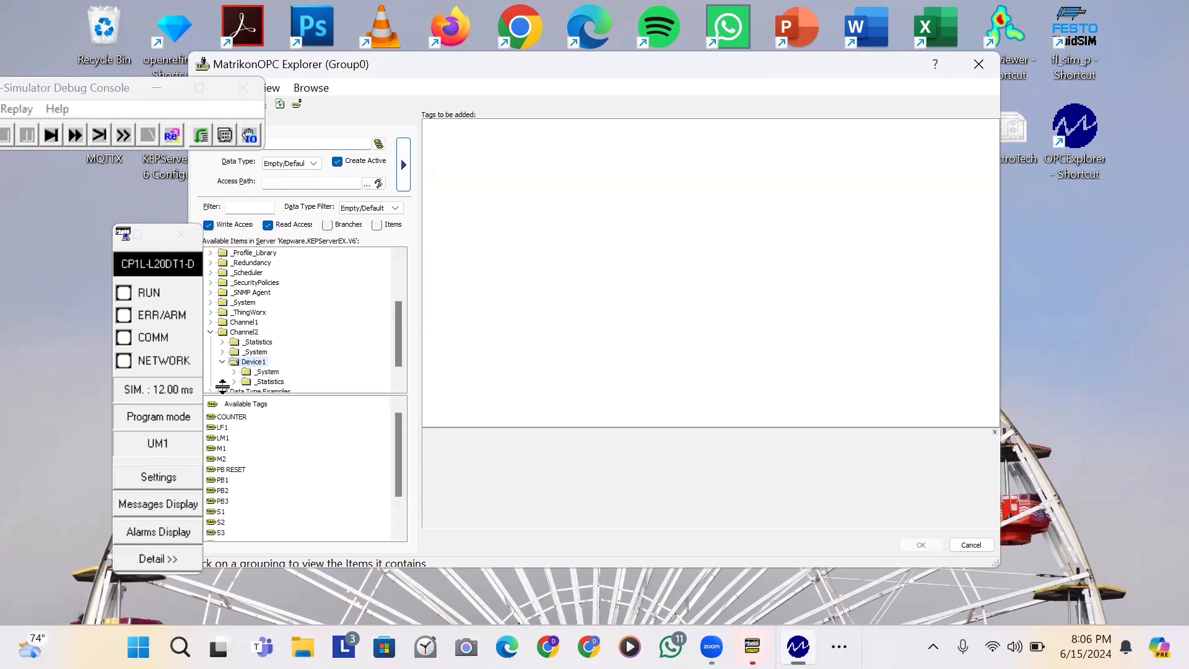
- Queue the Device1 tags COUNTER, LF1, LM1, M1, M2, PB RESET, PB1 to PB3, S1 to S5, S7 and TIMER for Group0, then cancel
double_click(230, 417)
double_click(227, 428)
double_click(230, 437)
double_click(226, 450)
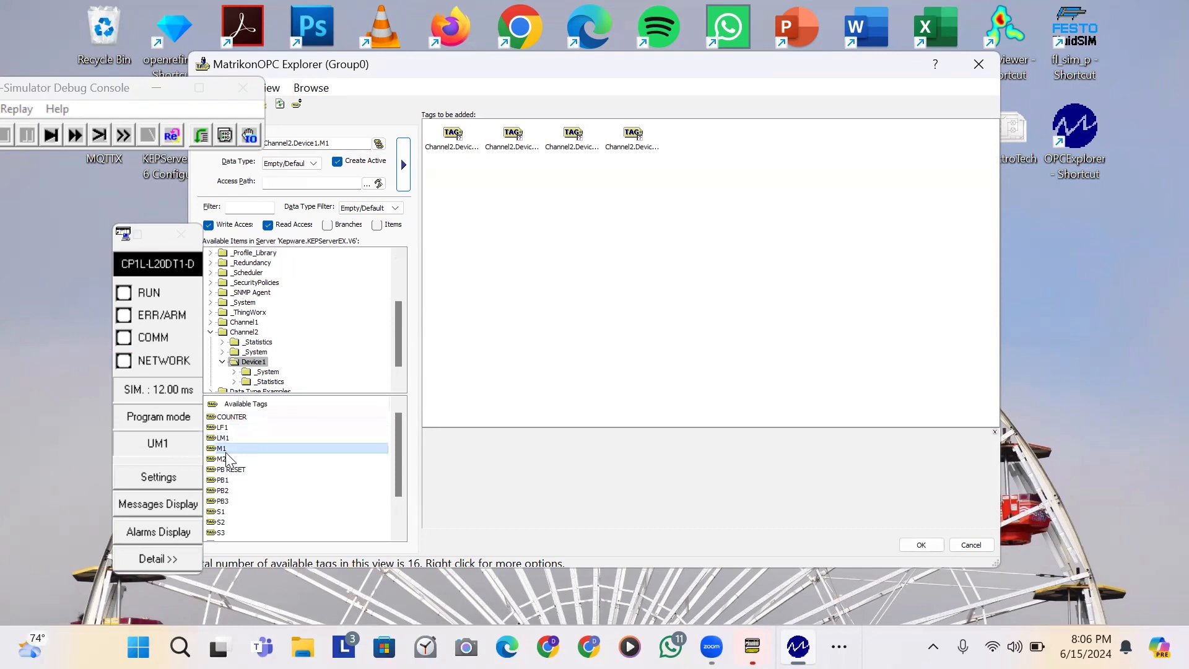
double_click(223, 459)
double_click(228, 469)
double_click(224, 479)
double_click(225, 491)
double_click(226, 501)
double_click(227, 511)
double_click(227, 522)
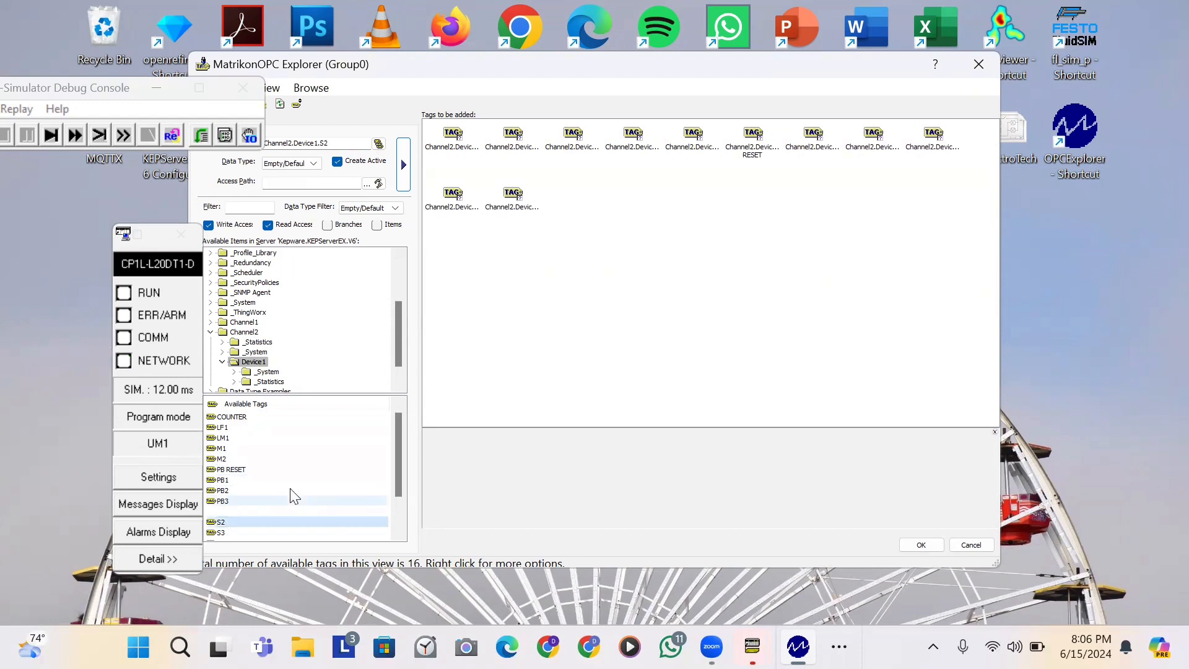
left_click_drag(396, 473, 396, 507)
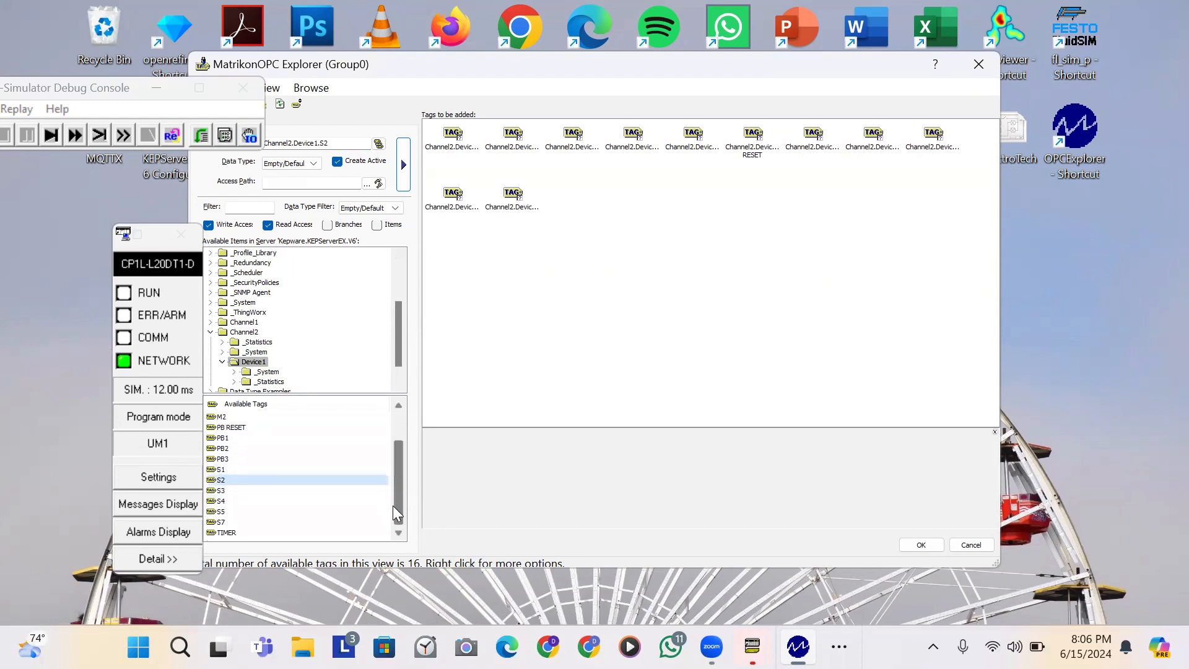
double_click(310, 490)
double_click(310, 501)
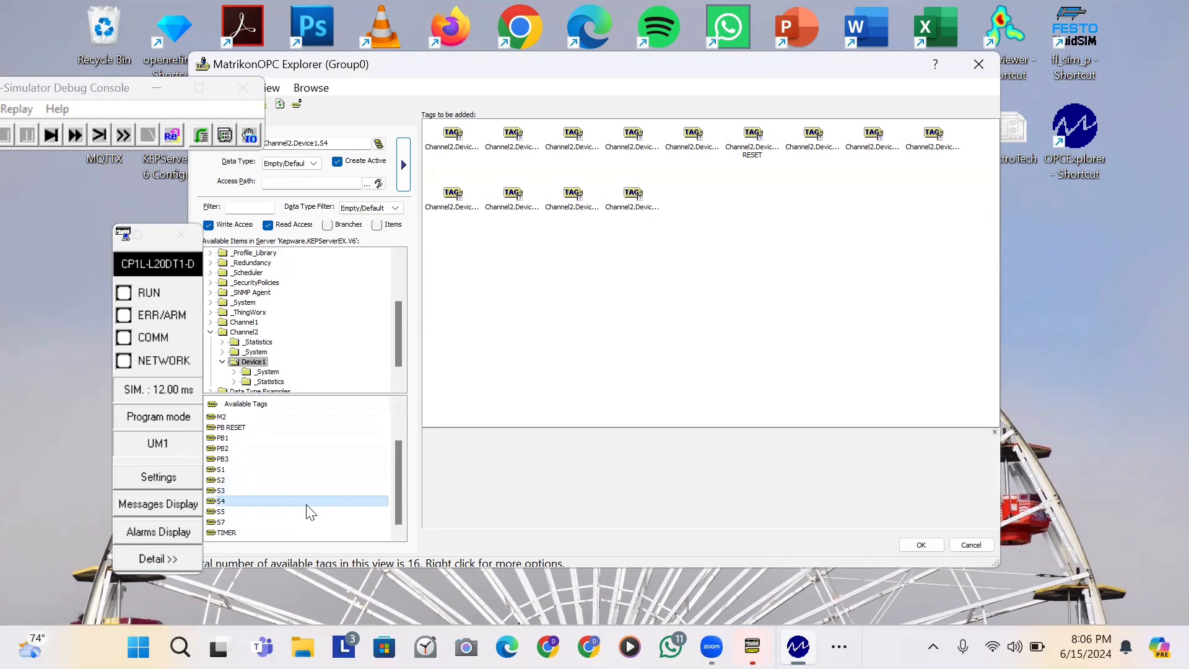
double_click(308, 511)
double_click(305, 522)
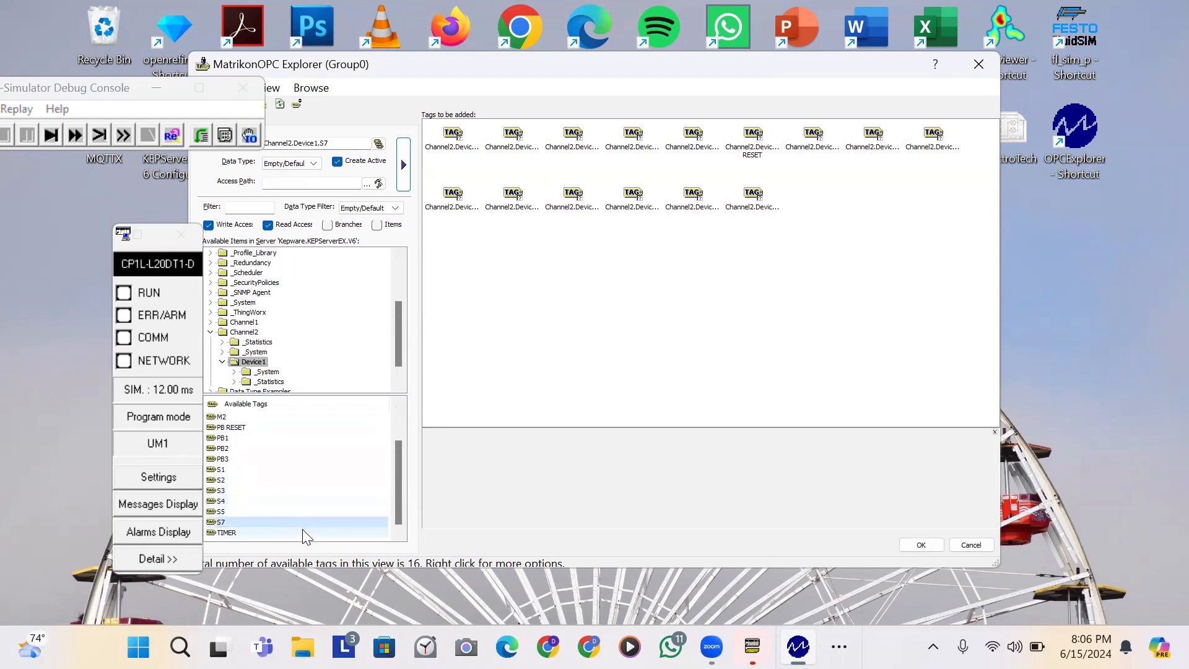
double_click(303, 532)
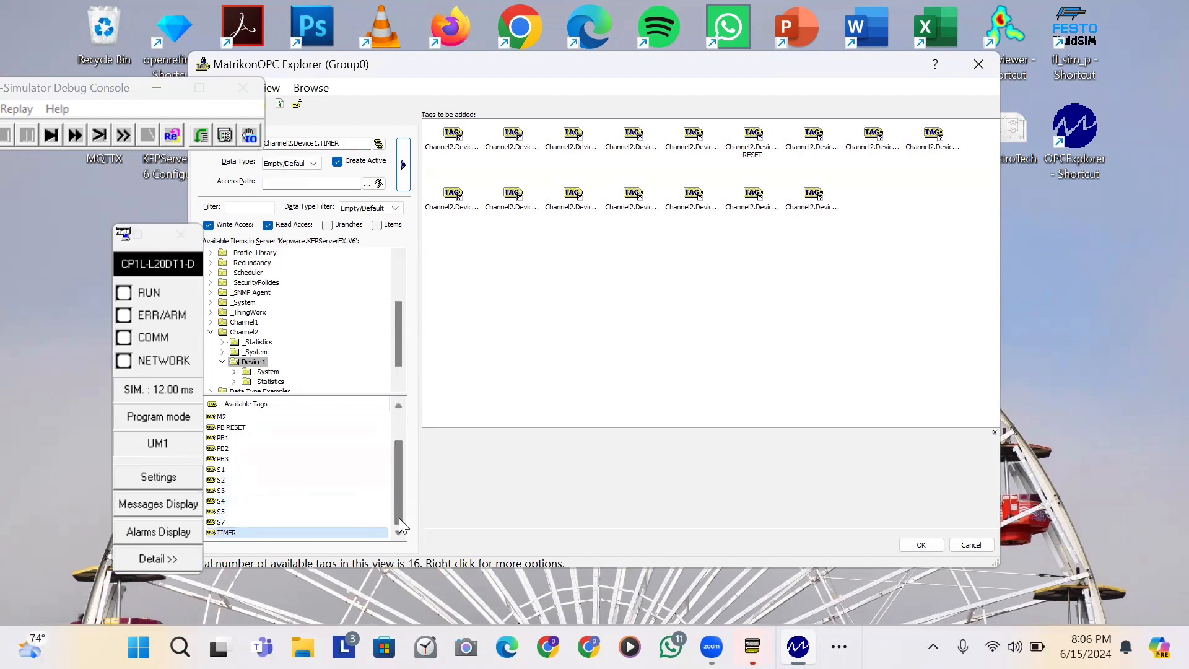
left_click_drag(400, 517, 396, 474)
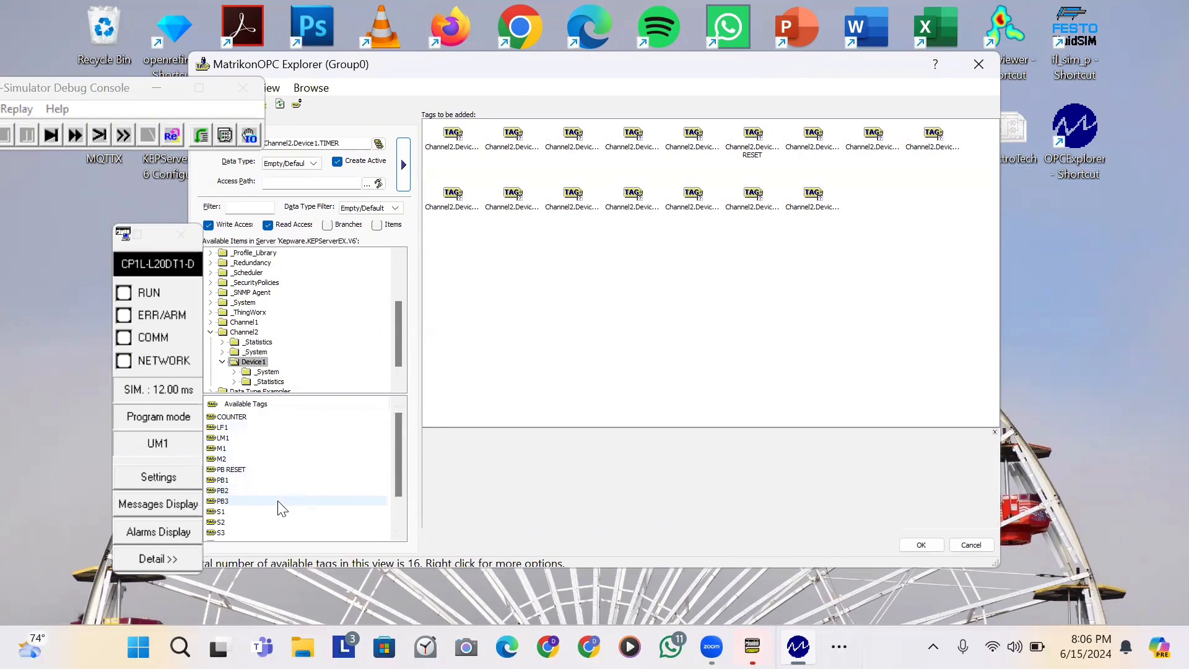
left_click_drag(404, 467, 407, 494)
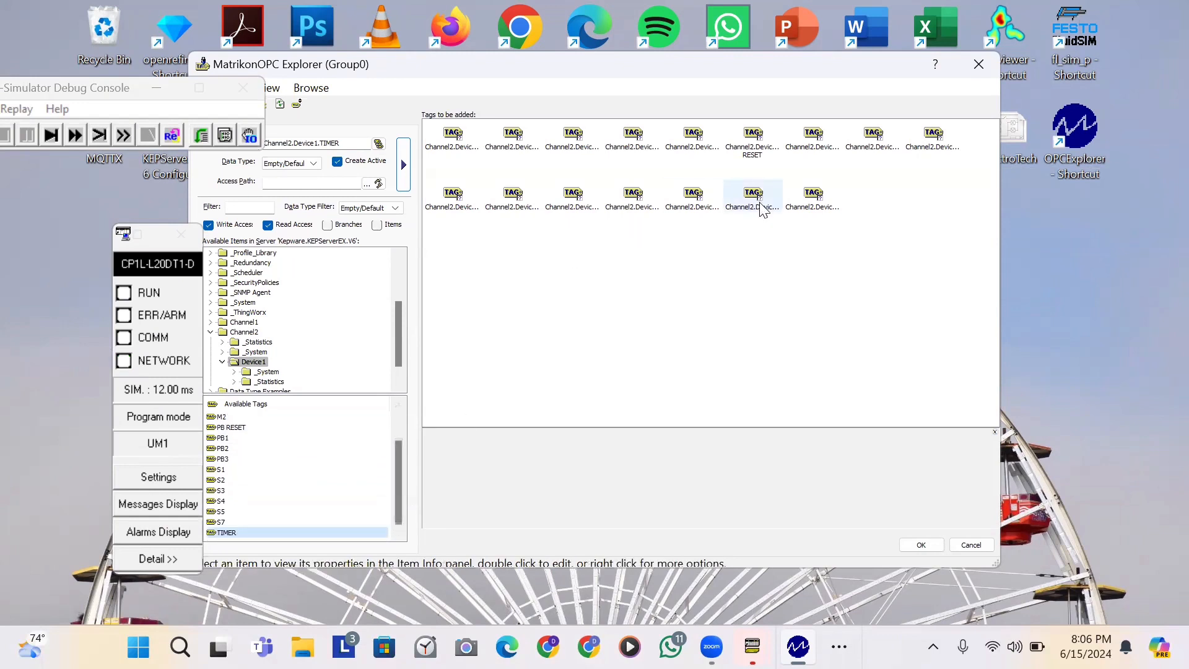
left_click(963, 545)
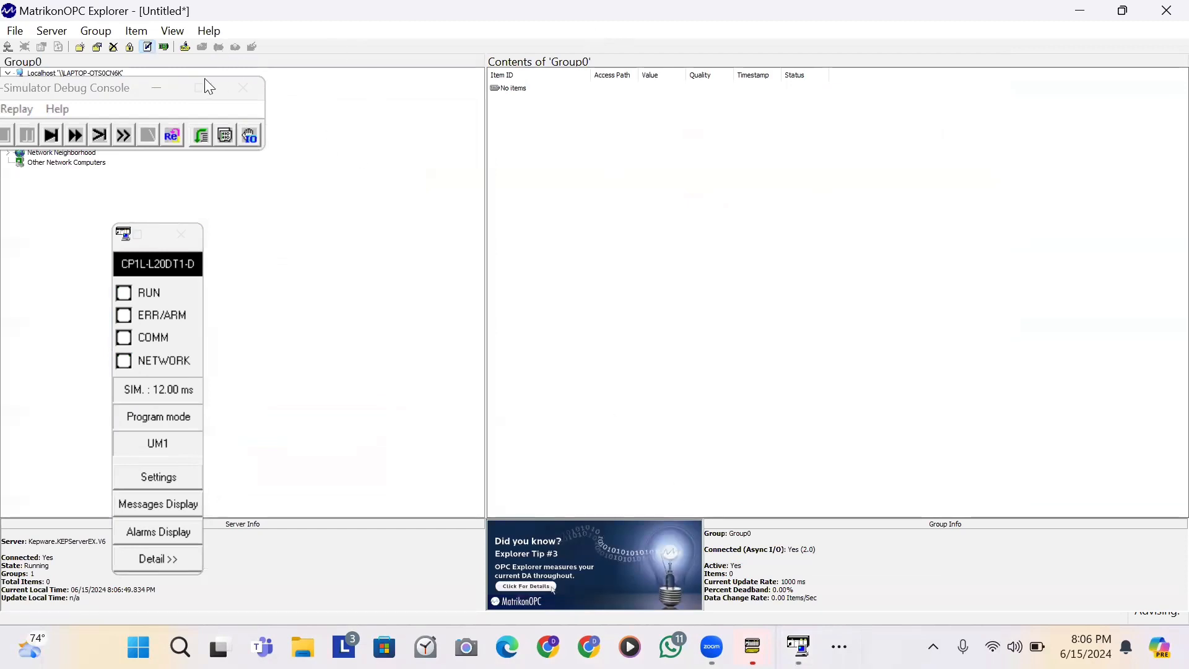
- Minimize the CX-Simulator debug console and disconnect from Kepware.KEPServerEX.V6, deleting its groups
left_click(149, 88)
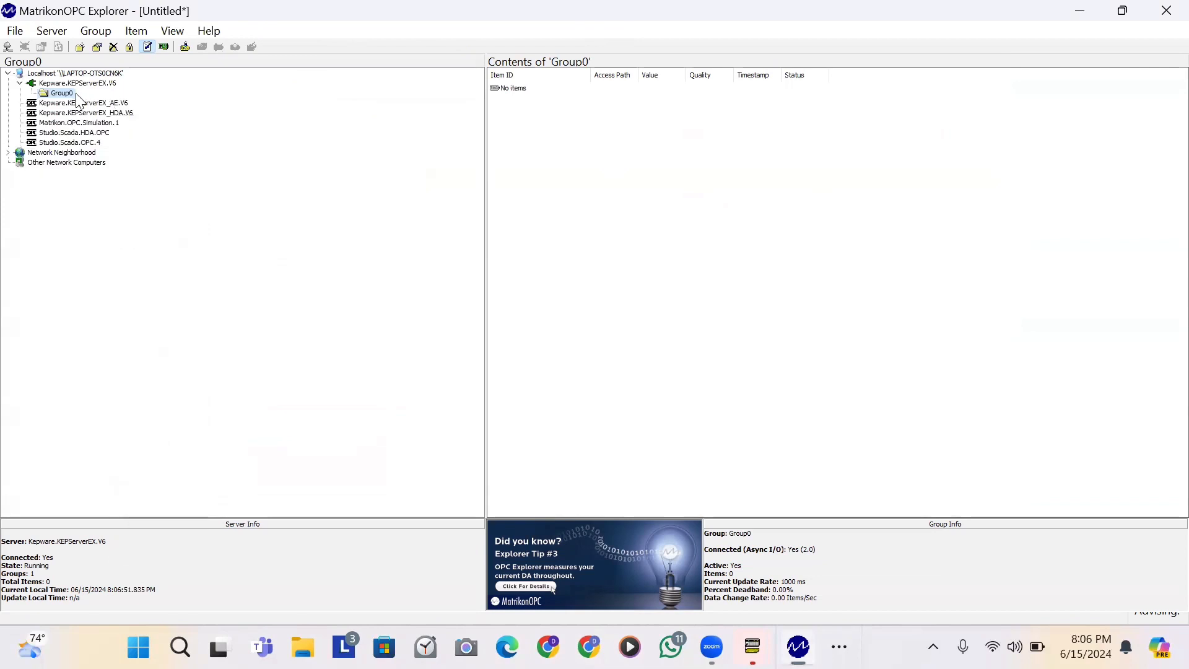
left_click(71, 84)
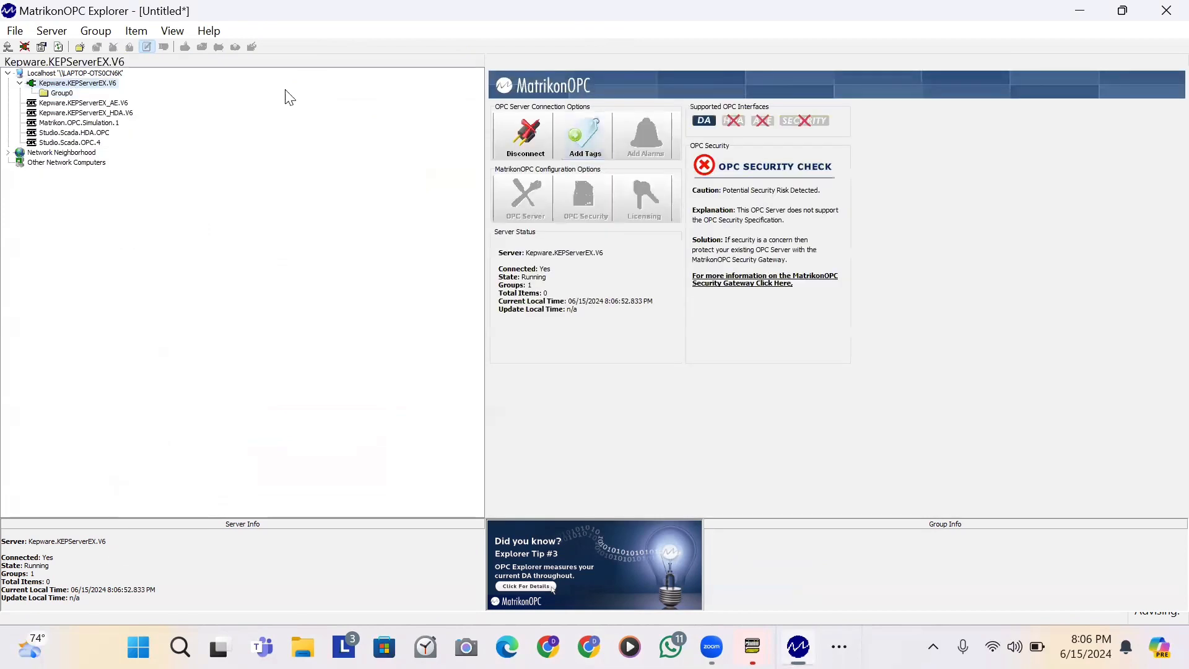
left_click(539, 138)
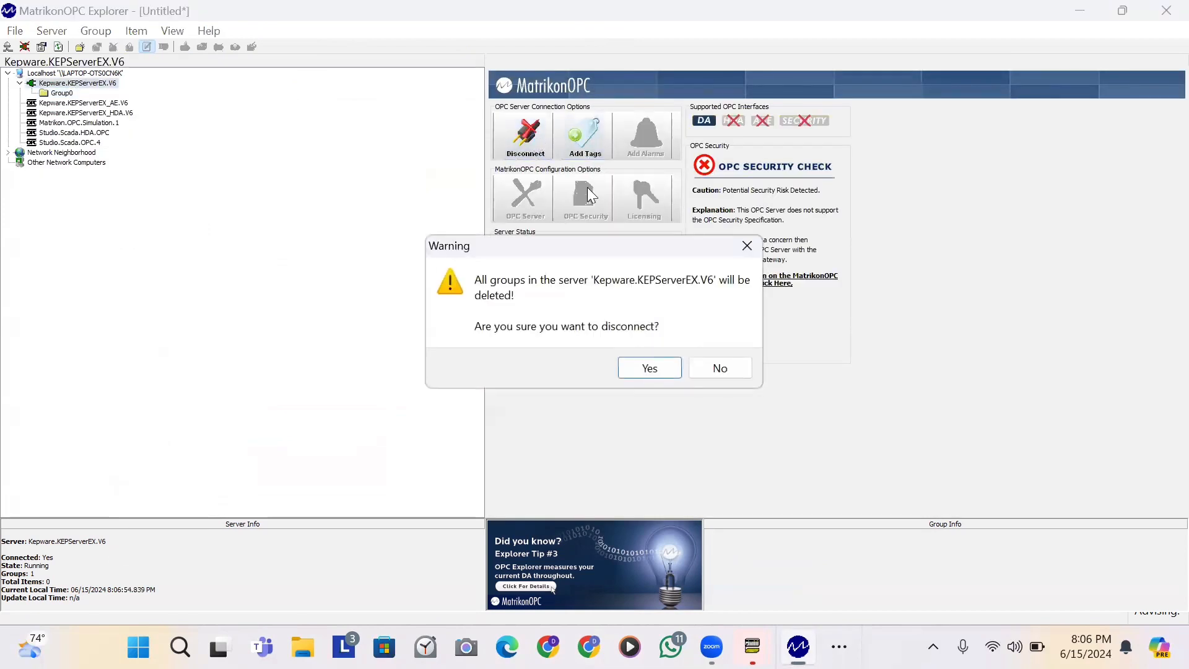
left_click(657, 366)
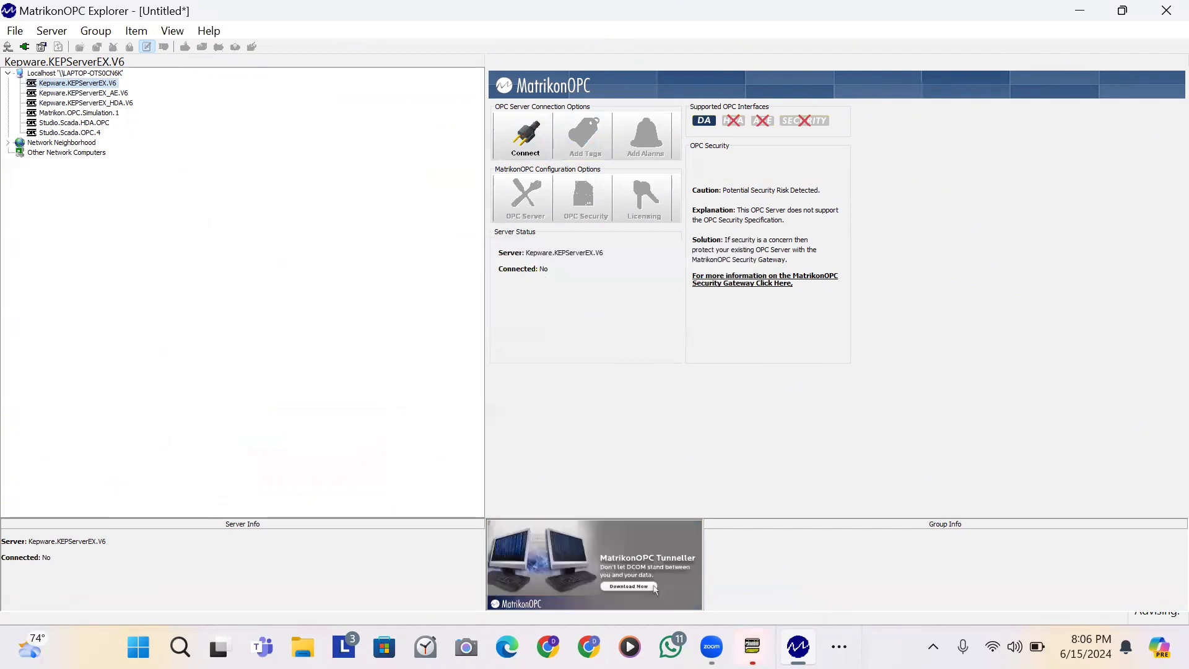
- Switch to the KEPServerEX configuration window showing the Device1 tags
mouse_move(752, 647)
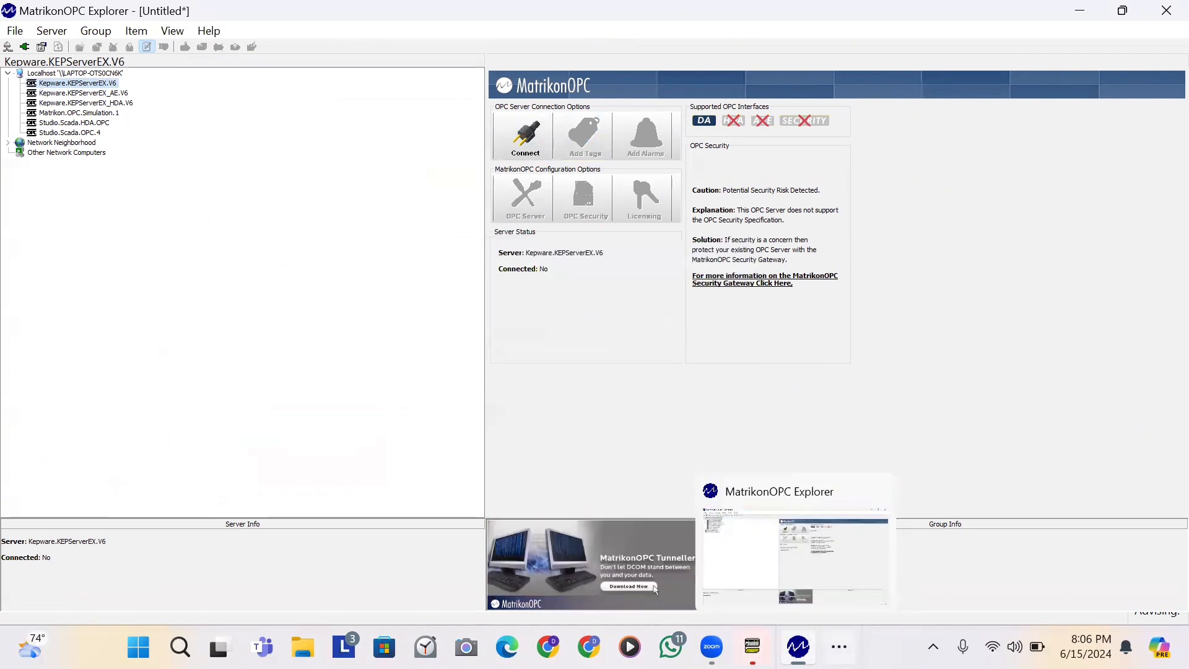
left_click(839, 647)
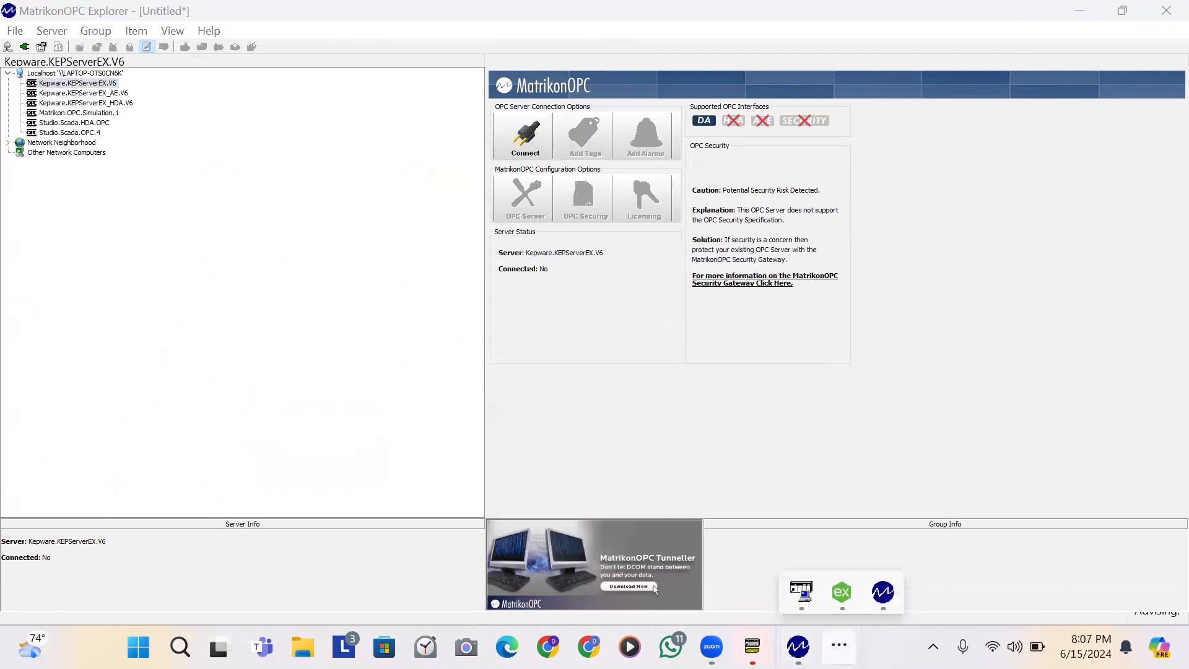
left_click(833, 591)
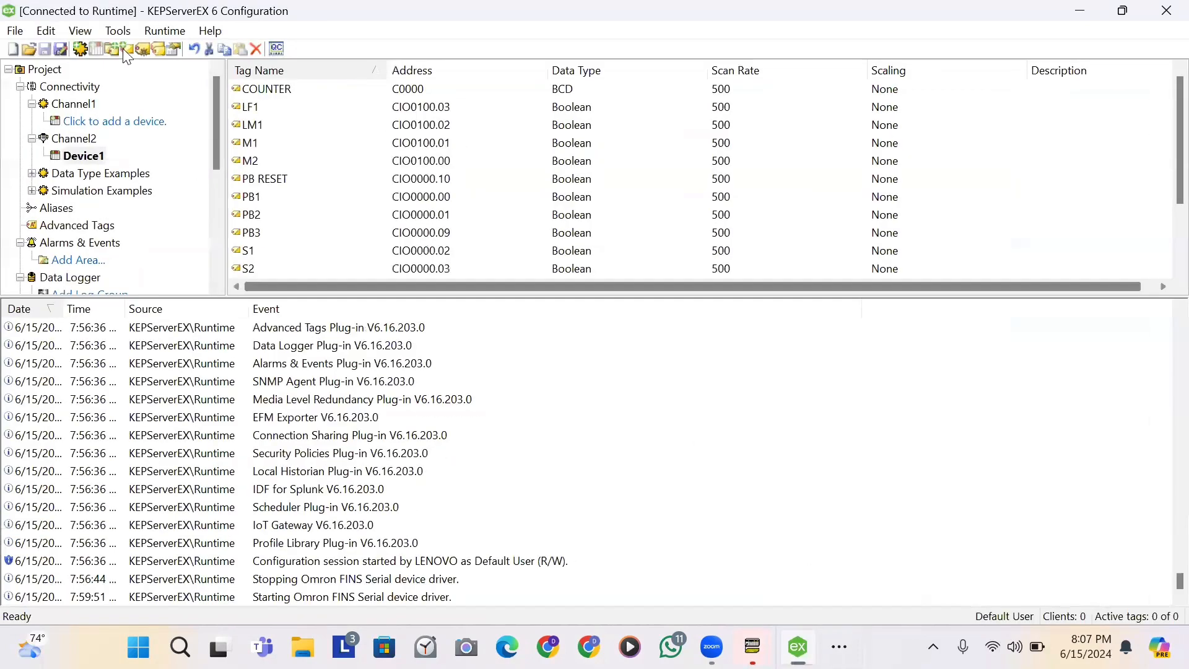
left_click(125, 50)
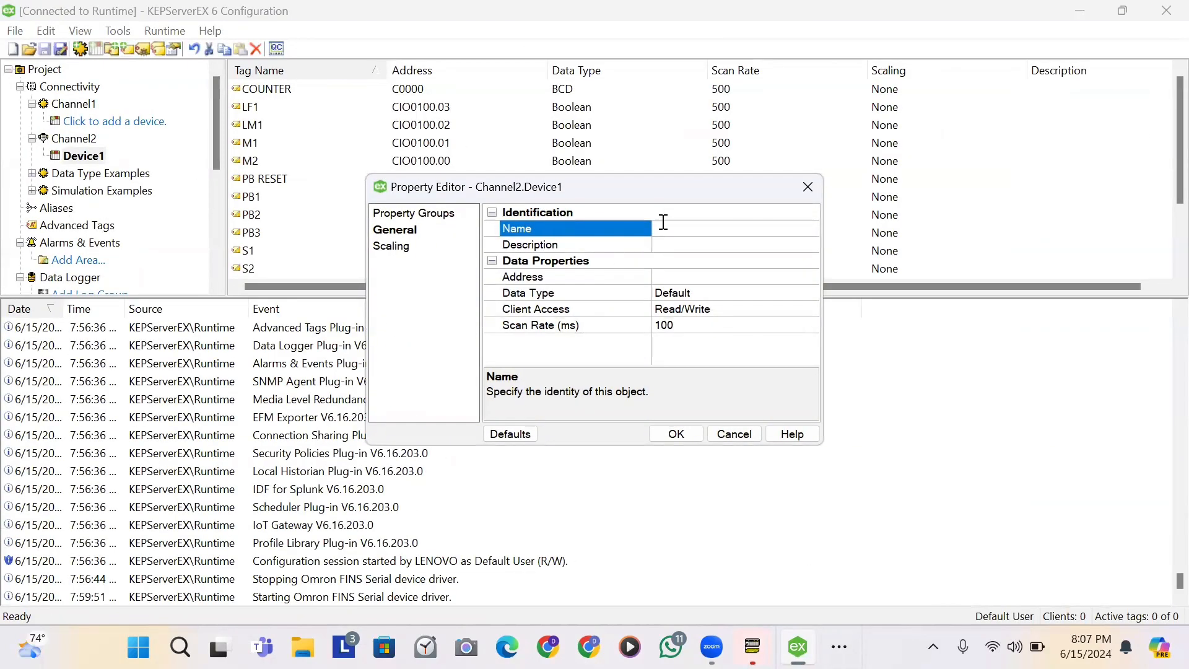
left_click(695, 278)
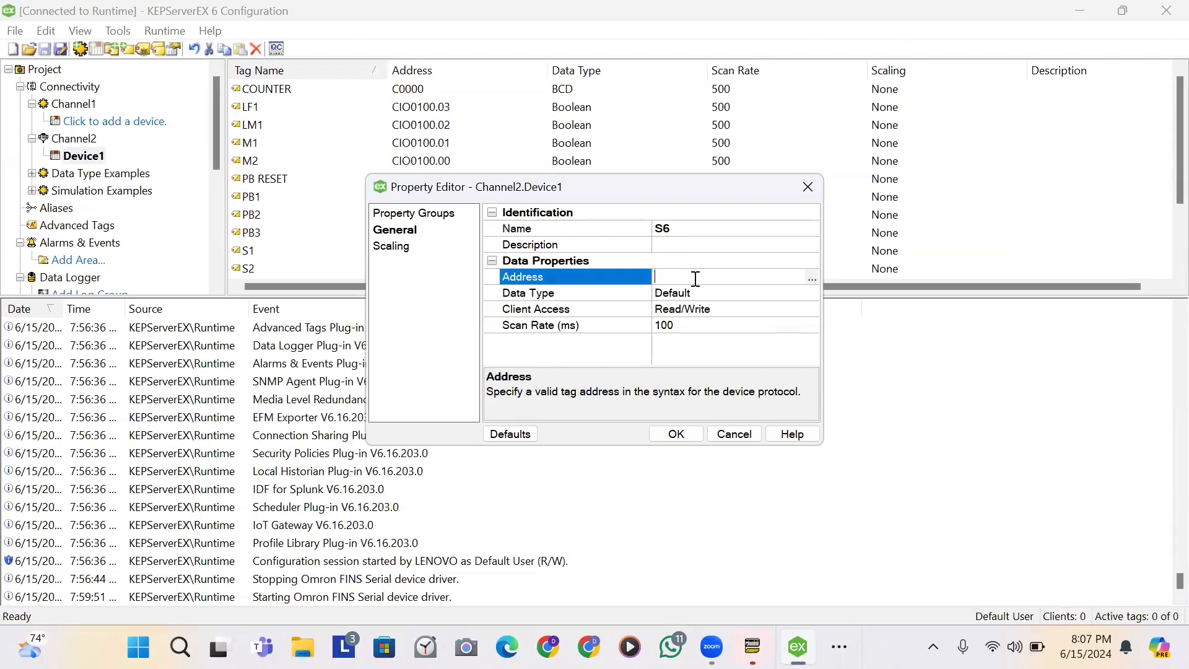
left_click(815, 196)
- Add tag S6 to Device1 with address CIO0000.07 and a scan rate of 500 ms, then review the tag list
left_click_drag(1178, 138, 1159, 217)
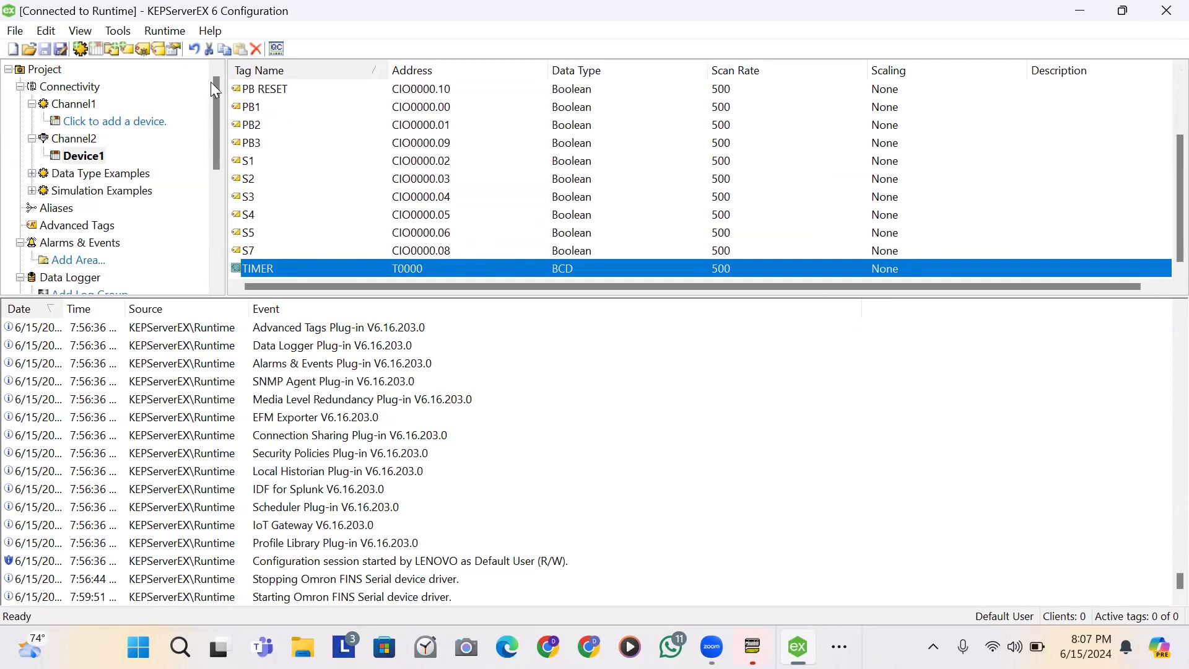
left_click(122, 52)
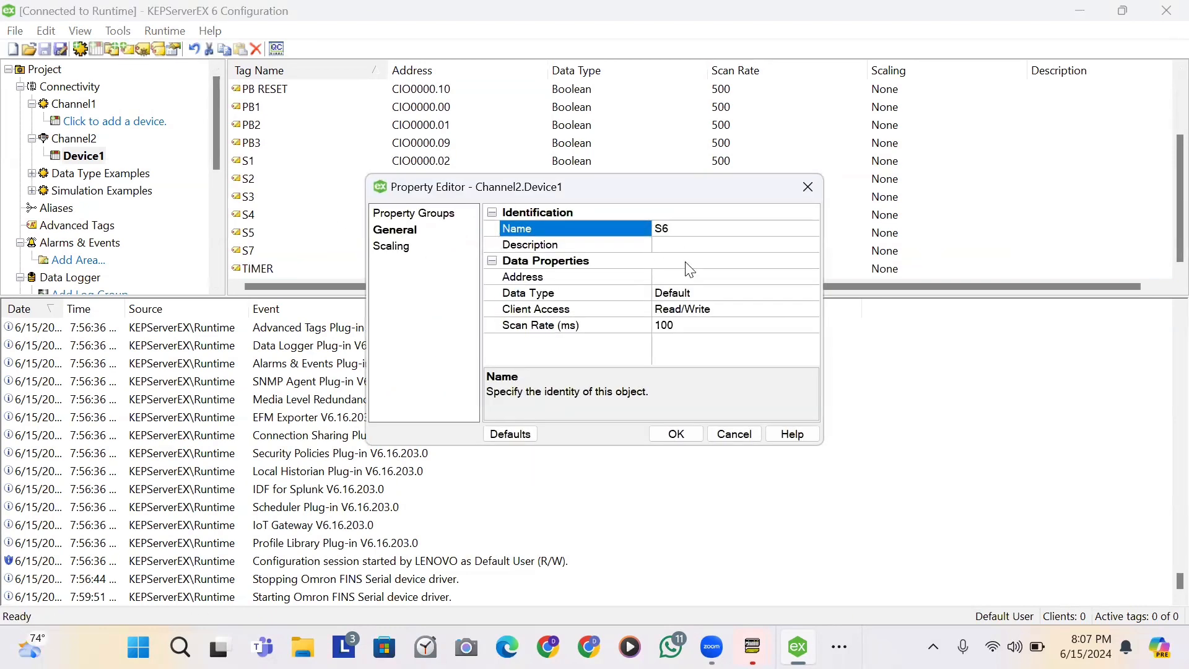
type("S6")
left_click(684, 277)
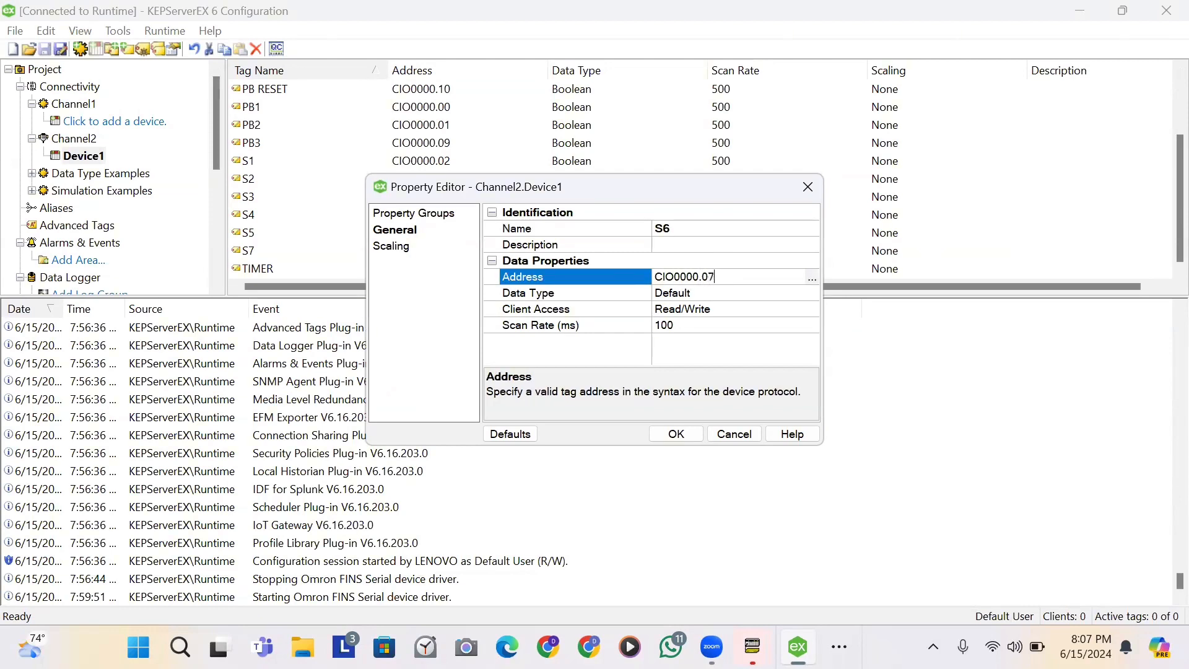
left_click(680, 329)
type("5")
key("Return")
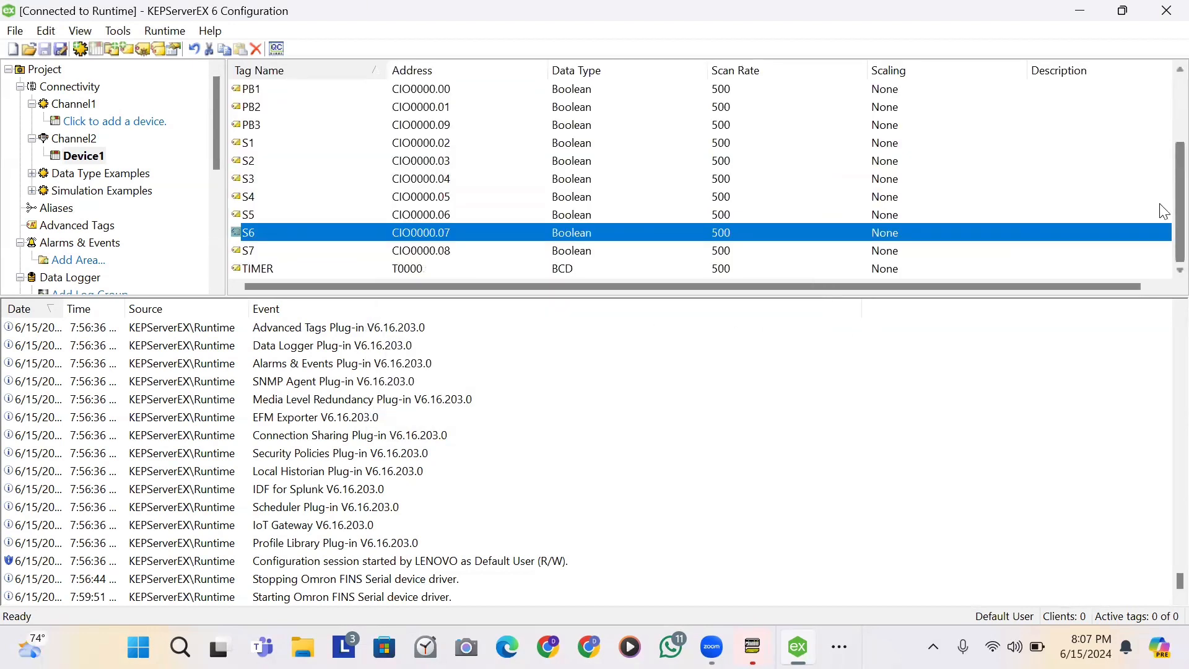
scroll(1164, 185, "up", 2)
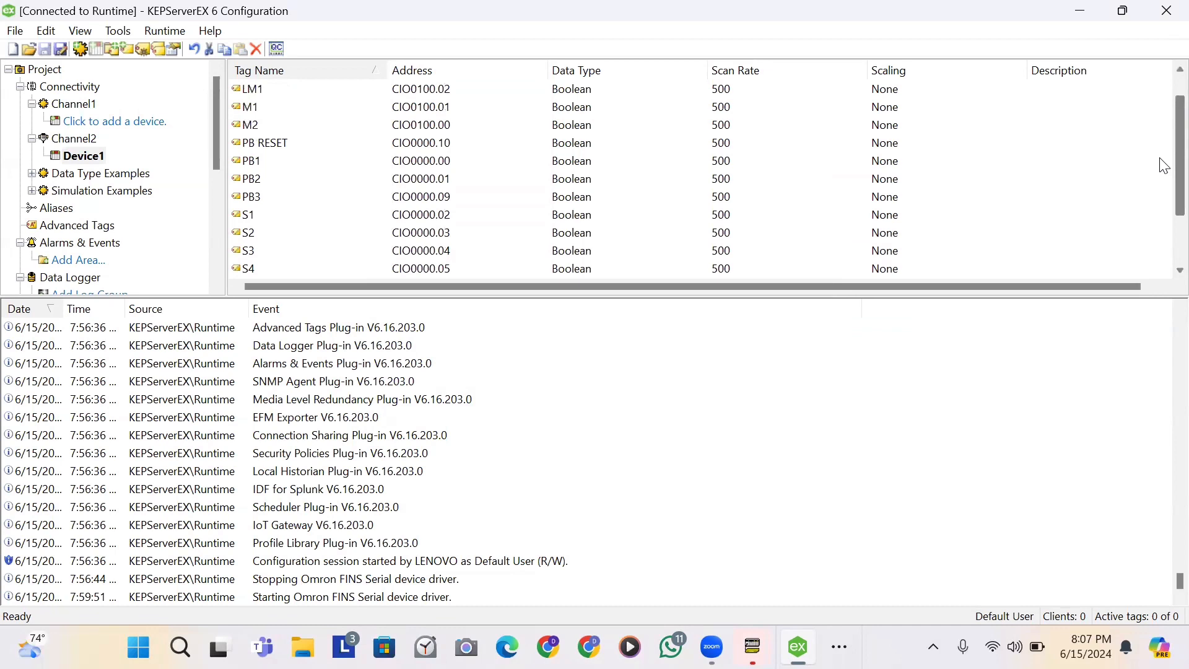
scroll(1164, 155, "up", 1)
scroll(1162, 186, "down", 4)
left_click(1159, 230)
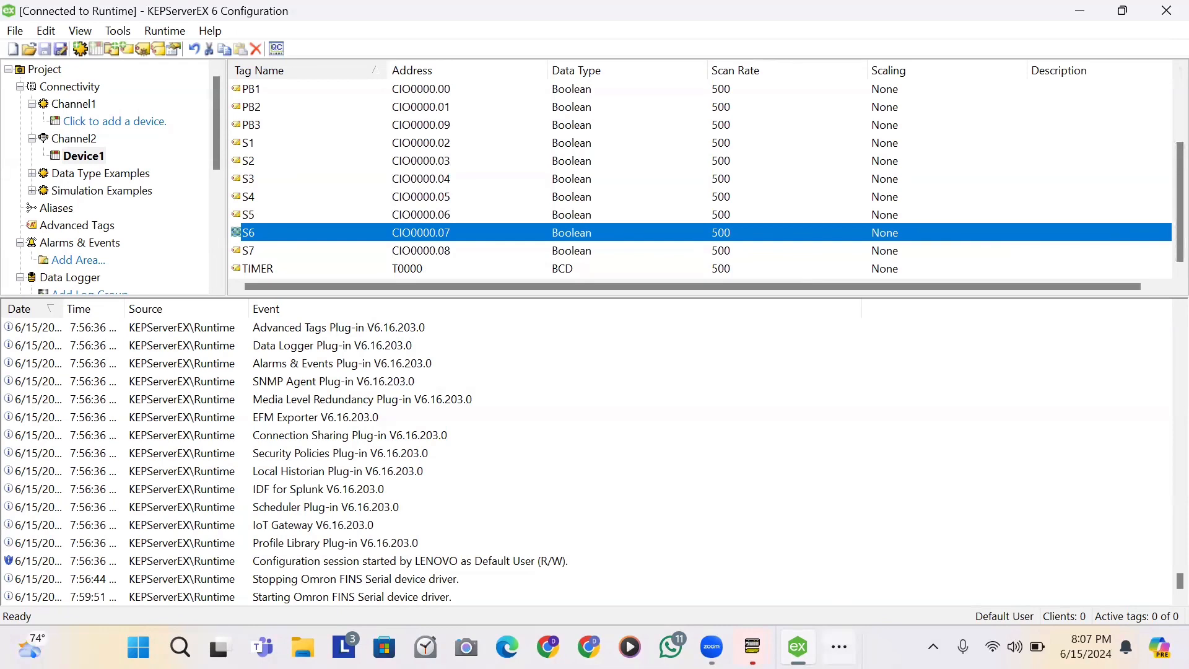
- Switch to MatrikonOPC Explorer, connect to Kepware.KEPServerEX.V6 and browse to Device1 under Channel2 for adding tags
left_click(839, 647)
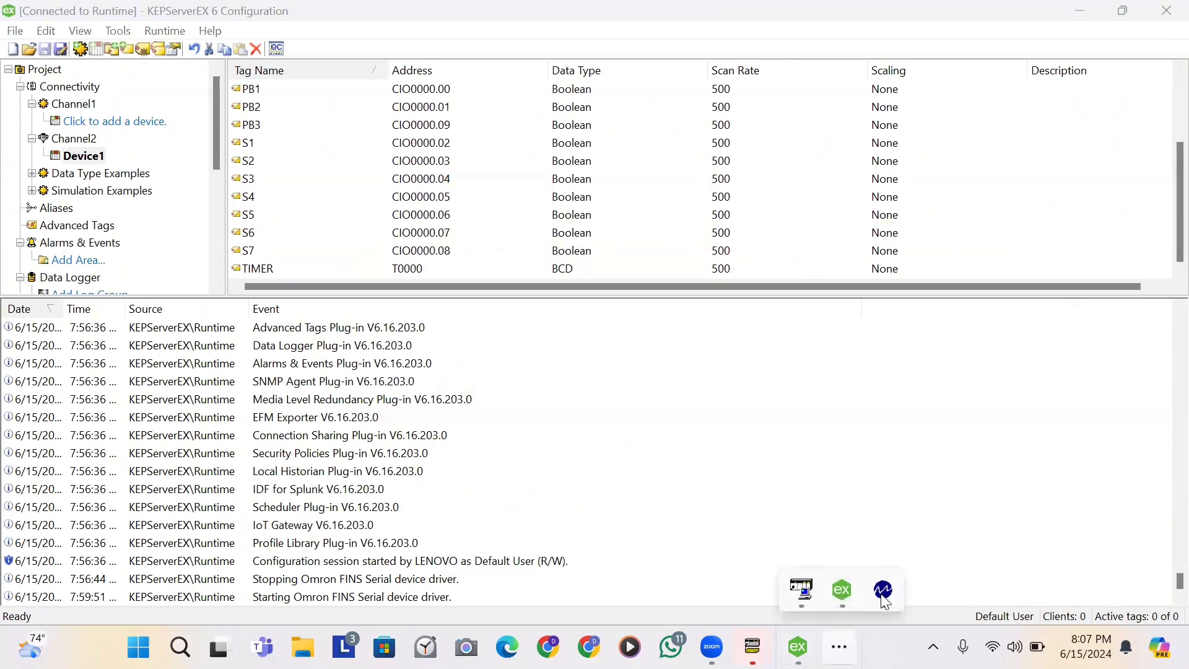
left_click(884, 591)
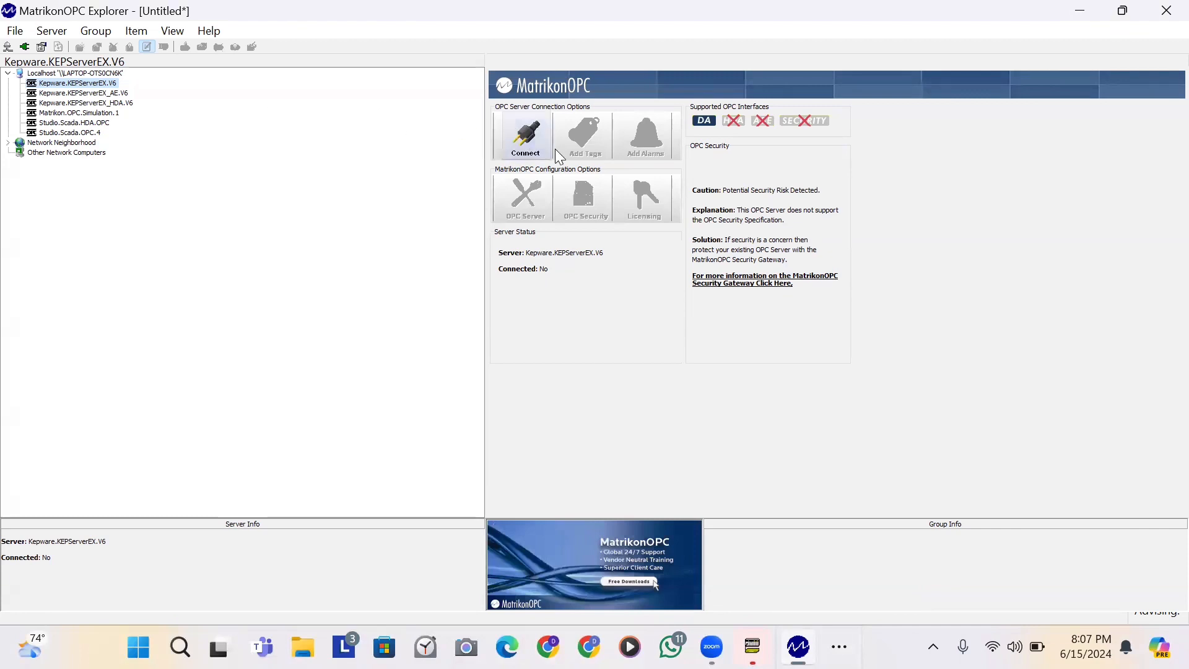
left_click(531, 154)
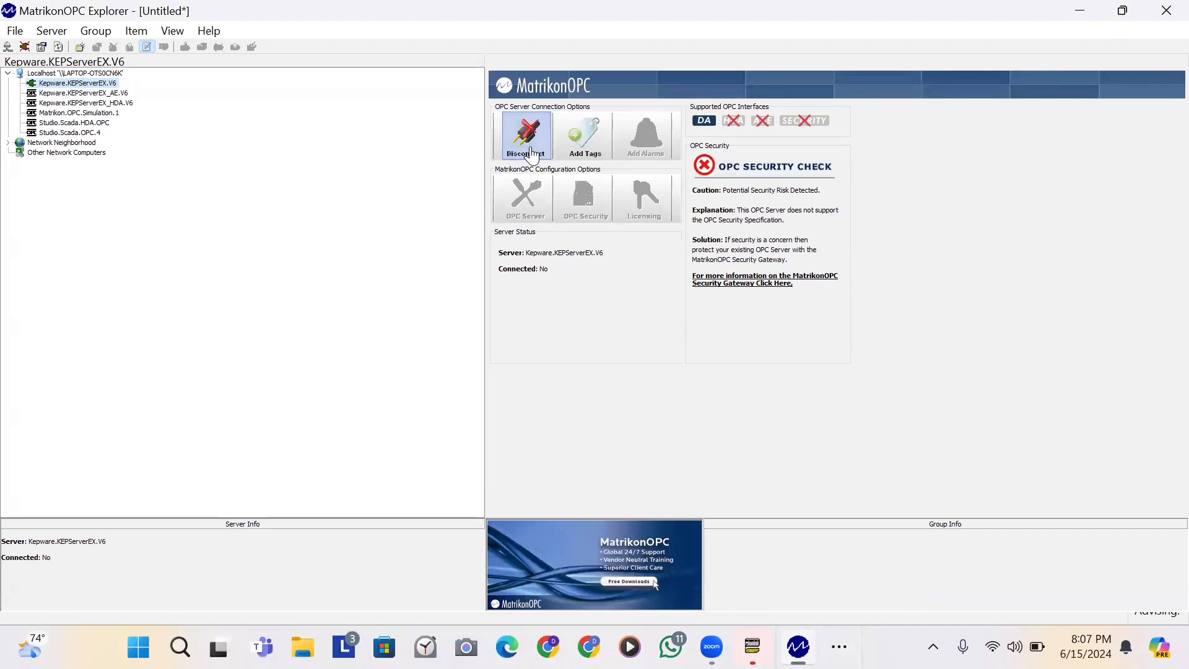
left_click(571, 149)
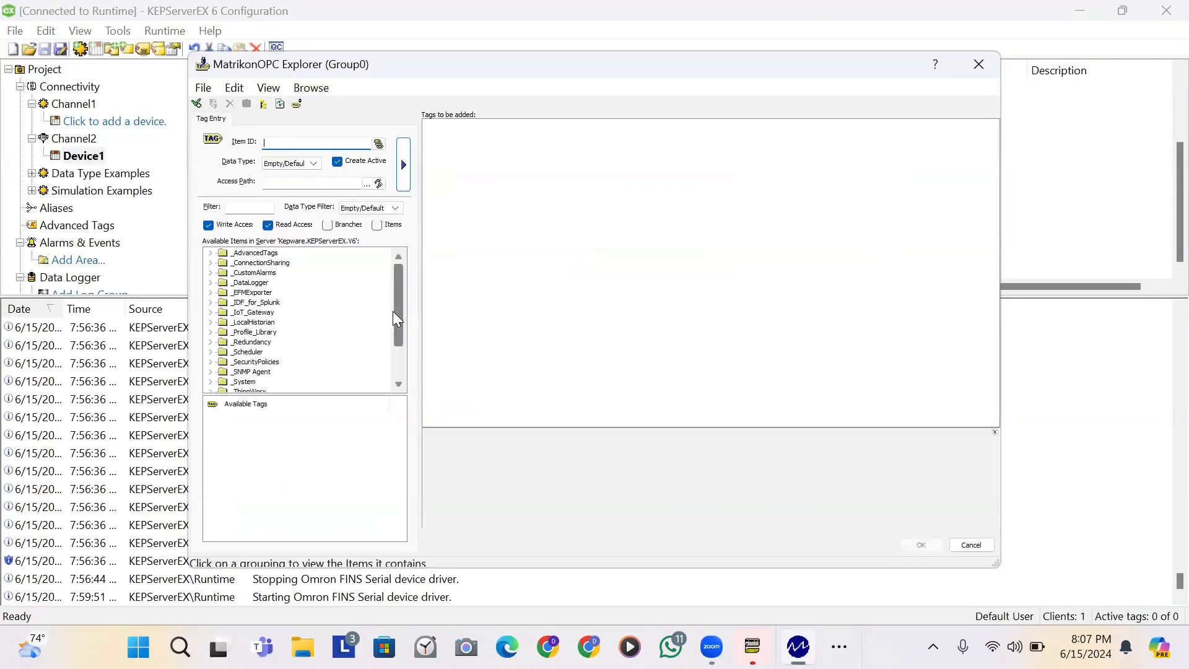
scroll(392, 311, "down", 2)
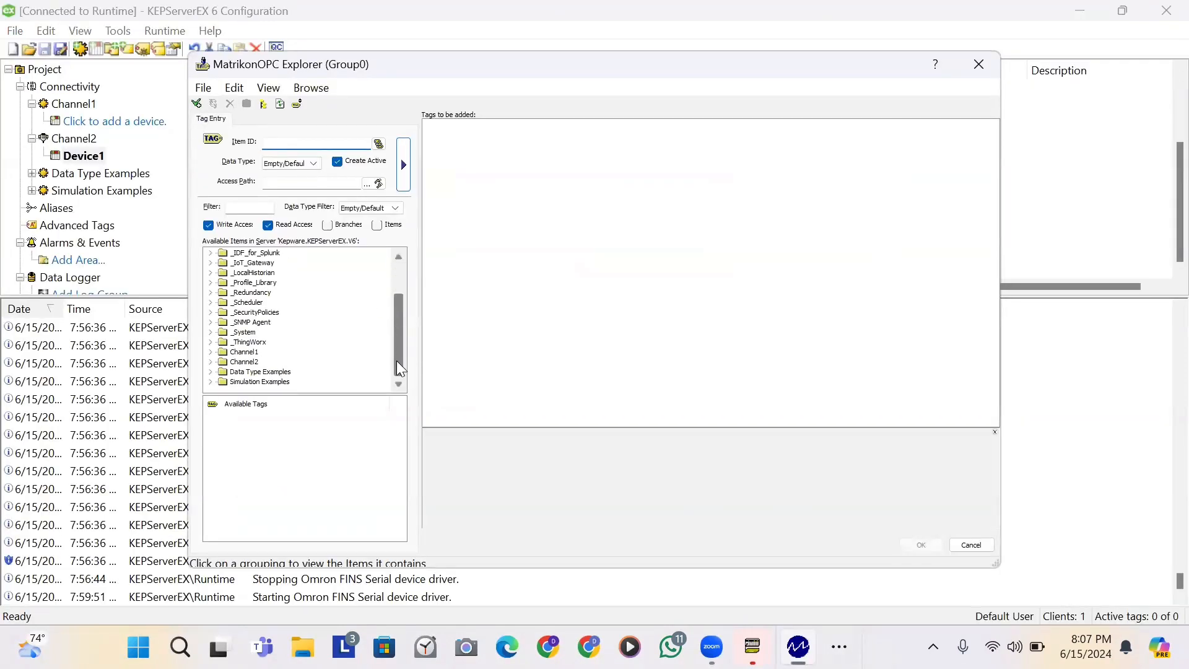
left_click(212, 363)
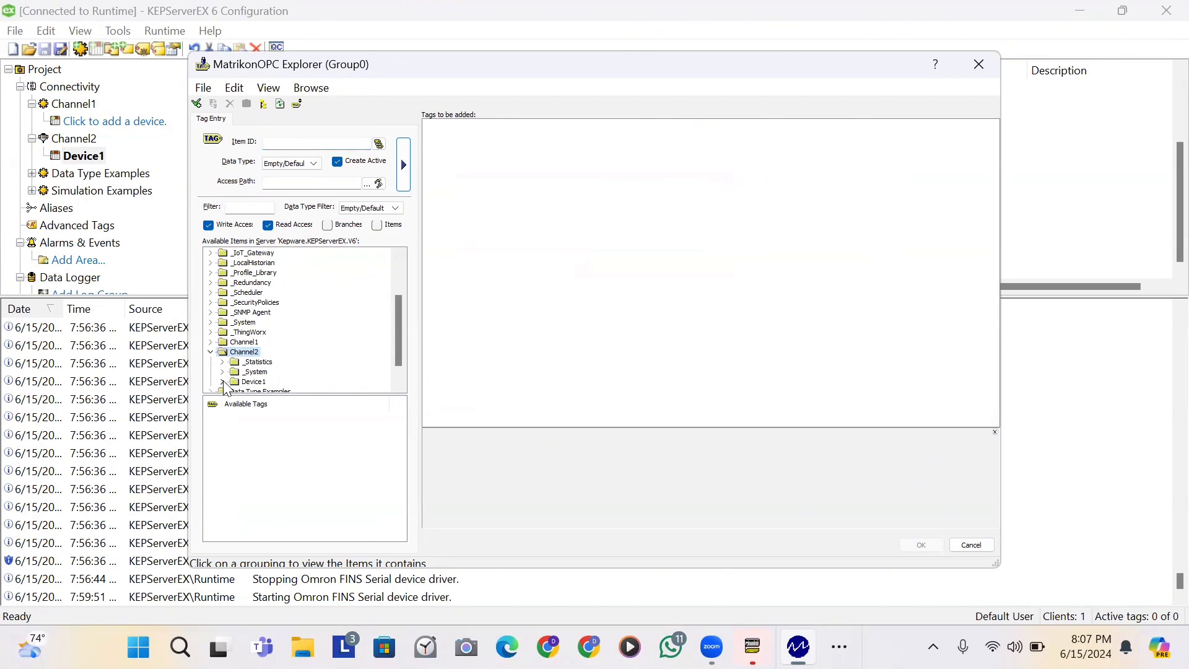
left_click(223, 382)
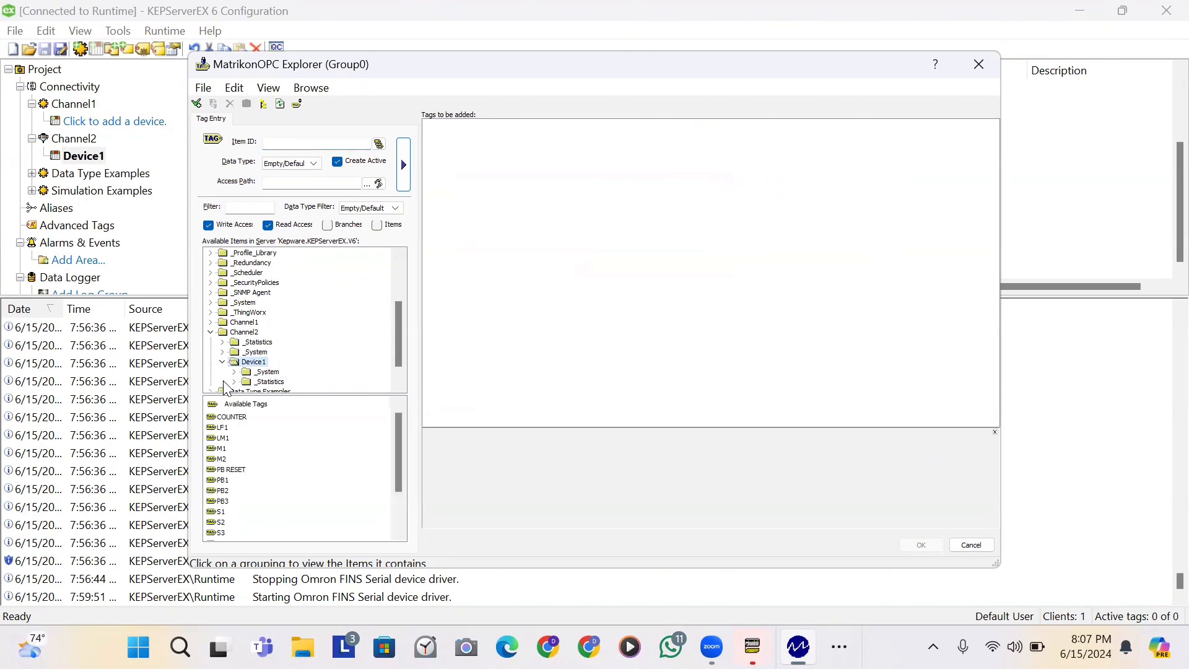
- Add the Device1 tags COUNTER, LF1, LM1, M1, M2, PB RESET, PB1 to PB3, S1 to S7 and TIMER to Group0
double_click(232, 417)
double_click(225, 427)
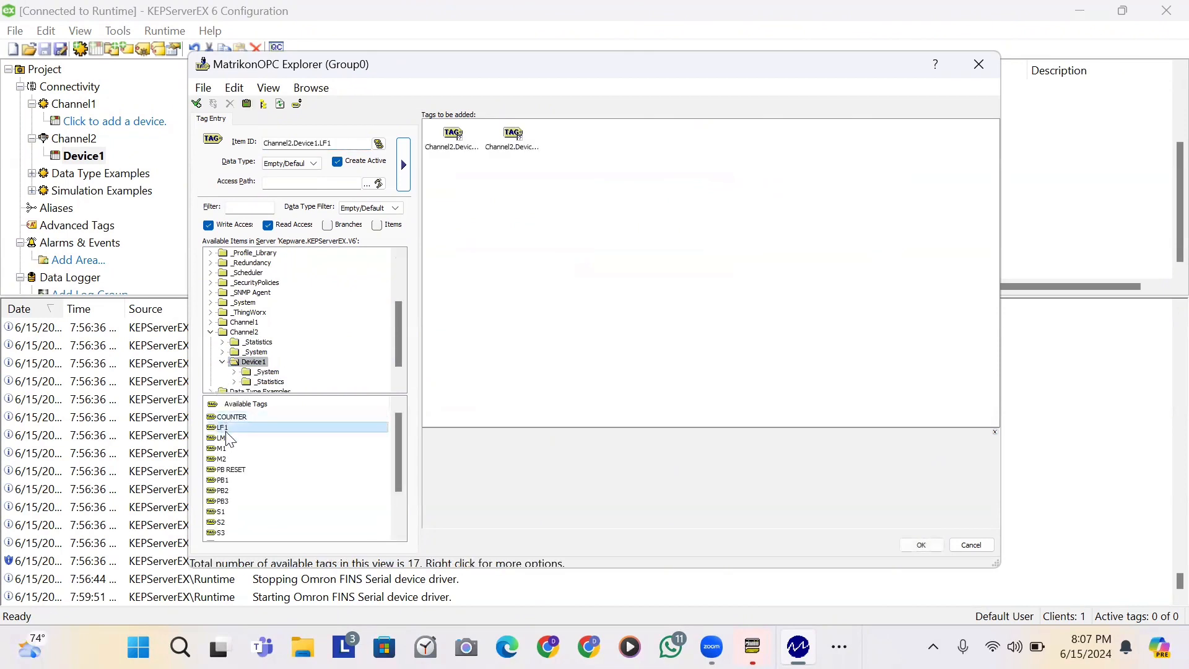
double_click(226, 438)
double_click(225, 448)
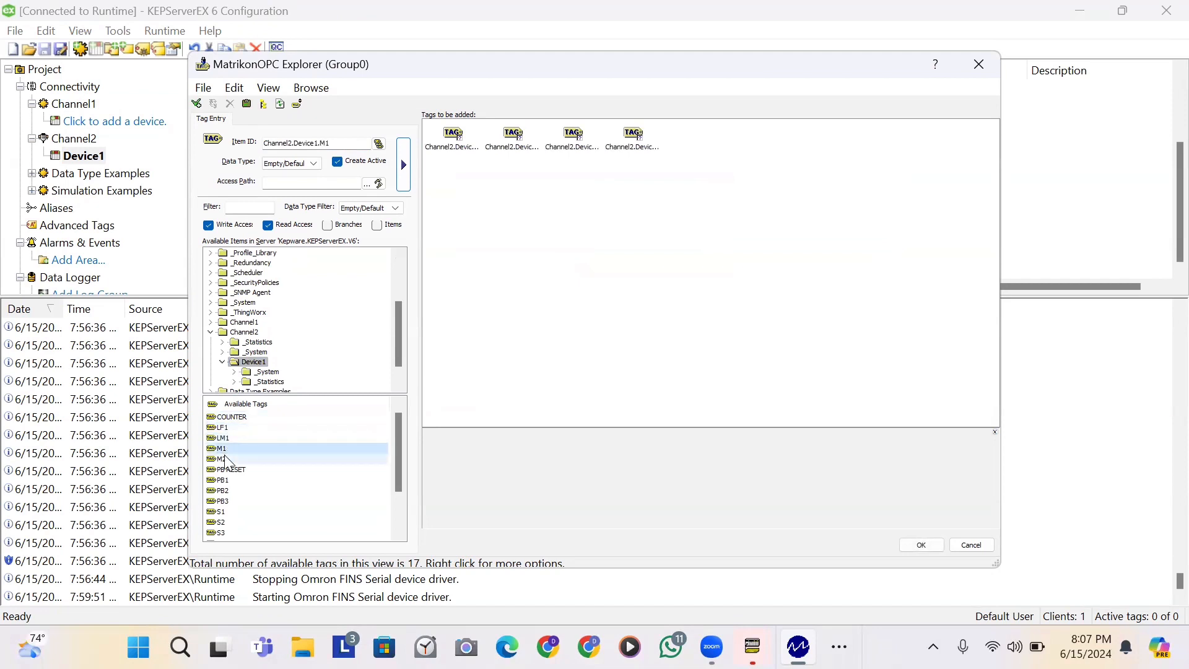
double_click(225, 459)
double_click(226, 470)
double_click(227, 480)
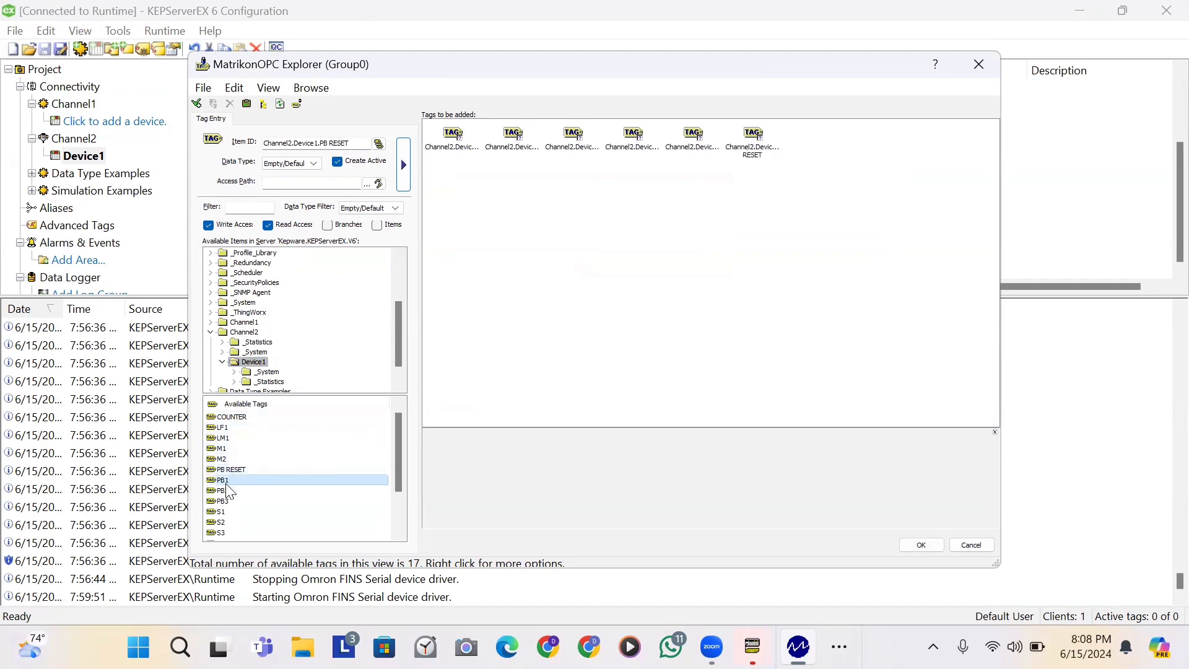
double_click(227, 490)
double_click(227, 501)
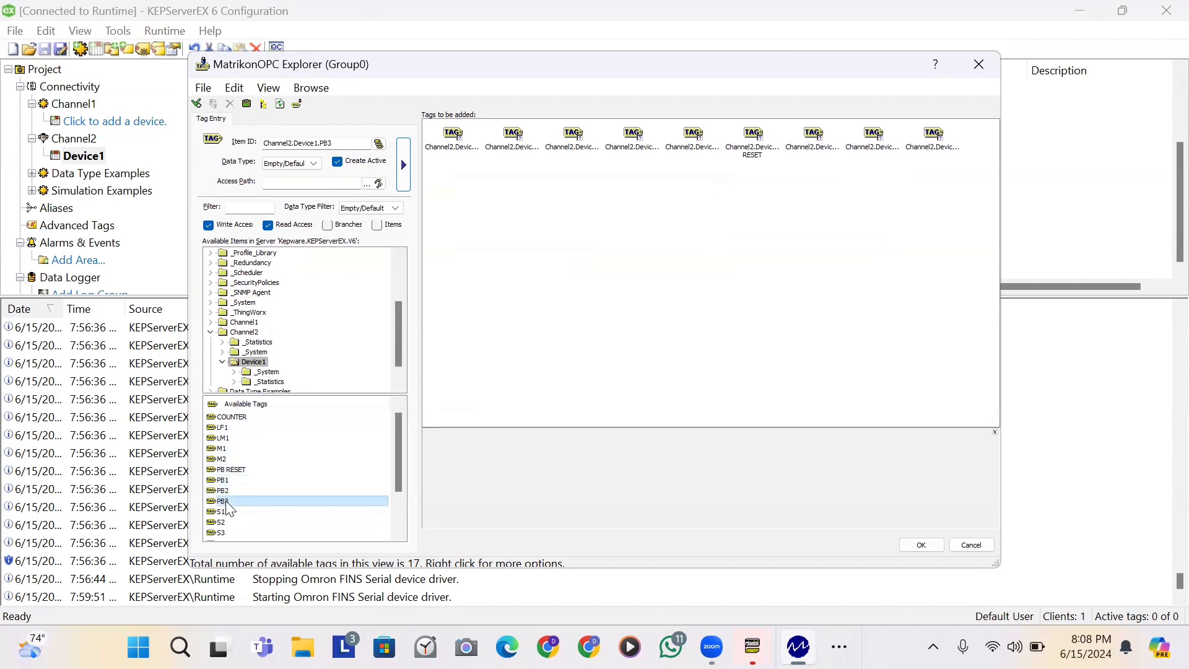
double_click(226, 511)
double_click(226, 522)
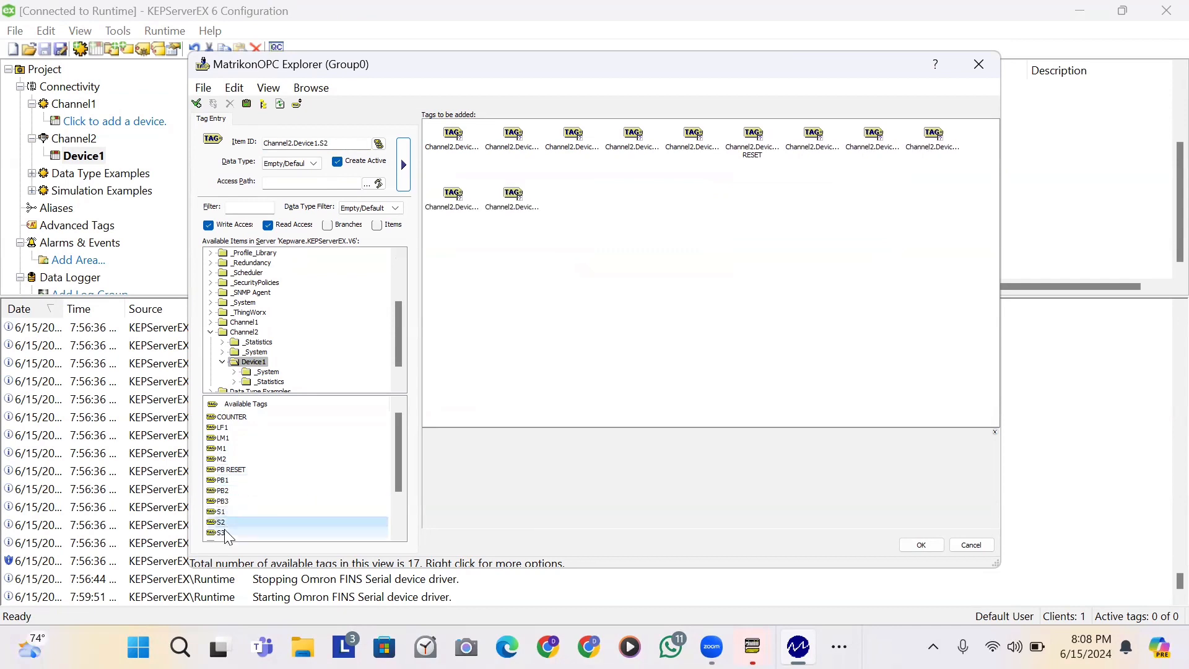
double_click(224, 533)
left_click_drag(401, 488, 399, 527)
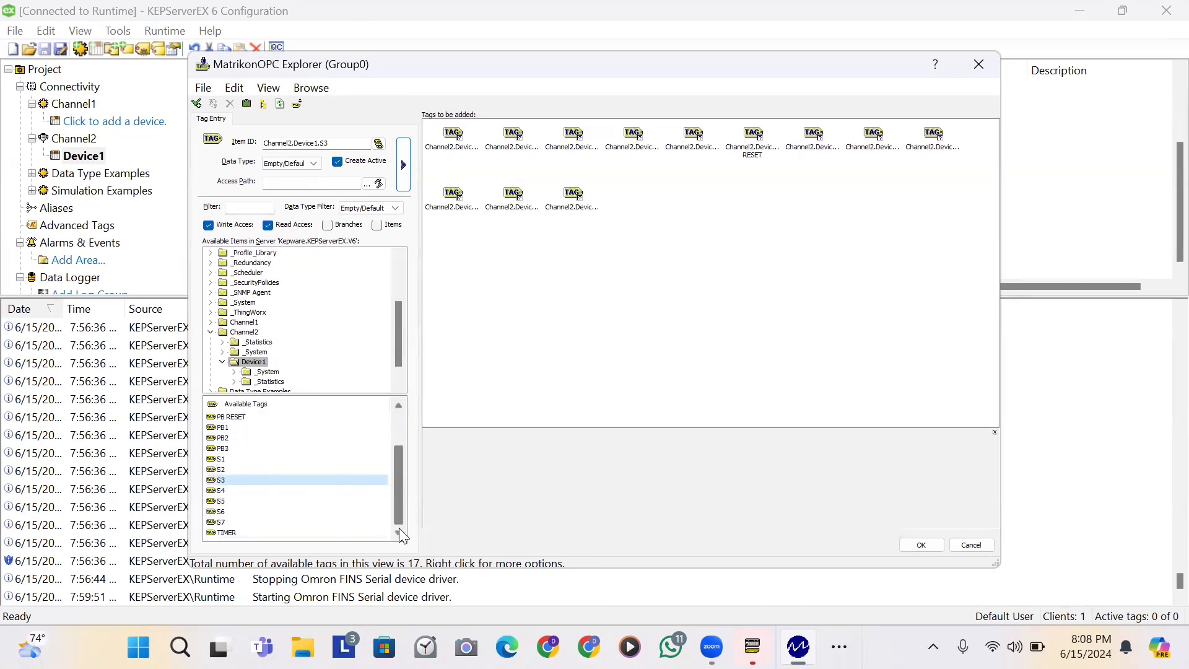
double_click(287, 493)
double_click(287, 502)
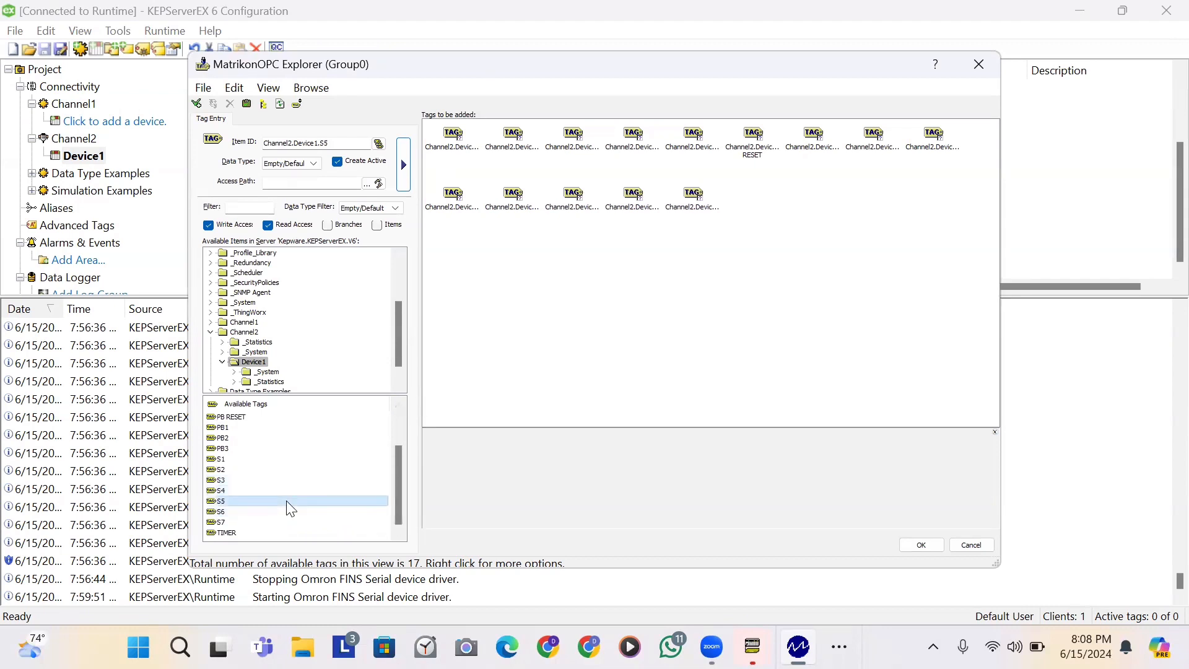
double_click(285, 512)
double_click(287, 522)
double_click(282, 533)
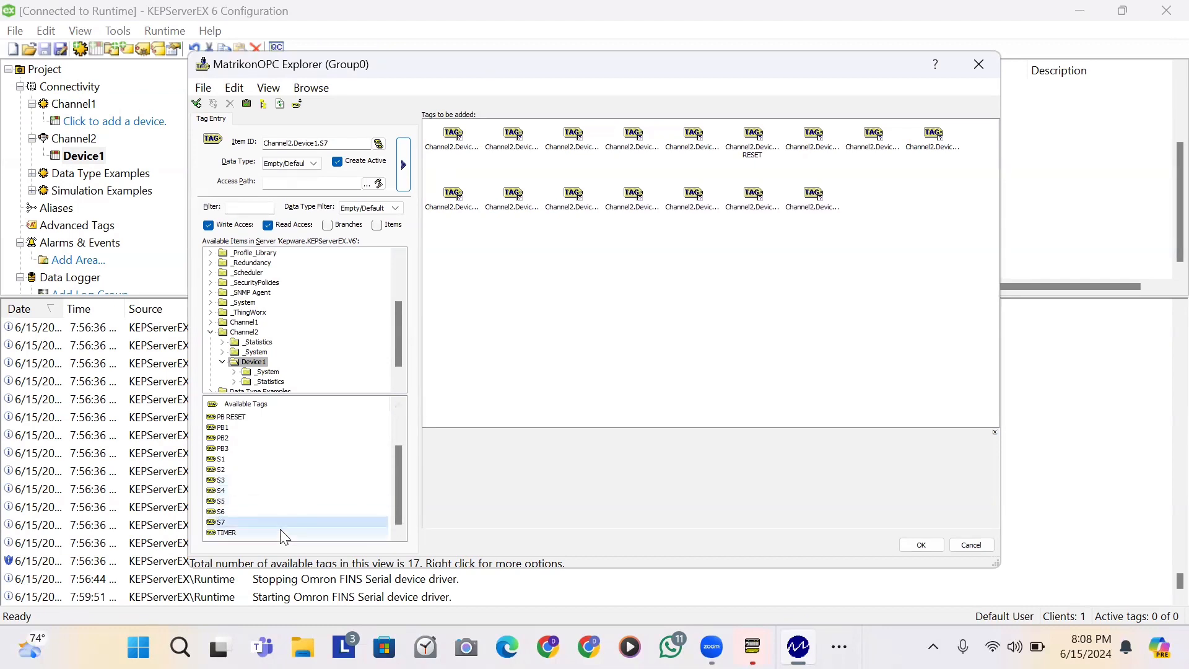
left_click(903, 542)
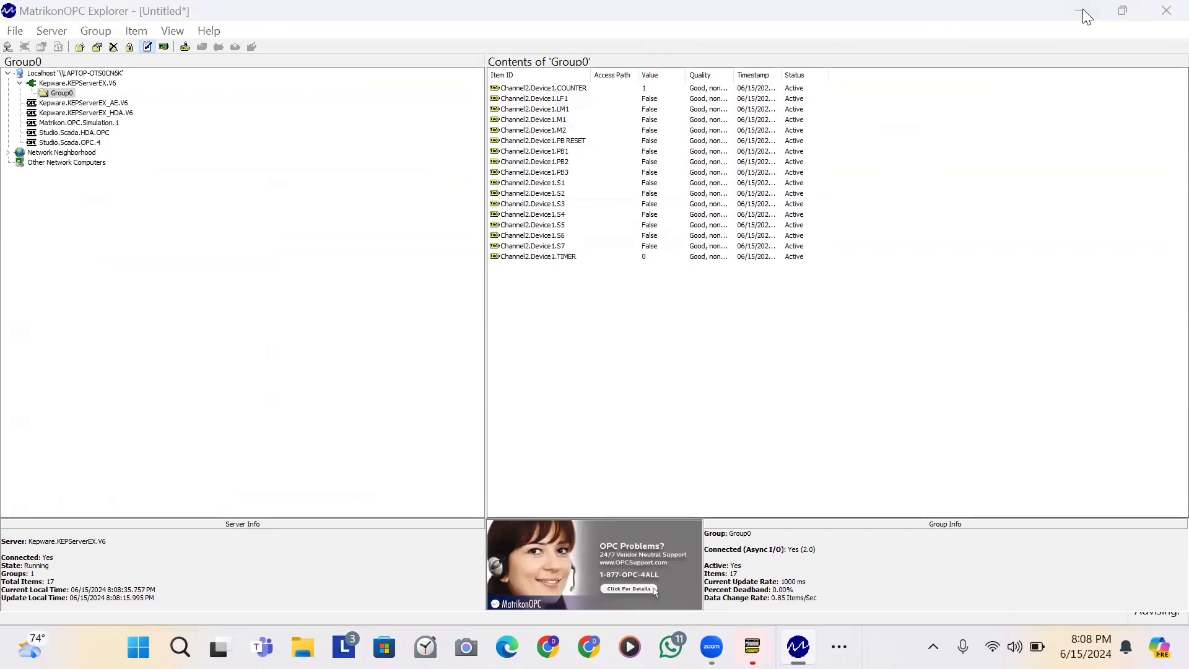
- View the CX-Programmer ladder diagram, then return to MatrikonOPC Explorer to examine the Group0 tag values and quality
left_click(1067, 20)
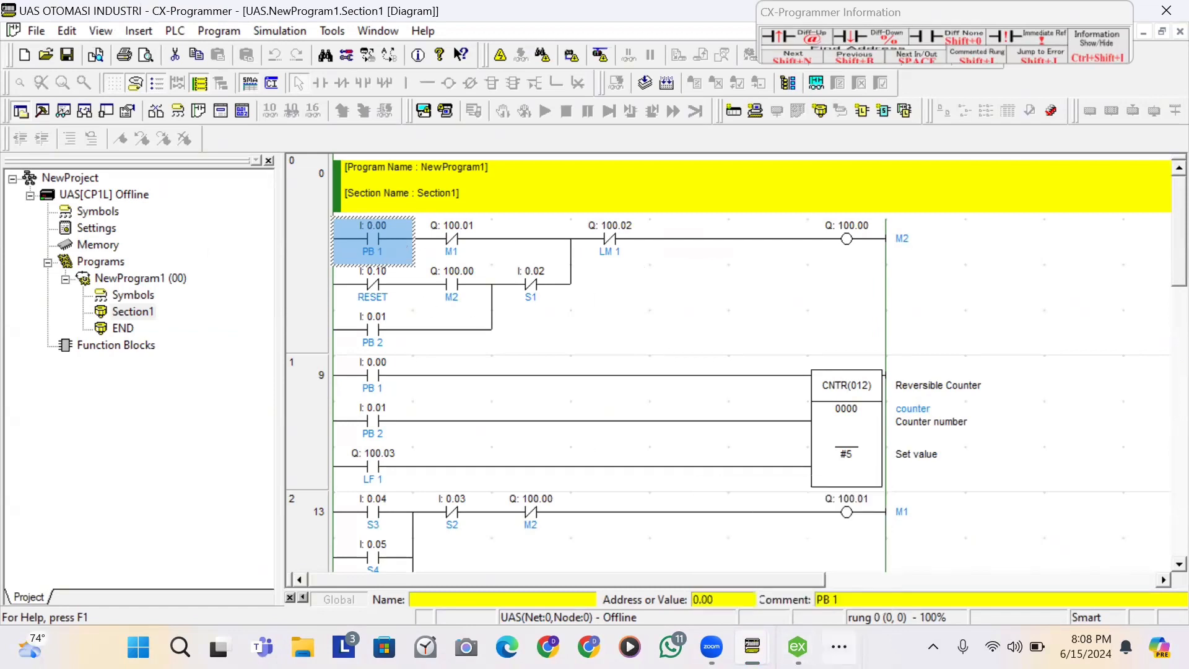
left_click(839, 646)
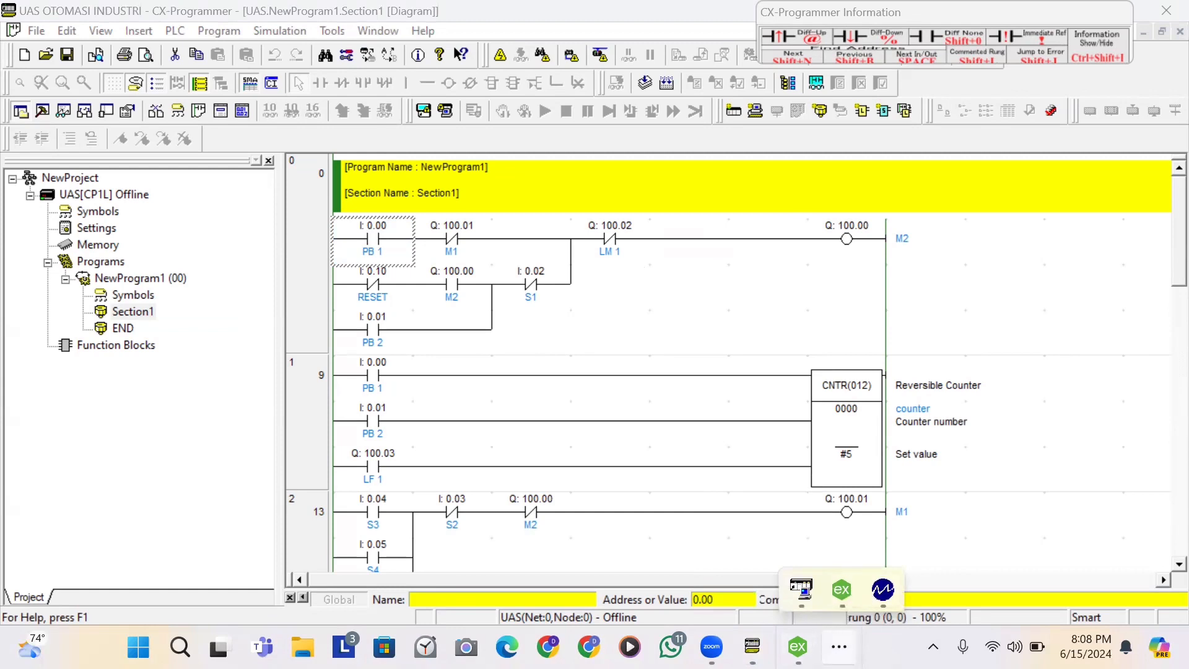
mouse_move(842, 589)
left_click(882, 594)
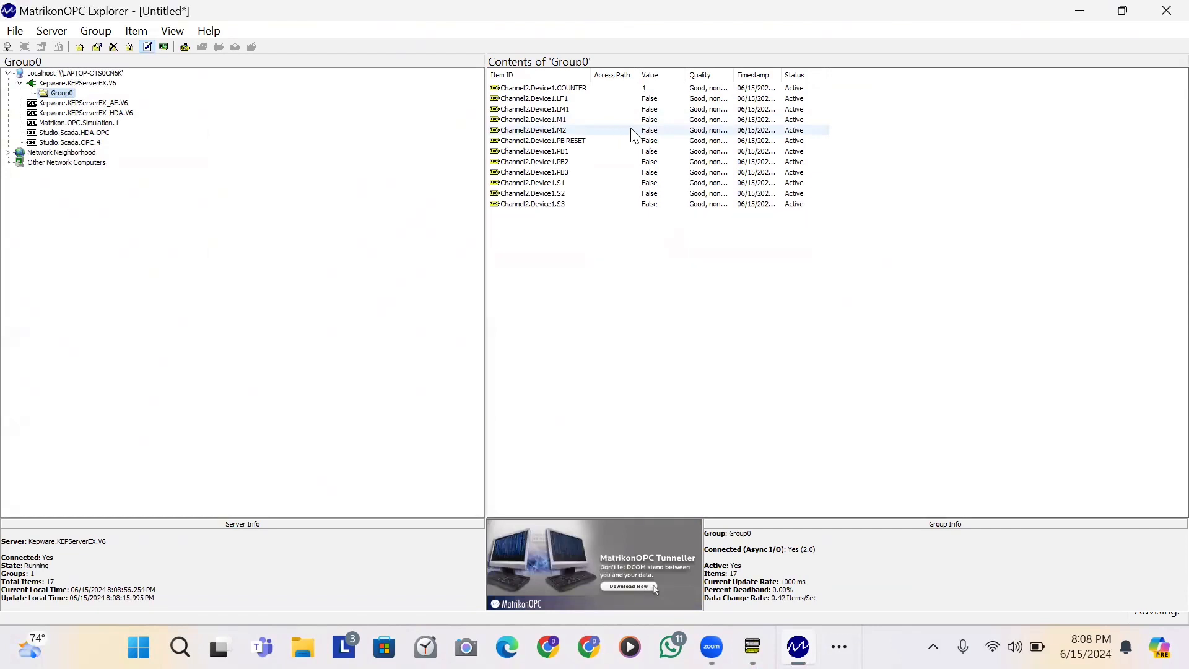
- Switch to the CX-Programmer ladder diagram and set the timer fault TIM 0000 set value in rung 4 to #1000
mouse_move(752, 647)
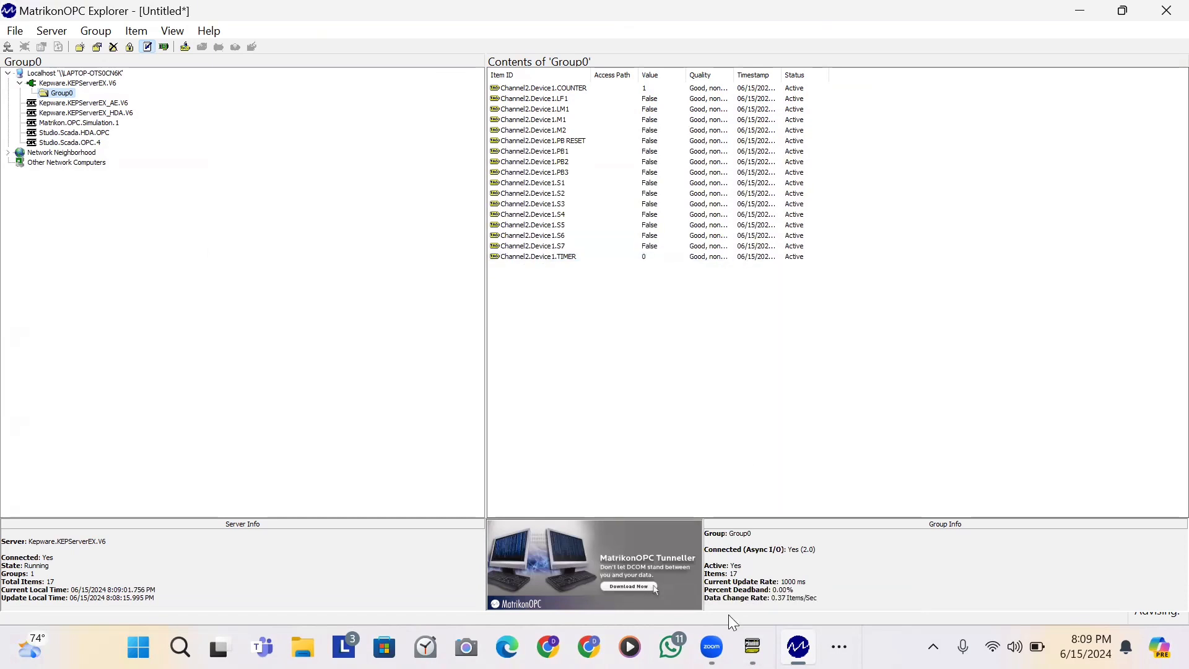
mouse_move(712, 647)
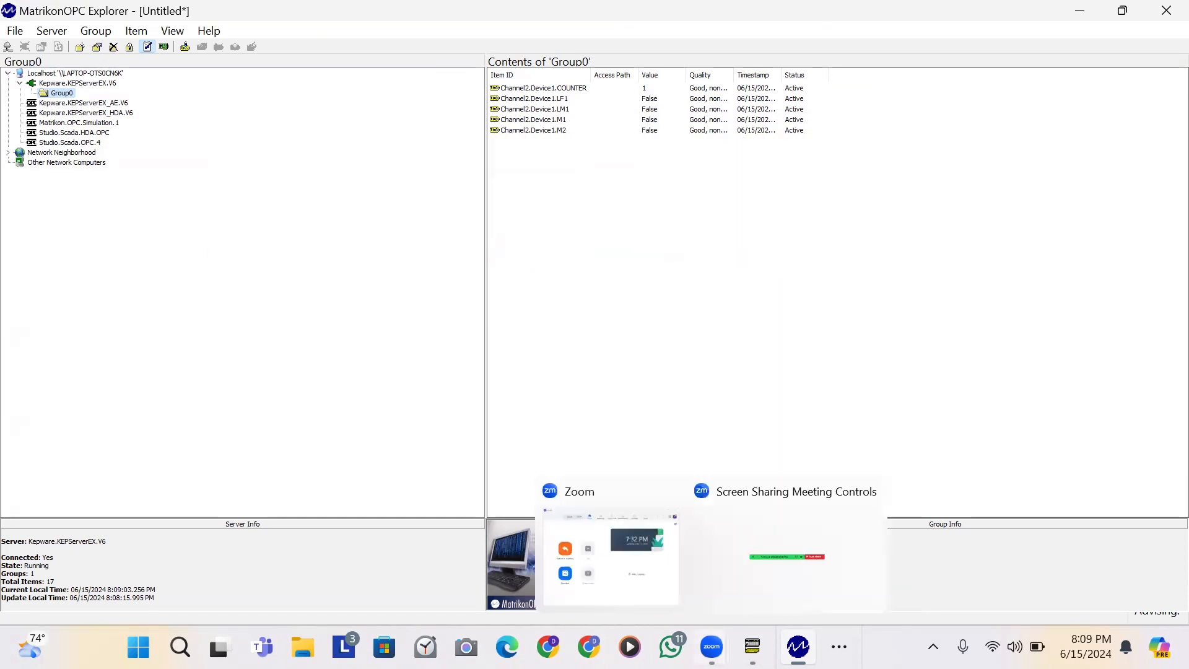
left_click(681, 557)
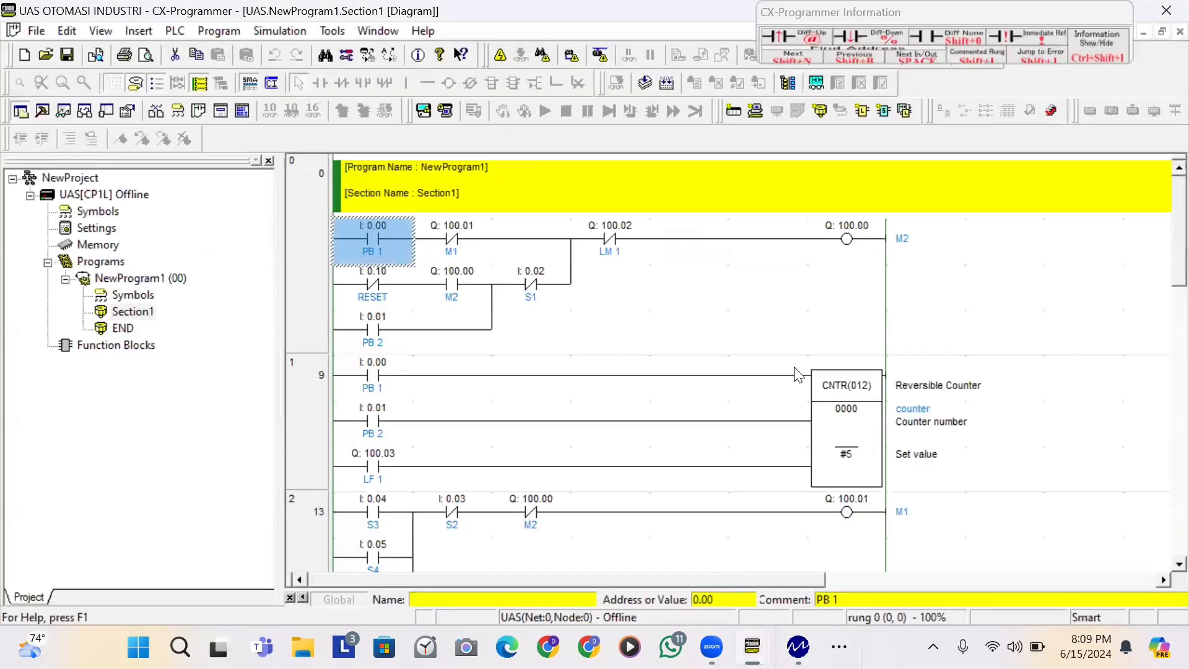
scroll(1160, 248, "down", 10)
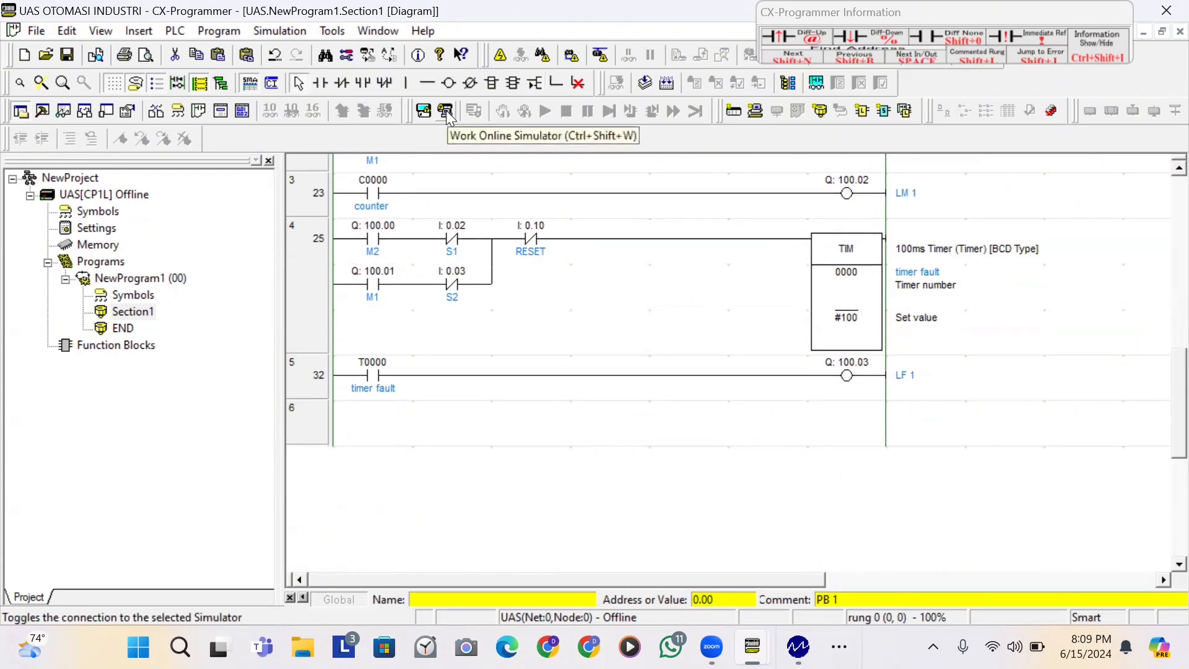
double_click(846, 317)
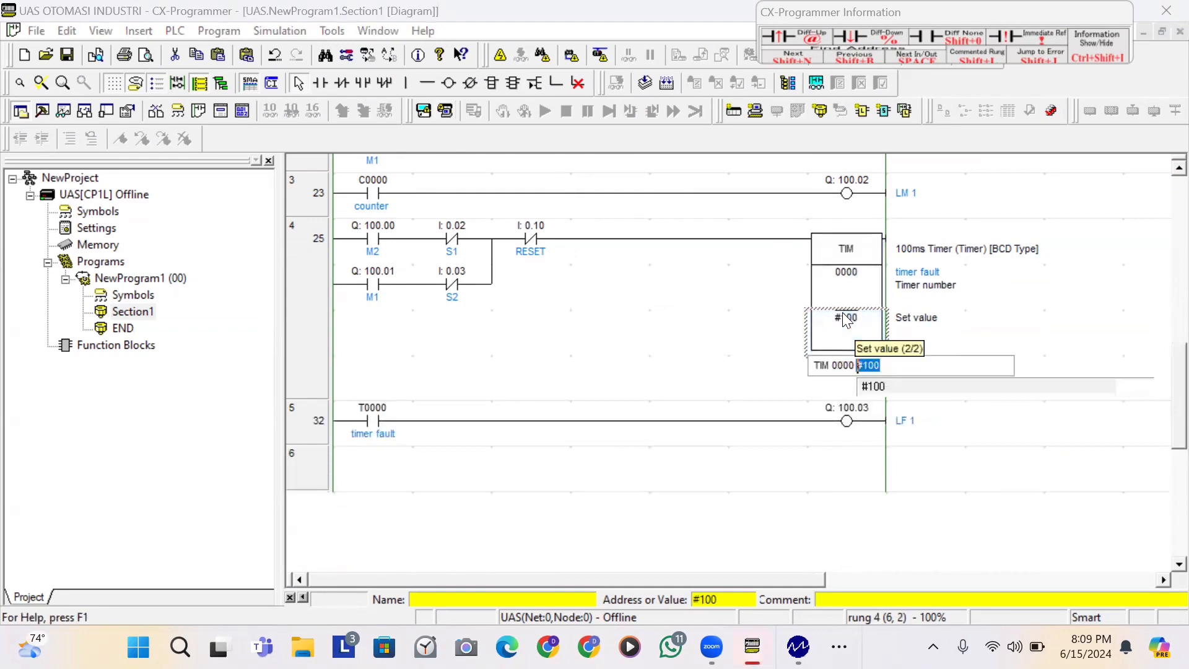
type("000")
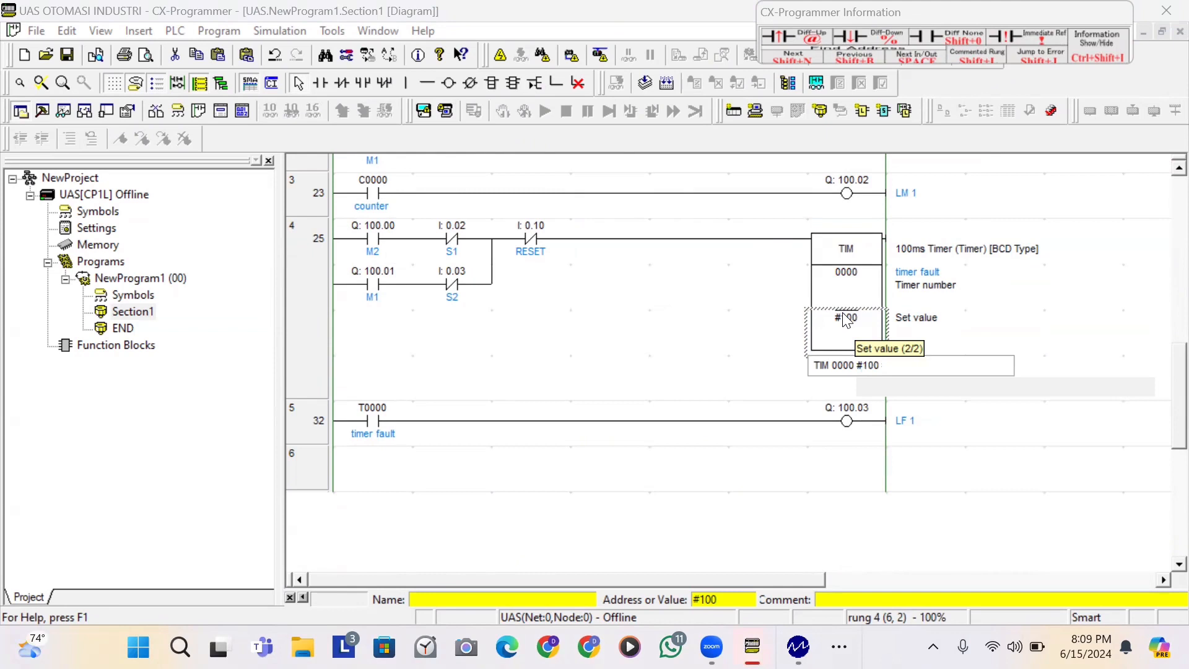
key("Return")
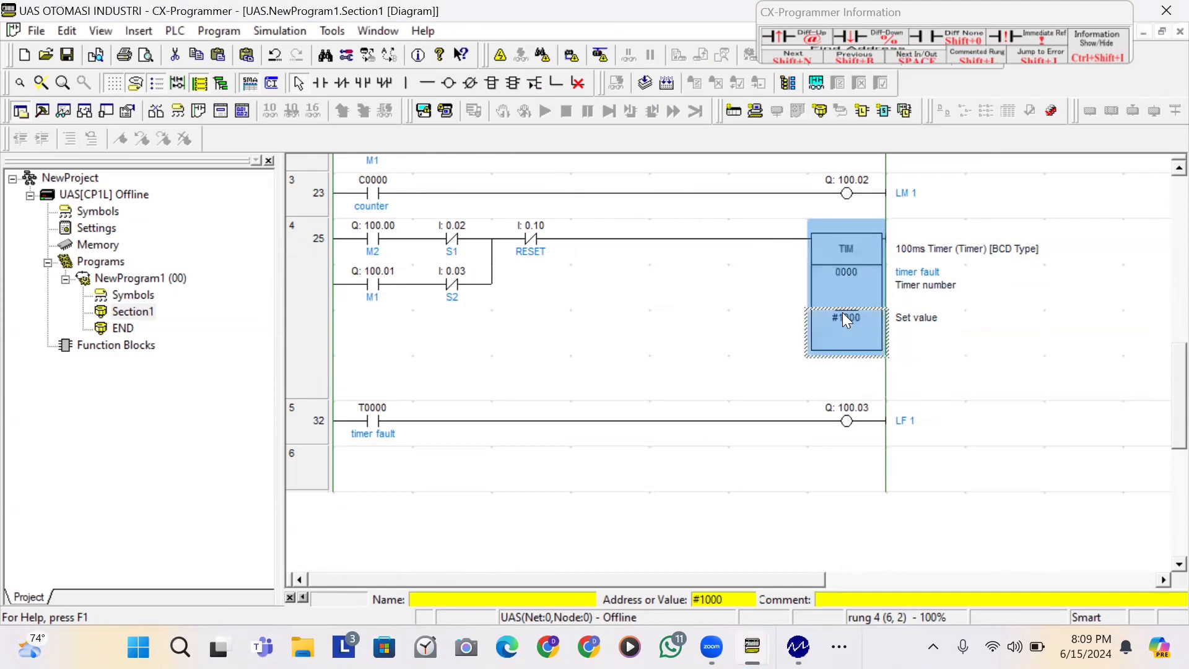
- Work online with the simulator to download the program, then check the CX-Simulator connection windows
left_click(442, 115)
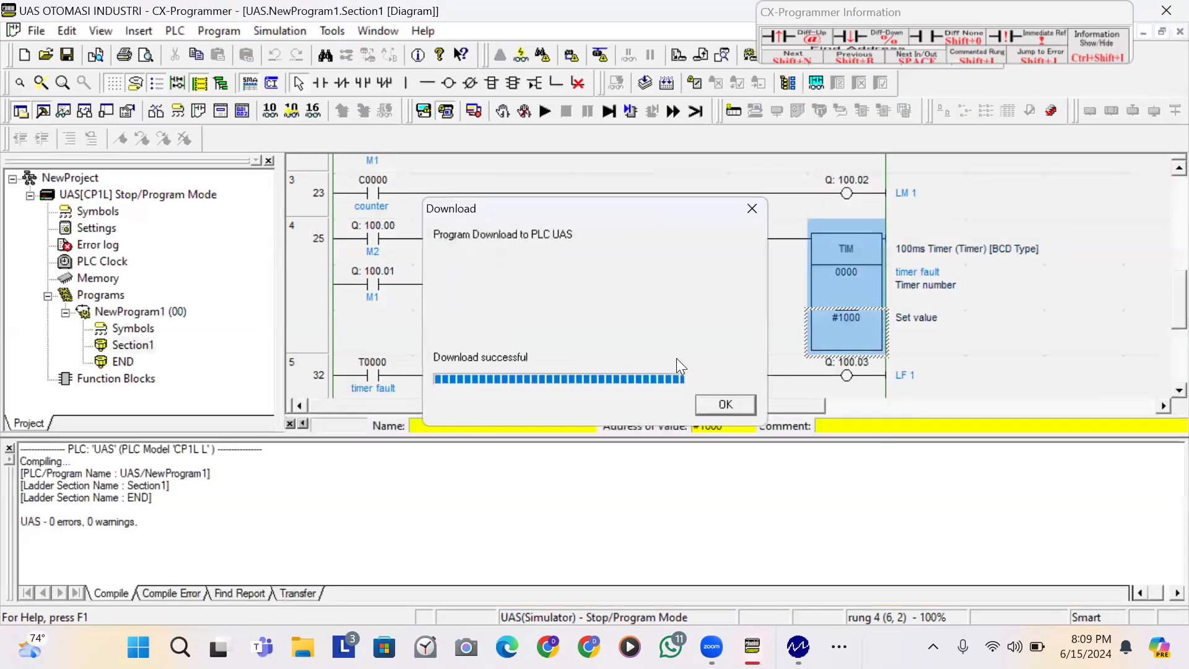
left_click(839, 646)
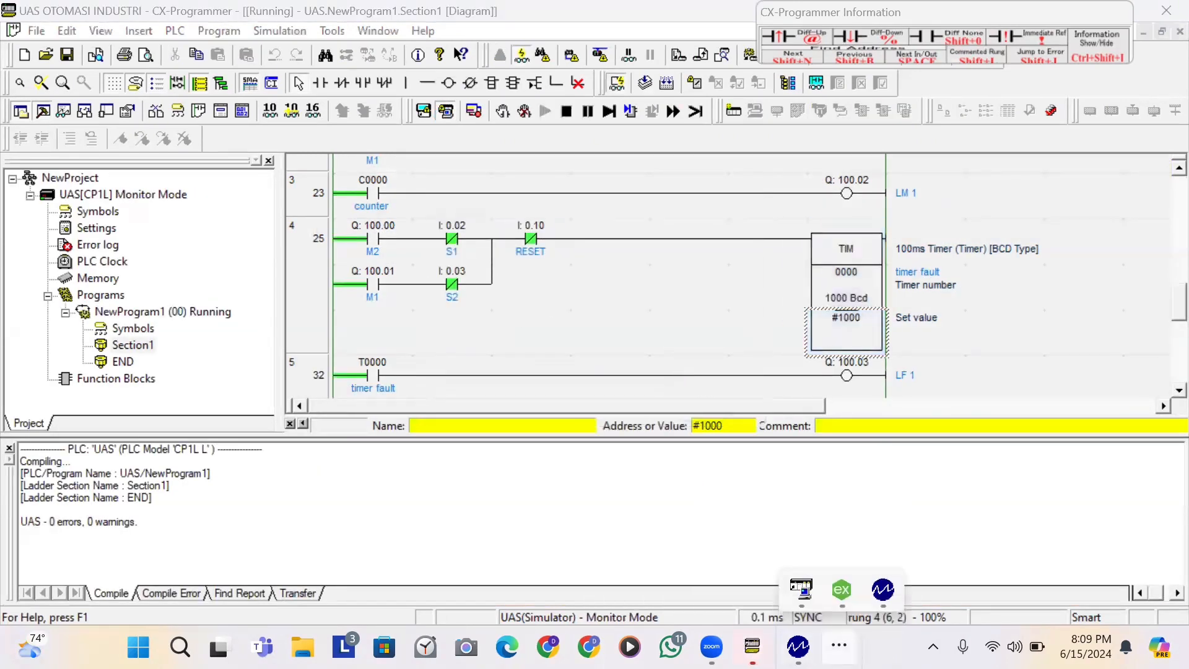
left_click(799, 591)
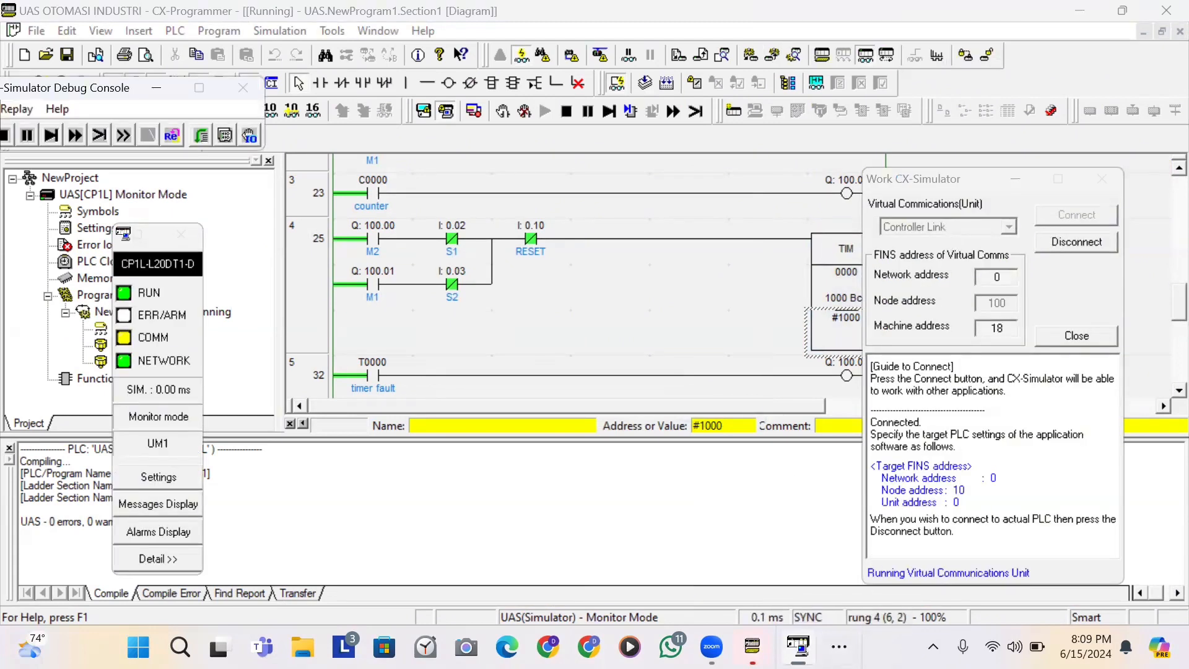
left_click(799, 646)
left_click(839, 646)
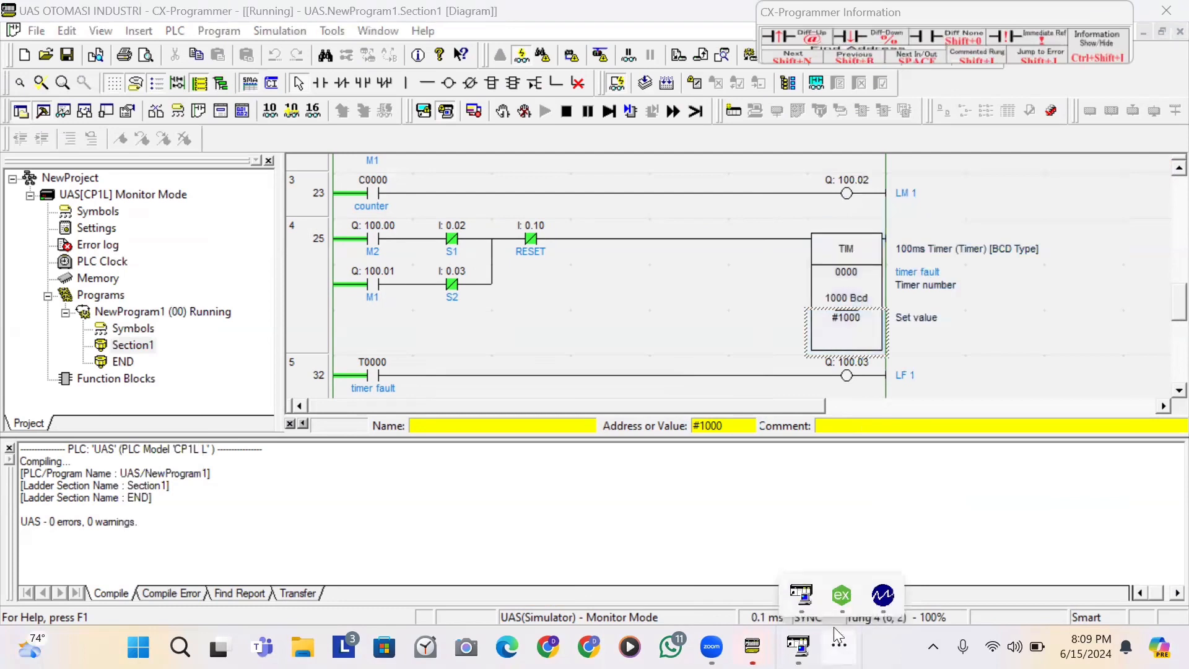
- Switch to MatrikonOPC Explorer and write True to the PB1 tag in Group0
left_click(881, 587)
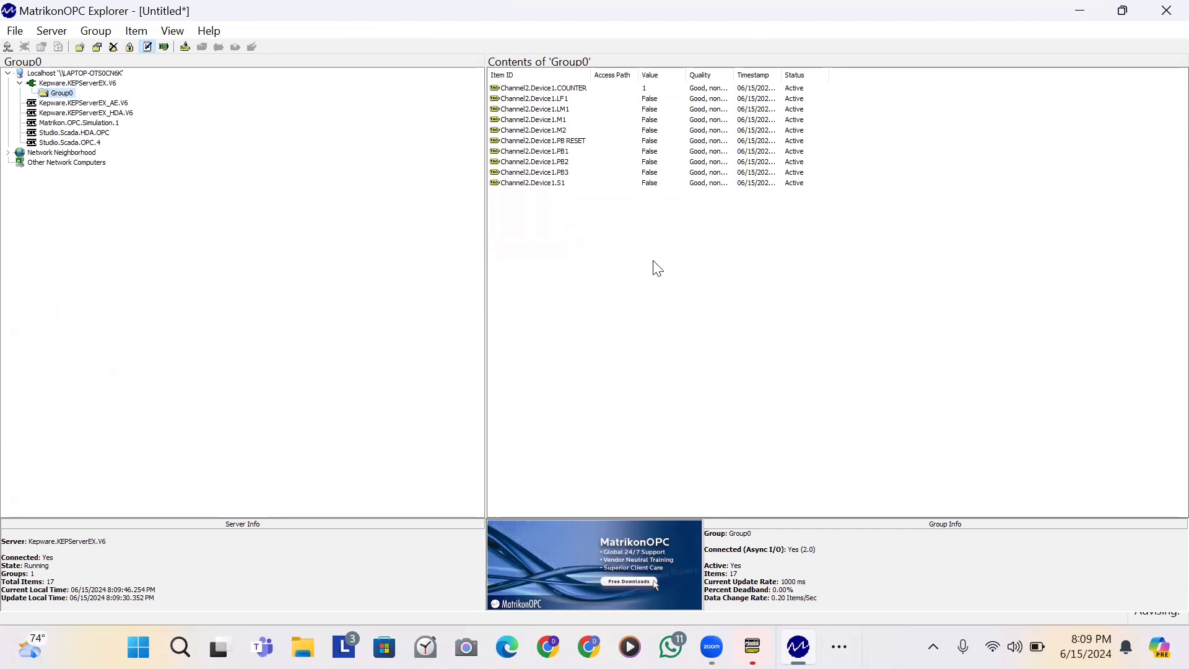
double_click(649, 159)
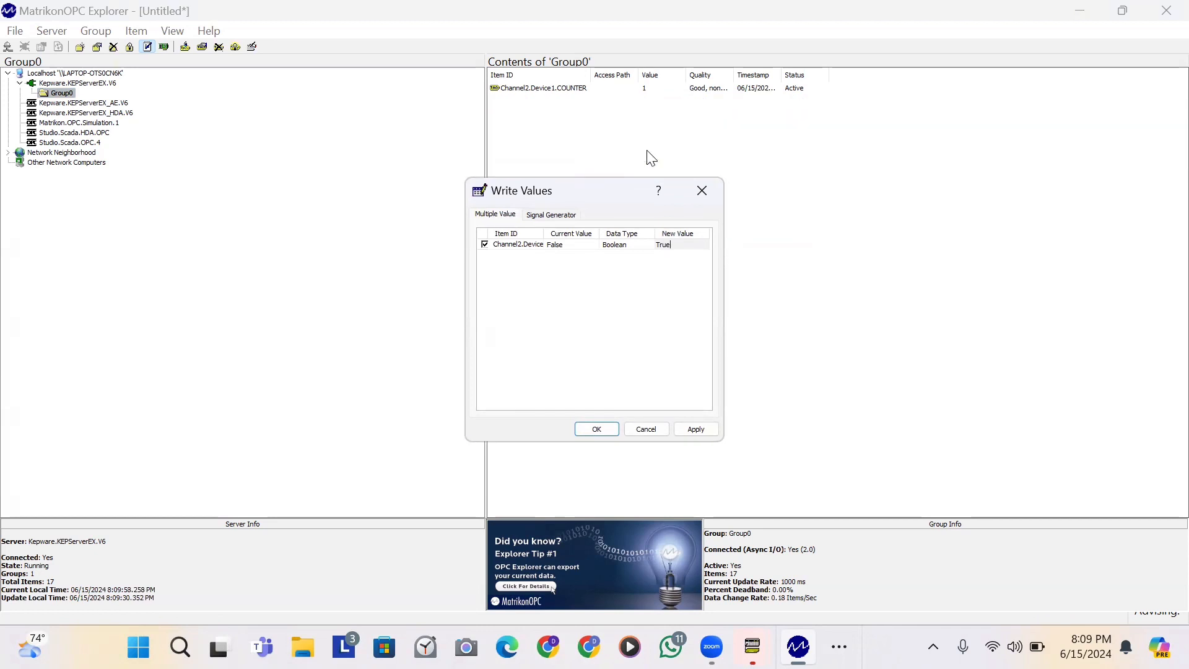
left_click(587, 432)
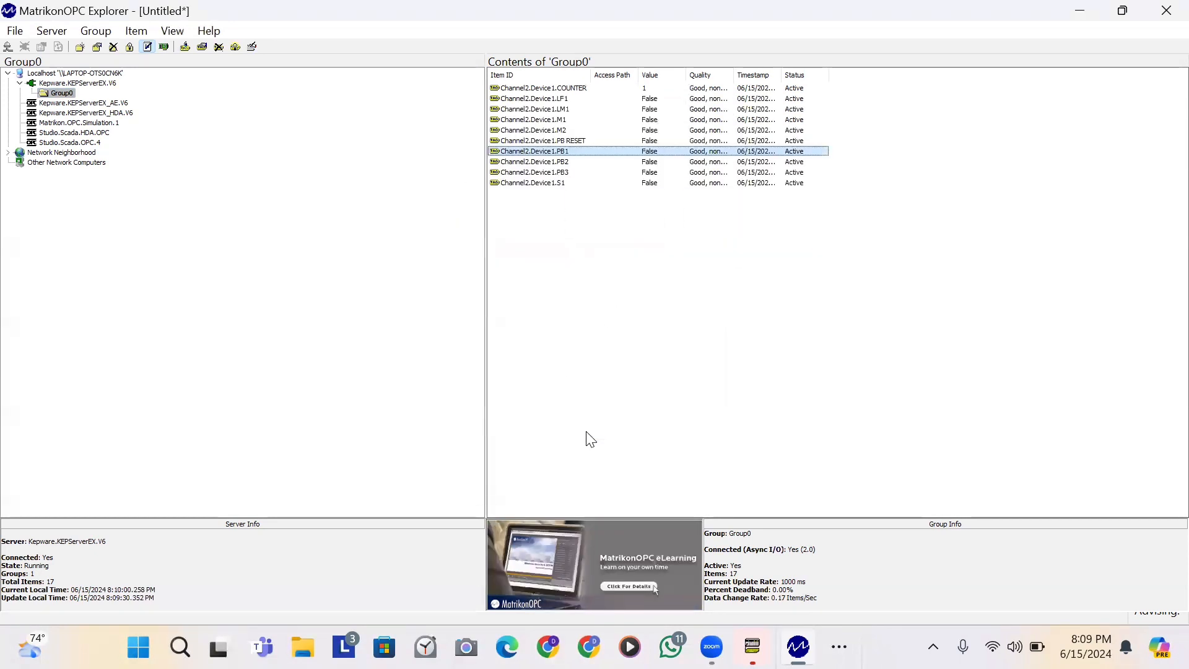
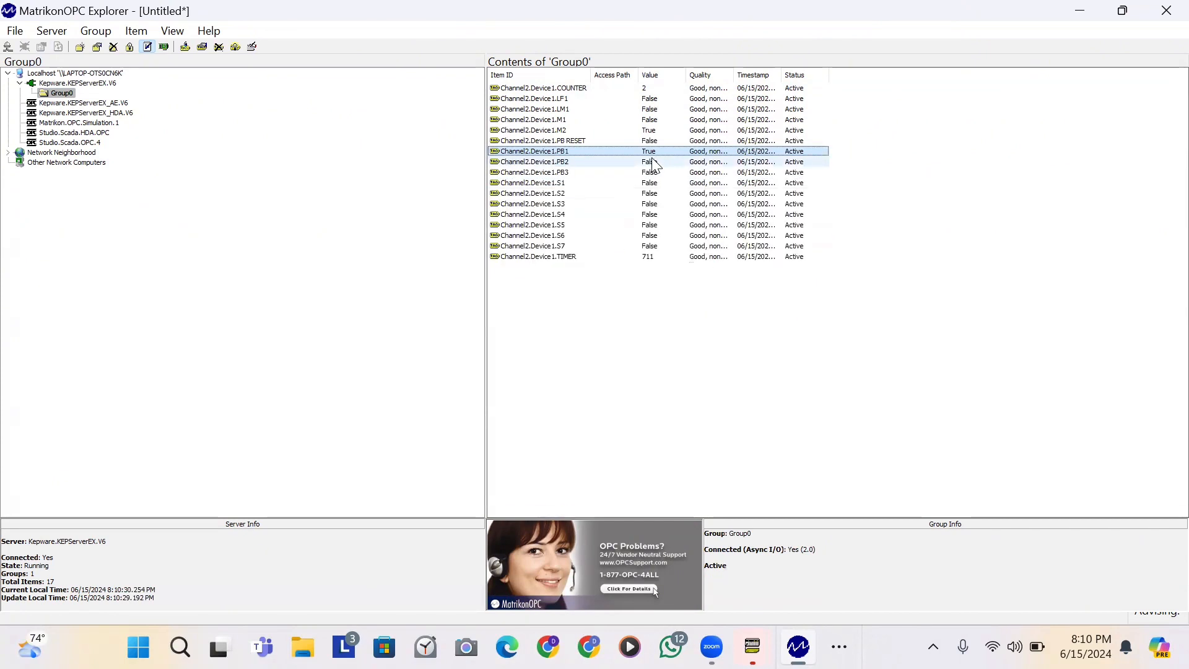
double_click(651, 154)
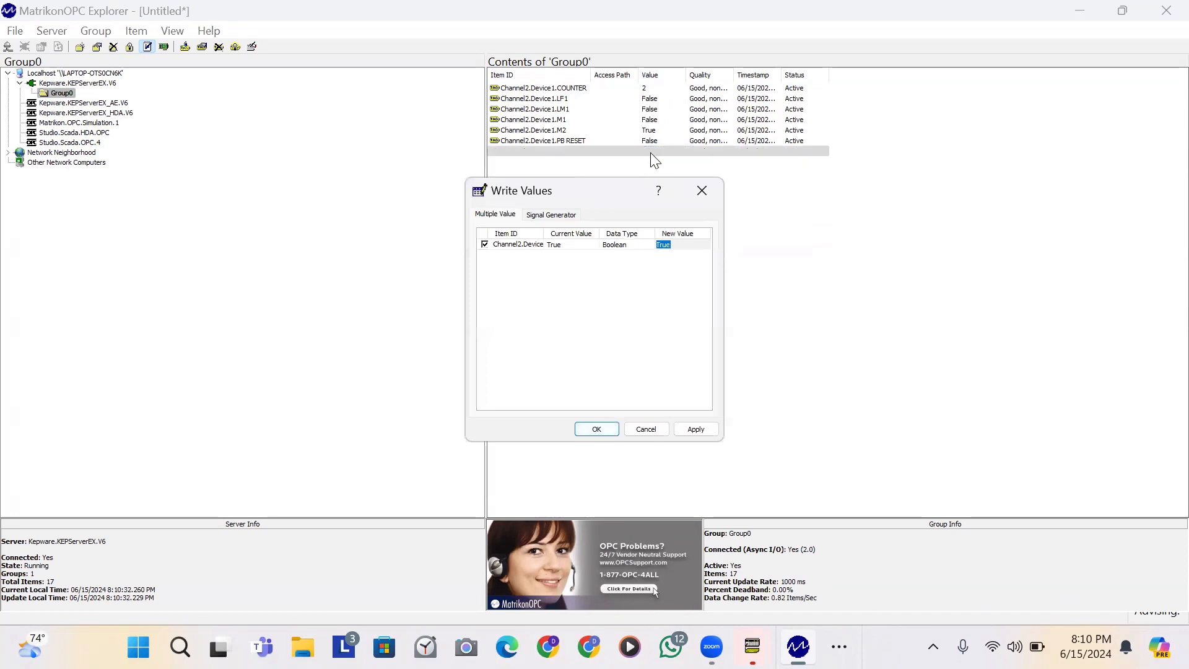
type("False")
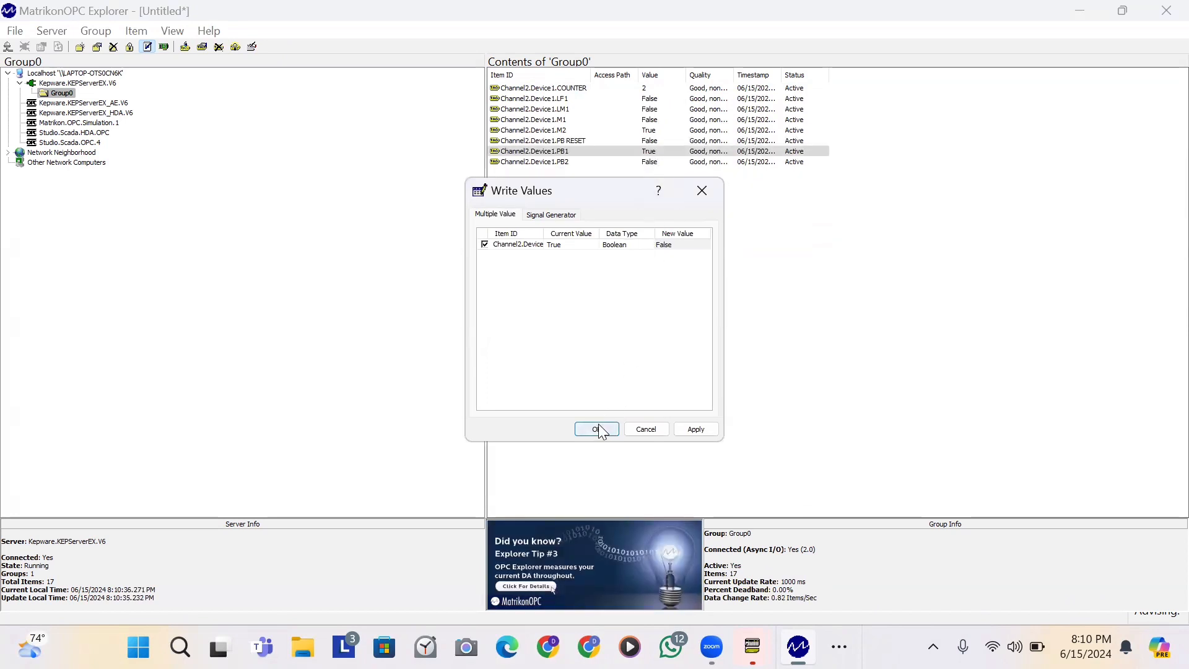
left_click(697, 187)
- Write False to the PB1 tag in Group0
double_click(649, 152)
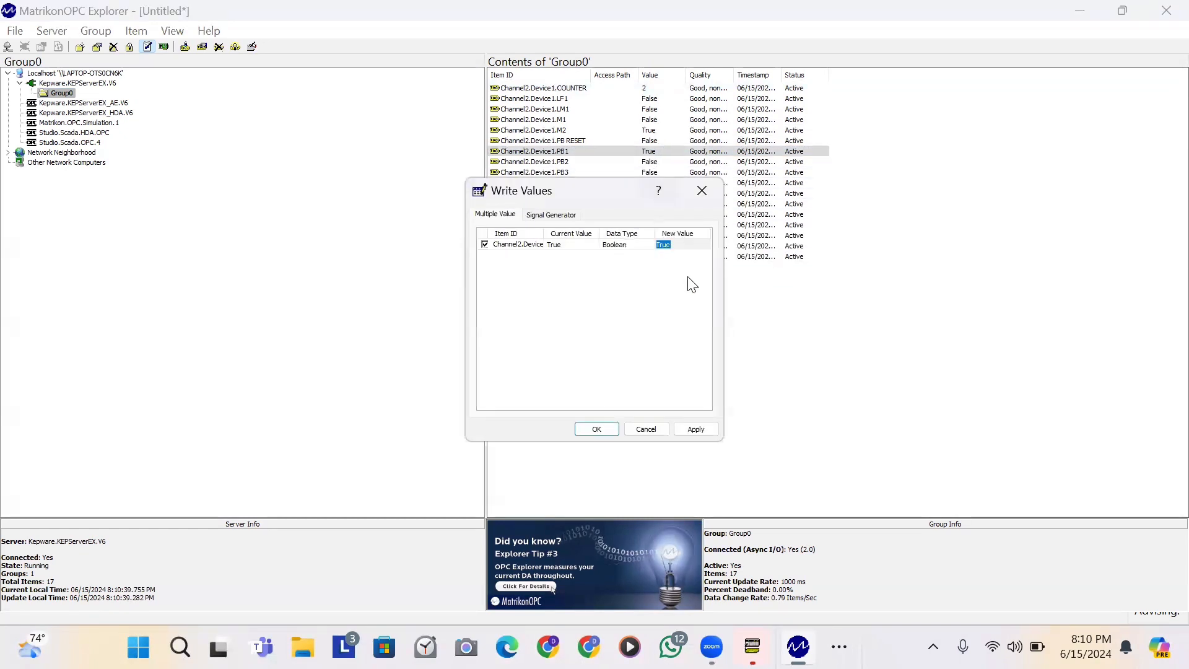
type("False")
left_click(596, 428)
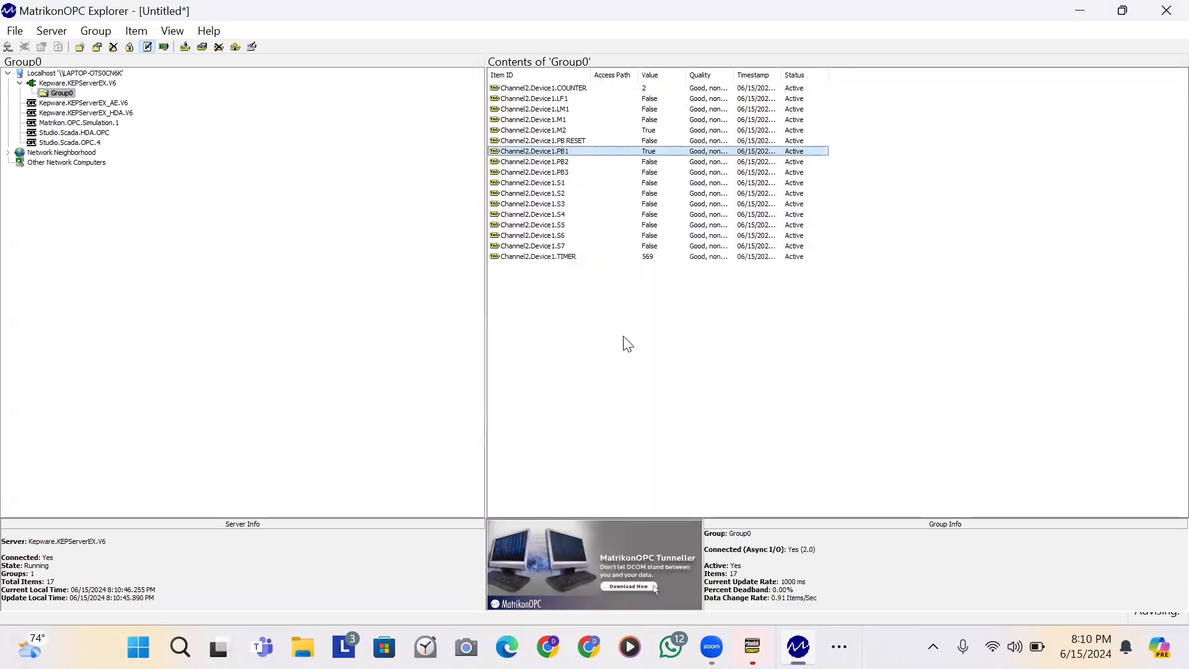
- Write True to the S1 tag in Group0
left_click(649, 131)
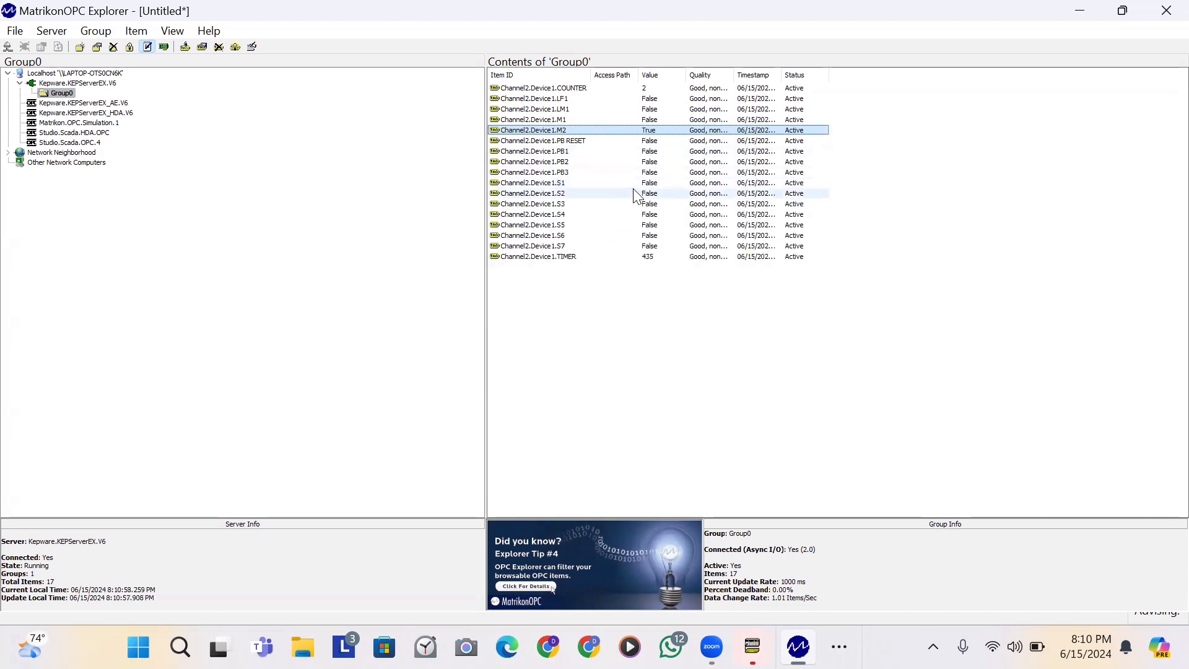
left_click(643, 183)
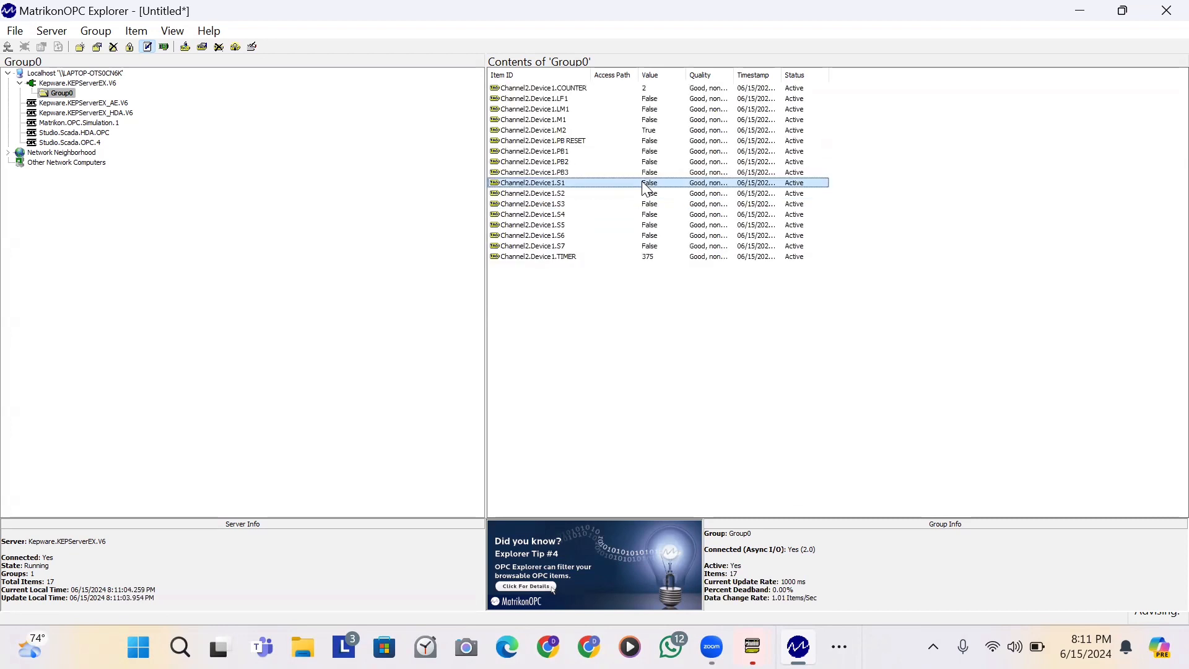
double_click(644, 186)
left_click(671, 245)
type("True")
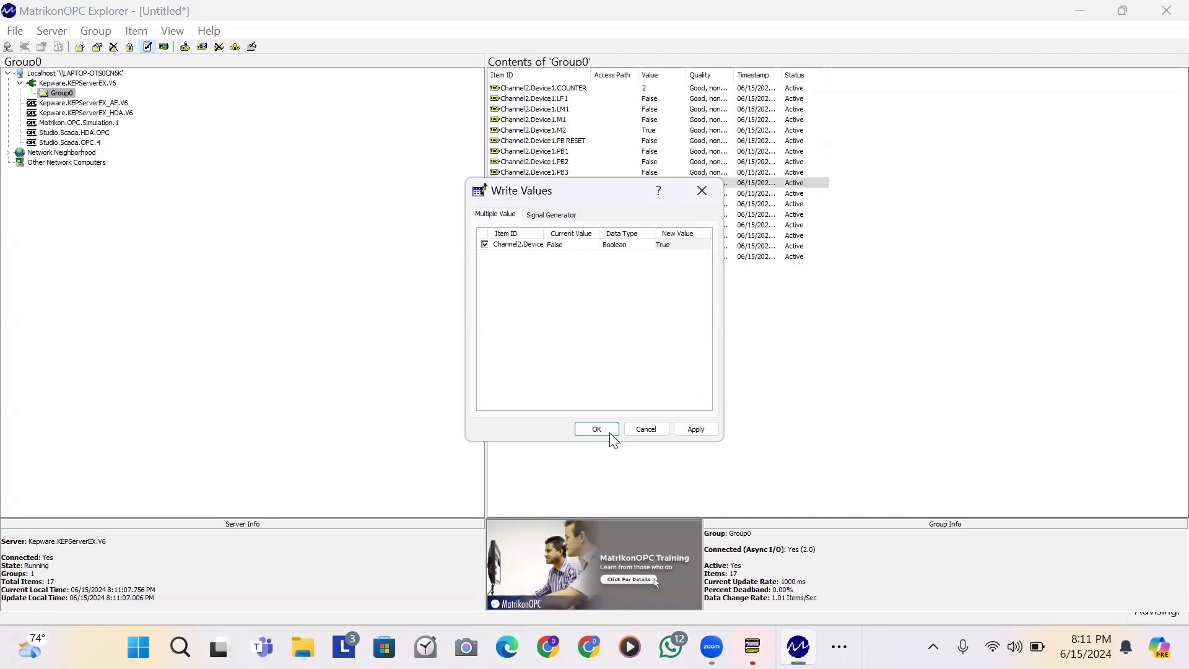
left_click(596, 429)
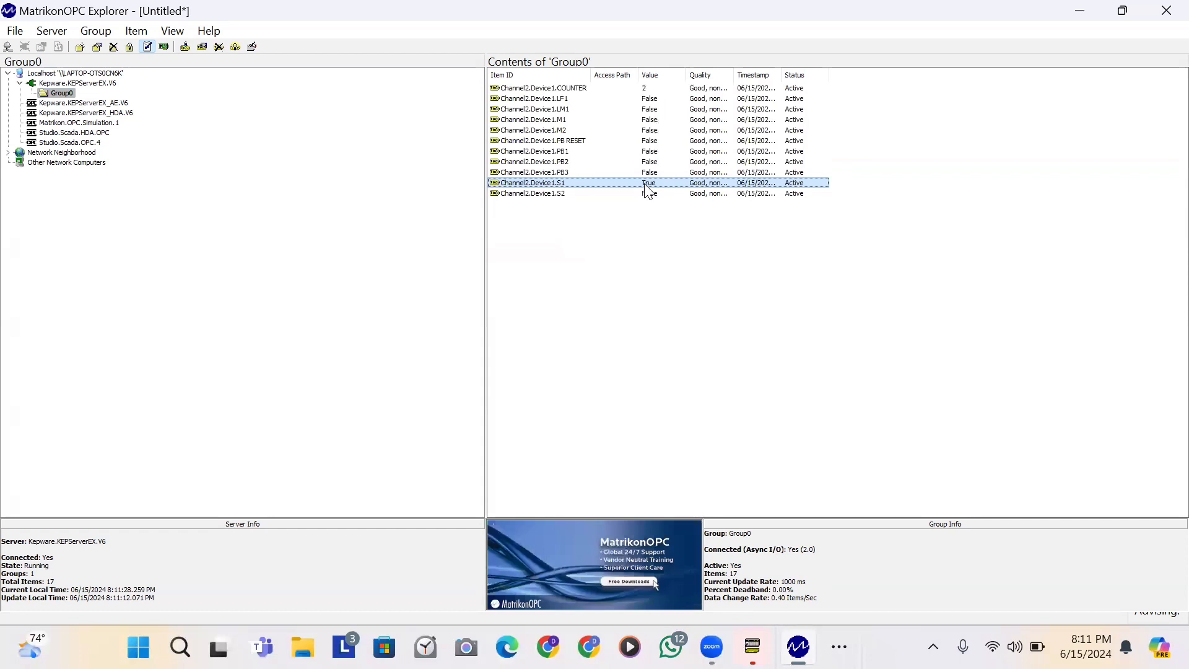
- Write False to the S1 tag in Group0
double_click(645, 184)
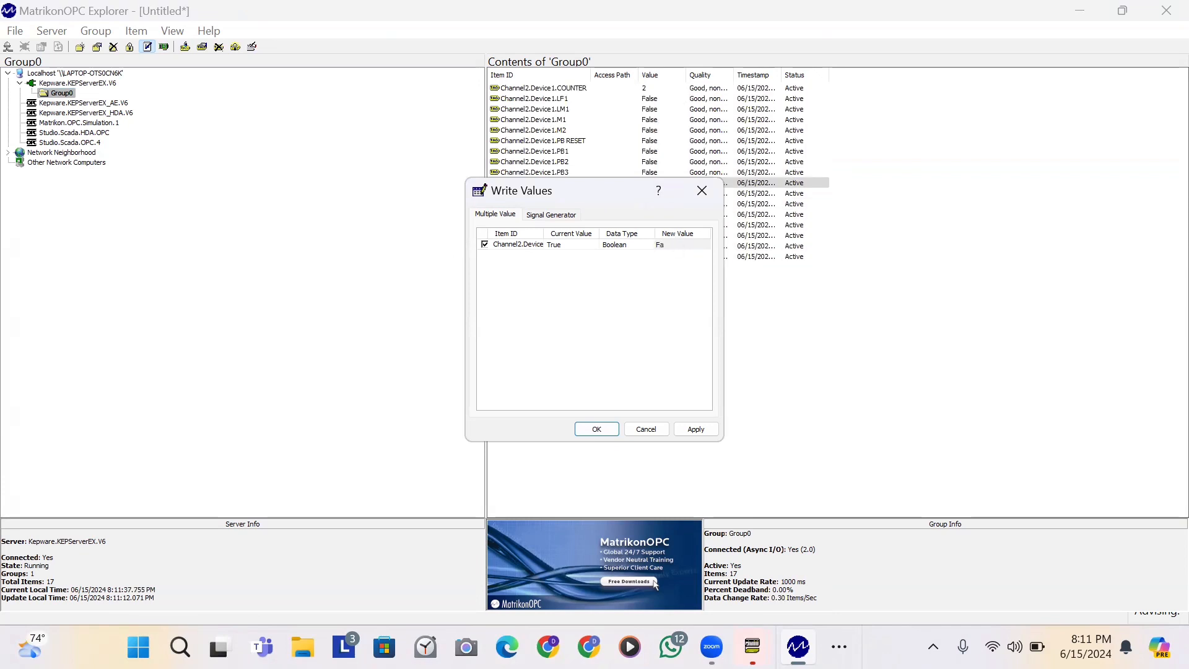
type("lse")
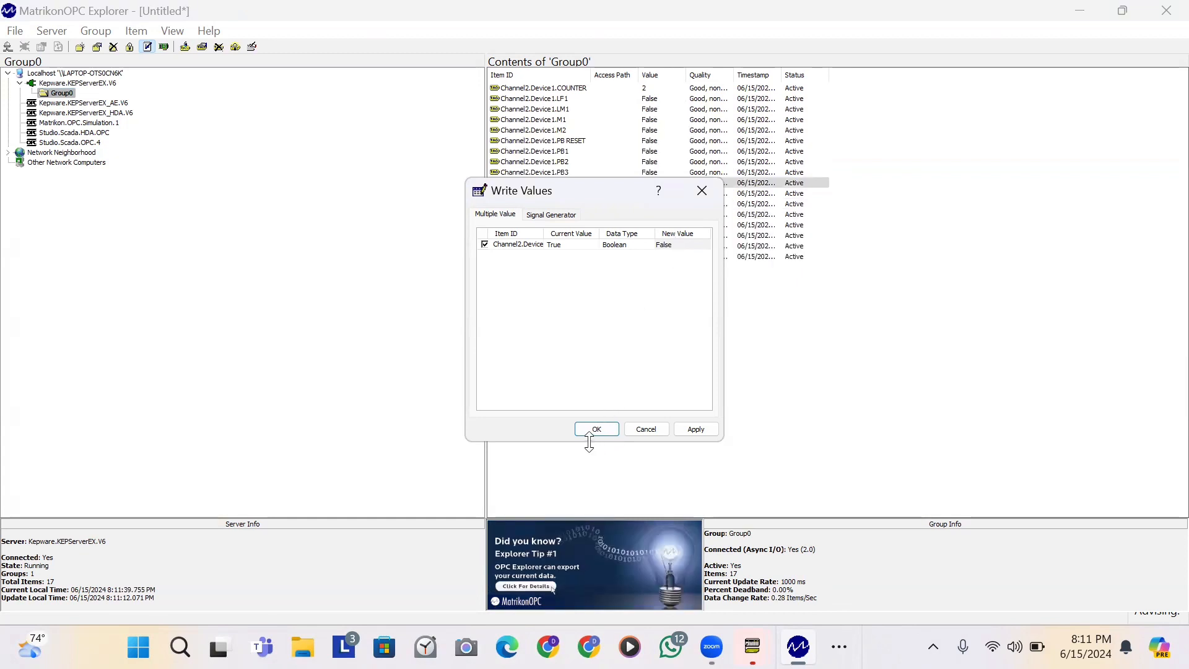
left_click(593, 430)
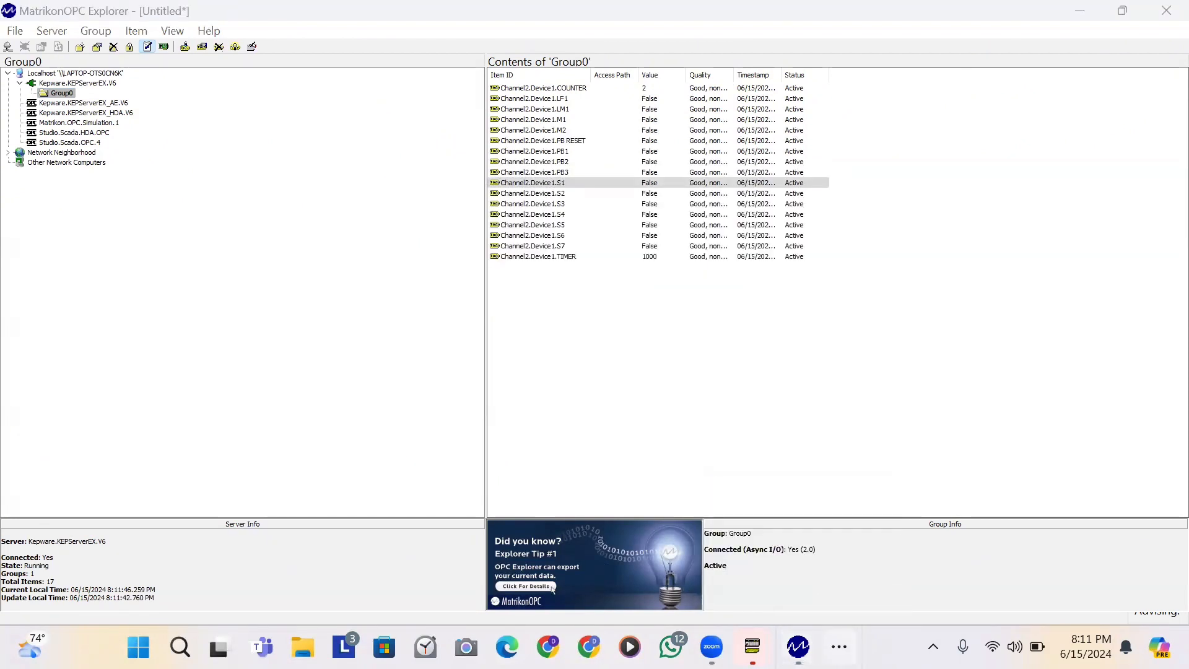
- Switch to MQTTX, dismiss the update notice and start a new connection named PLCAUTOMATICDOOR
left_click(1090, 10)
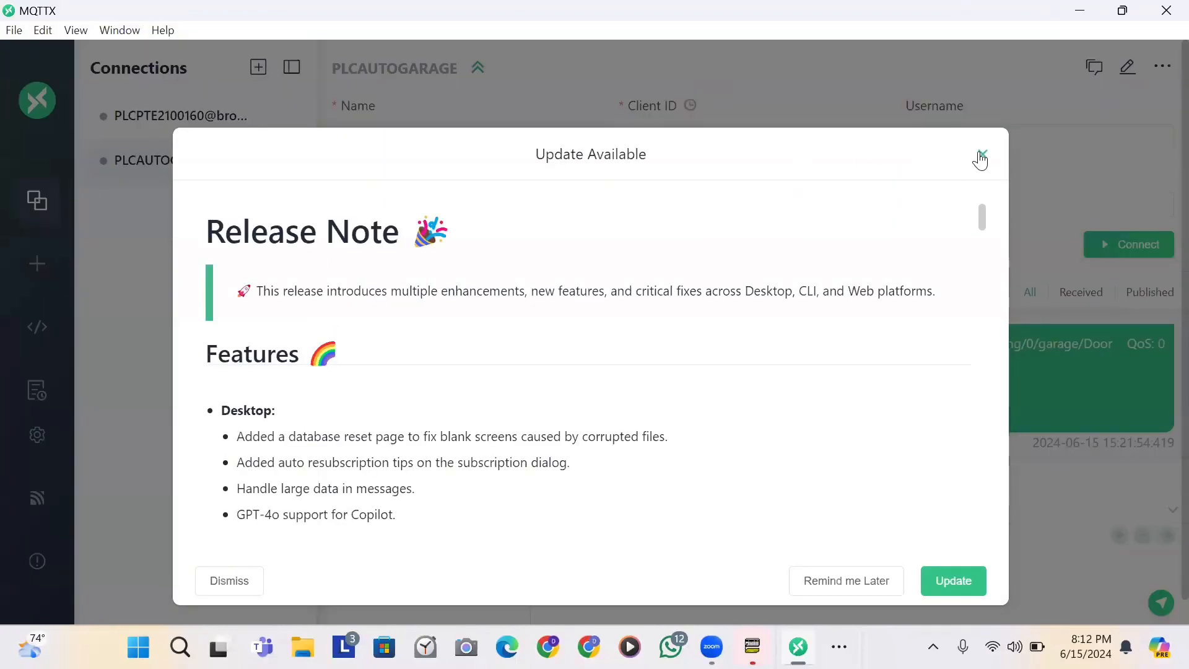
left_click(981, 156)
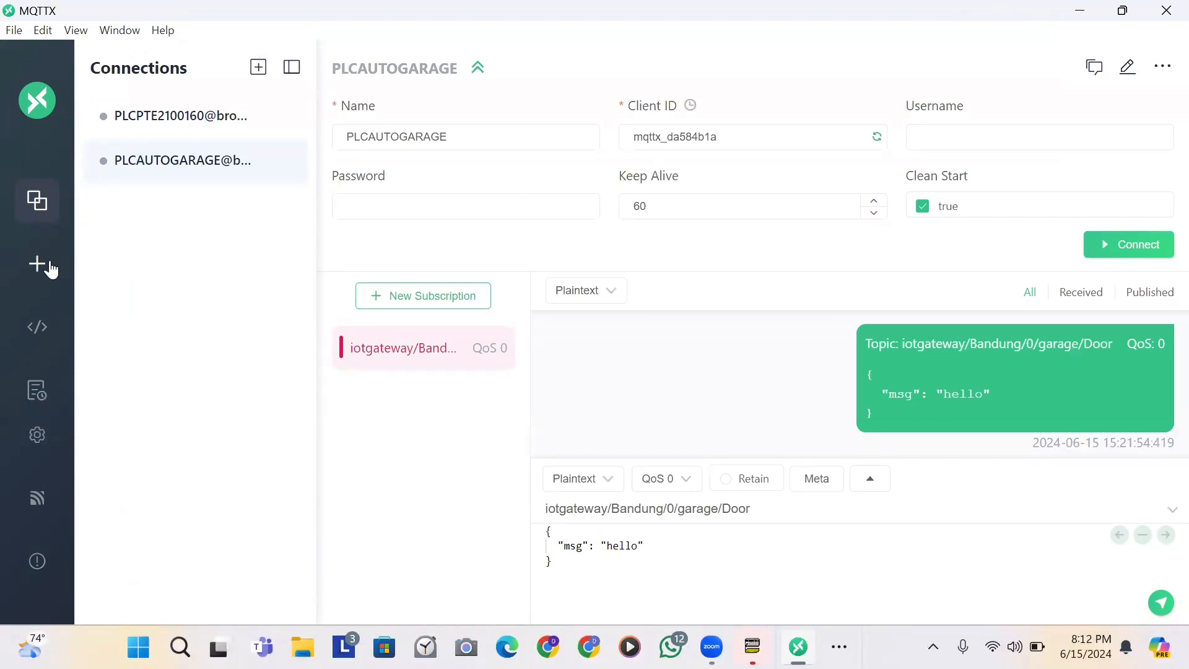
left_click(37, 265)
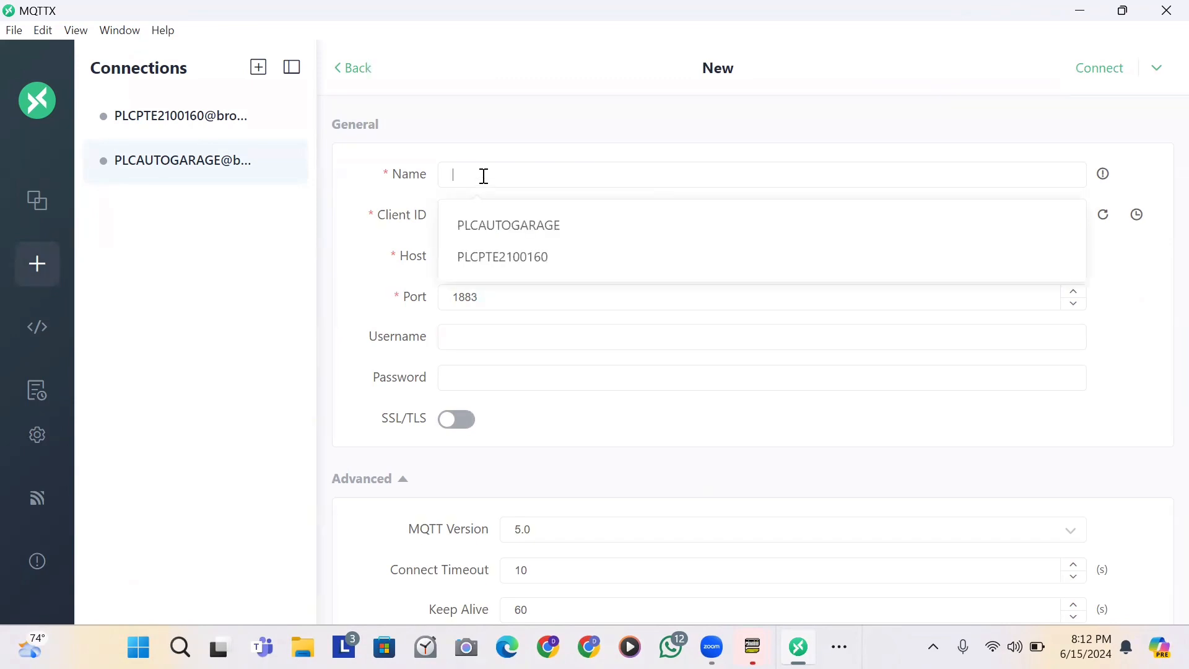
type("PLCAUTOMa")
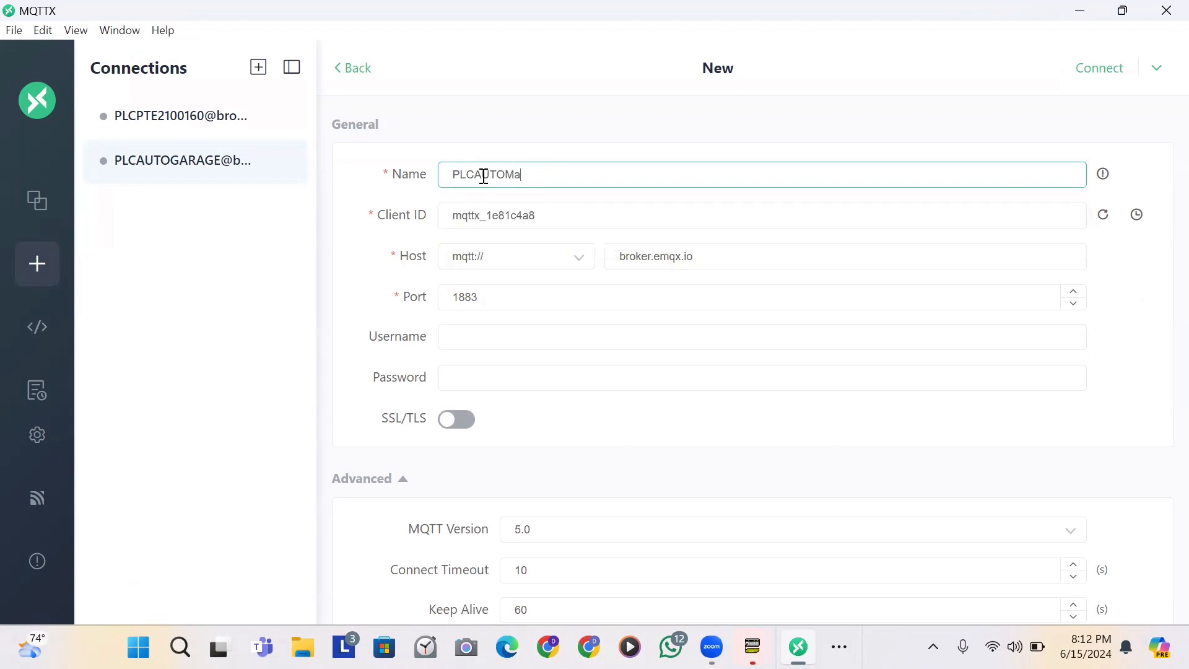
type("TICDOOR")
- Switch to KEPServerEX and start a new IoT Gateway agent of type MQTT Client, keeping the name Agent
left_click(839, 646)
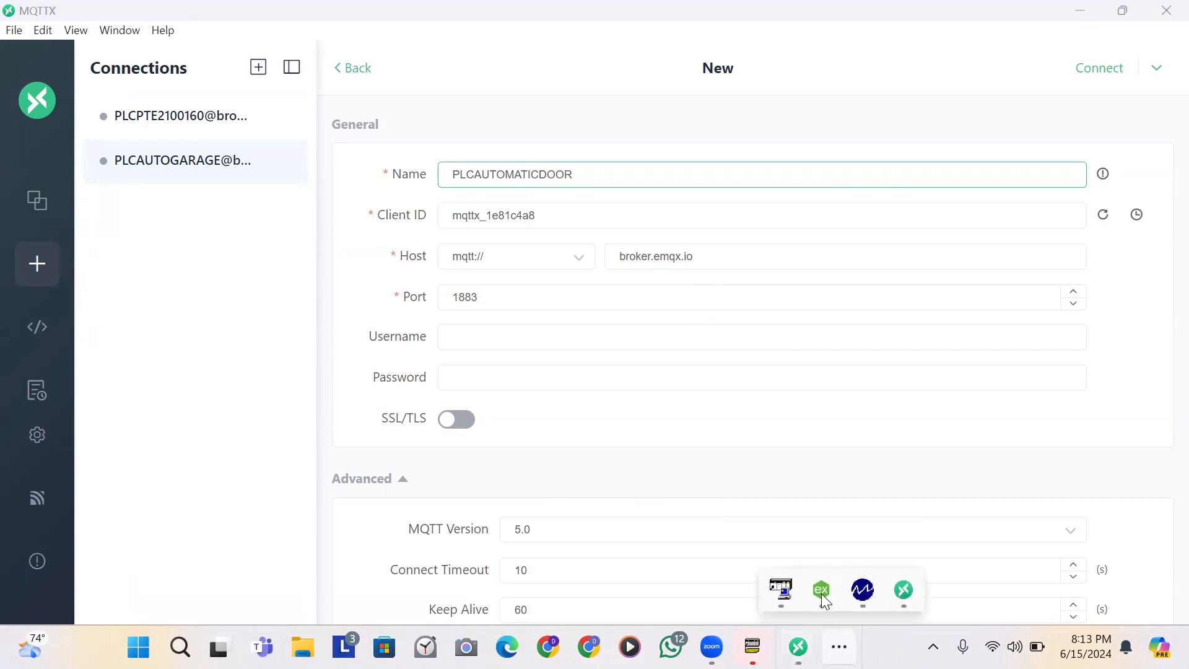
left_click(821, 594)
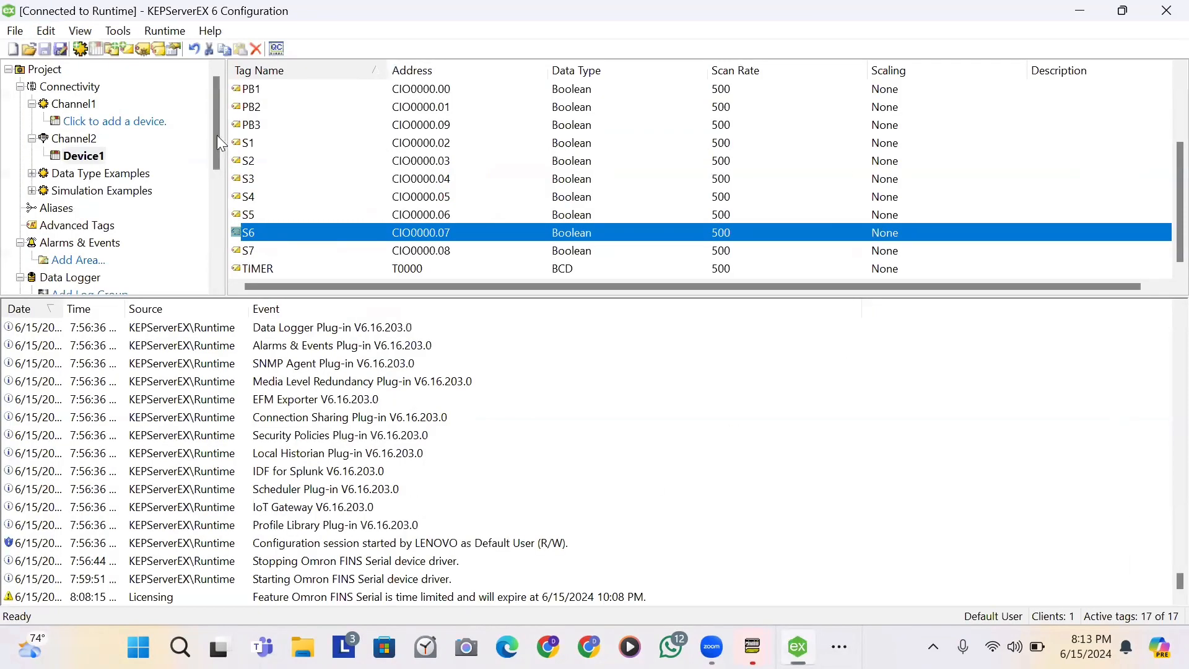
left_click_drag(217, 139, 221, 218)
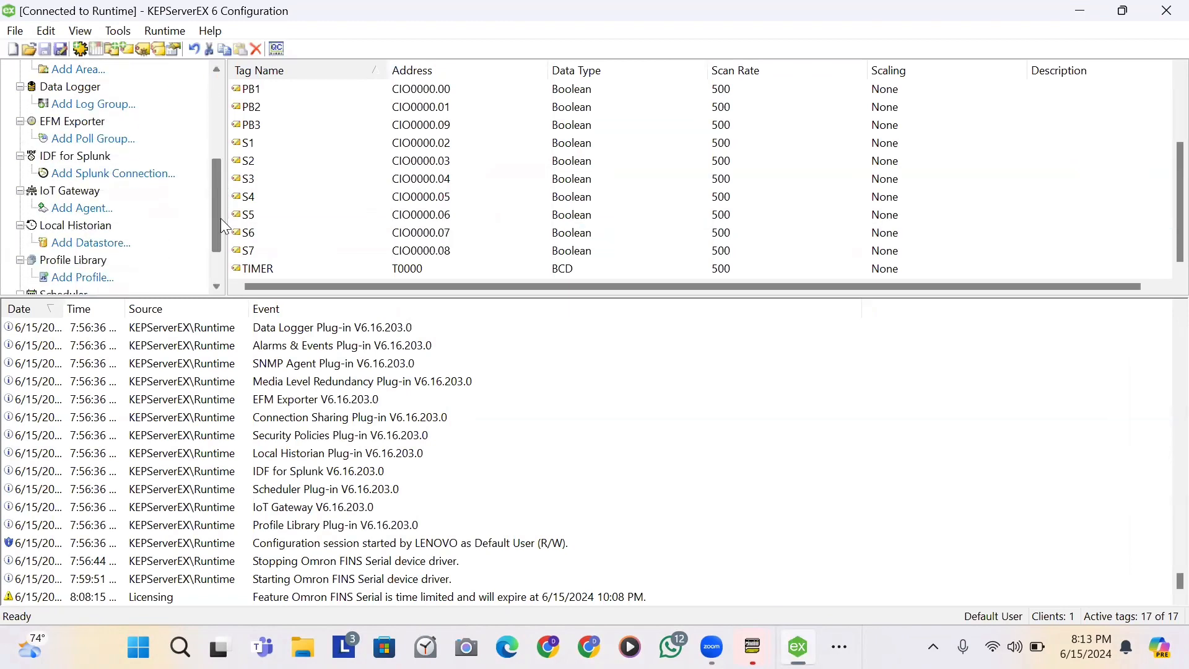
left_click(65, 210)
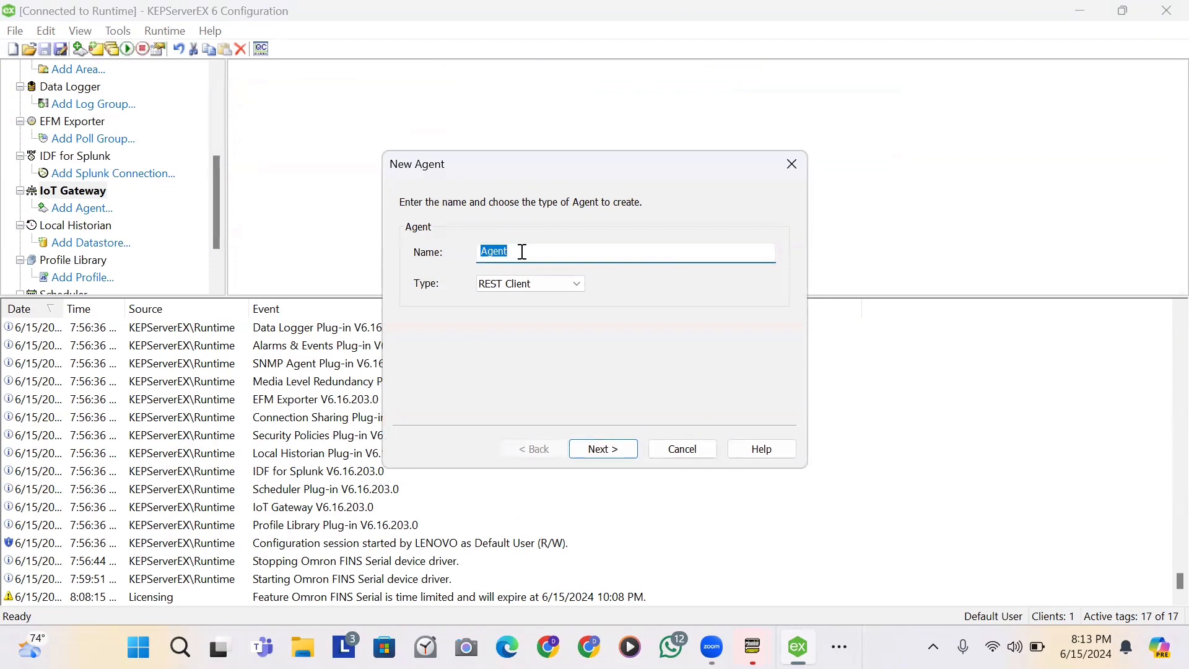
left_click(562, 286)
left_click(547, 318)
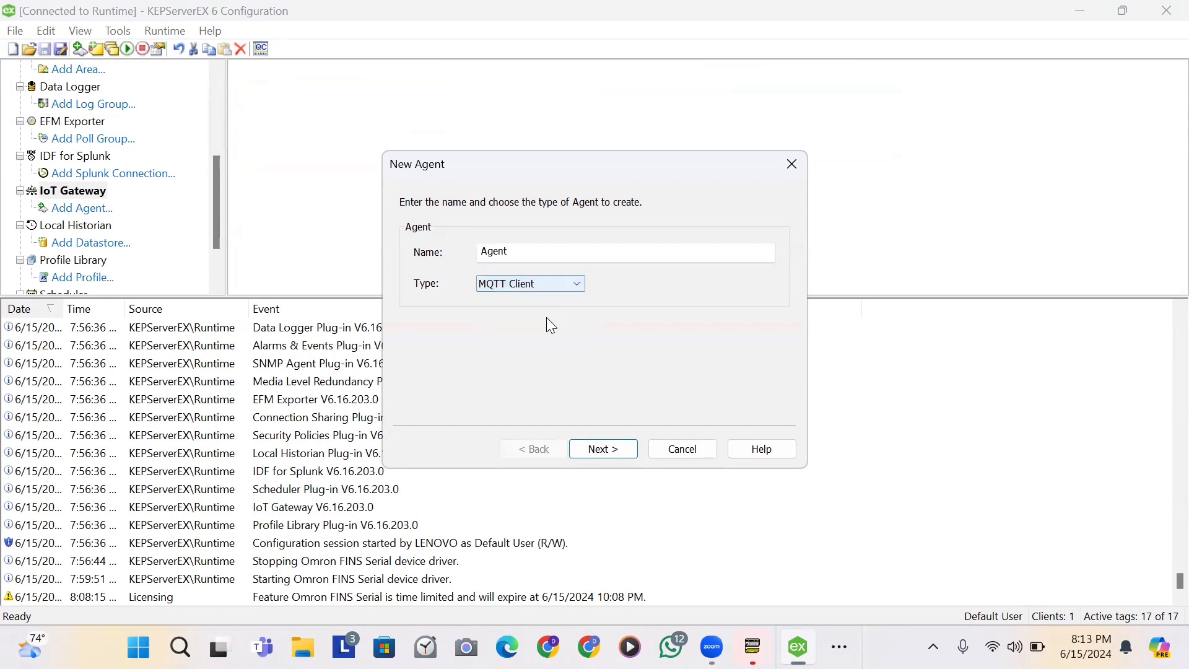
left_click(605, 449)
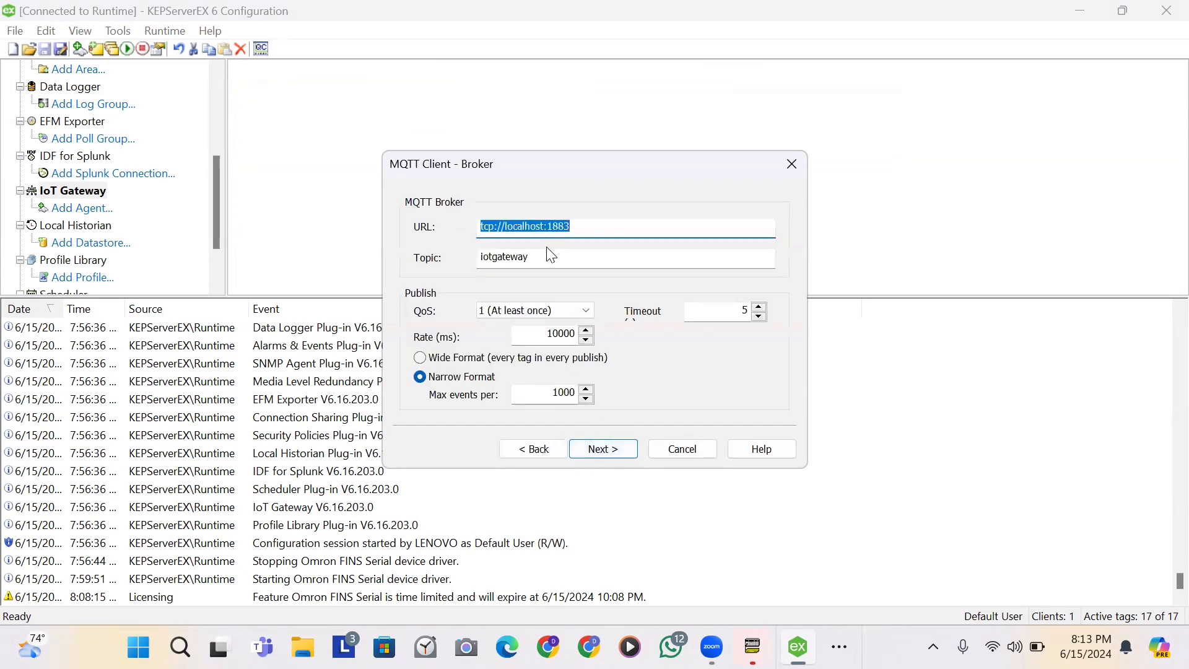
- Set the MQTT agent's topic to iotgateway/Bandung/0/garage/Door/ followed by the person's first name
left_click(540, 261)
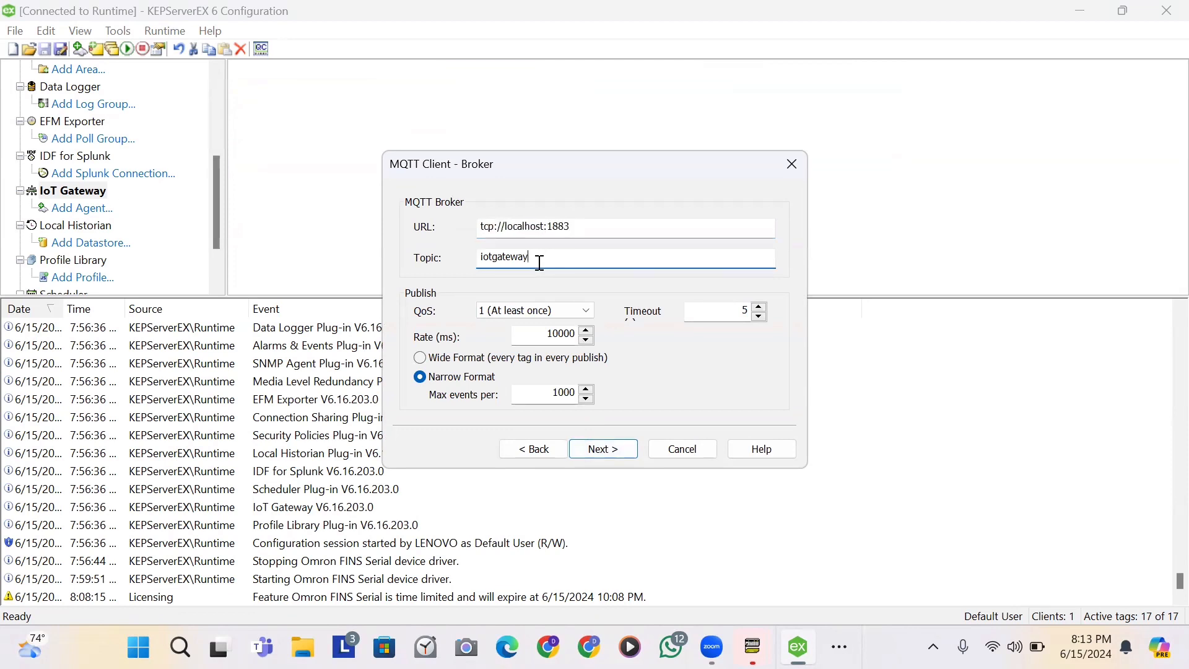
type("?")
key("BackSpace")
type("/Bandung/0/garage/Door/Dewi")
- Switch to MQTTX and copy the host address broker.emqx.io from the new connection
mouse_move(808, 629)
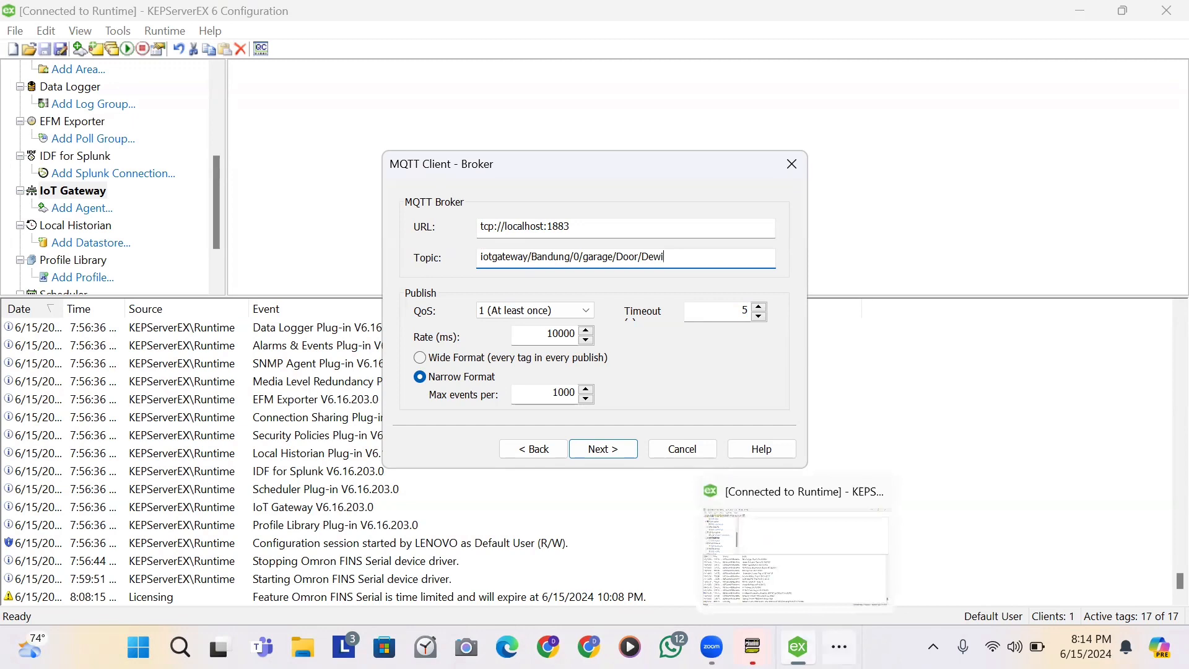
left_click(840, 647)
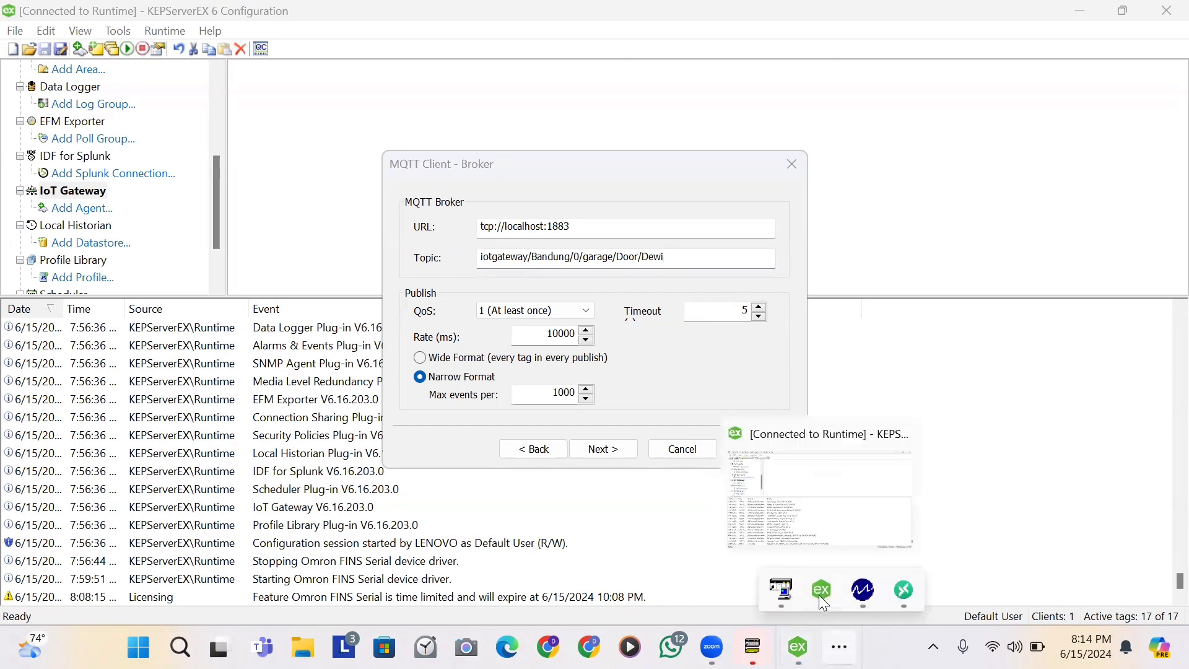
left_click(895, 593)
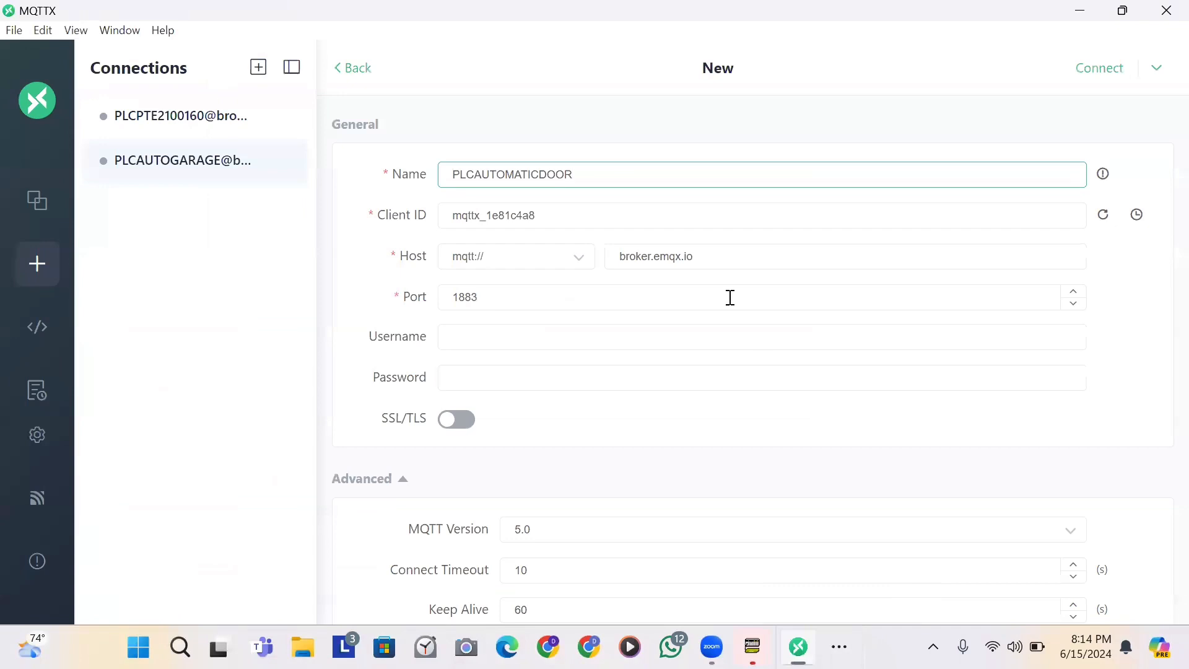
left_click_drag(618, 256, 698, 263)
key("ctrl+c")
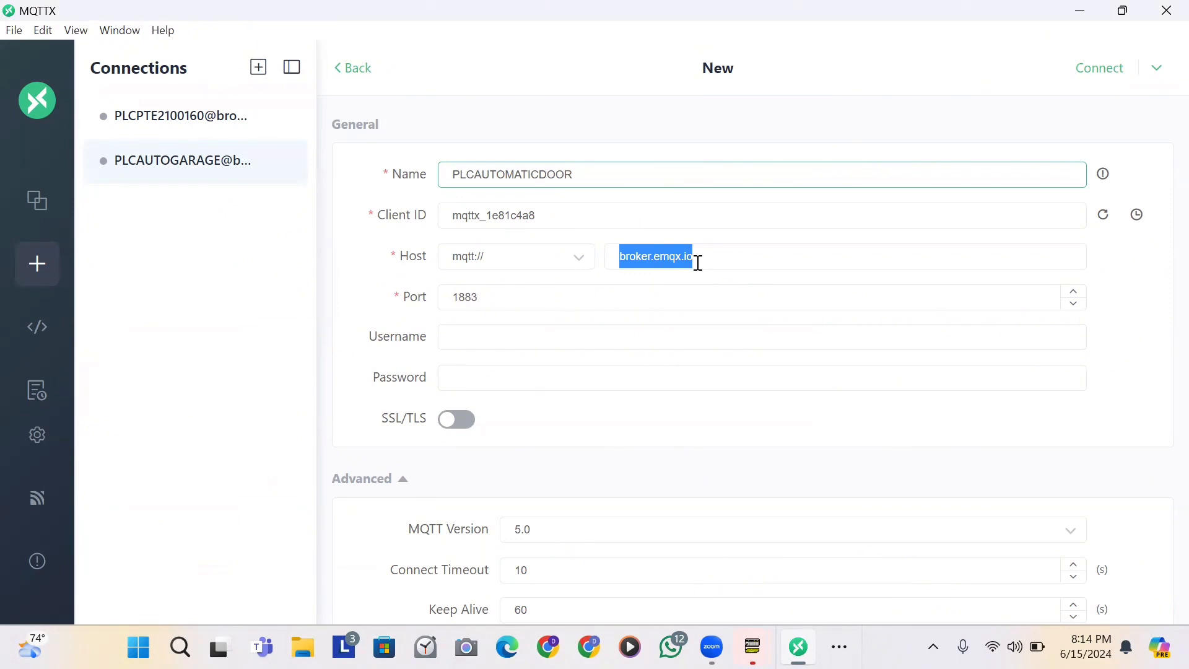
mouse_move(799, 647)
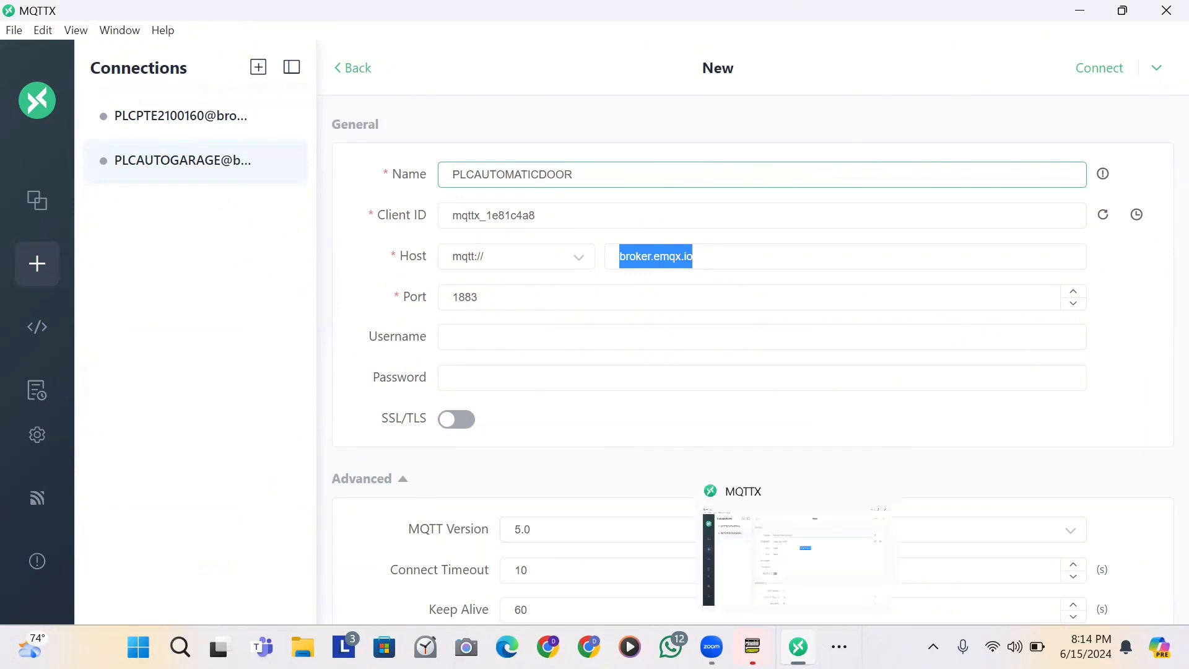
left_click(798, 573)
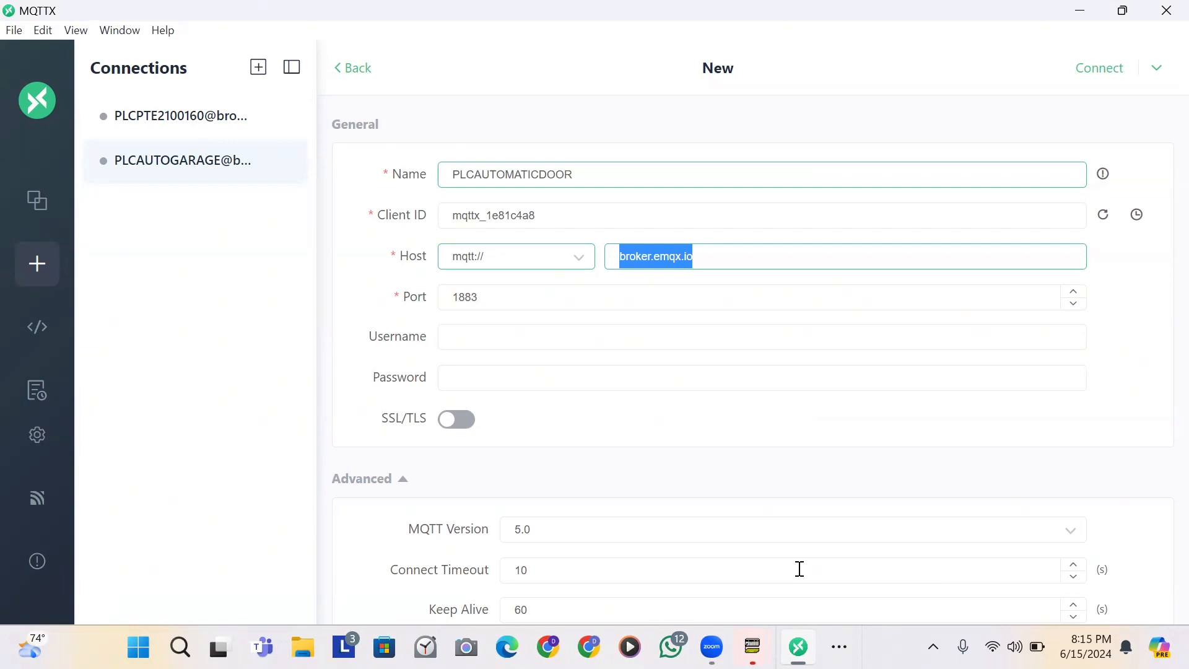
mouse_move(798, 647)
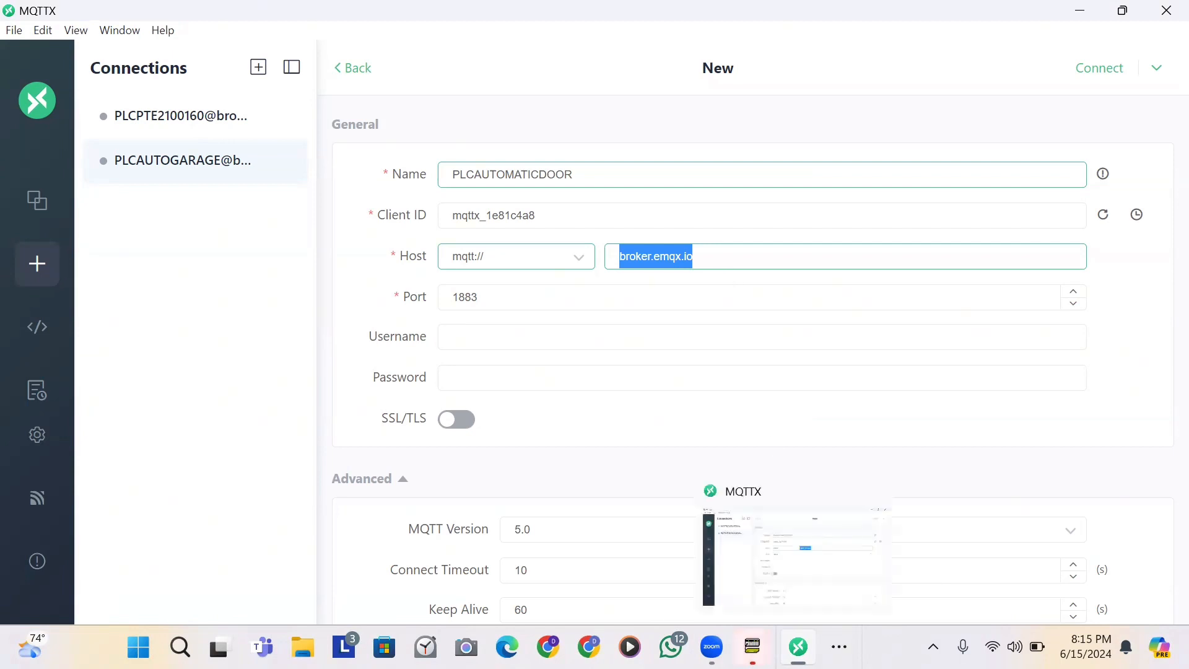
- Switch back to KEPServerEX, set the agent's broker URL to tcp://broker.emqx.io:1883 and finish creating the agent with blank credentials
left_click(839, 647)
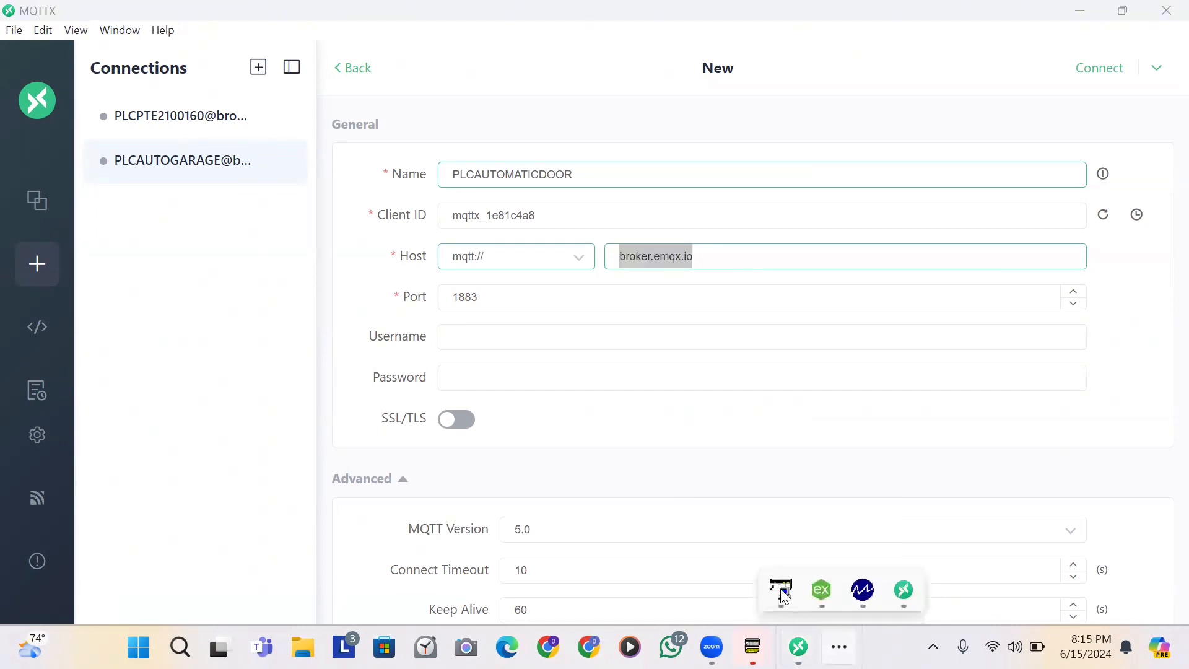
left_click(821, 590)
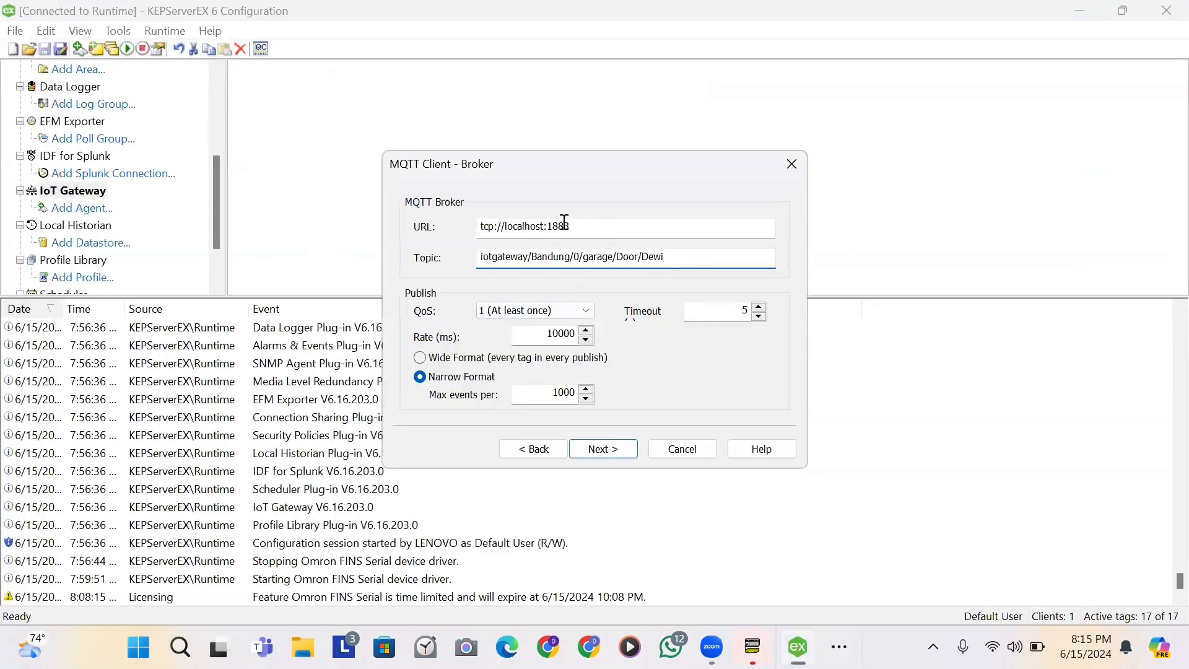
left_click_drag(506, 227, 542, 230)
key("ctrl+v")
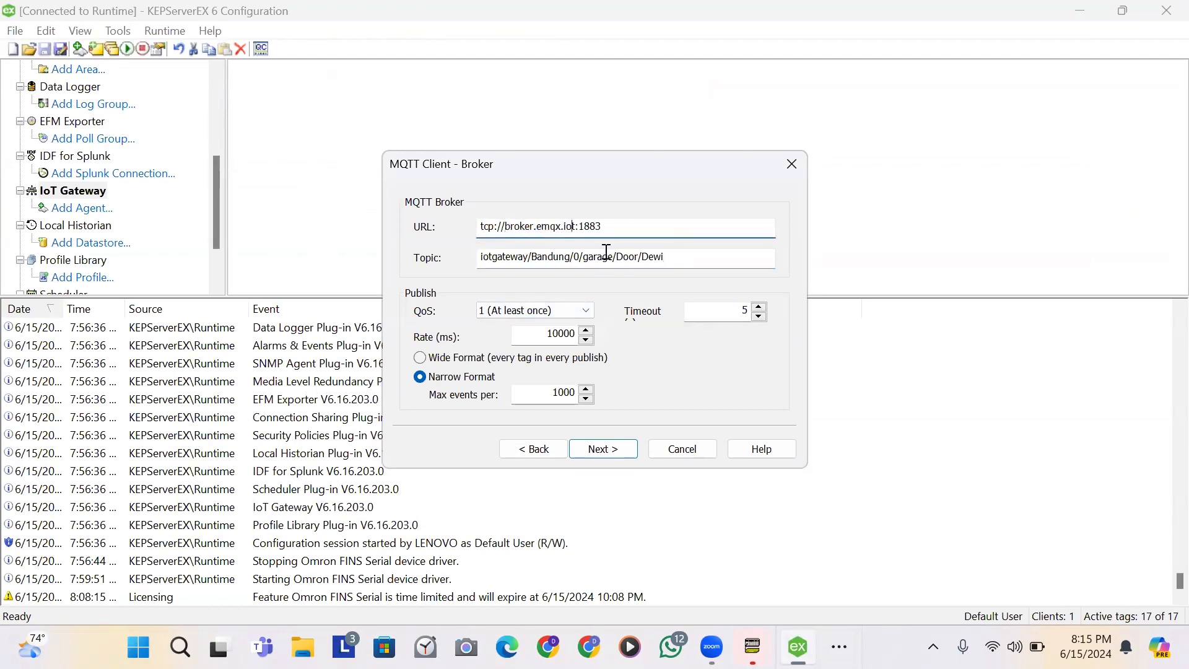
key("BackSpace")
left_click(610, 450)
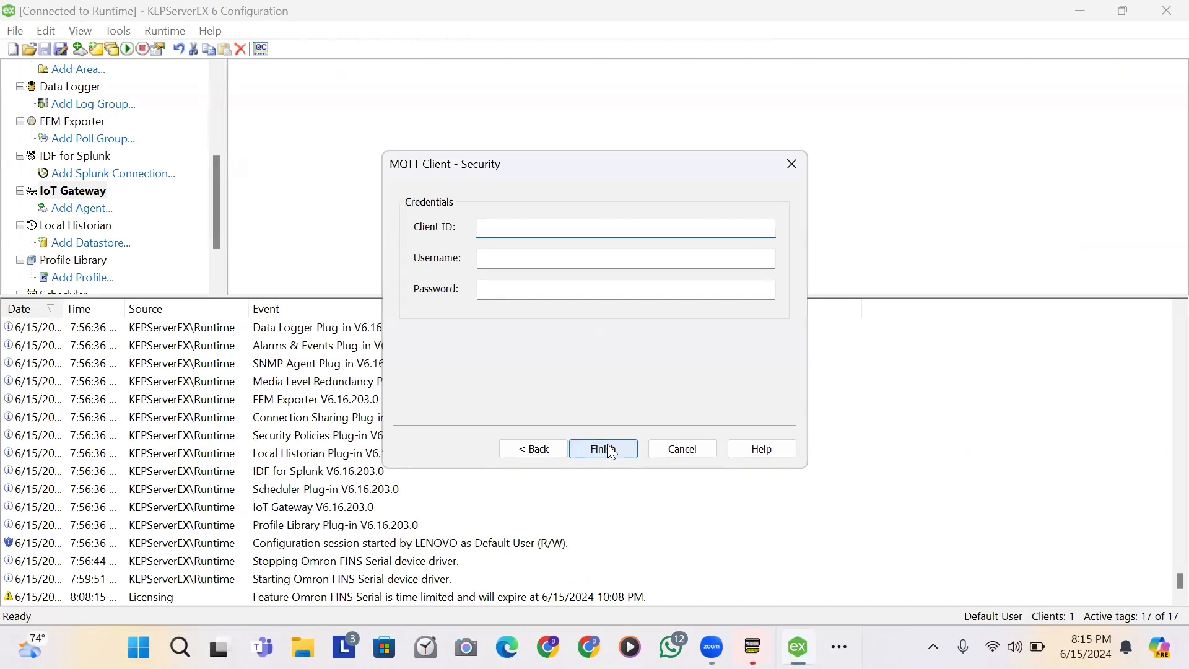
left_click(610, 450)
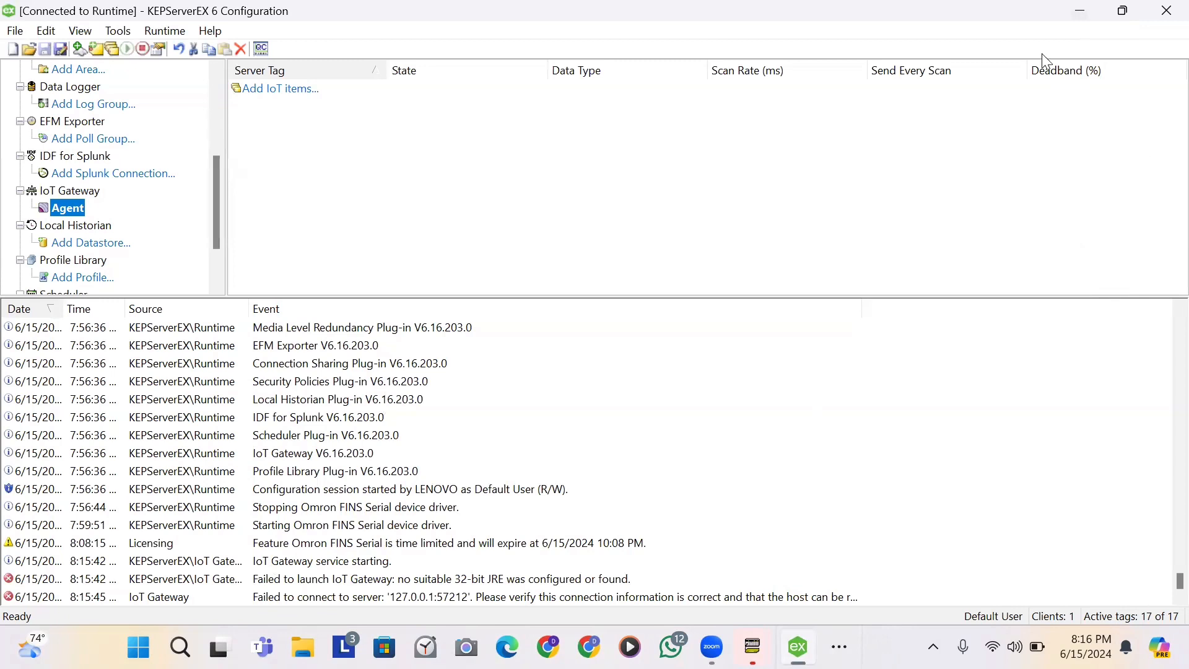
- Switch to MatrikonOPC Explorer and write True to the PB1 tag in Group0
left_click(1077, 8)
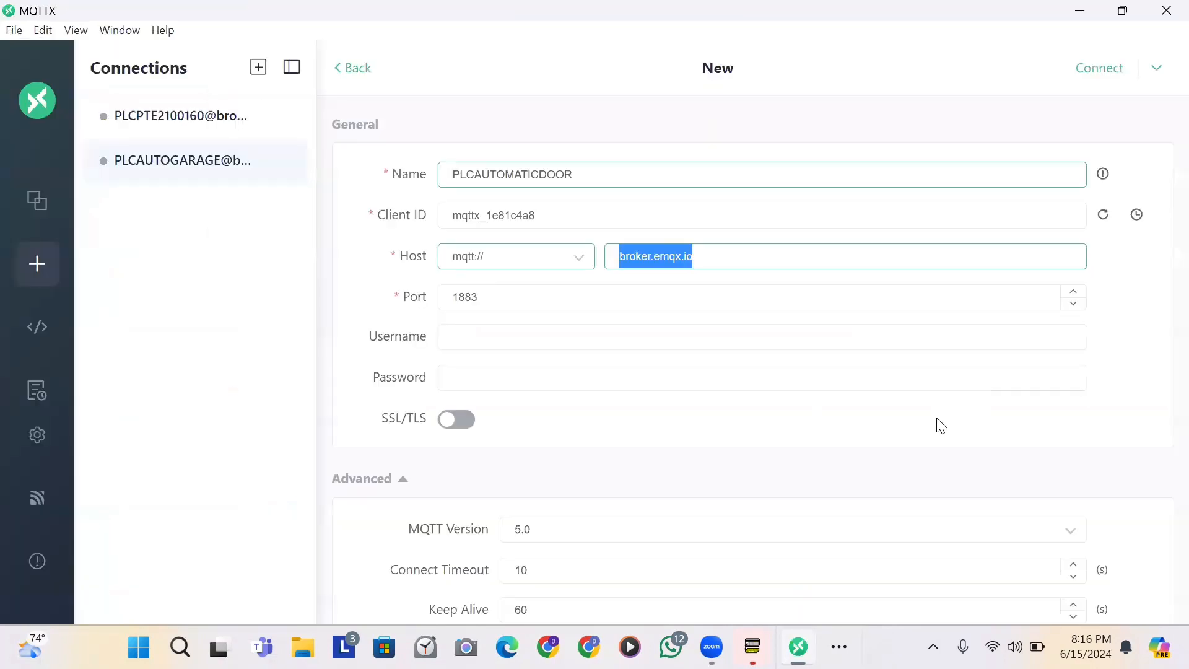
left_click(839, 646)
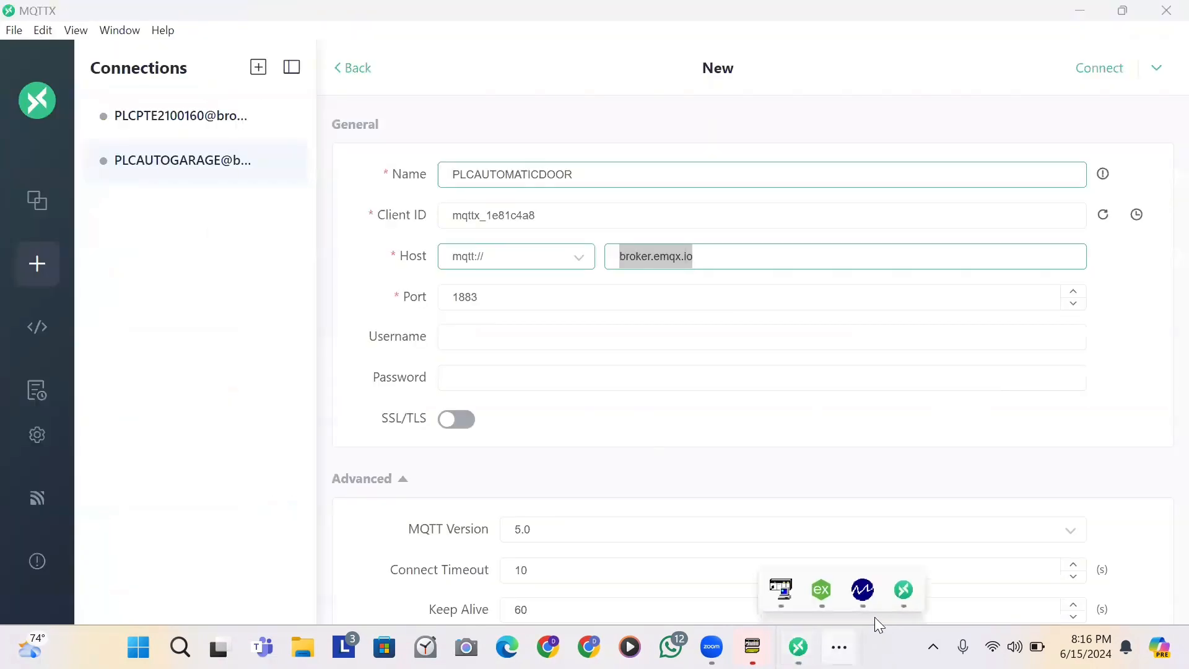
left_click(864, 598)
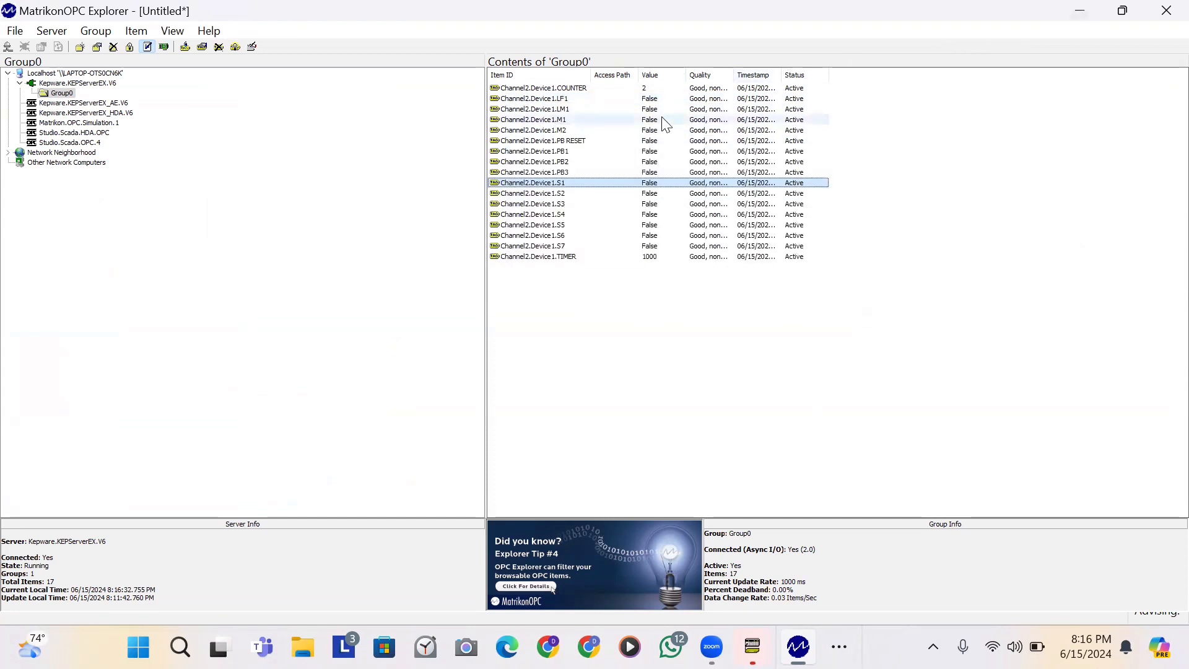
left_click(644, 152)
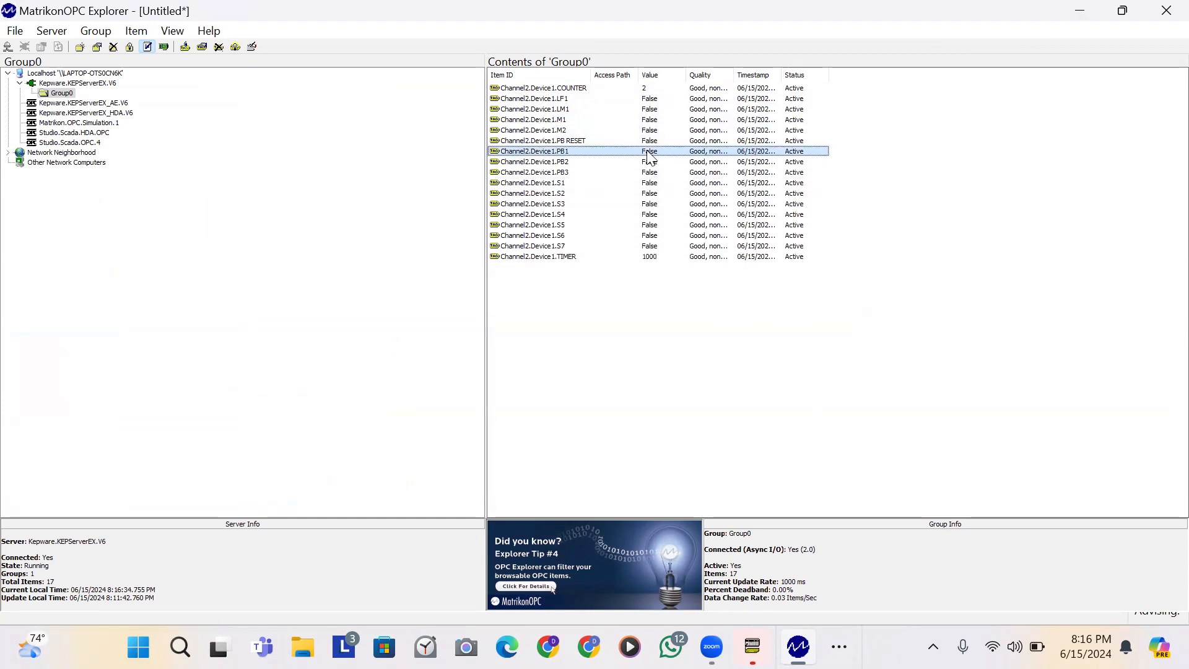
double_click(649, 153)
type("True")
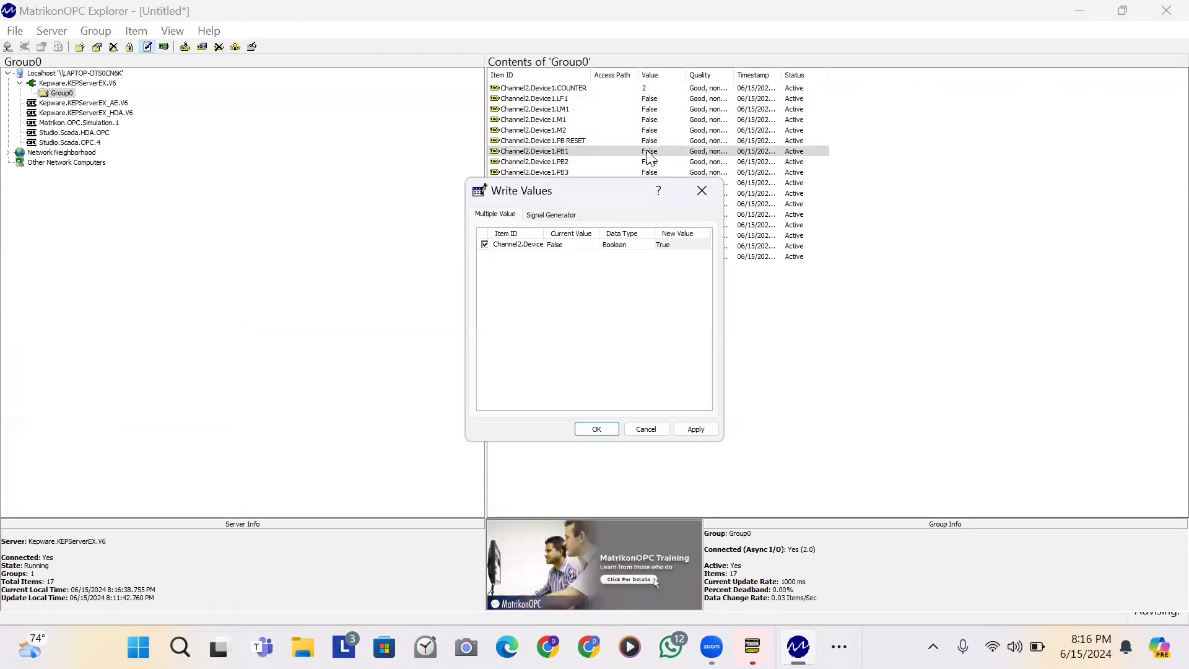
left_click(597, 430)
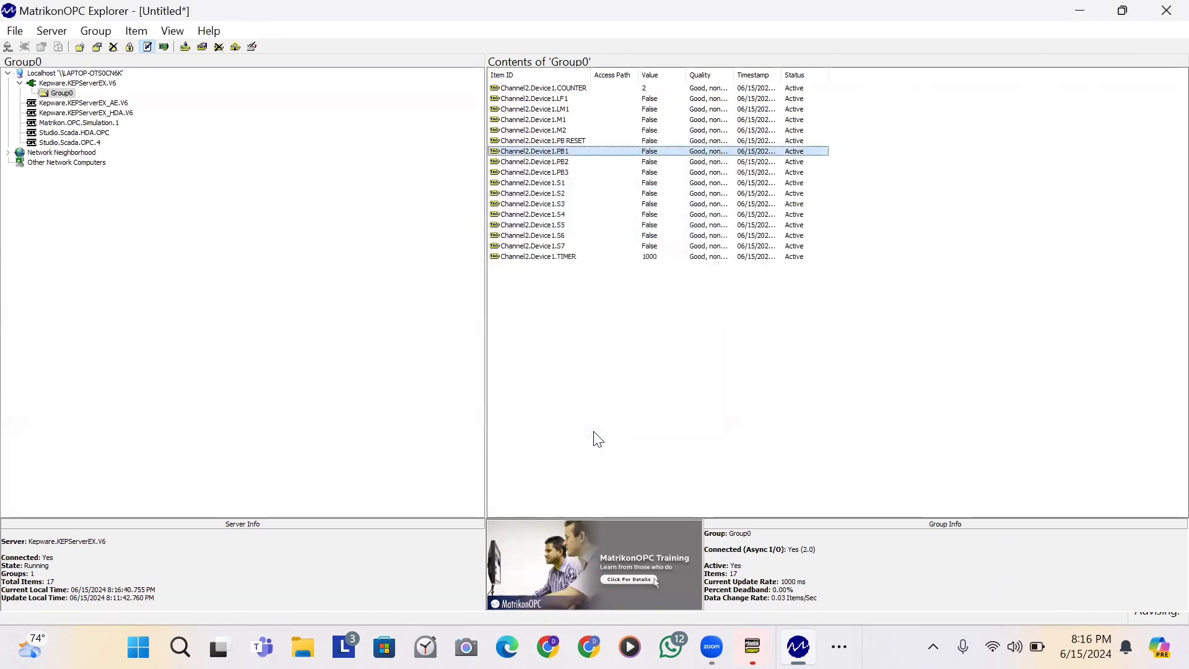
- Write False to the PB1 tag in Group0
double_click(652, 155)
type("F")
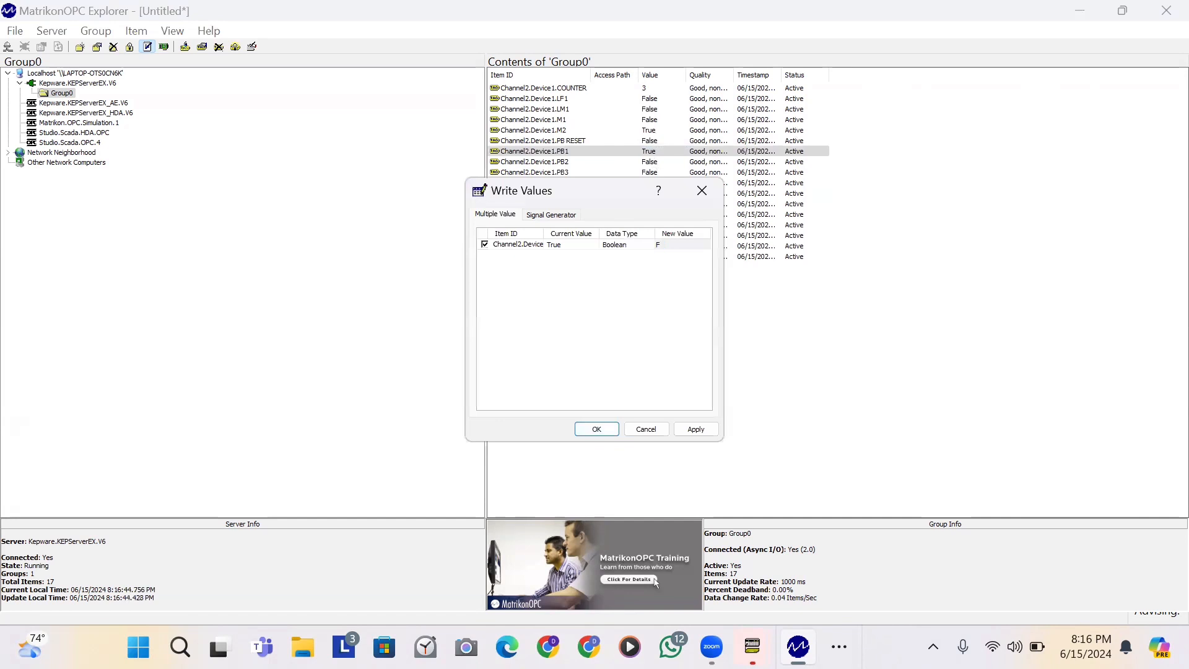
type("alse")
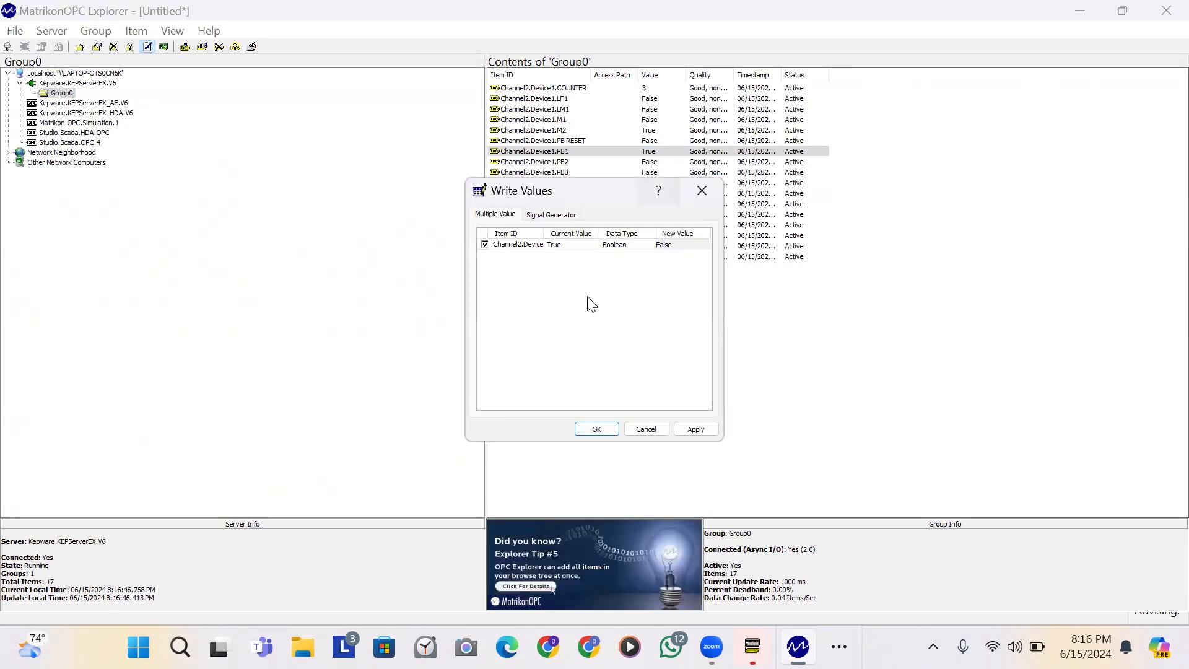
left_click(594, 427)
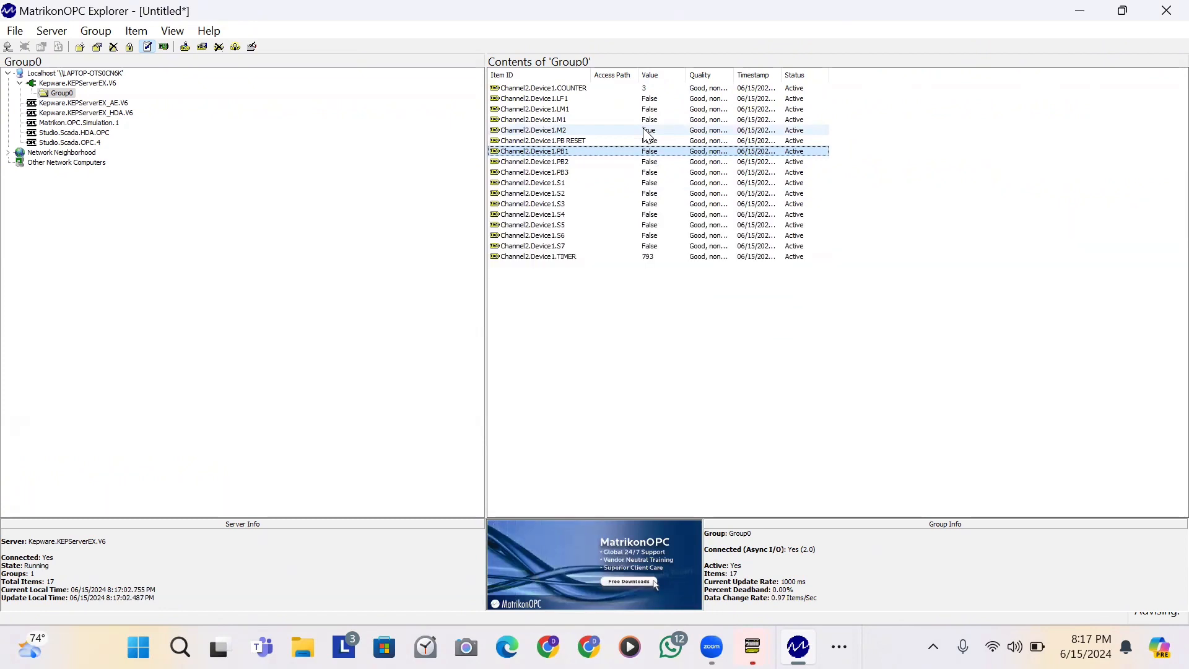
- Write True to the S1 tag in Group0
left_click(647, 184)
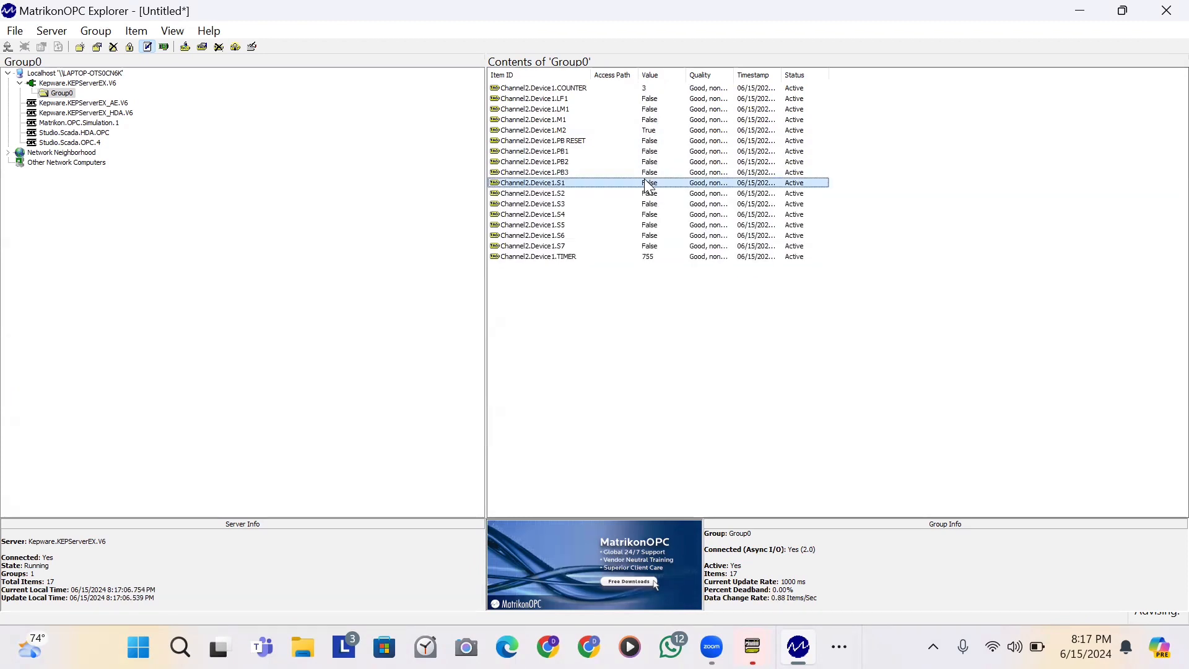
double_click(647, 184)
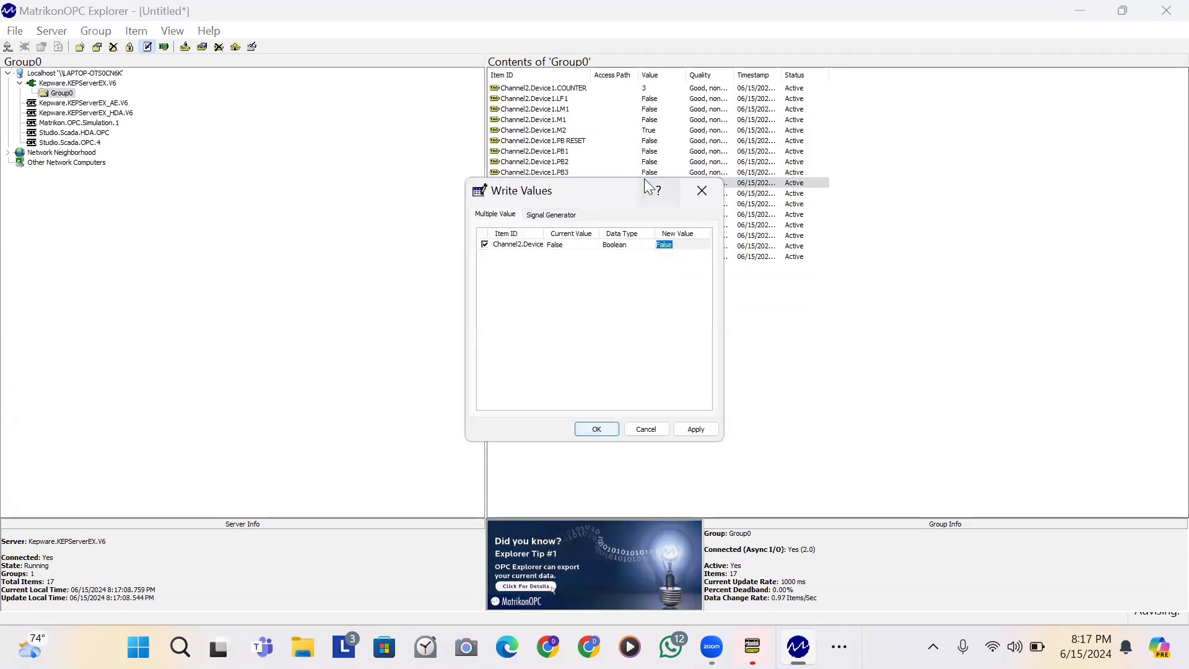
type("True")
left_click(597, 428)
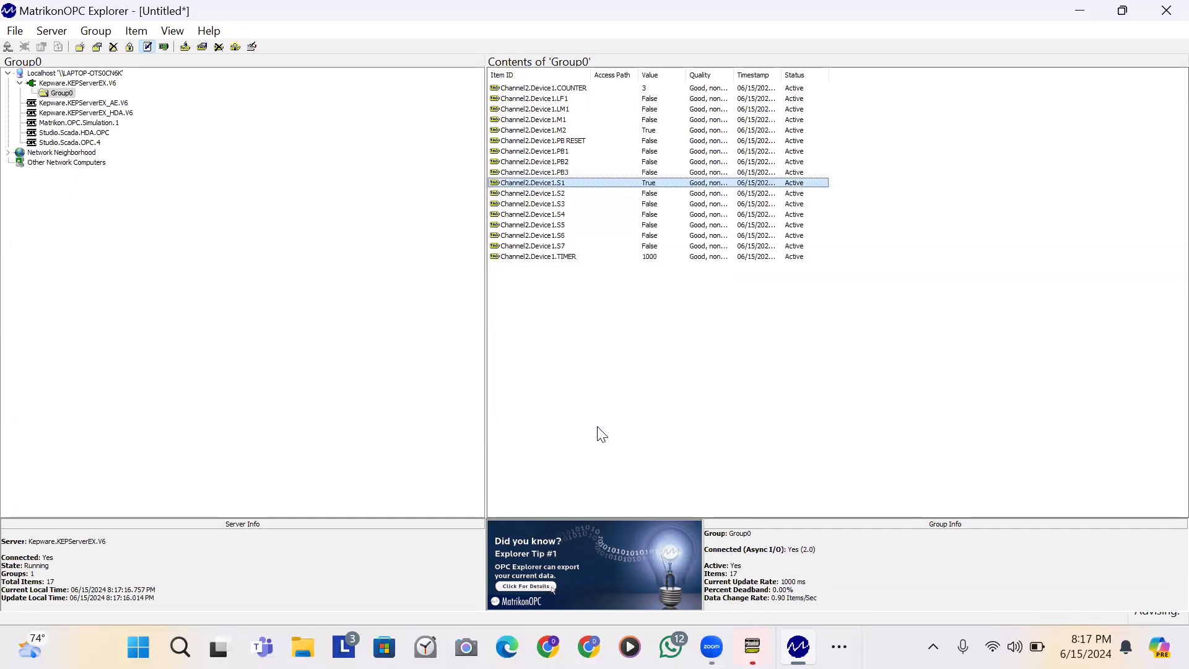
- Write True to the S5 tag in Group0
left_click(655, 132)
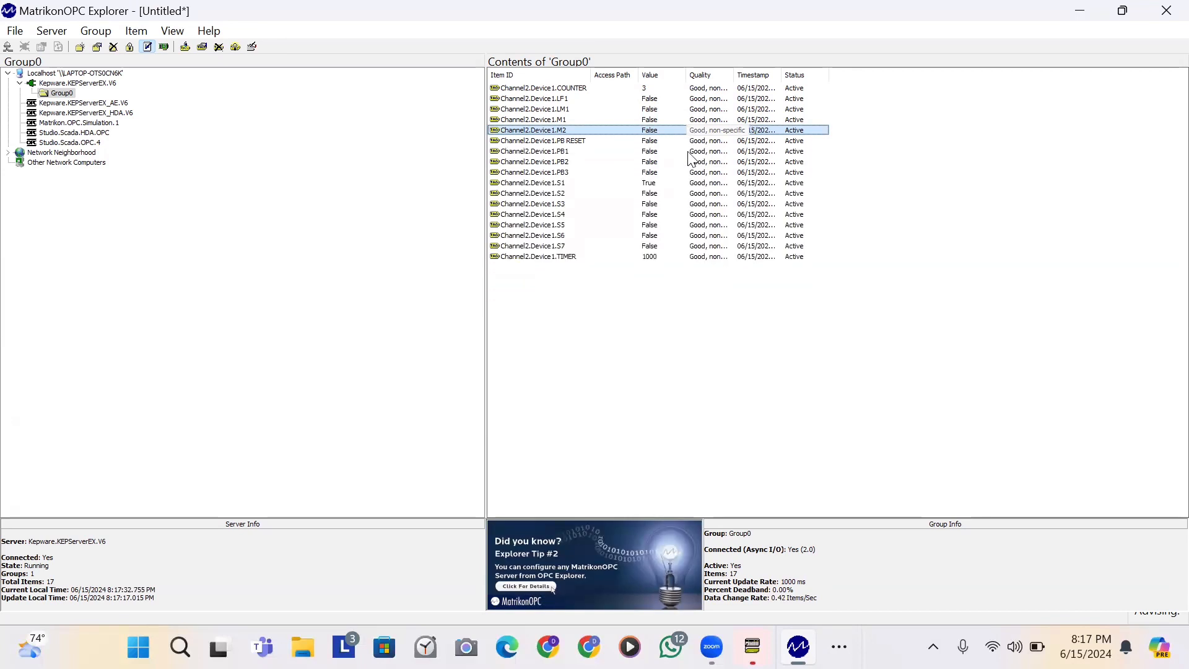
left_click(652, 226)
double_click(650, 228)
type("True")
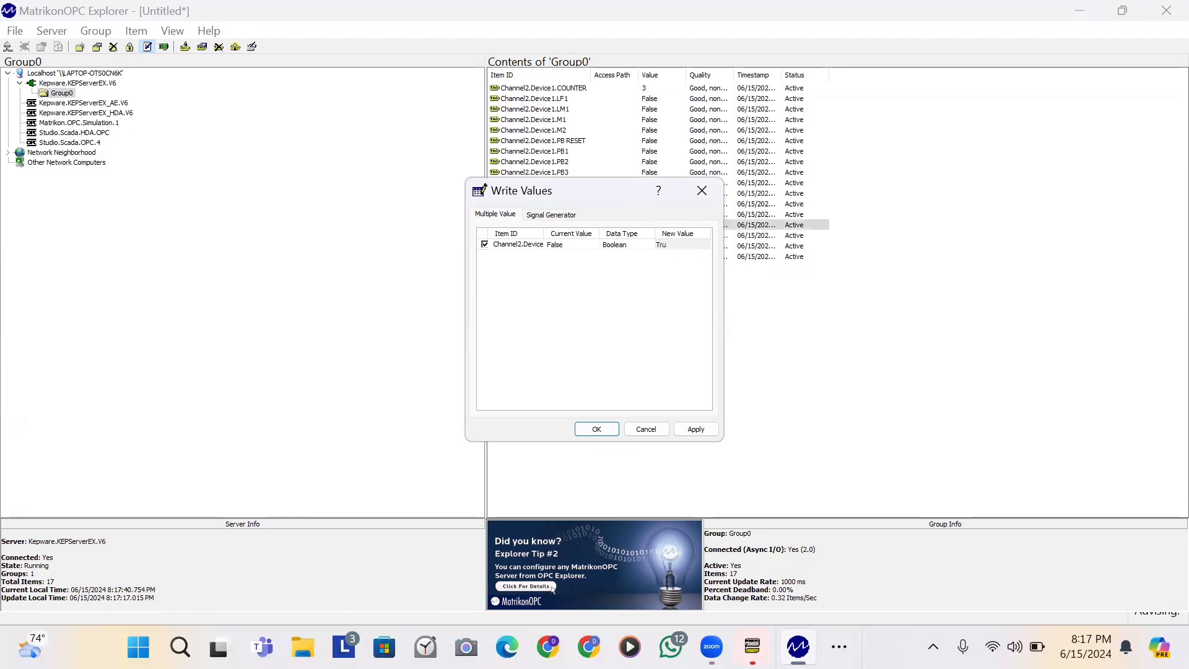
left_click(596, 429)
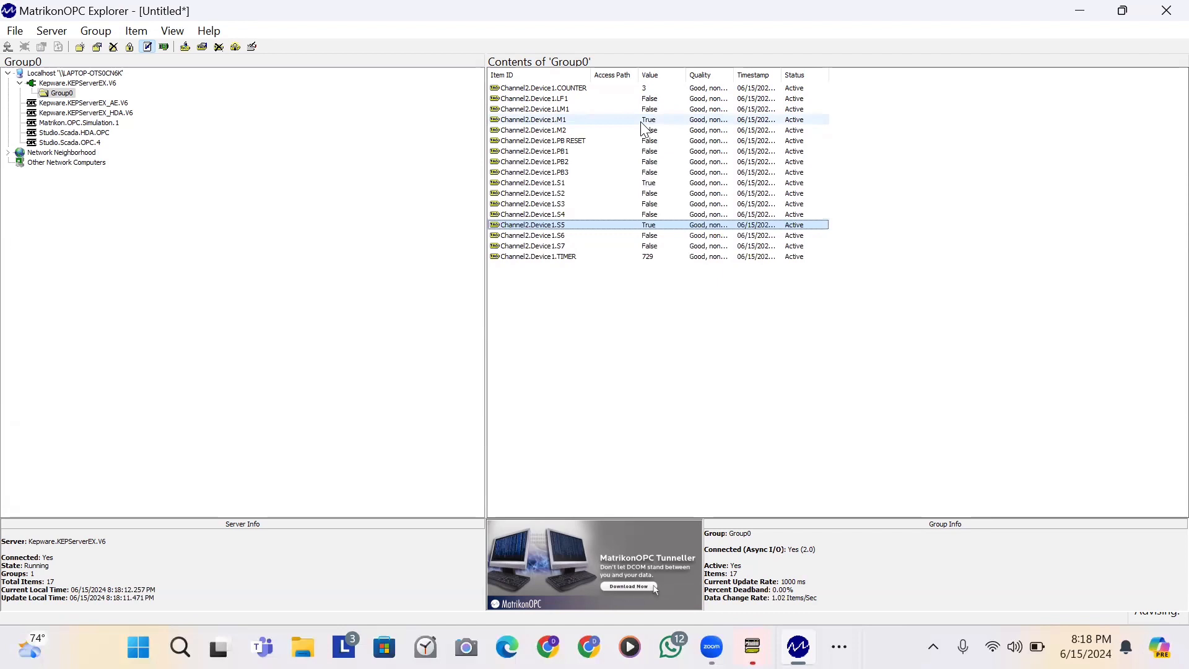
- Write False to the S1 tag in Group0
double_click(651, 184)
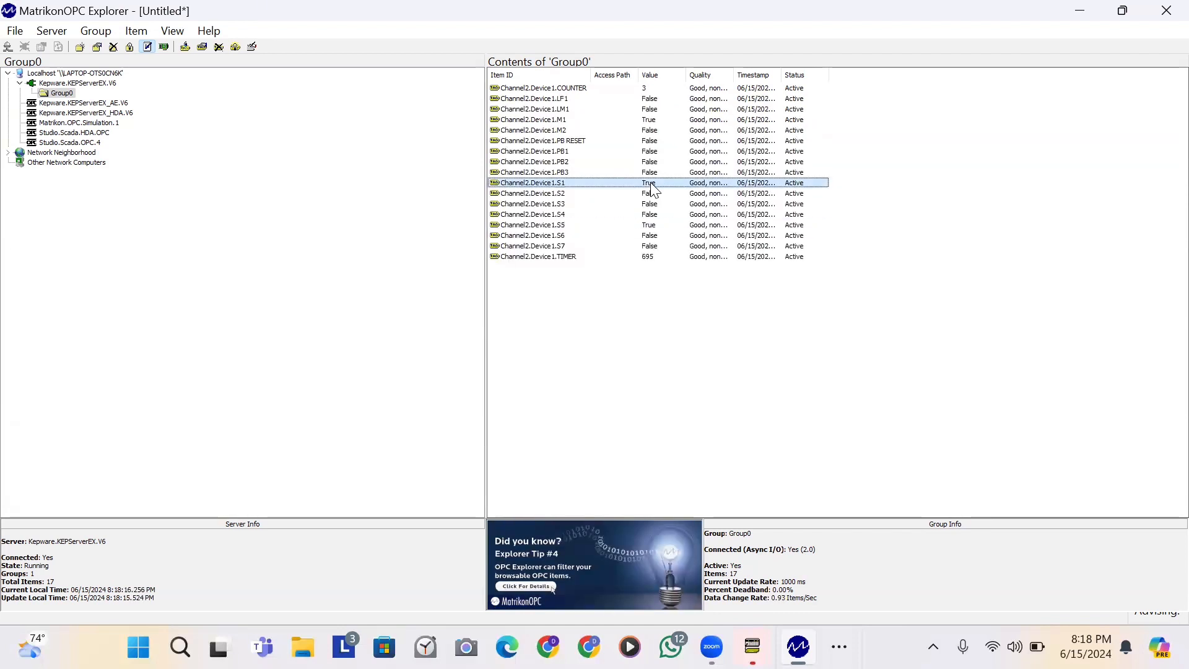
type("Fa")
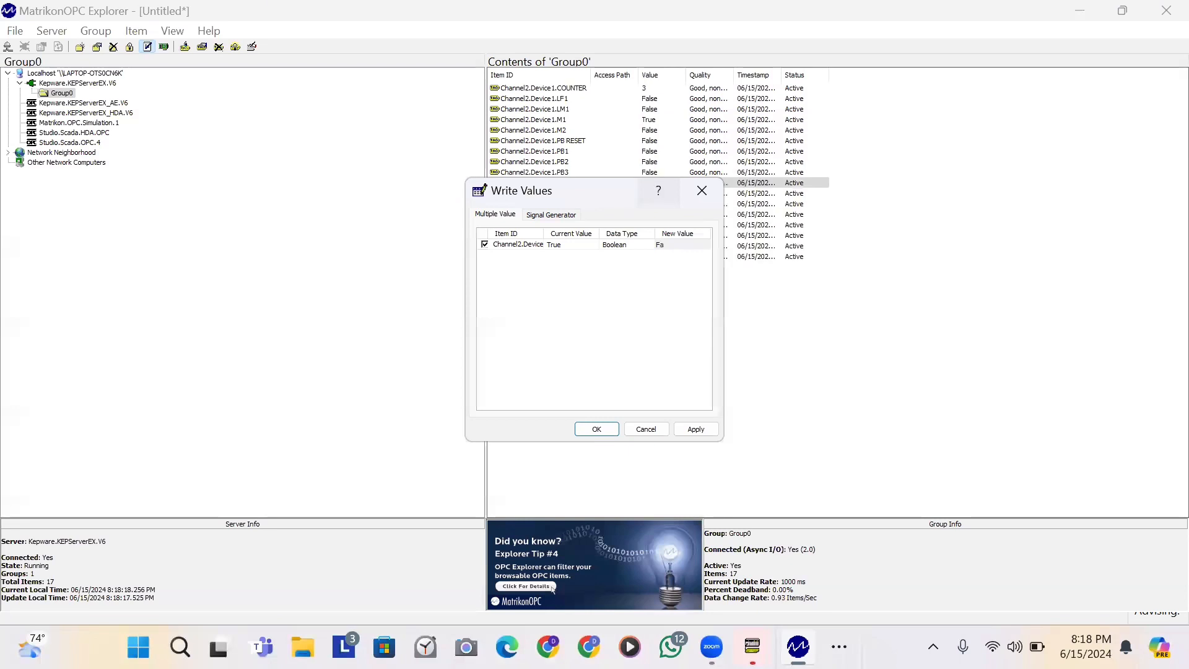
type("lse")
left_click(595, 428)
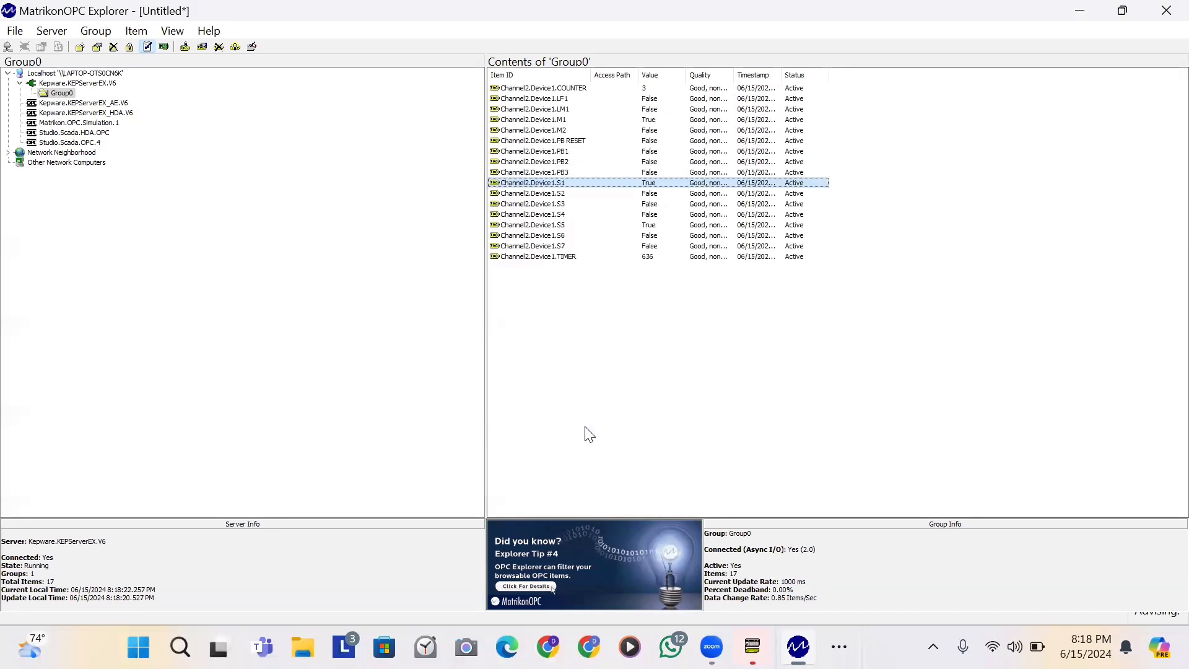
- Write True to the S2 tag in Group0, then select the M1 tag to check its value
double_click(645, 196)
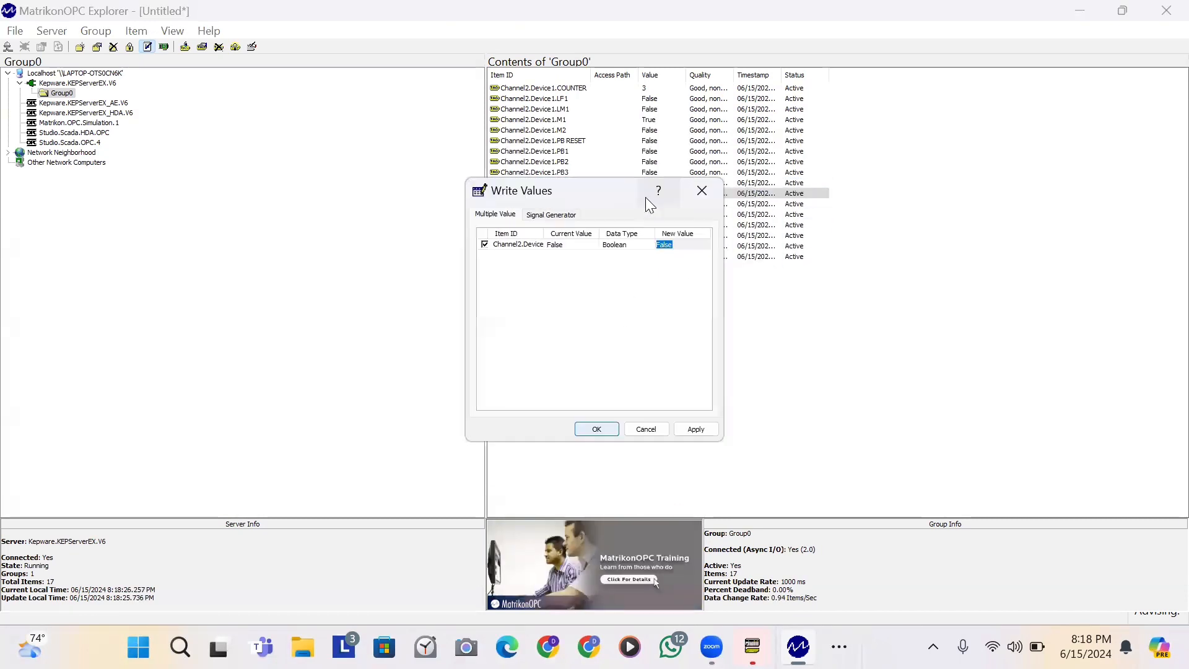
type("True")
left_click(597, 428)
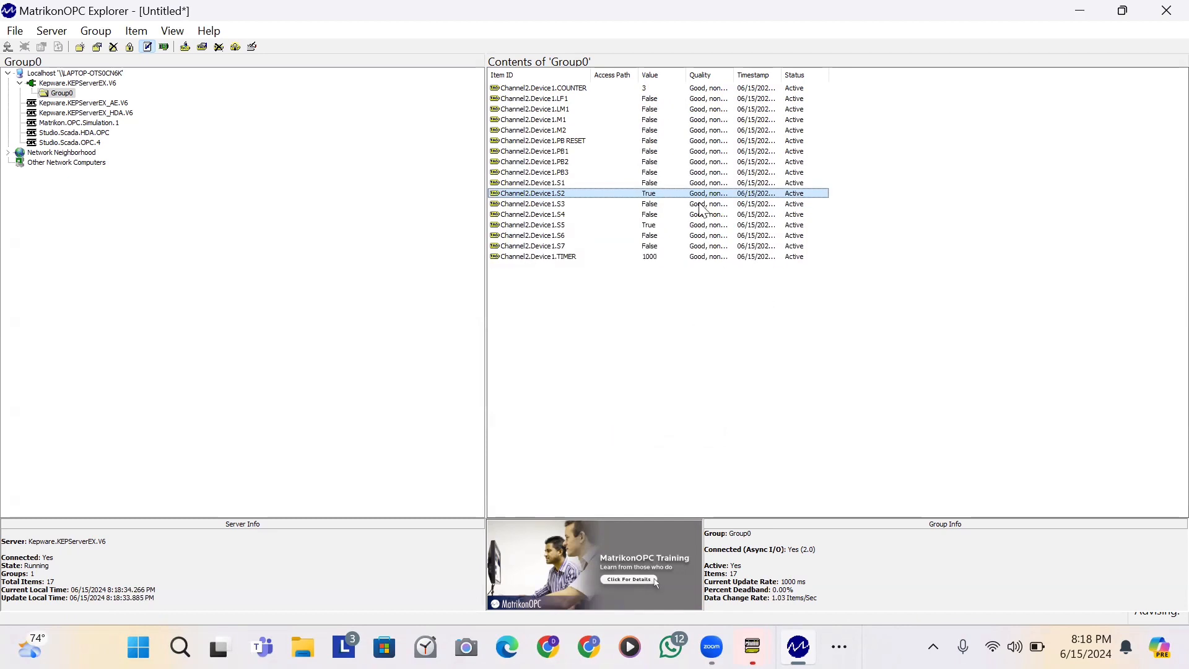
left_click(639, 118)
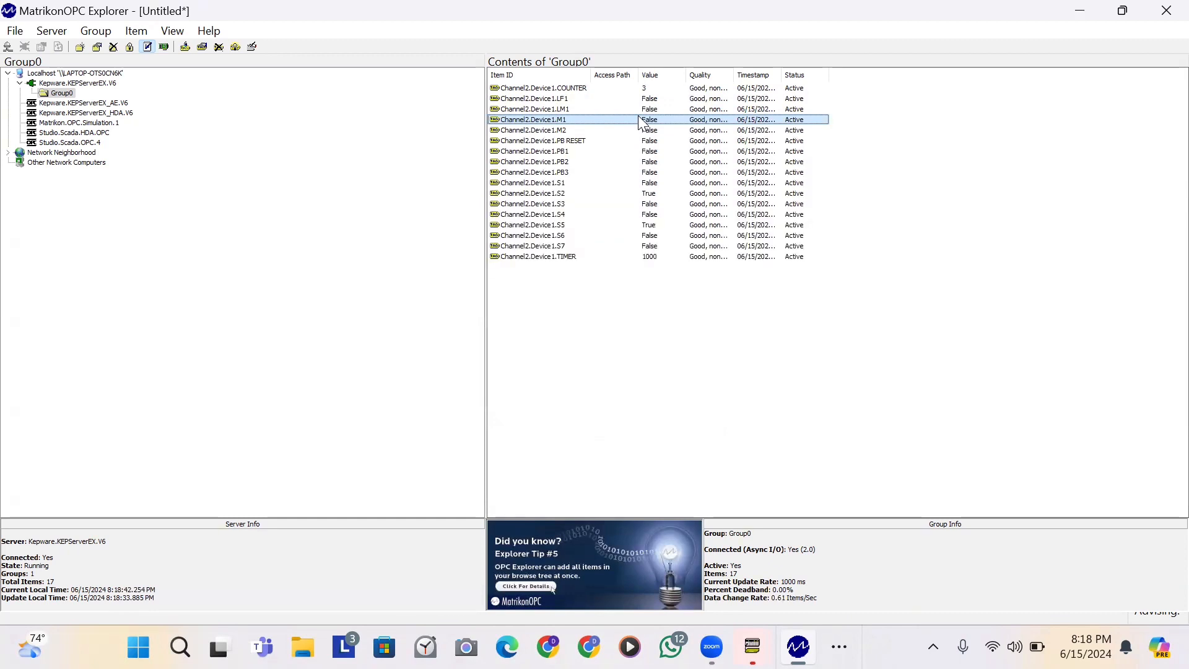
- Switch to CX-Programmer and examine the first rungs of the running Section1 ladder diagram
left_click(1075, 18)
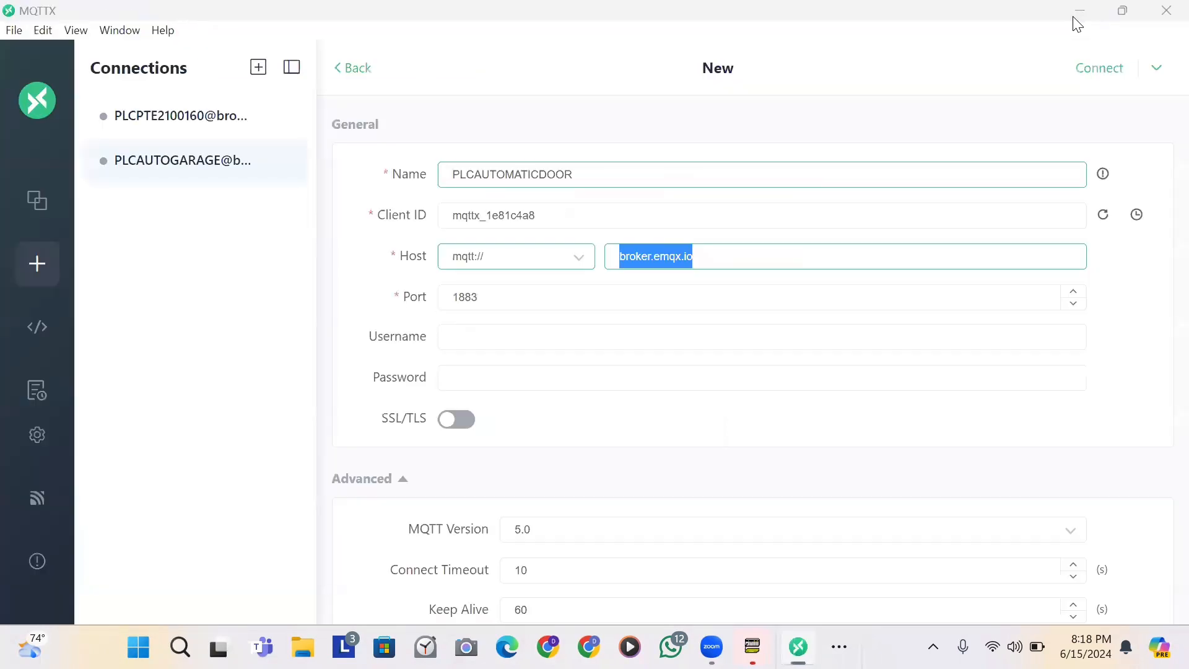
left_click(1075, 17)
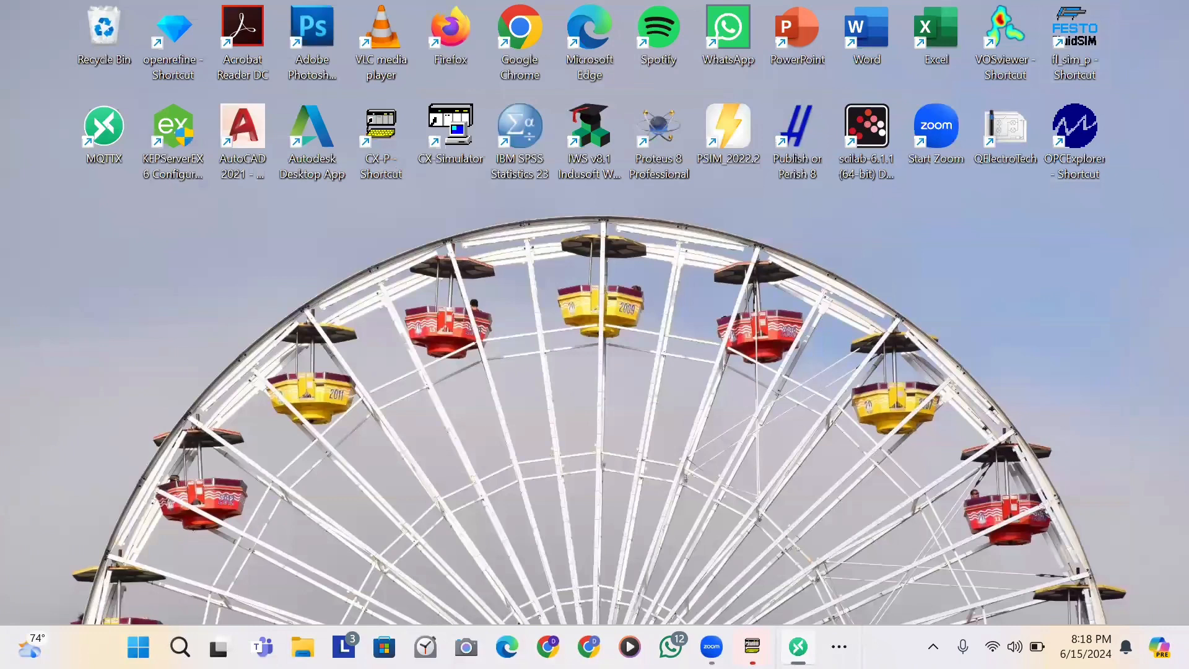
mouse_move(751, 647)
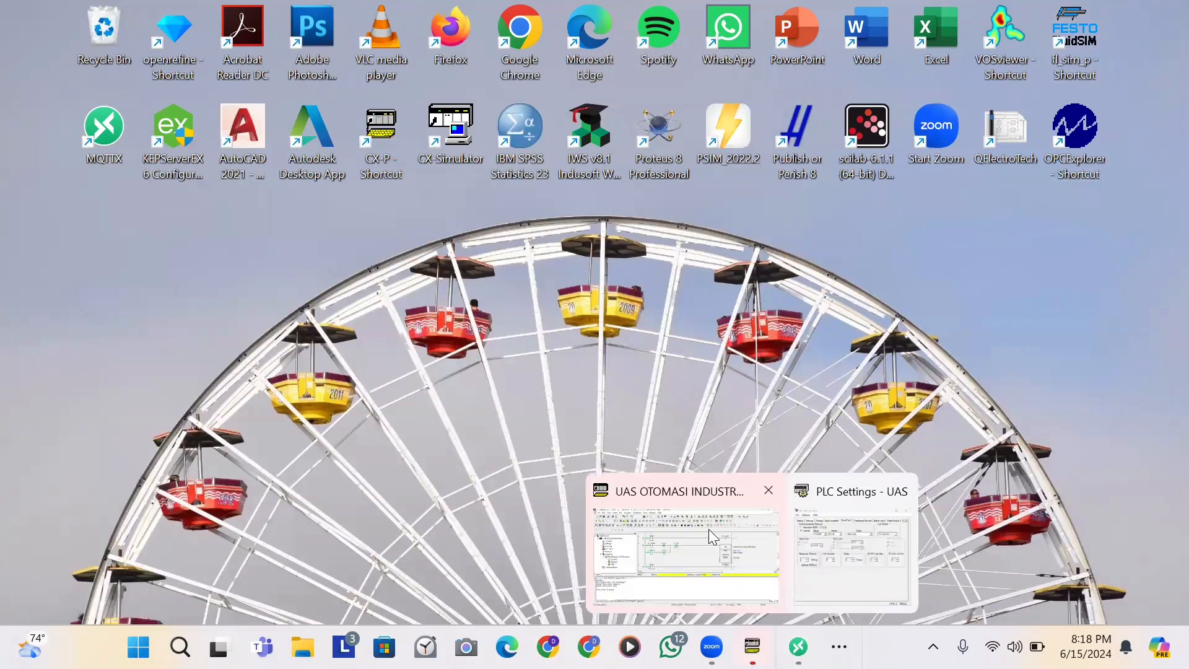
left_click(708, 528)
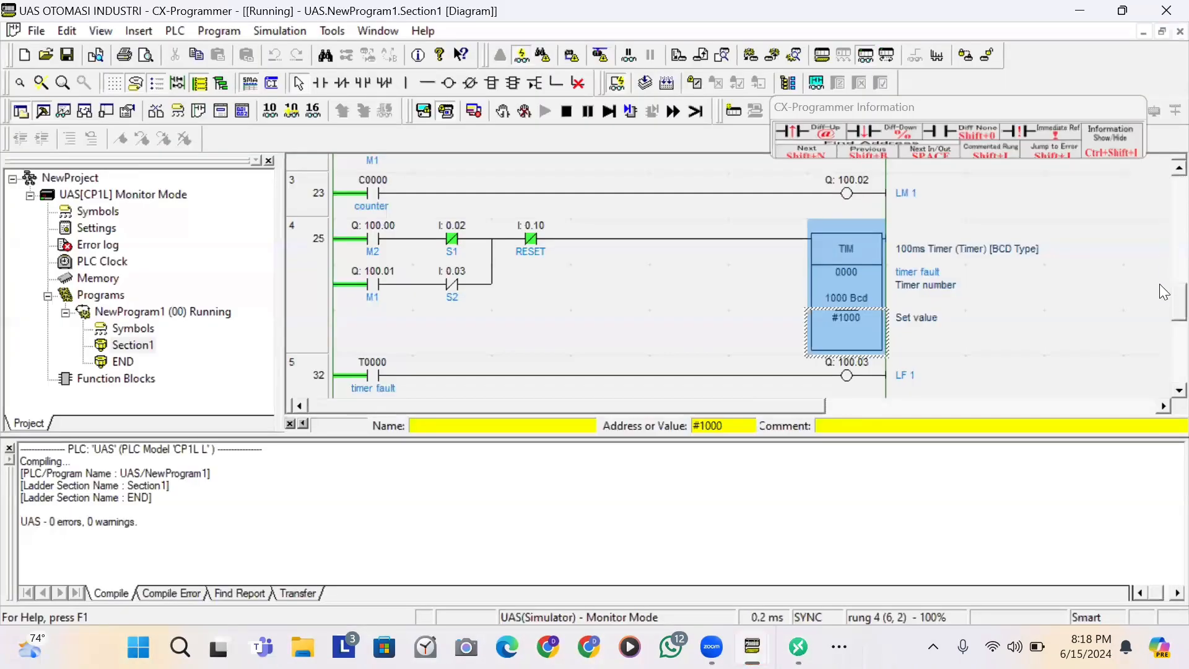
scroll(1164, 291, "up", 10)
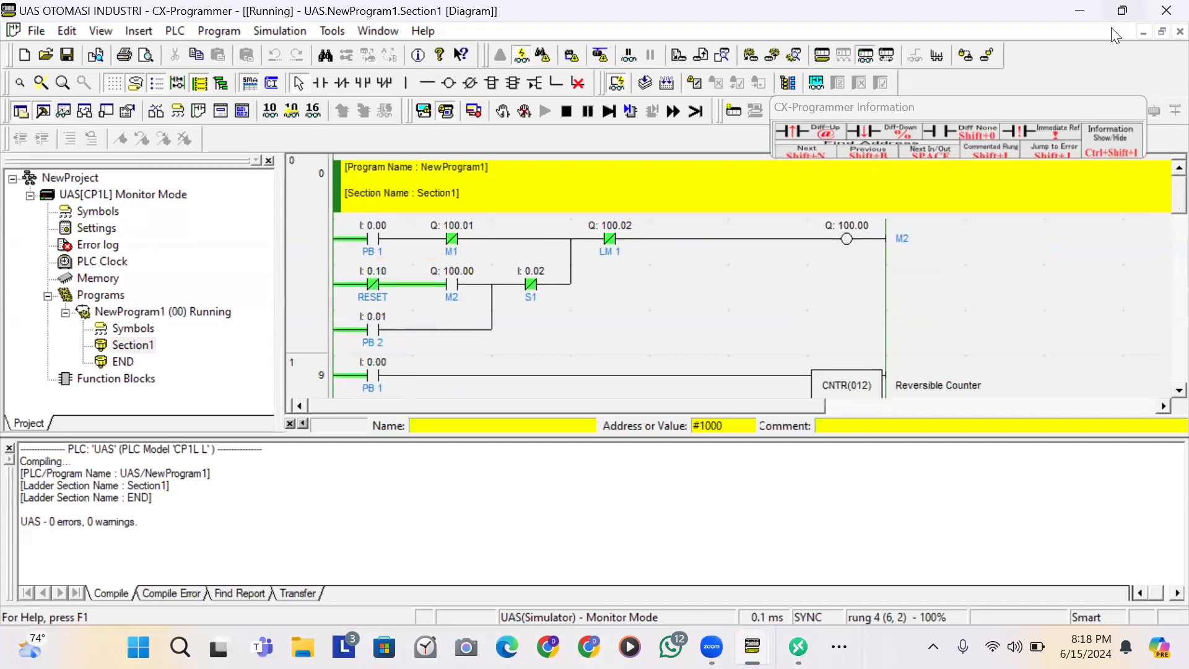
- Switch from CX-Programmer back to the Group0 tag list in MatrikonOPC Explorer
mouse_move(798, 646)
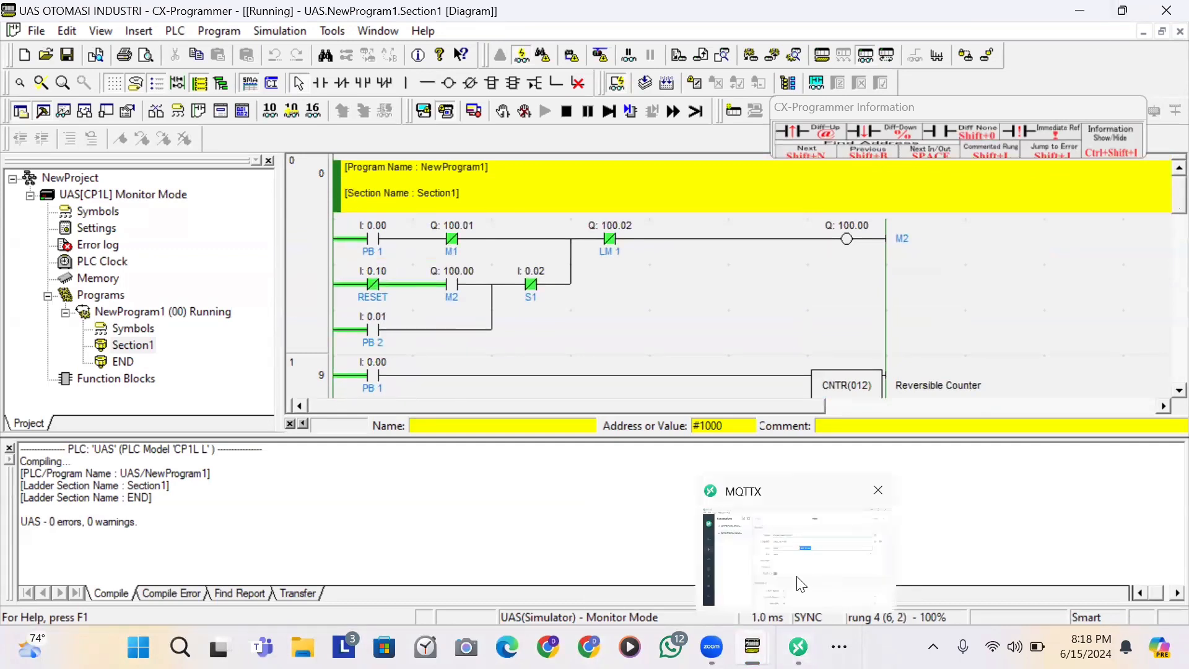
mouse_move(757, 632)
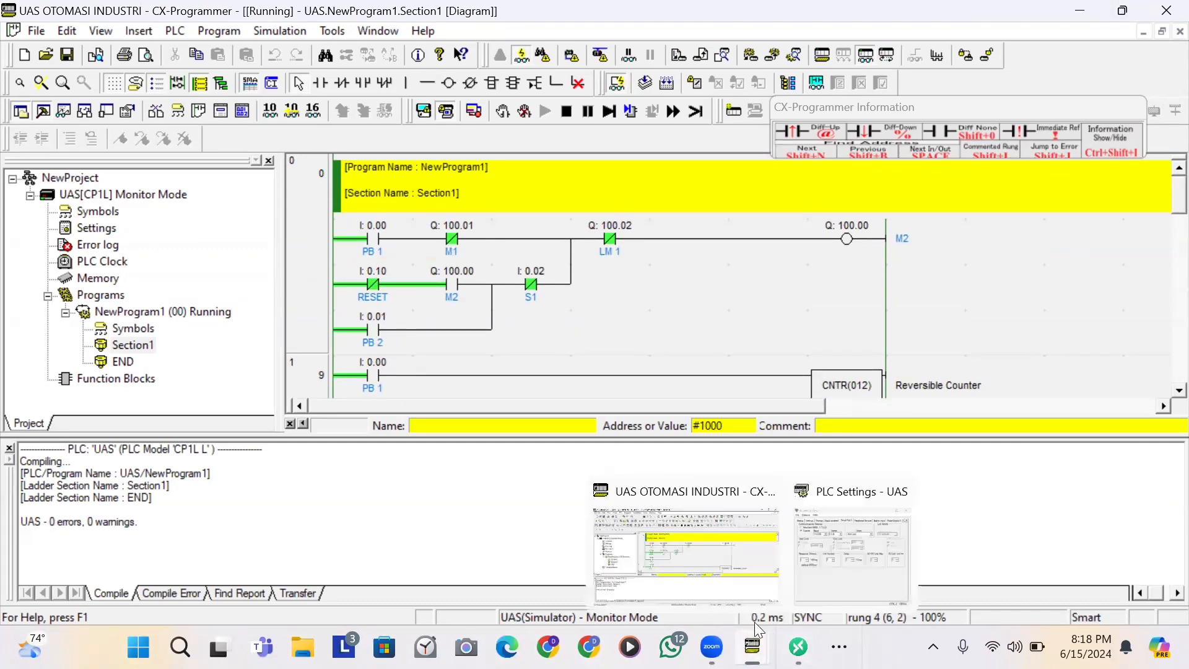
left_click(745, 570)
mouse_move(798, 650)
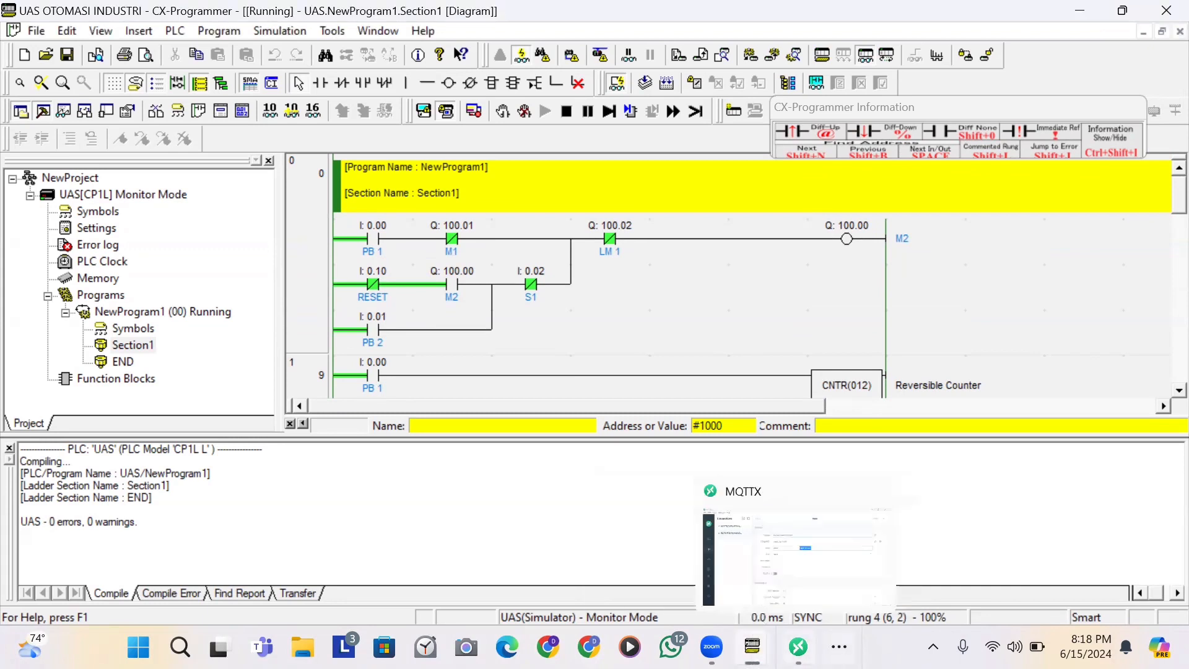
left_click(839, 647)
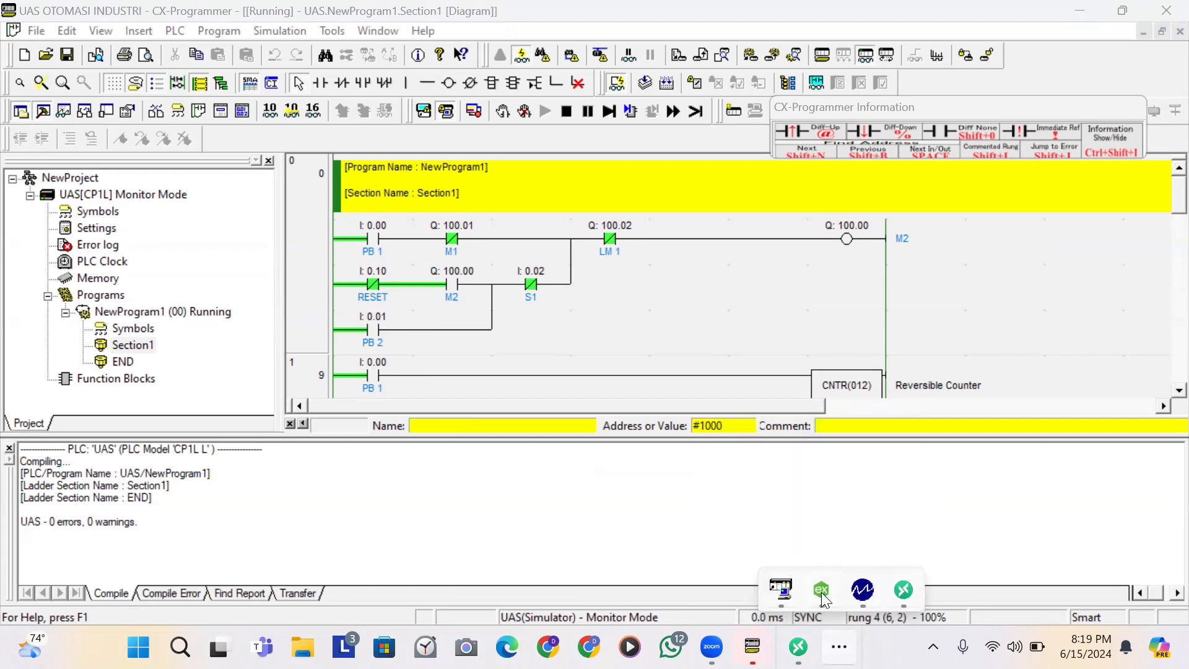
left_click(822, 596)
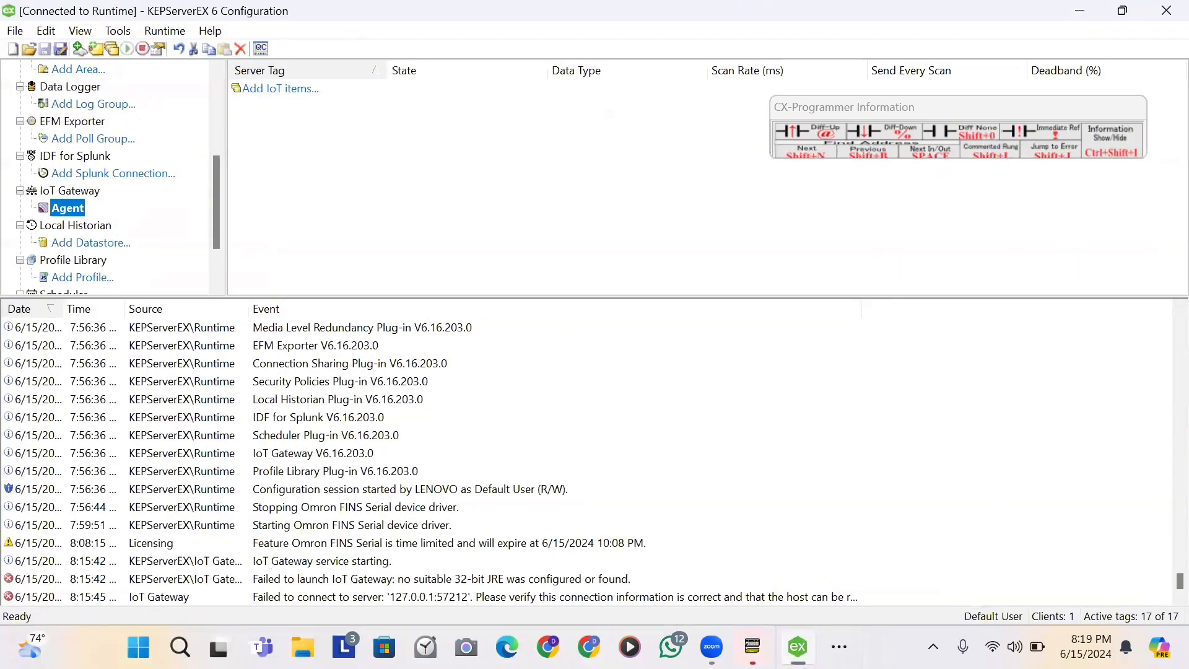
left_click(839, 646)
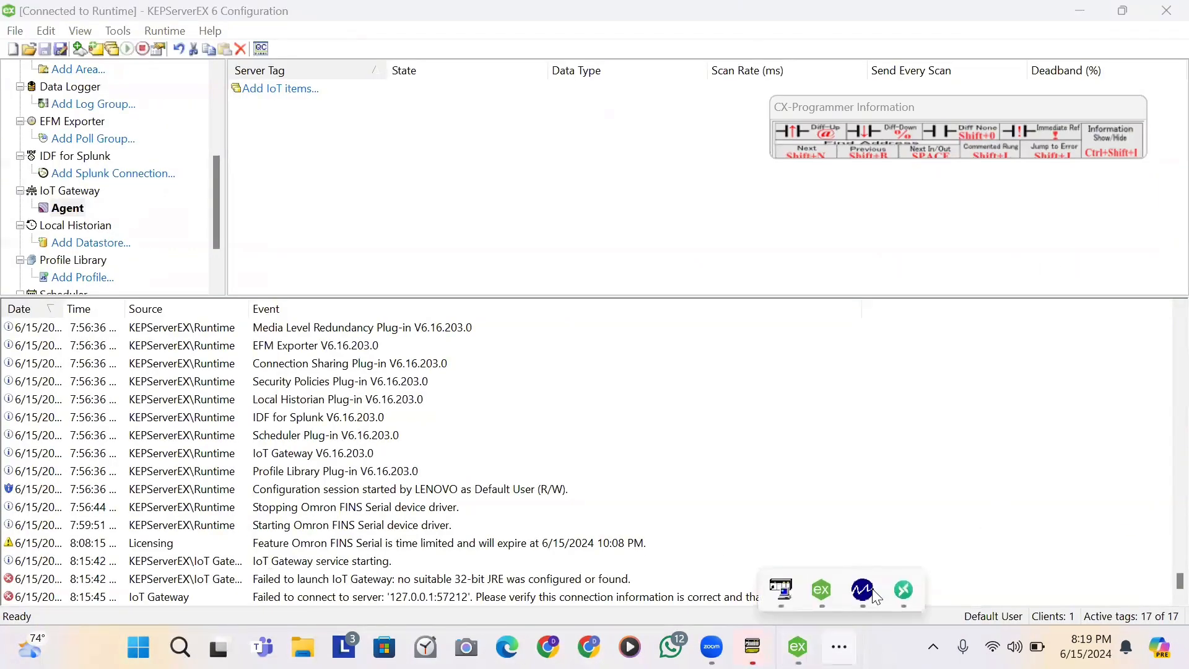
left_click(873, 594)
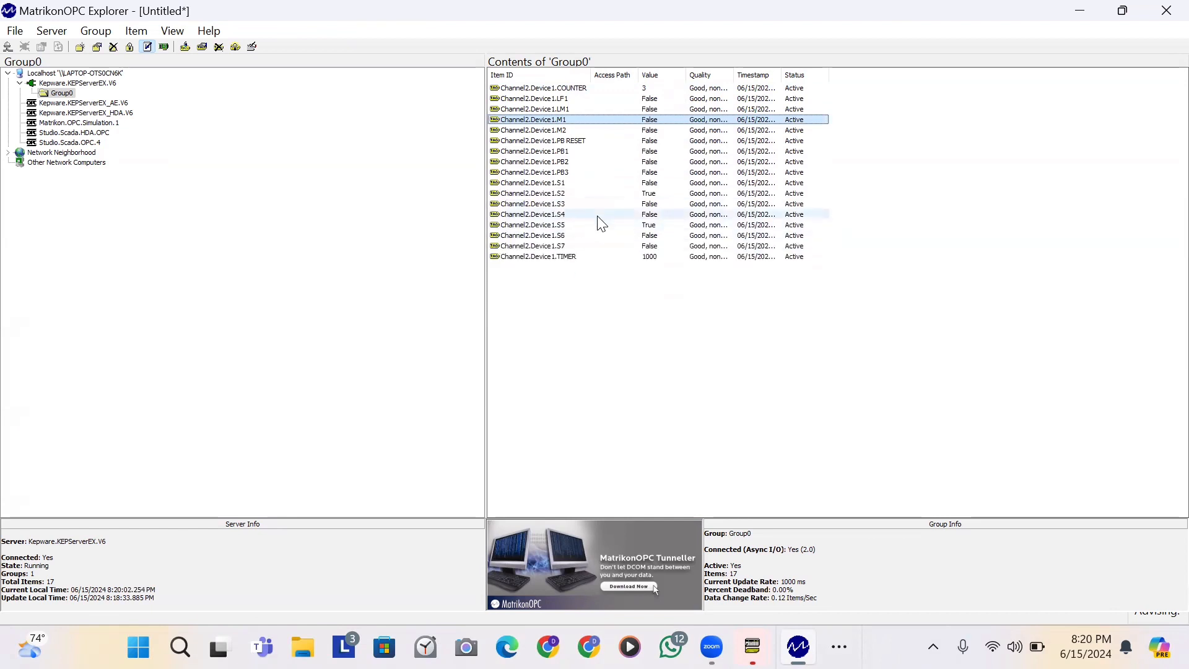
- Write False to the S5 tag in Group0
left_click(645, 152)
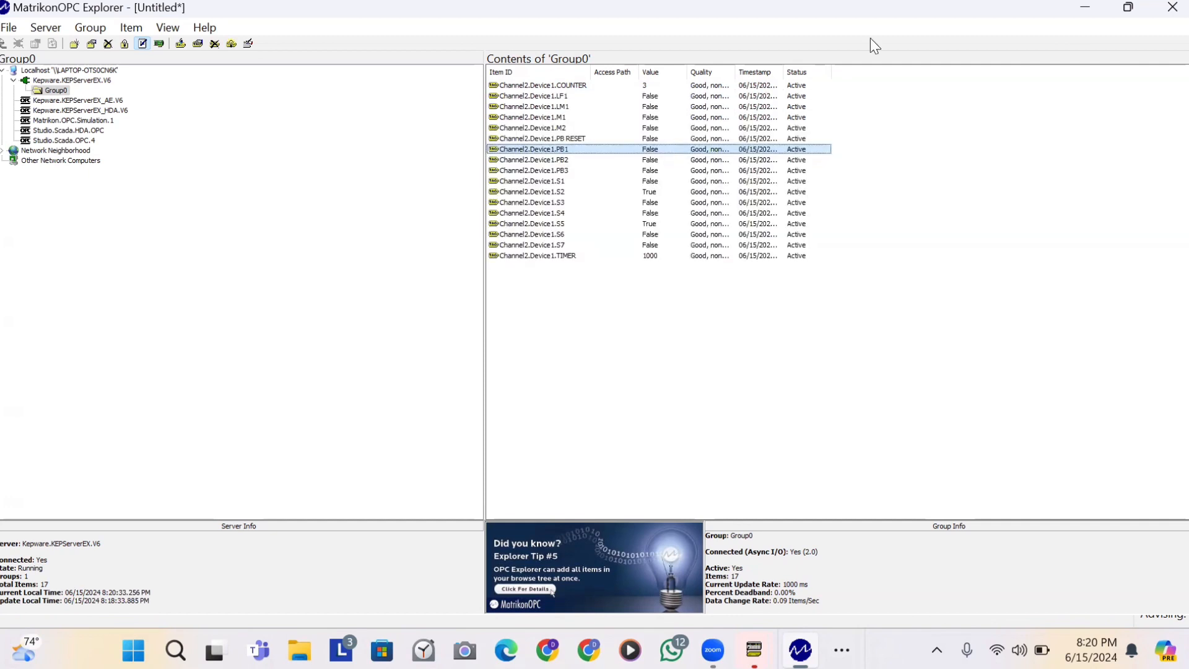
left_click(660, 161)
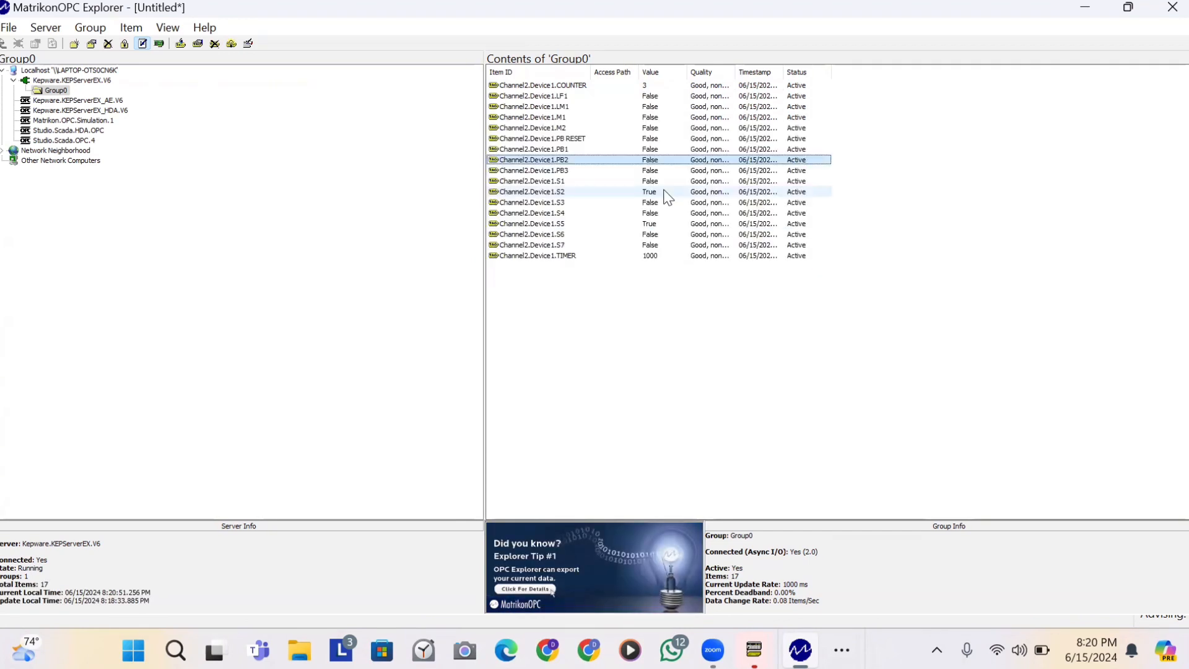
left_click(655, 223)
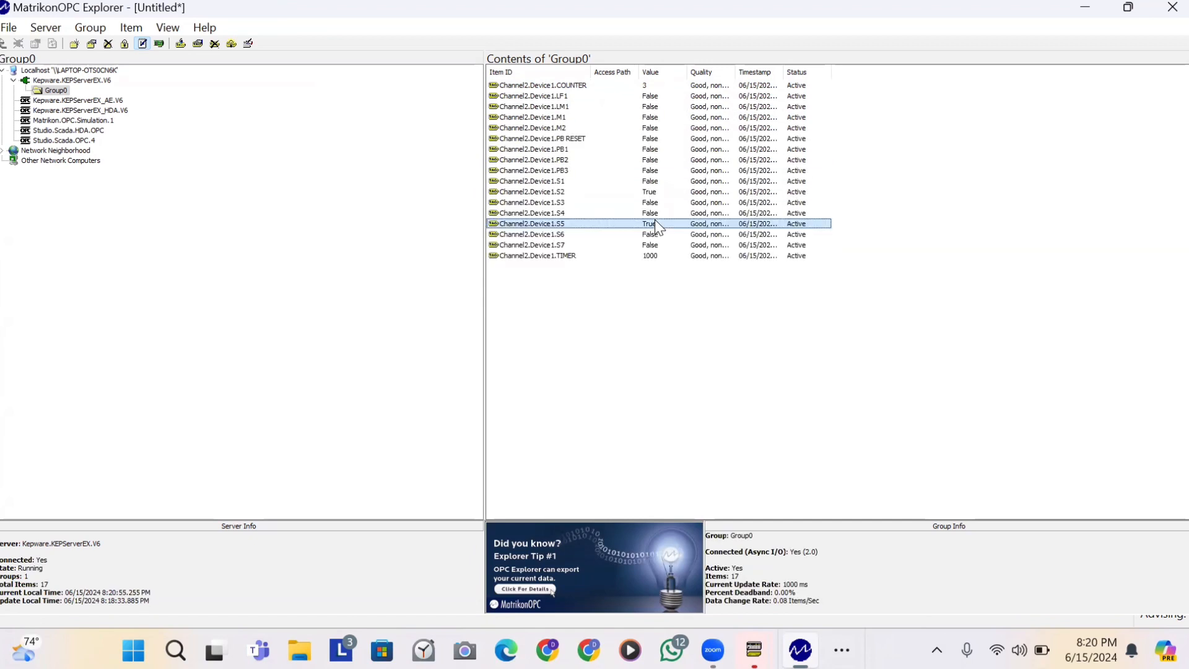
double_click(655, 222)
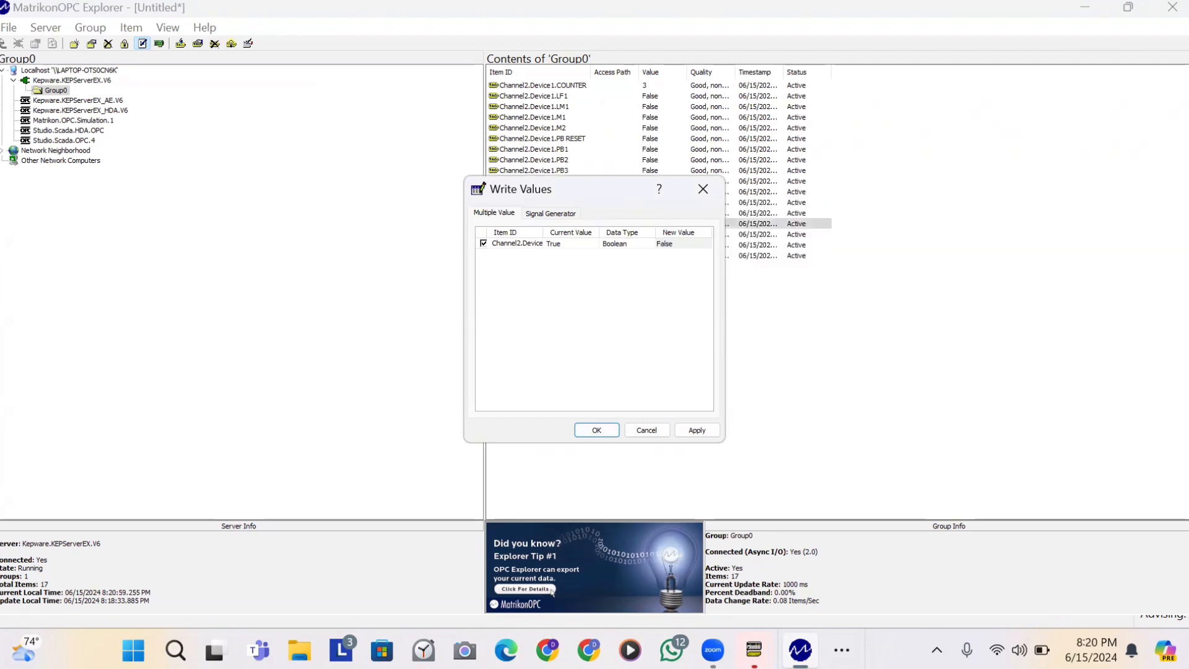
left_click(595, 430)
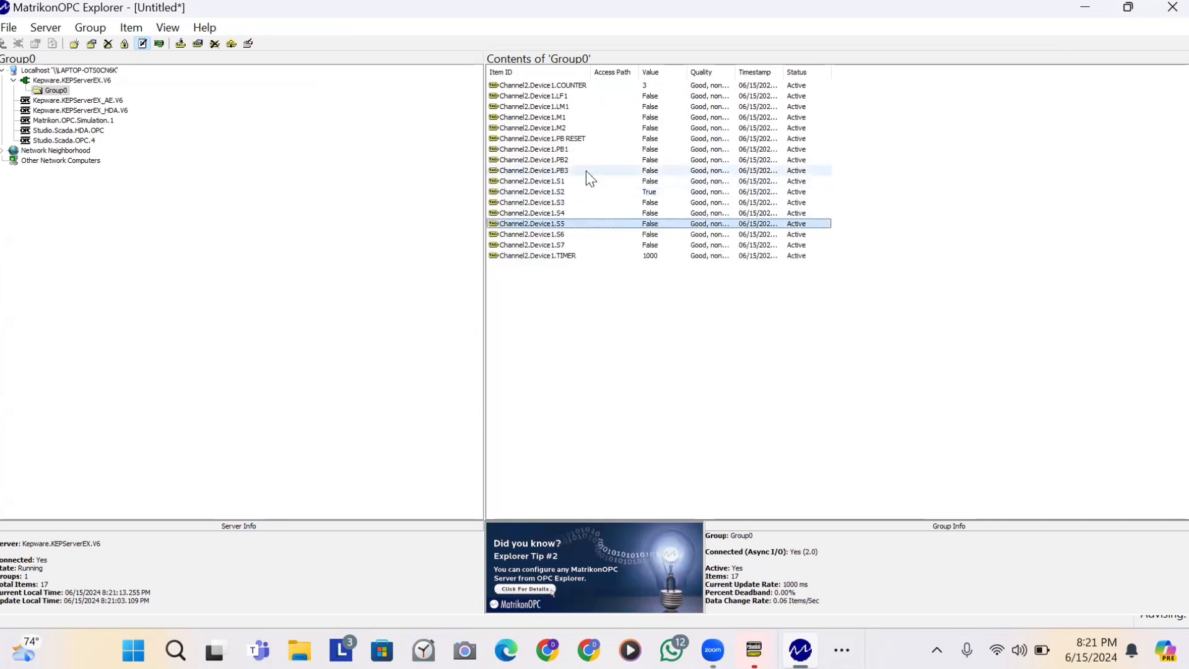
- Write True to the PB2 tag in Group0
double_click(638, 160)
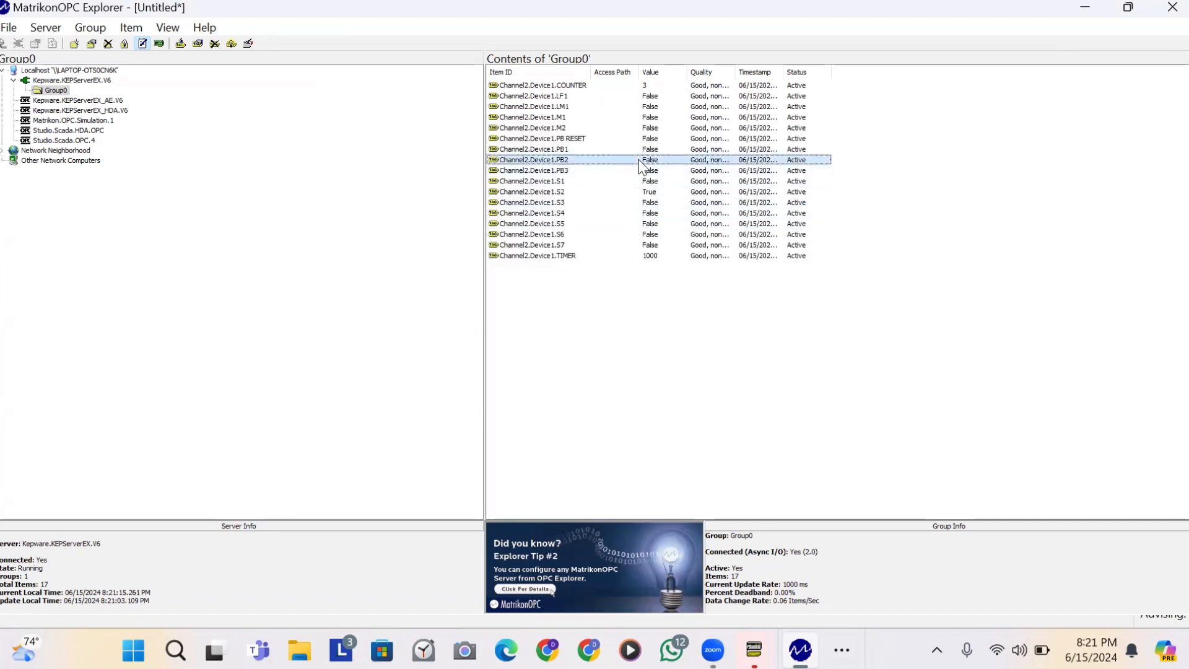
type("True")
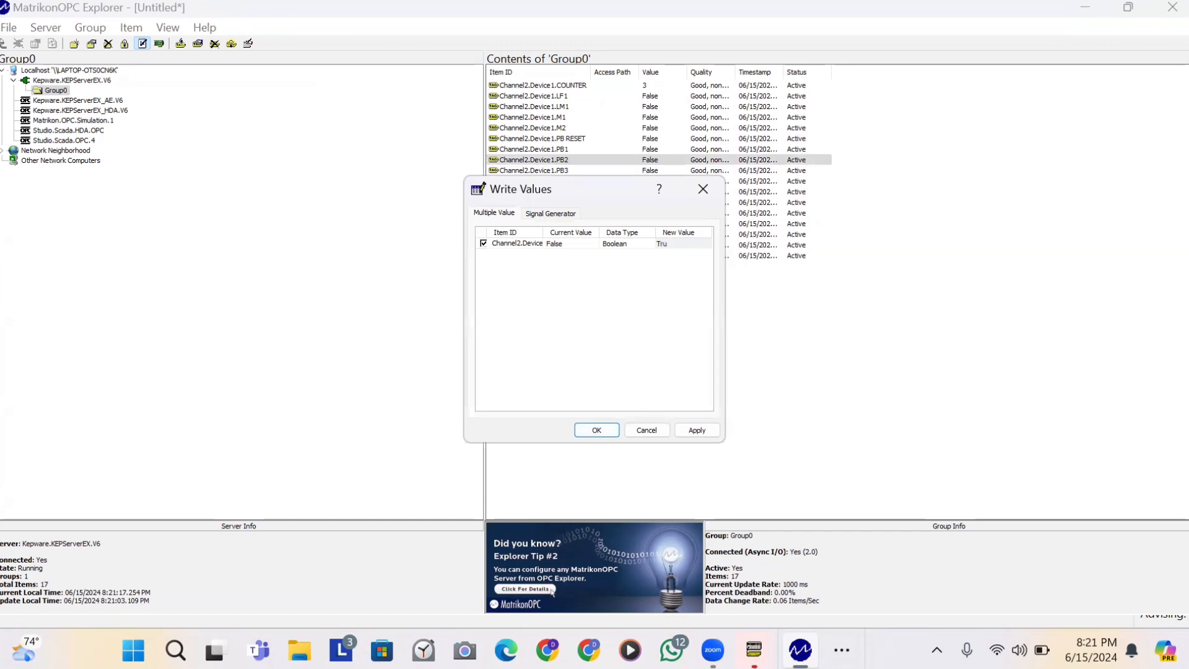
left_click(588, 429)
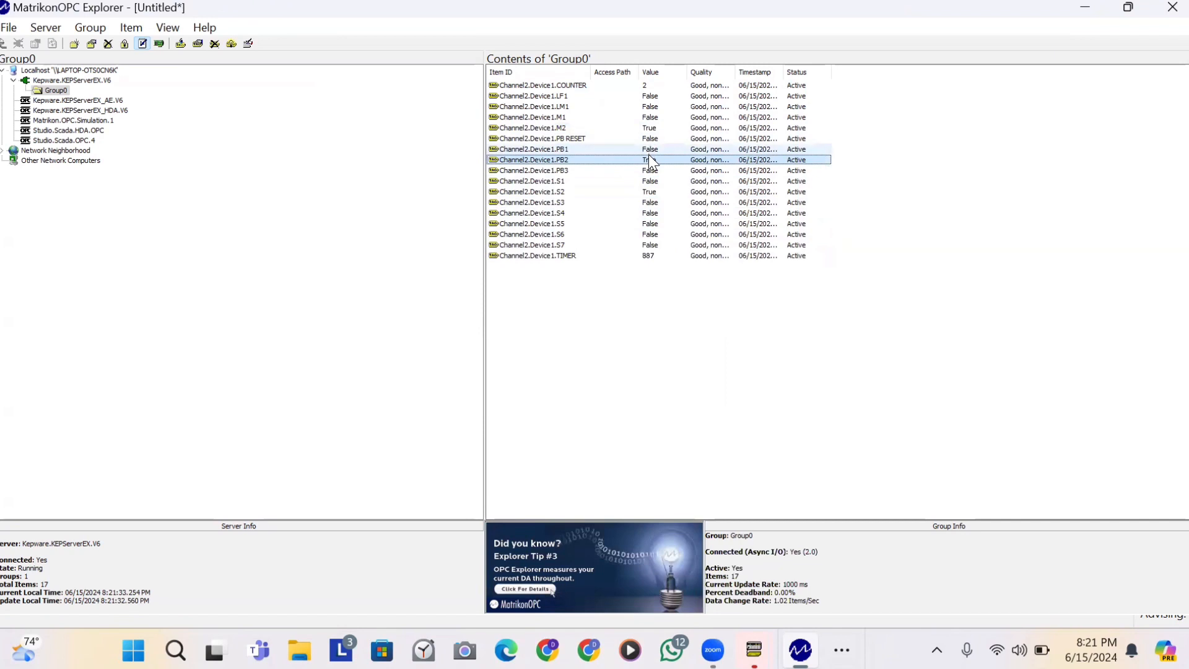
- Write False to the PB2 tag in Group0
double_click(649, 156)
type("False")
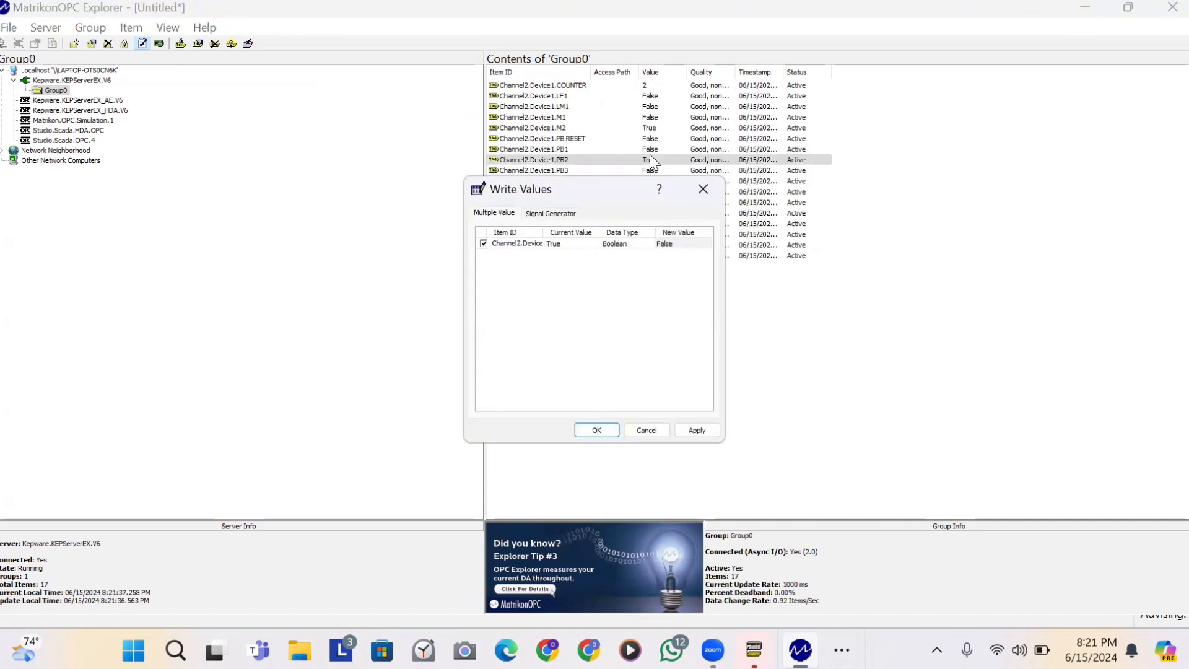
left_click(581, 431)
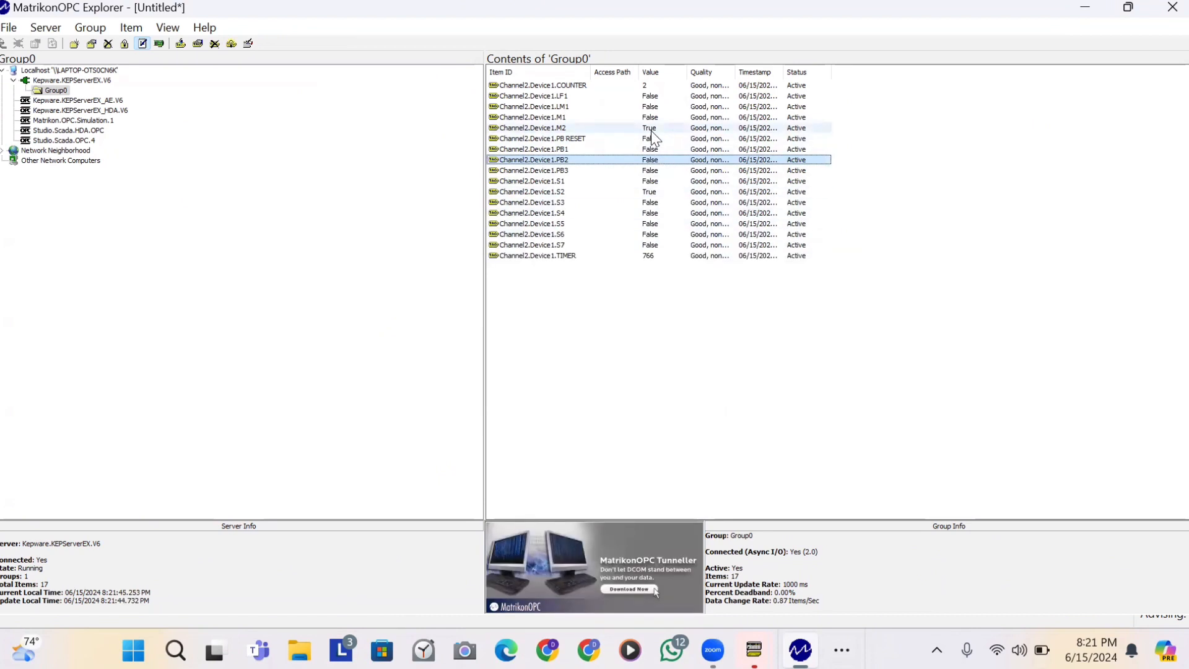
- Write False to the S2 tag in Group0
double_click(656, 191)
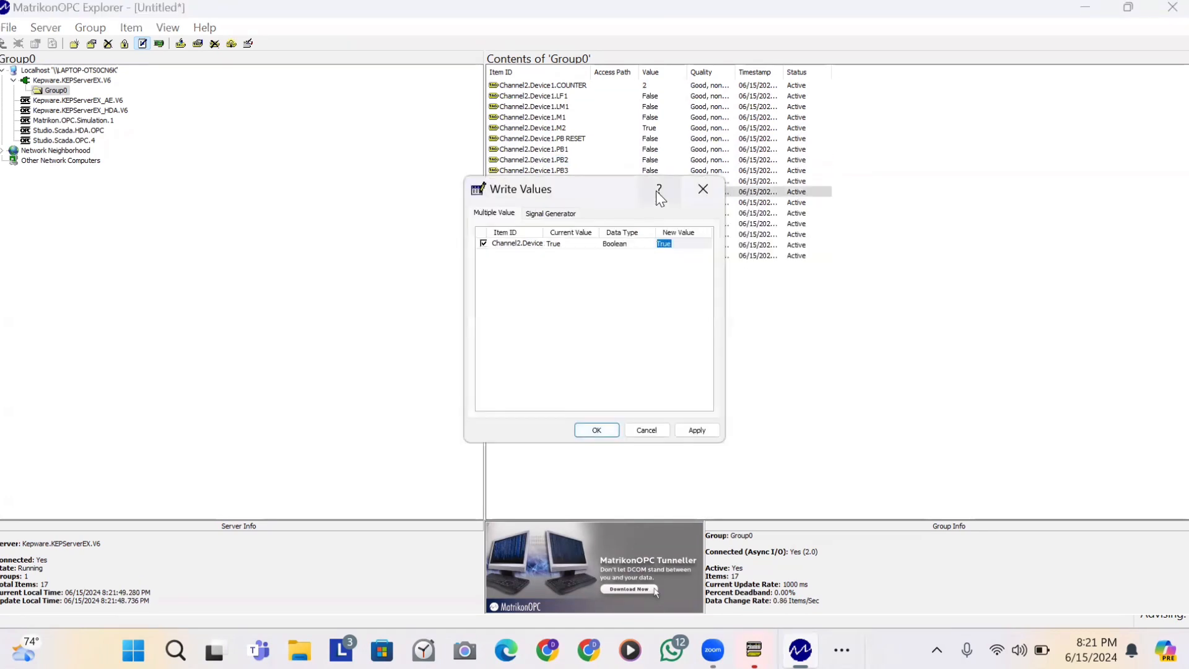
type("False")
left_click(585, 424)
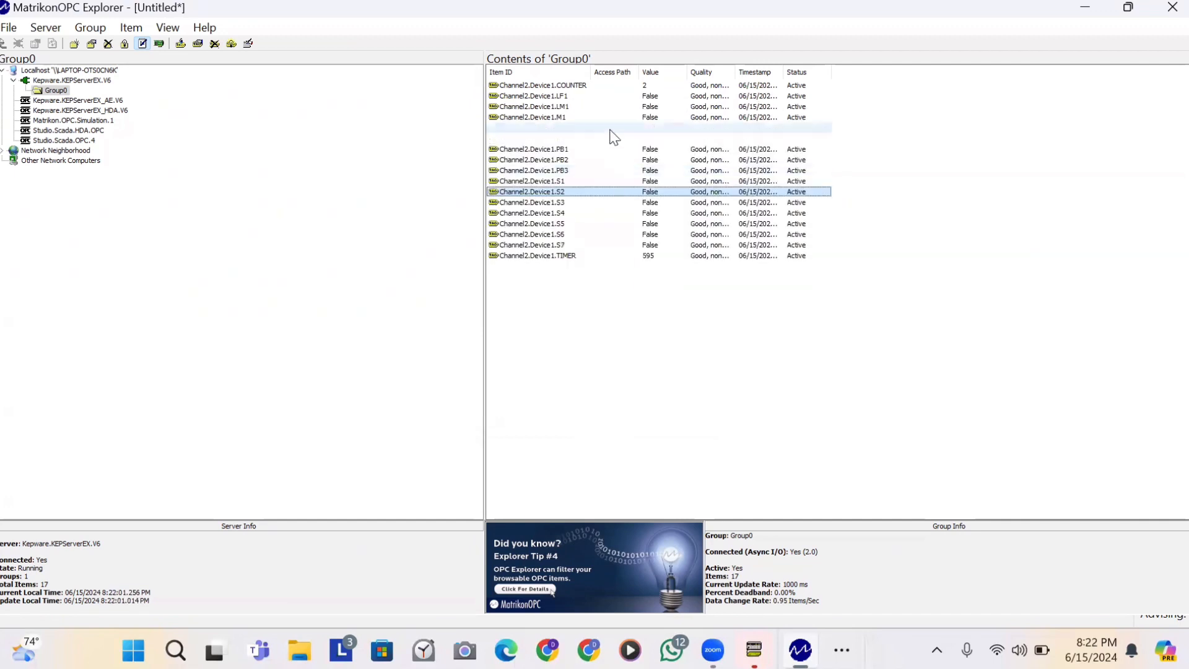
- Write True to the S1 tag in Group0, then select the PB3 tag
double_click(644, 181)
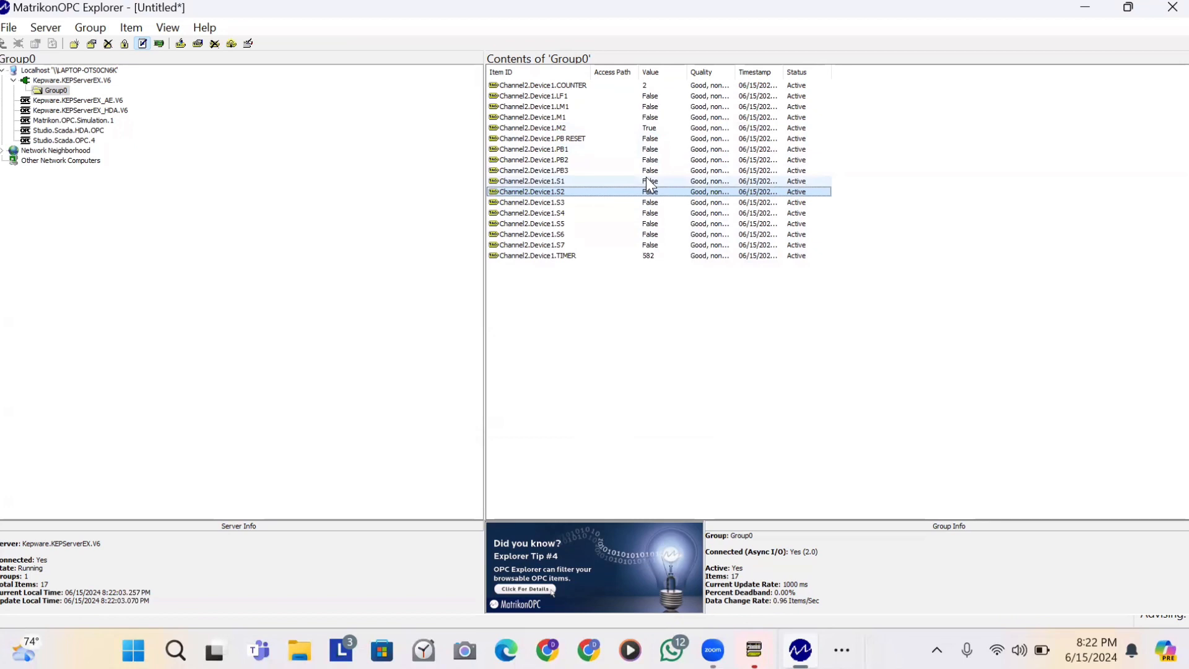
type("T")
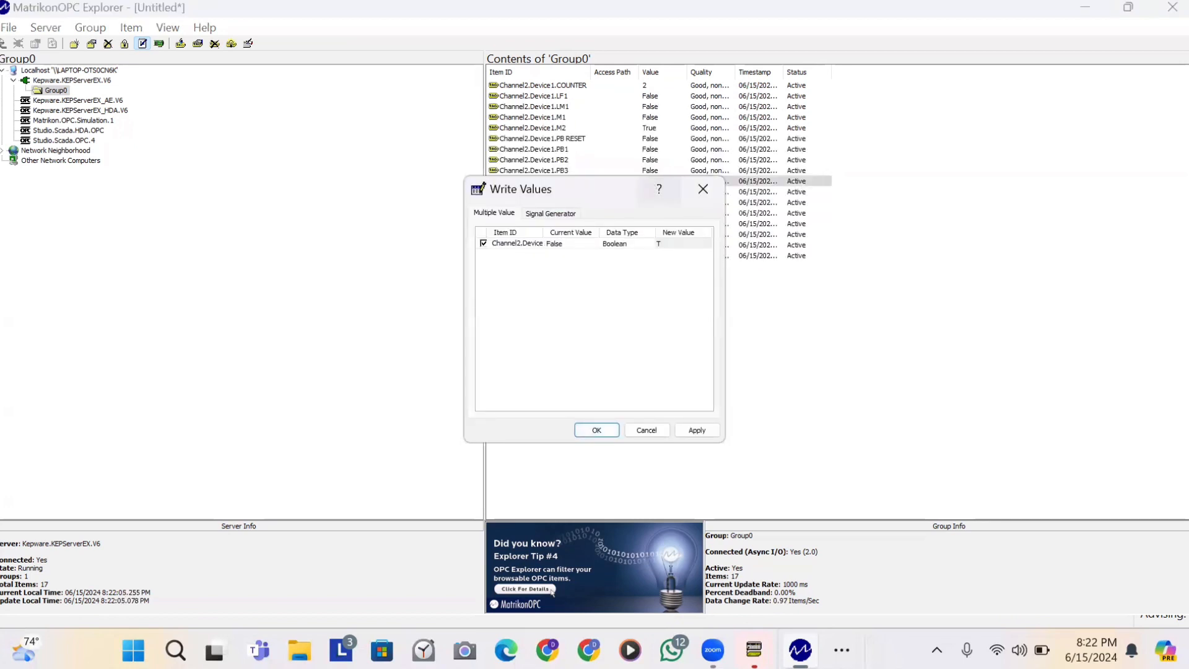
type("rue")
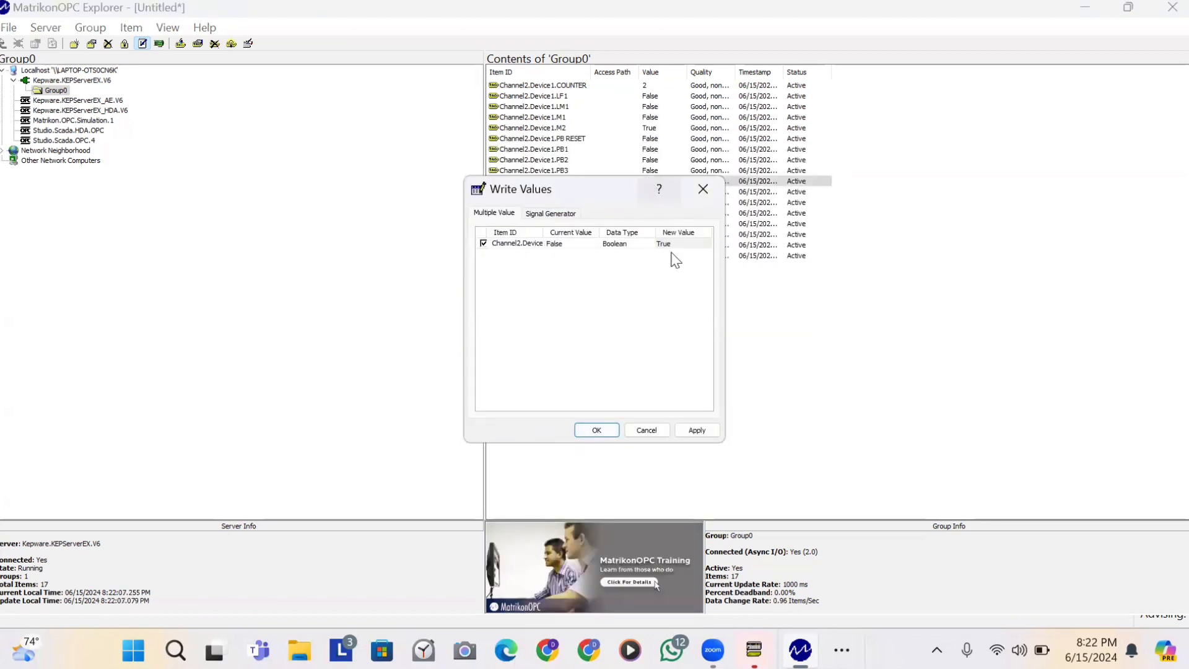
left_click(609, 432)
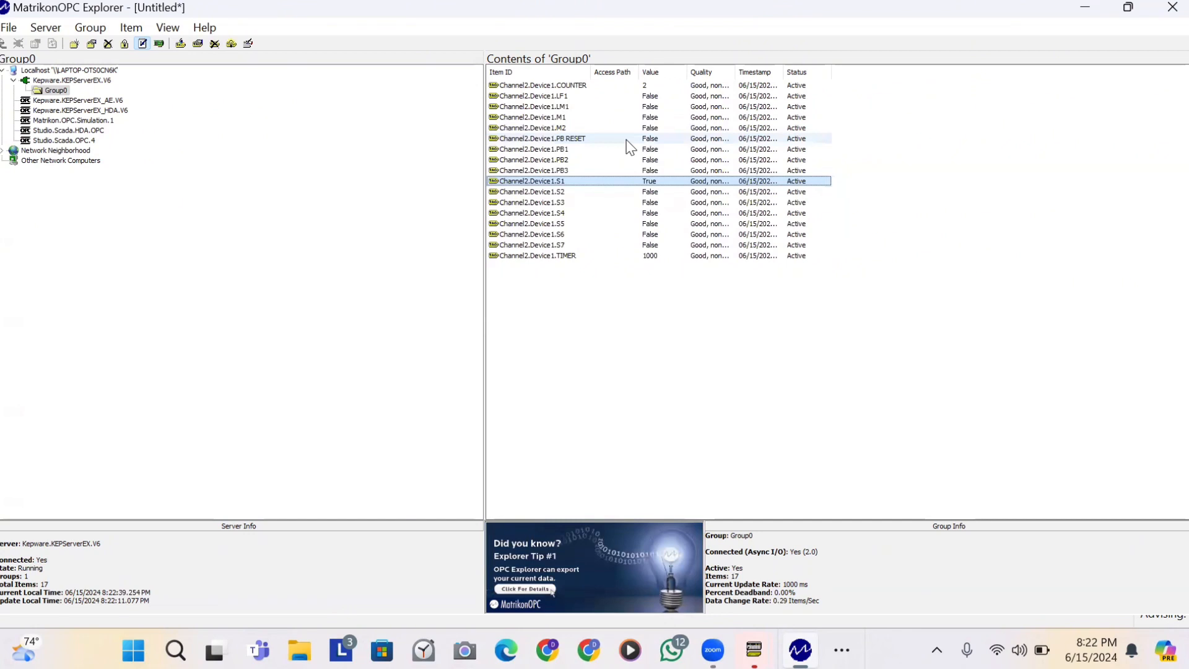
left_click(585, 168)
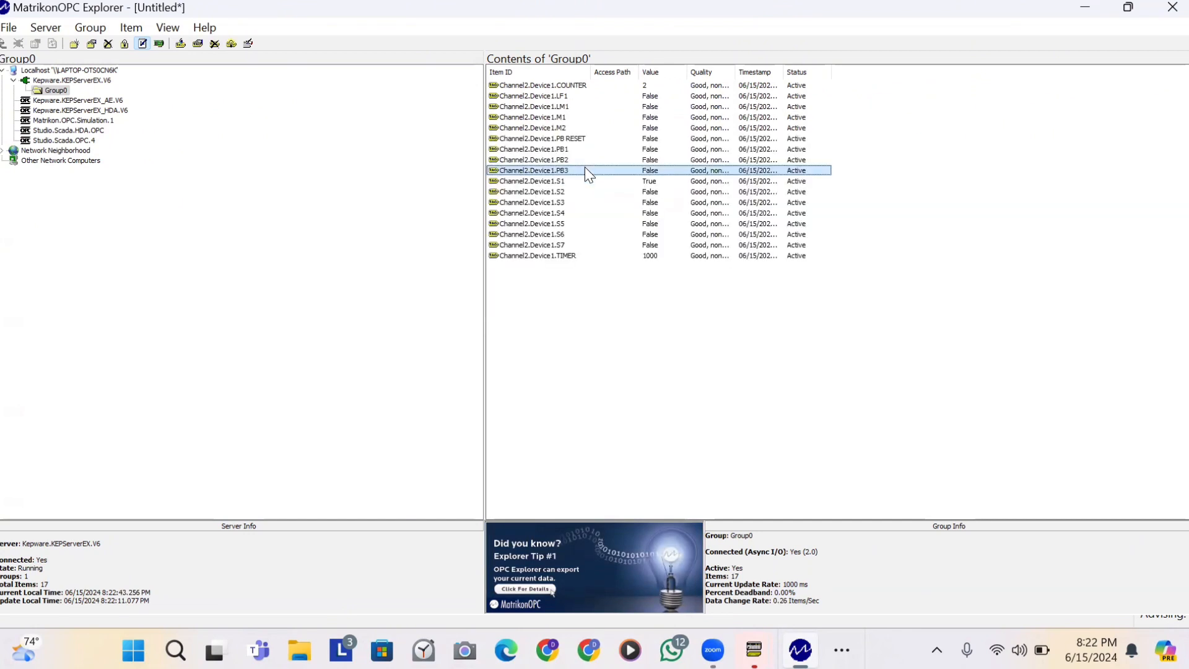
- Write True to the PB3 tag in Group0
double_click(565, 172)
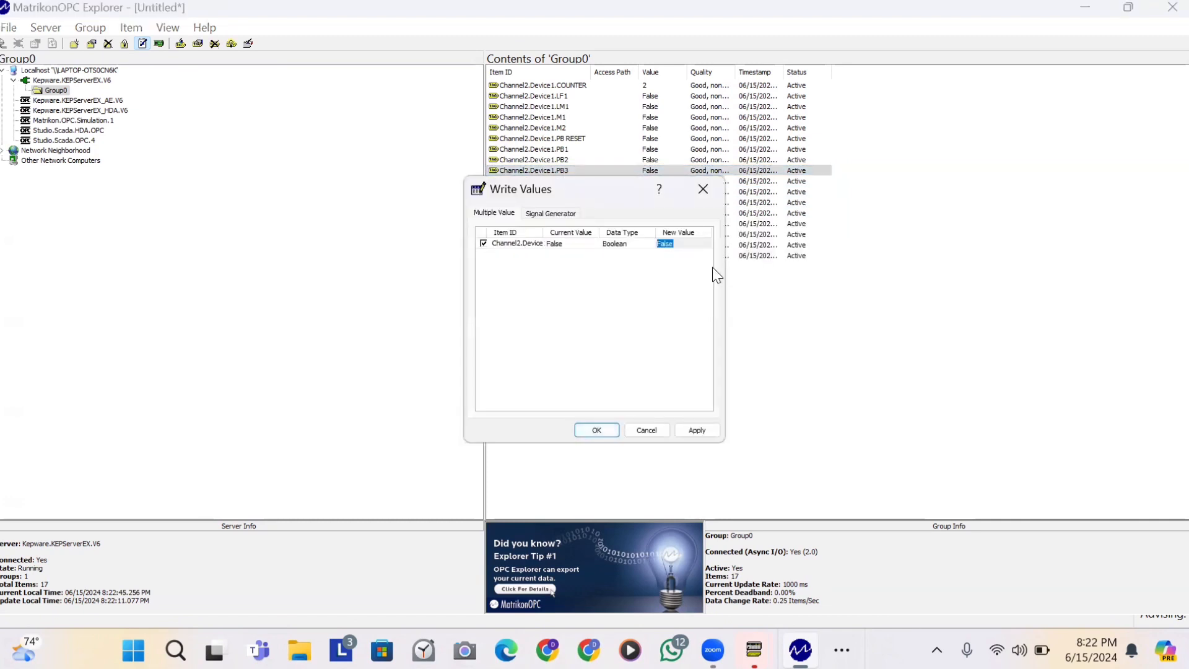
type("True")
left_click(605, 432)
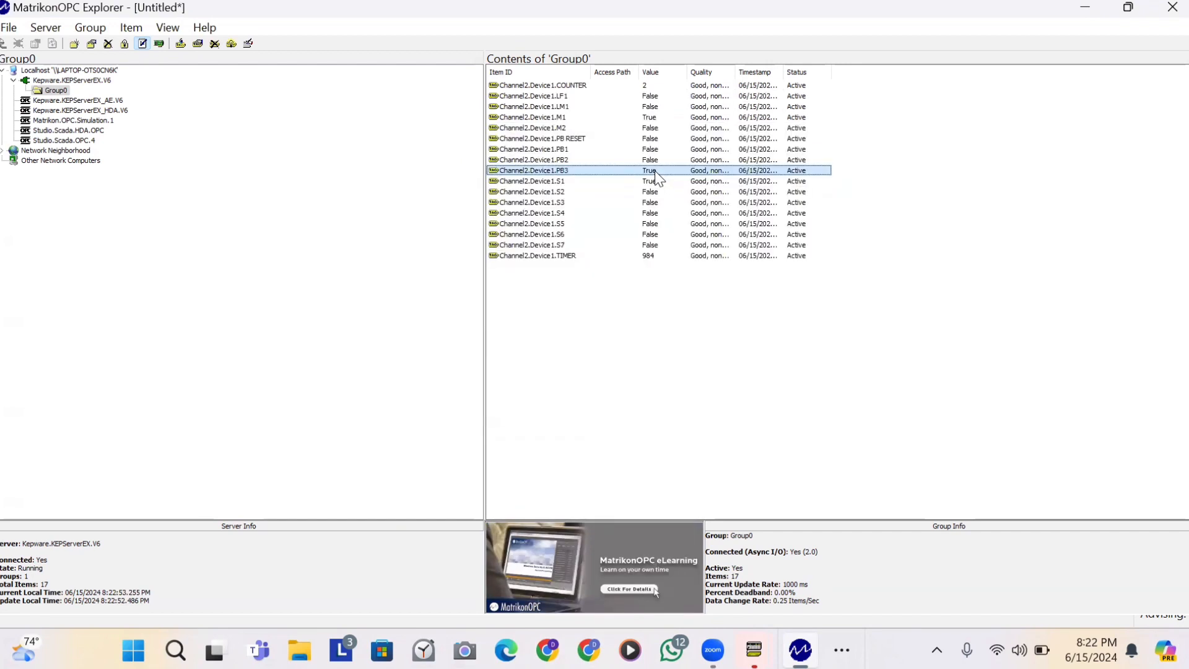
- Write False to the PB3 tag in Group0
double_click(655, 170)
type("F")
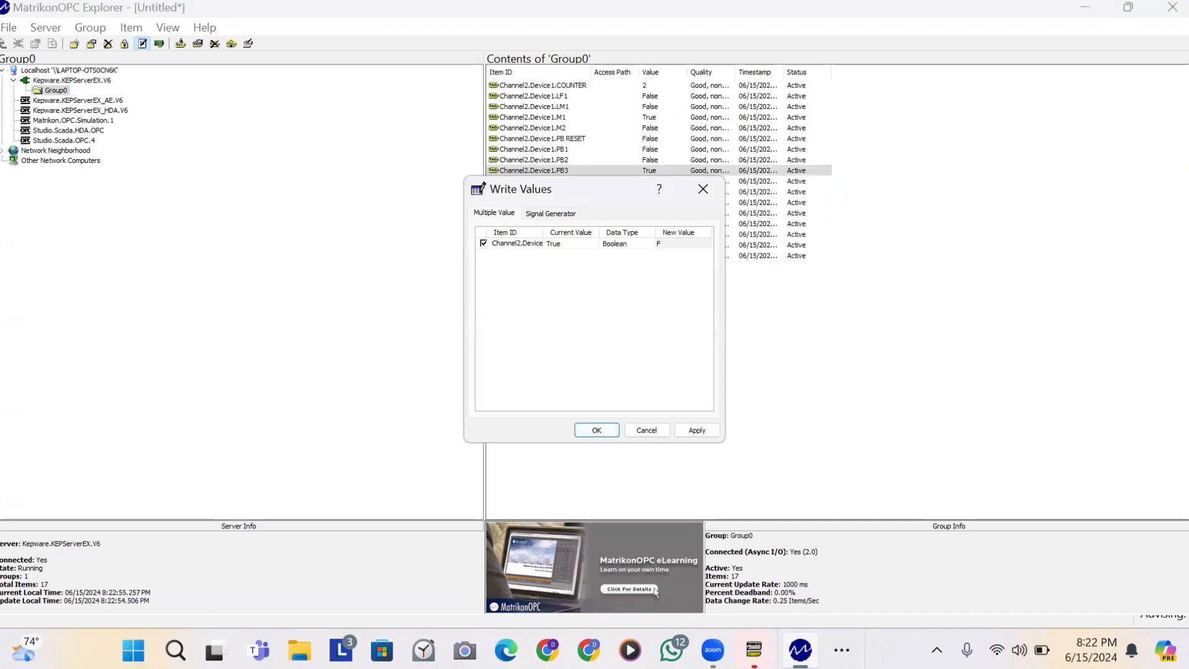
type("alse")
left_click(596, 429)
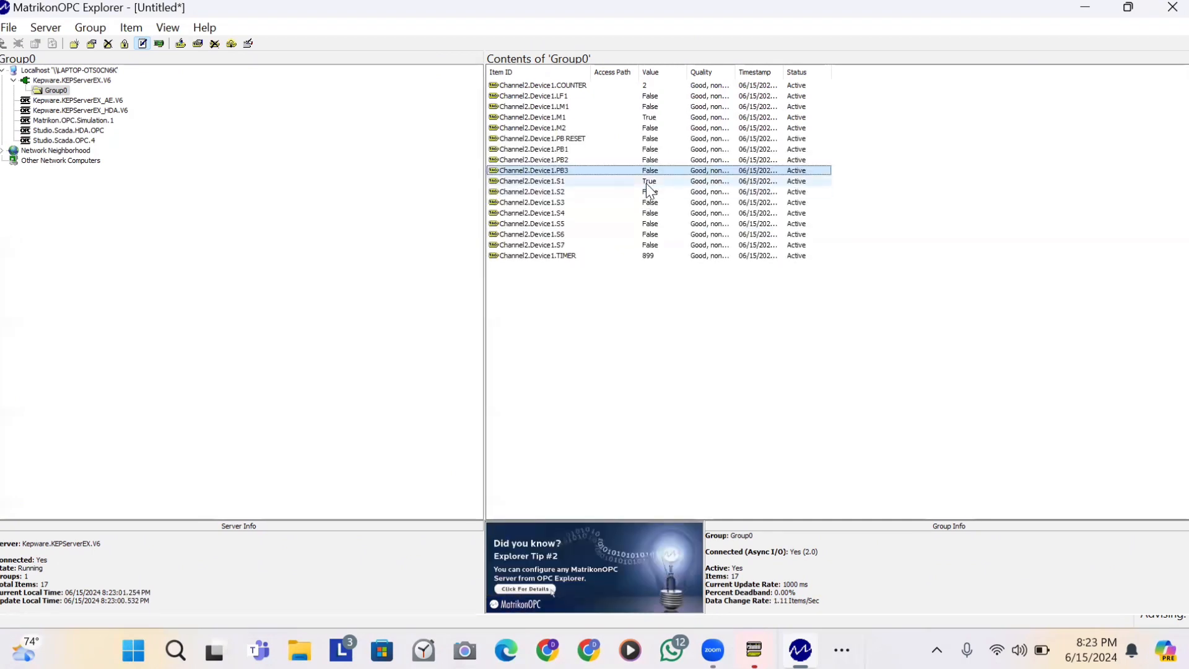
- Write False to the S1 tag in Group0
double_click(645, 183)
type("F")
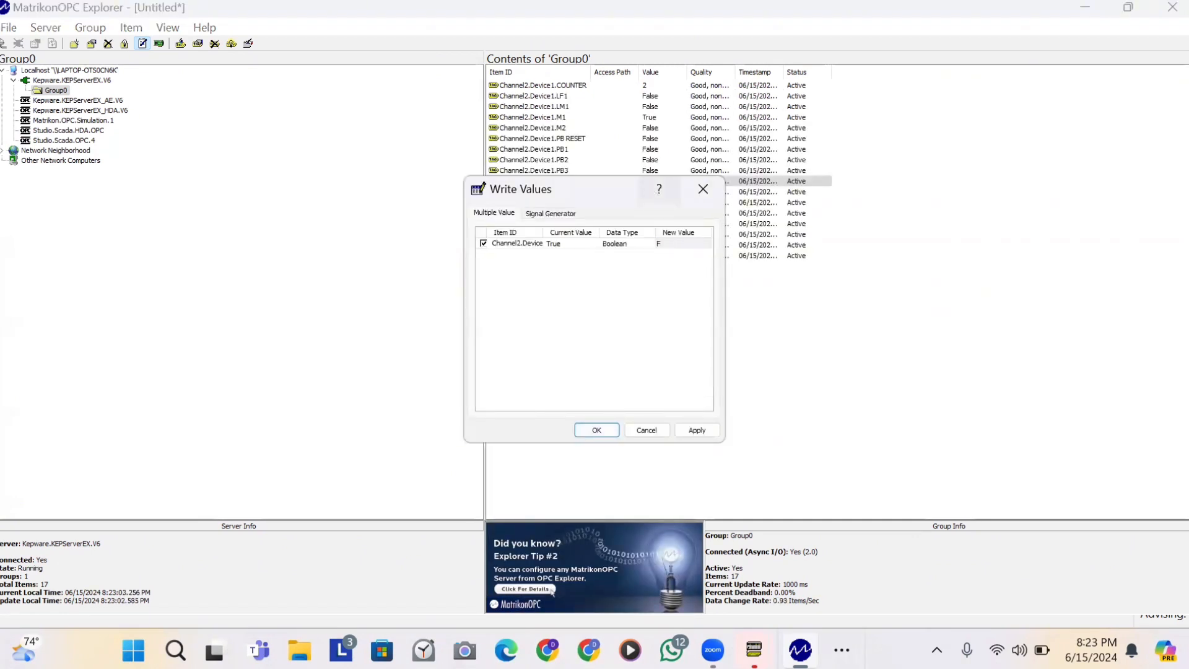
type("alse")
left_click(598, 431)
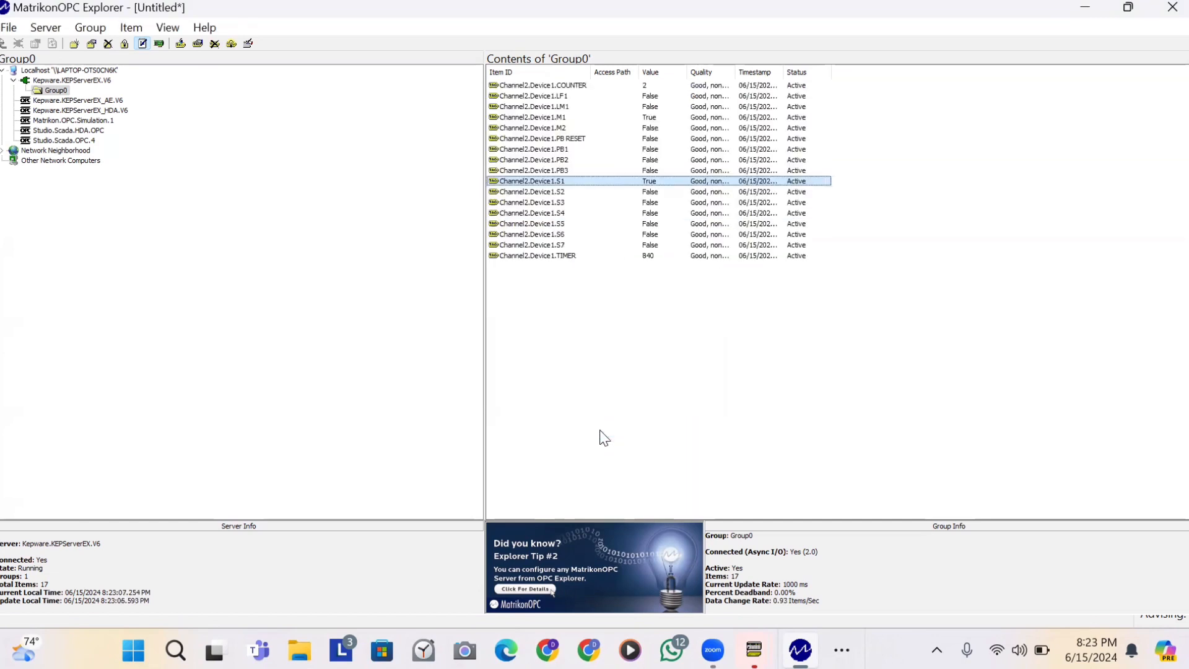
- Switch to CX-Programmer, close the compile output window and examine the live state of the Section1 ladder rungs
left_click(1087, 7)
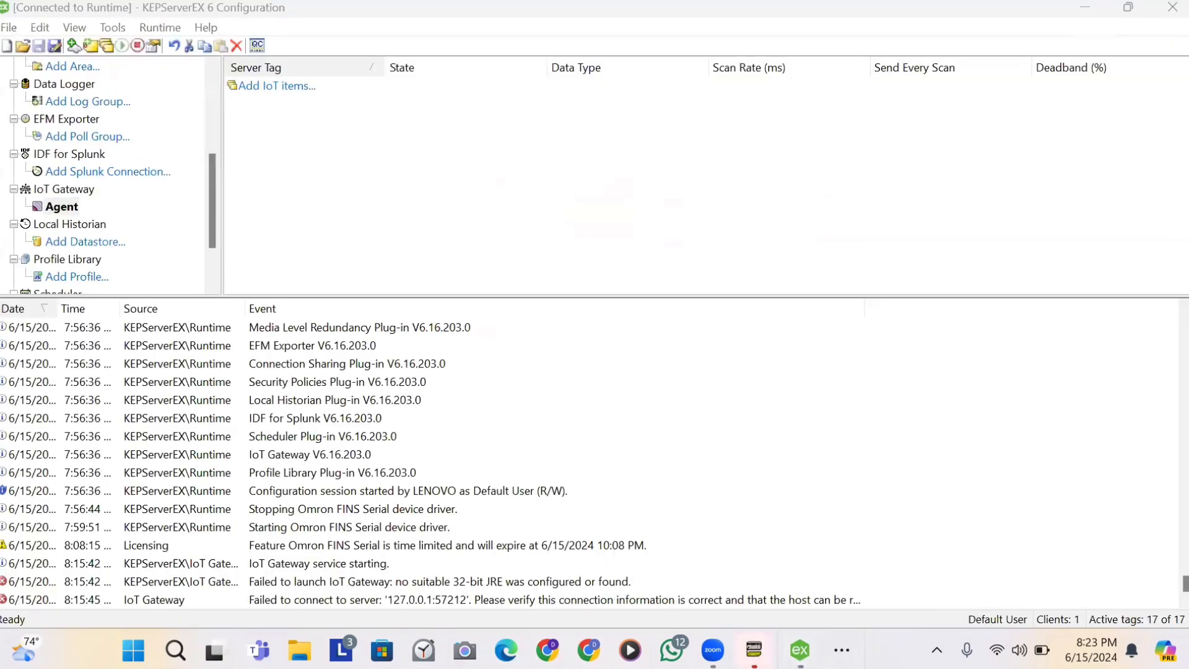
mouse_move(754, 650)
left_click(713, 508)
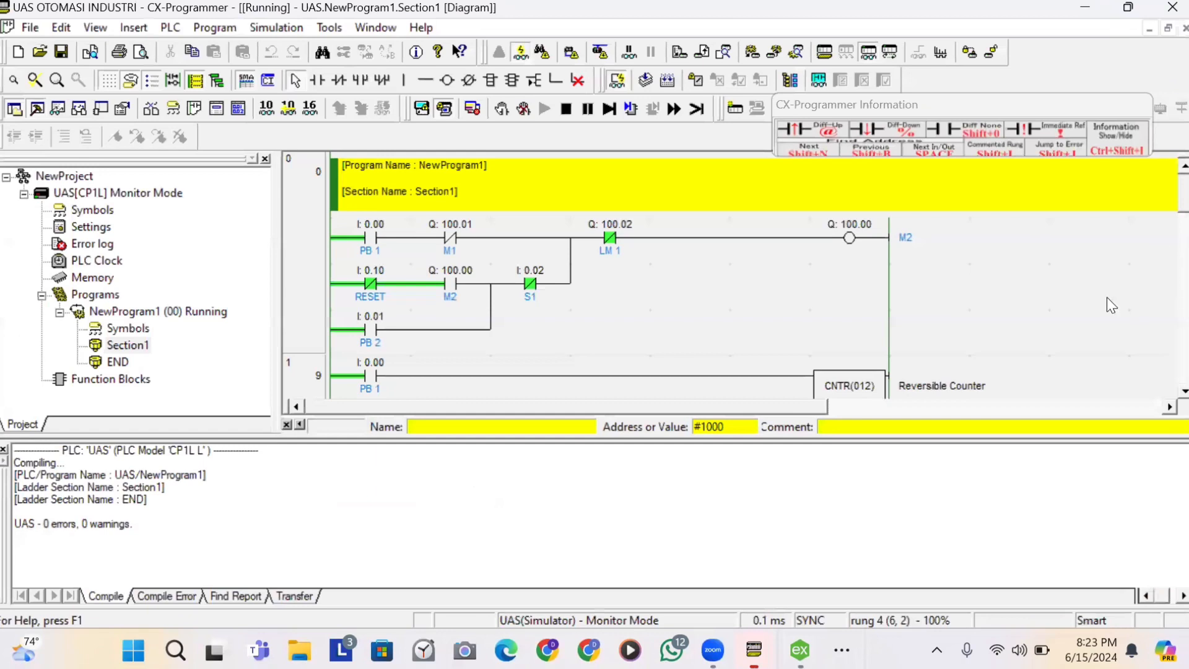
left_click(3, 448)
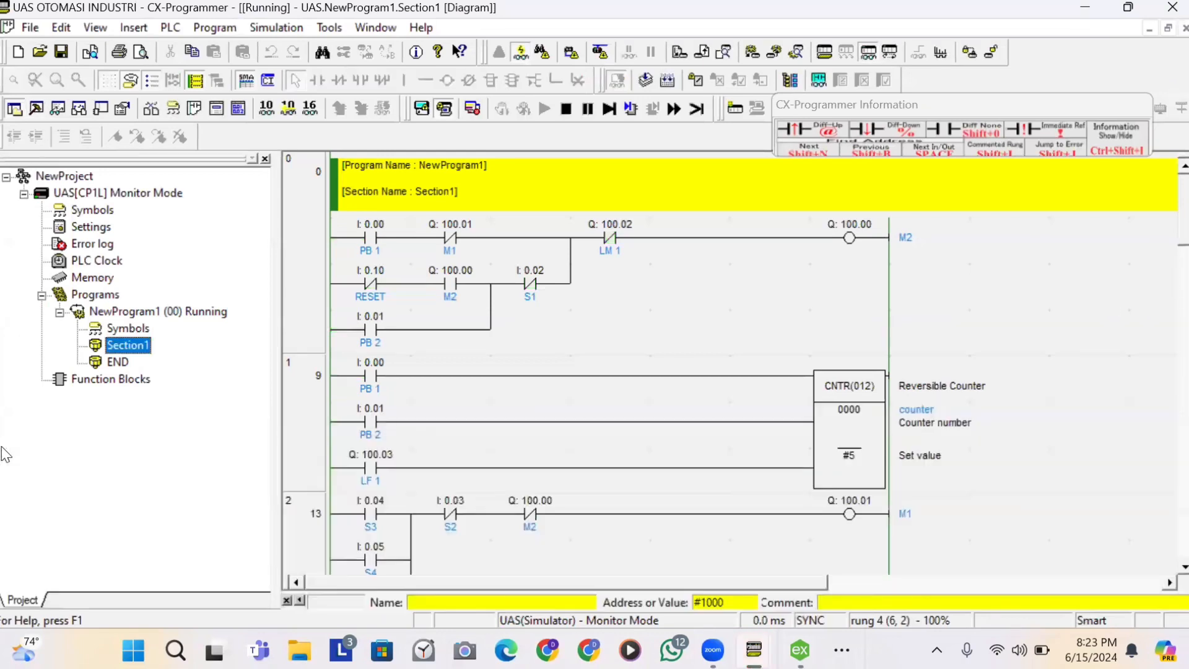
scroll(1169, 260, "down", 3)
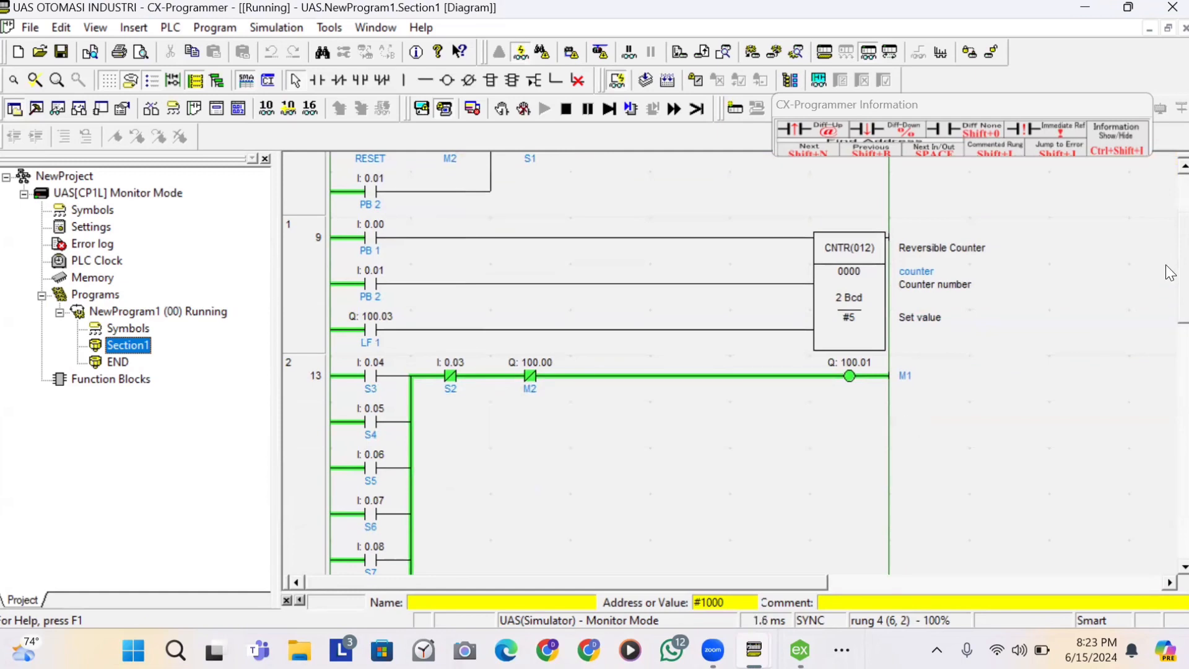
scroll(1171, 273, "down", 12)
scroll(1169, 417, "up", 14)
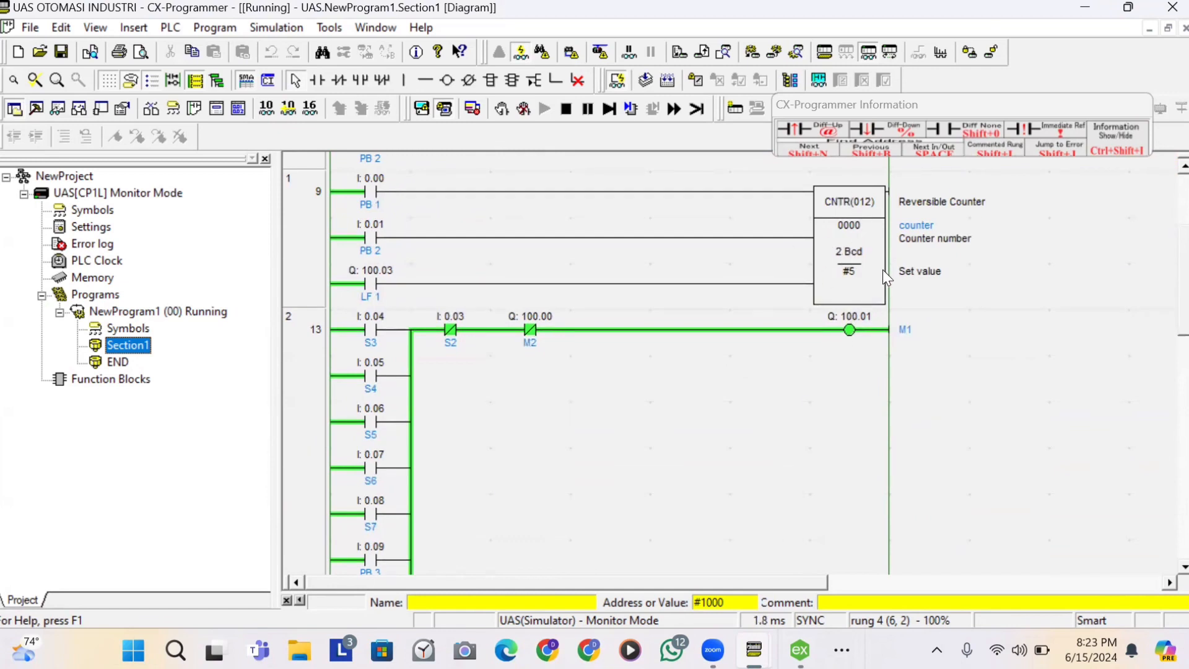
- Switch back to MatrikonOPC Explorer and write True to the S2 tag in Group0
mouse_move(800, 649)
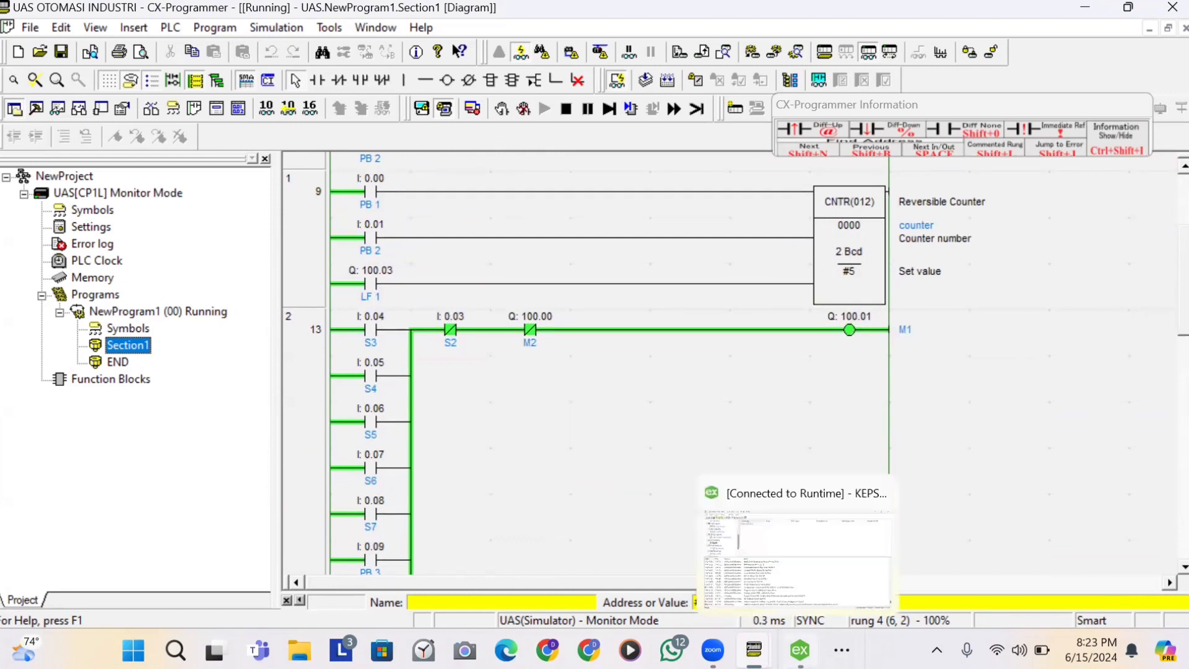
left_click(791, 579)
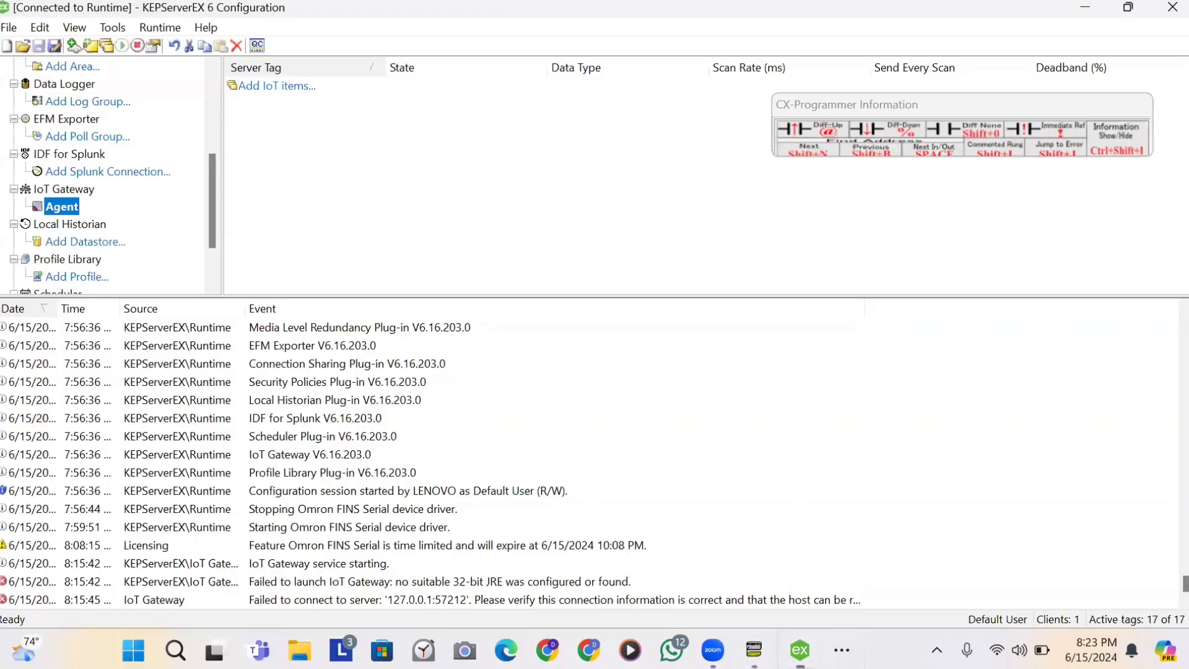
mouse_move(800, 649)
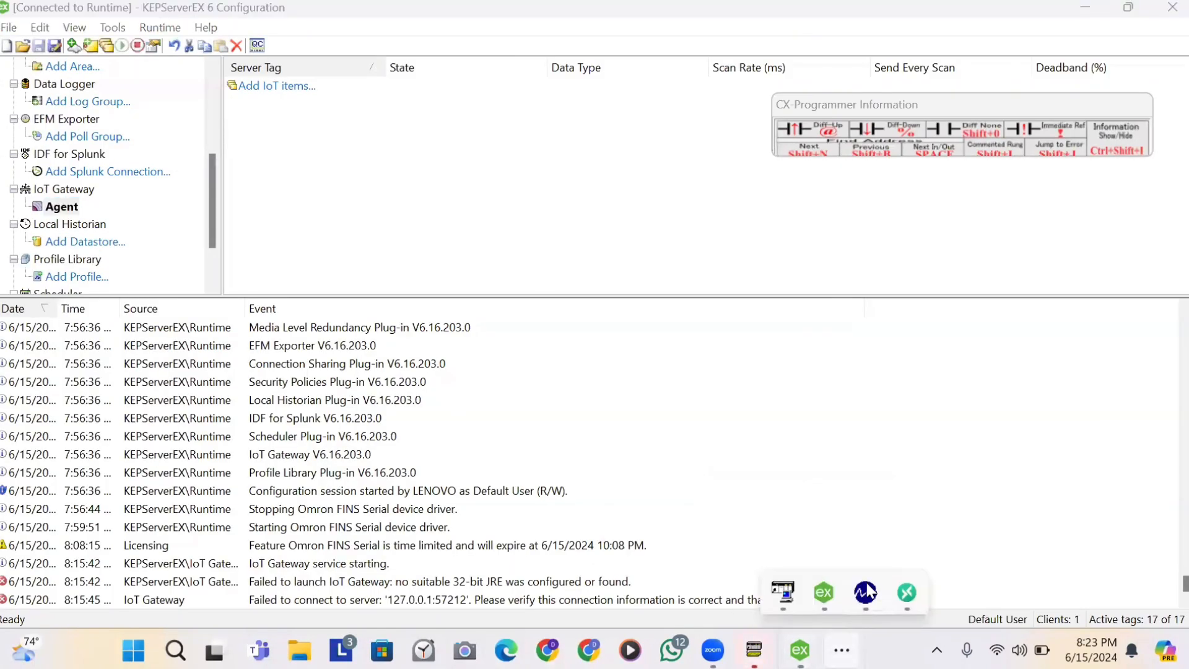
left_click(865, 587)
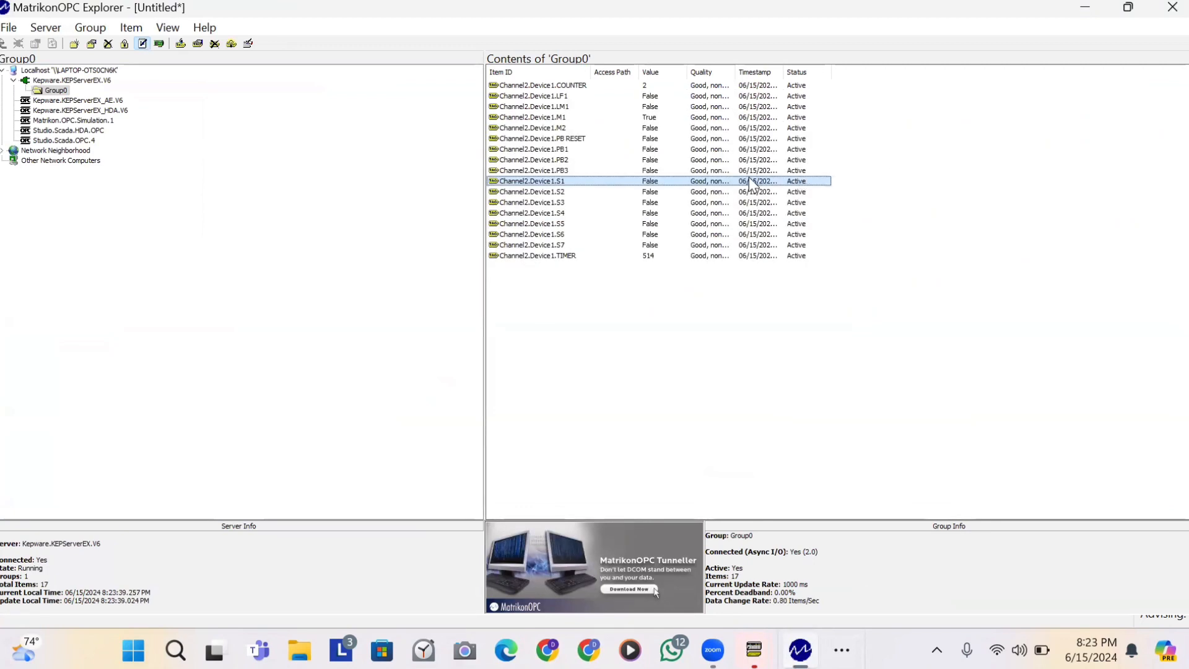
double_click(657, 190)
type("True")
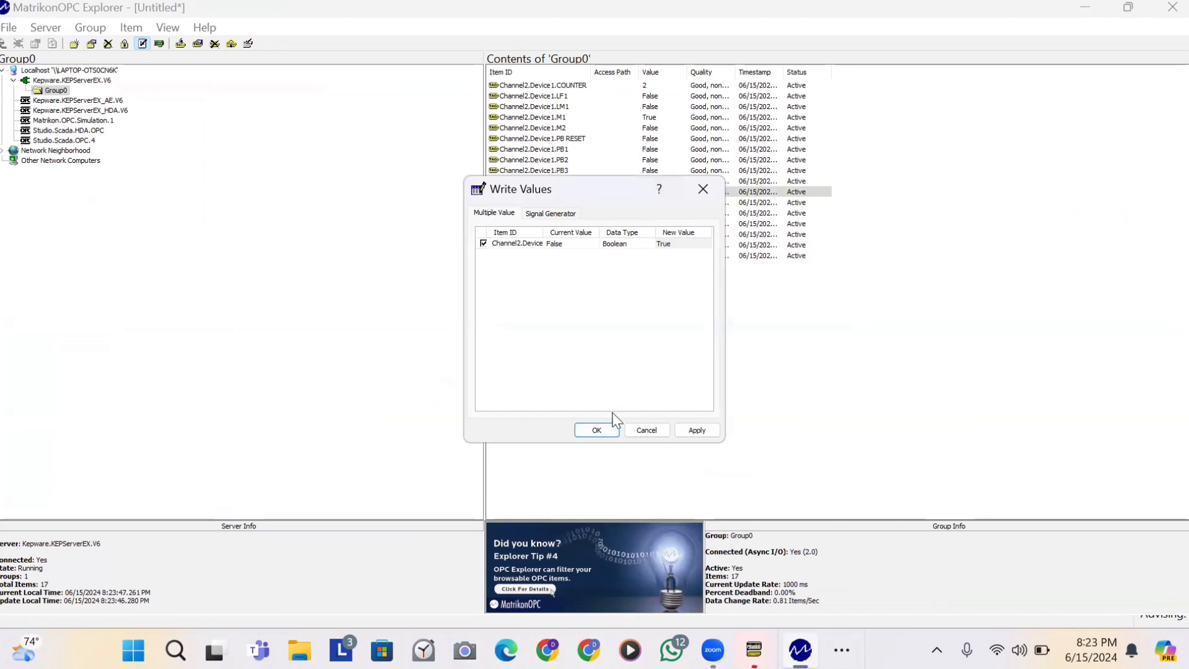
left_click(601, 431)
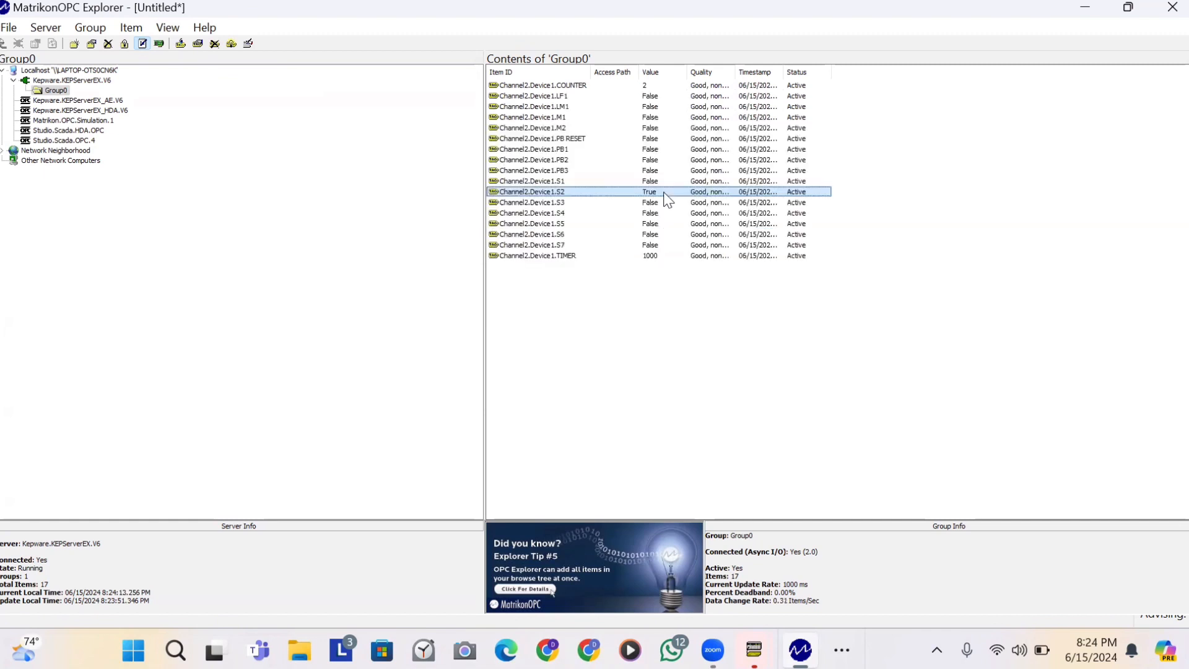
- Switch to CX-Programmer and change the set value of the timer fault TIM 0000 in rung 4 to #100
left_click(1096, 6)
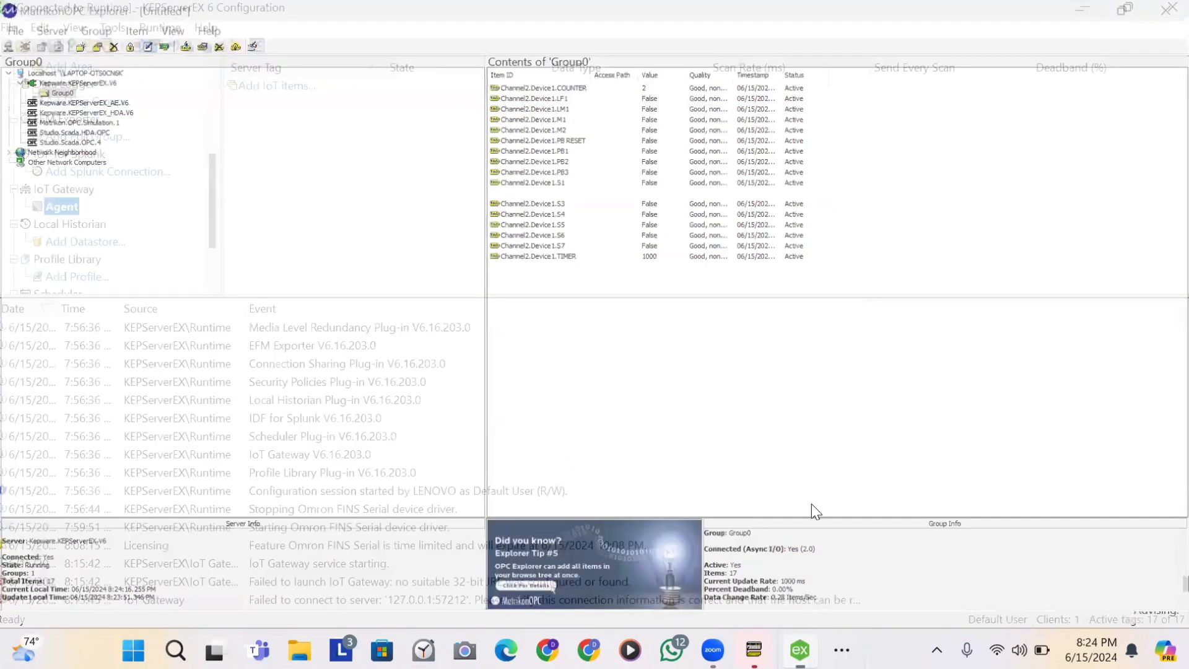
mouse_move(754, 650)
left_click(696, 540)
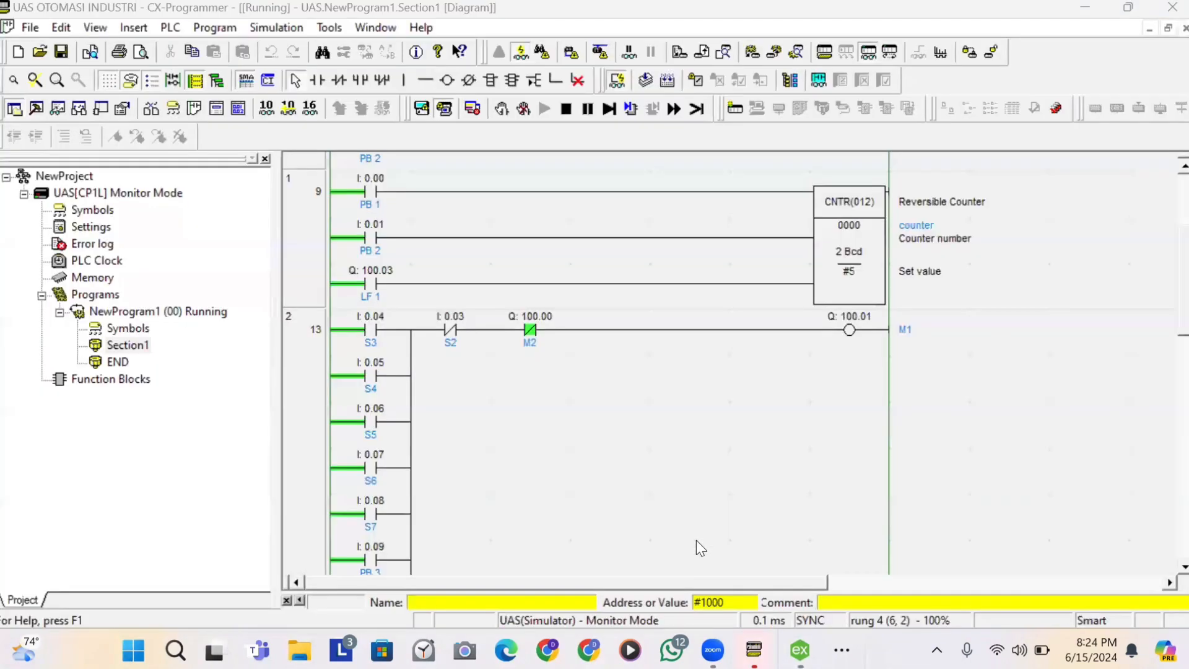
scroll(1168, 297, "down", 5)
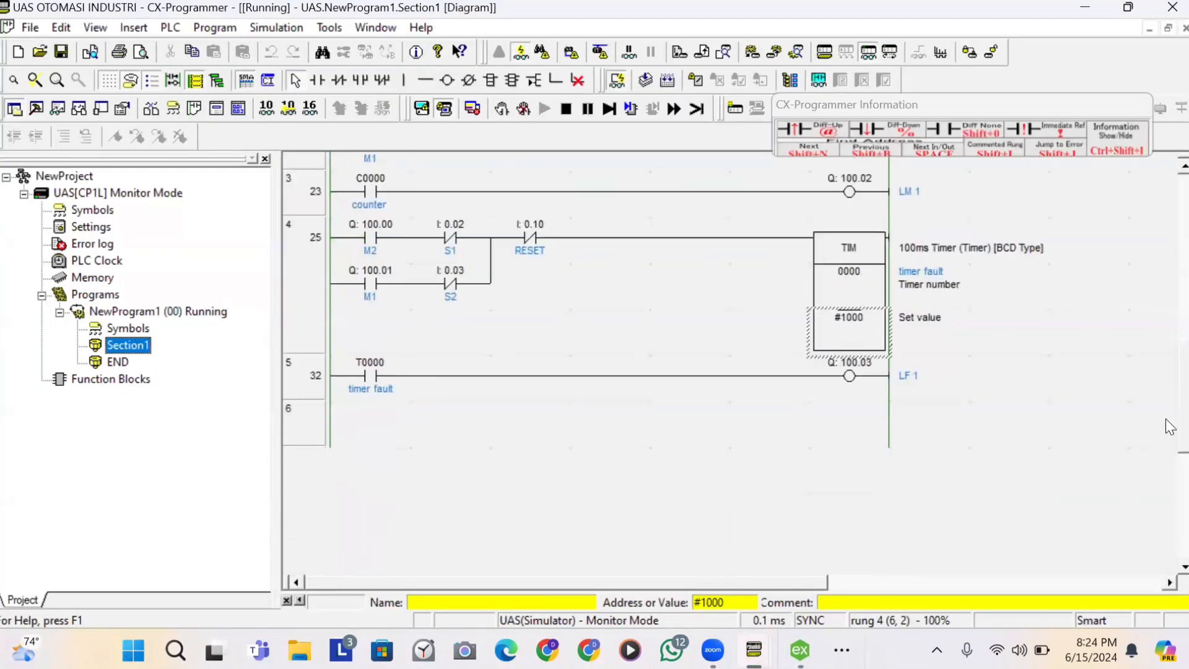
left_click(854, 270)
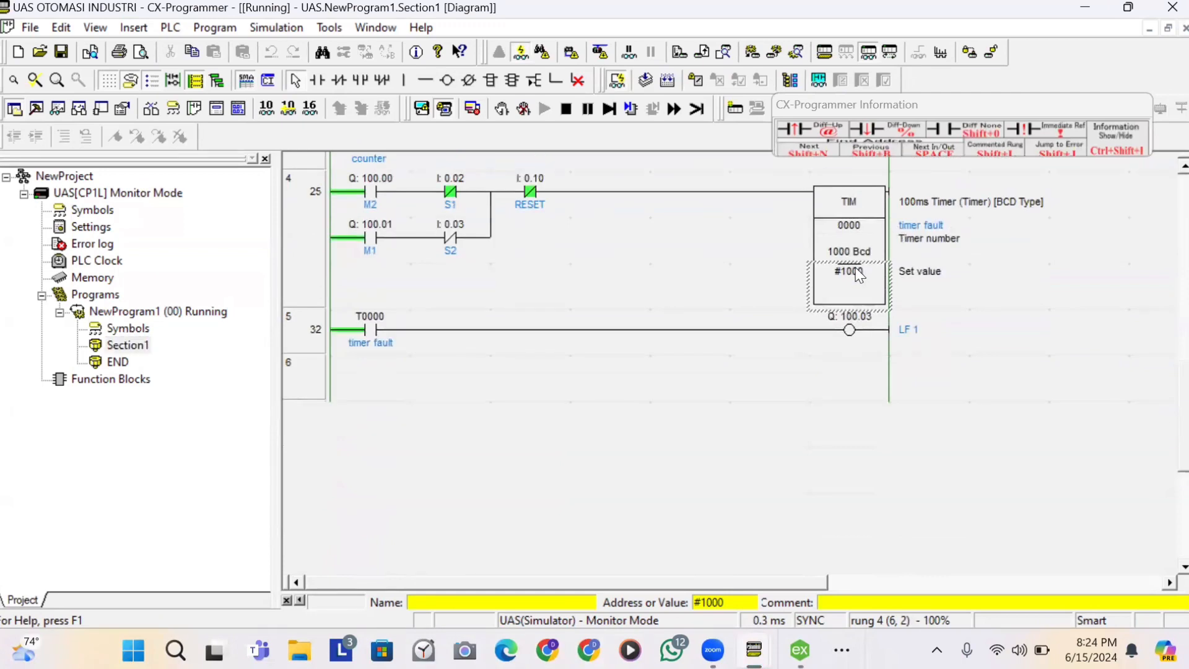
double_click(855, 270)
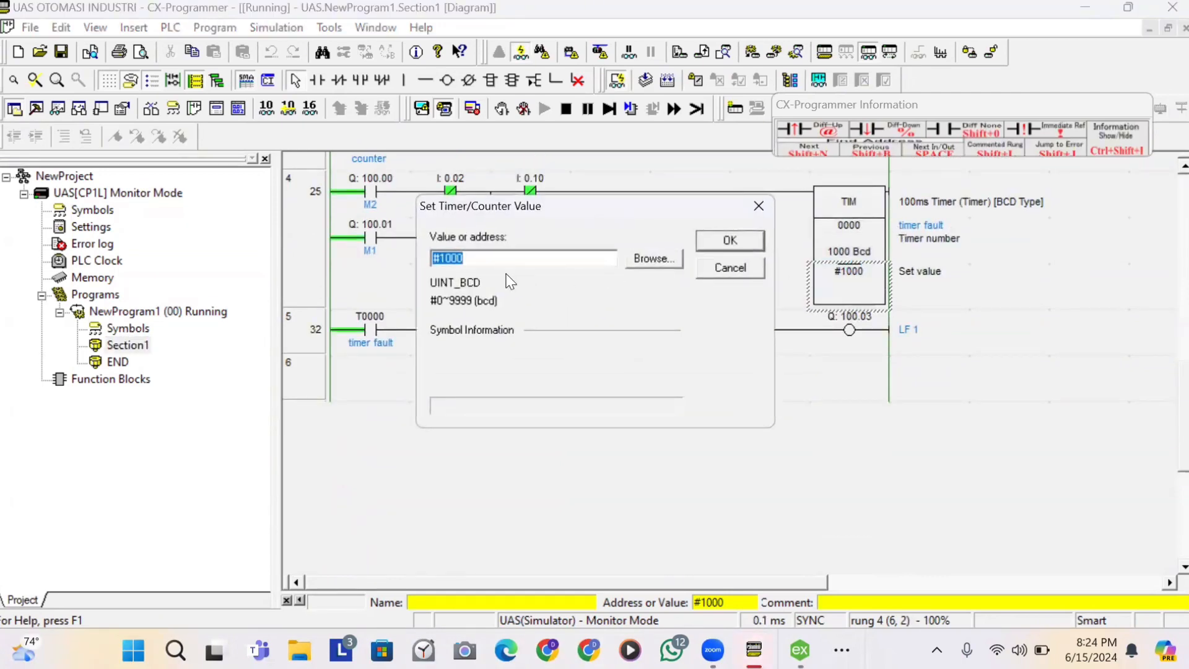
left_click(480, 262)
key("BackSpace")
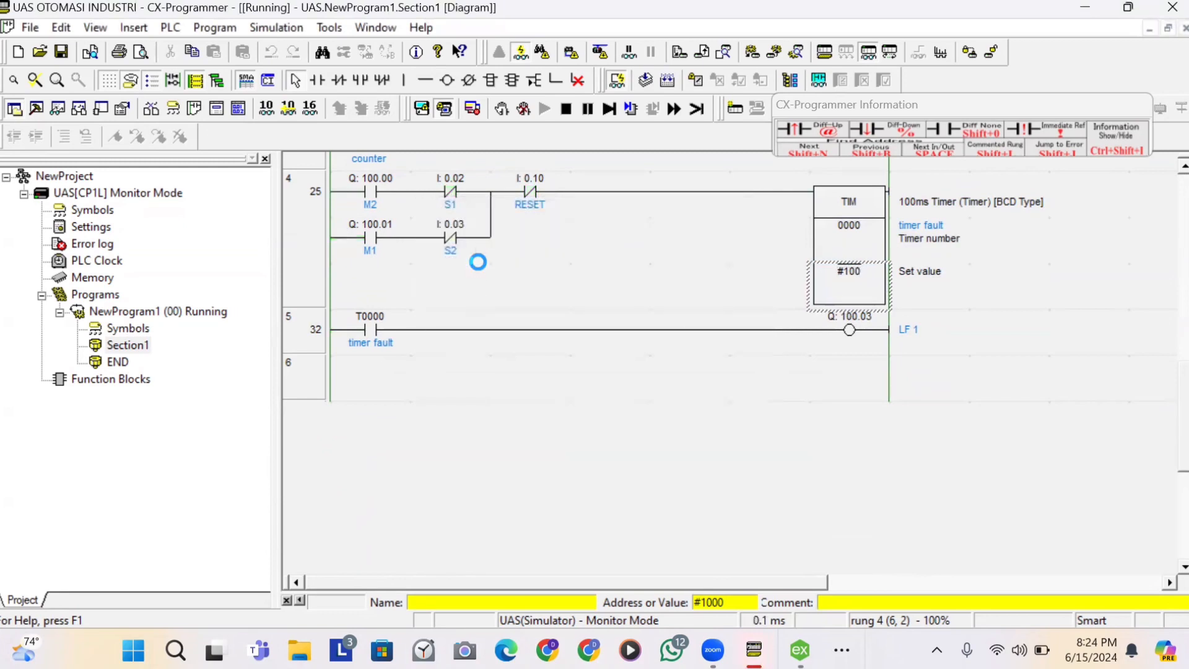
- Compare the TIMER tag in MatrikonOPC Explorer with the timer fault block in the CX-Programmer ladder
mouse_move(799, 649)
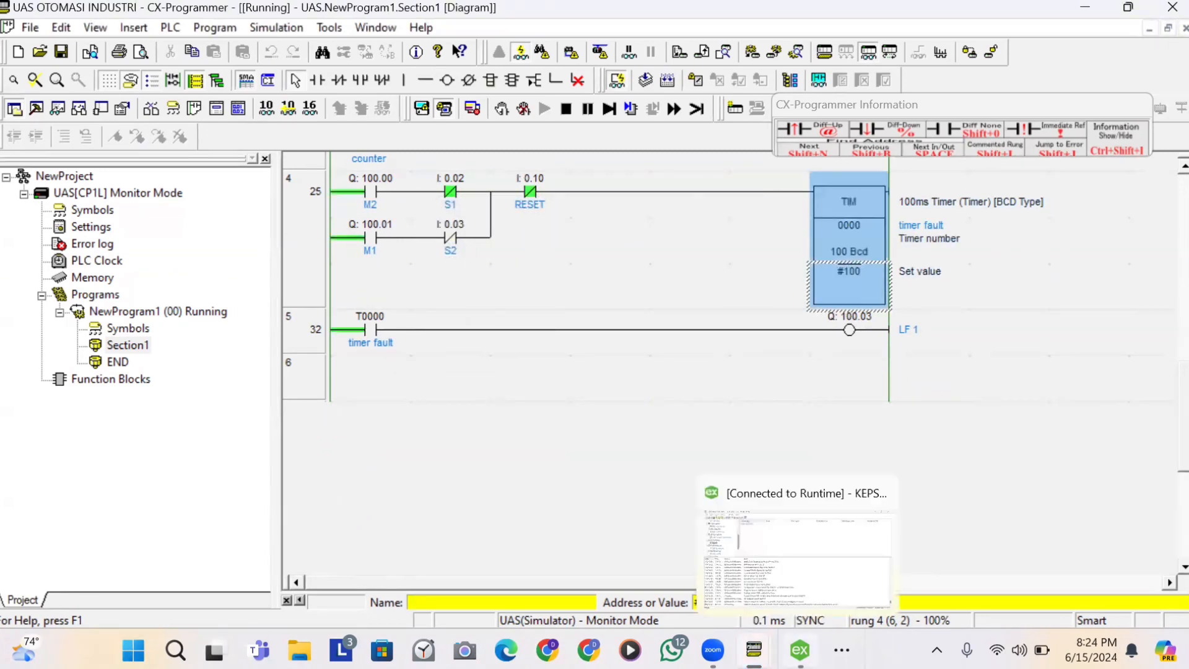
left_click(841, 650)
left_click(880, 598)
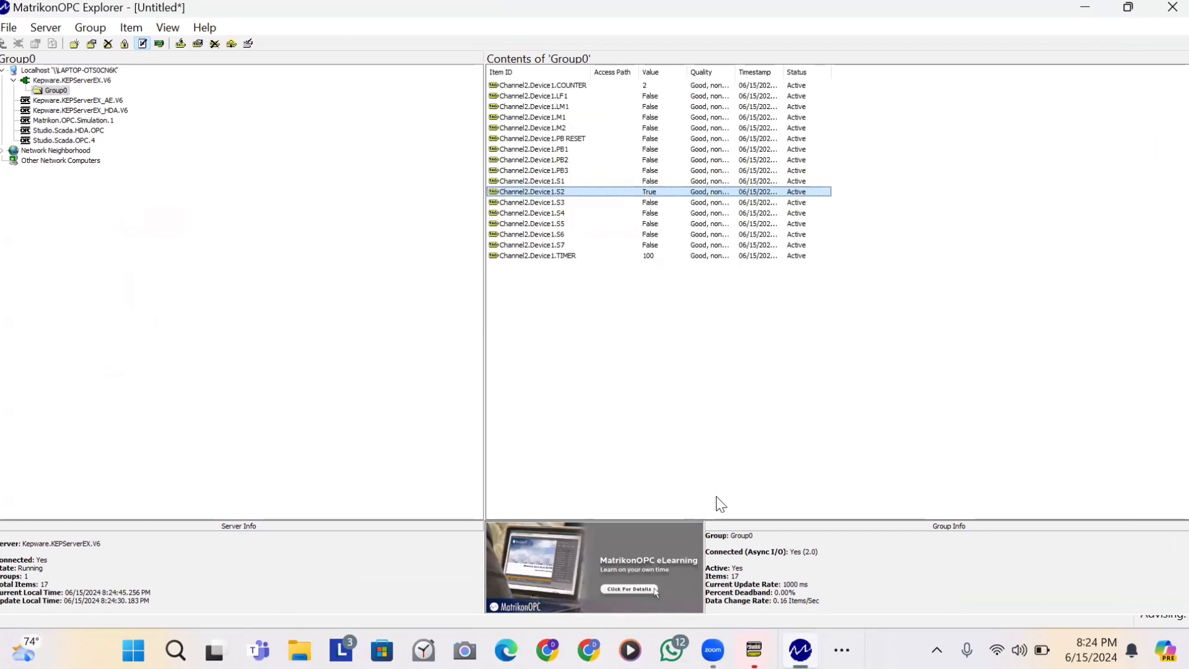
left_click(754, 650)
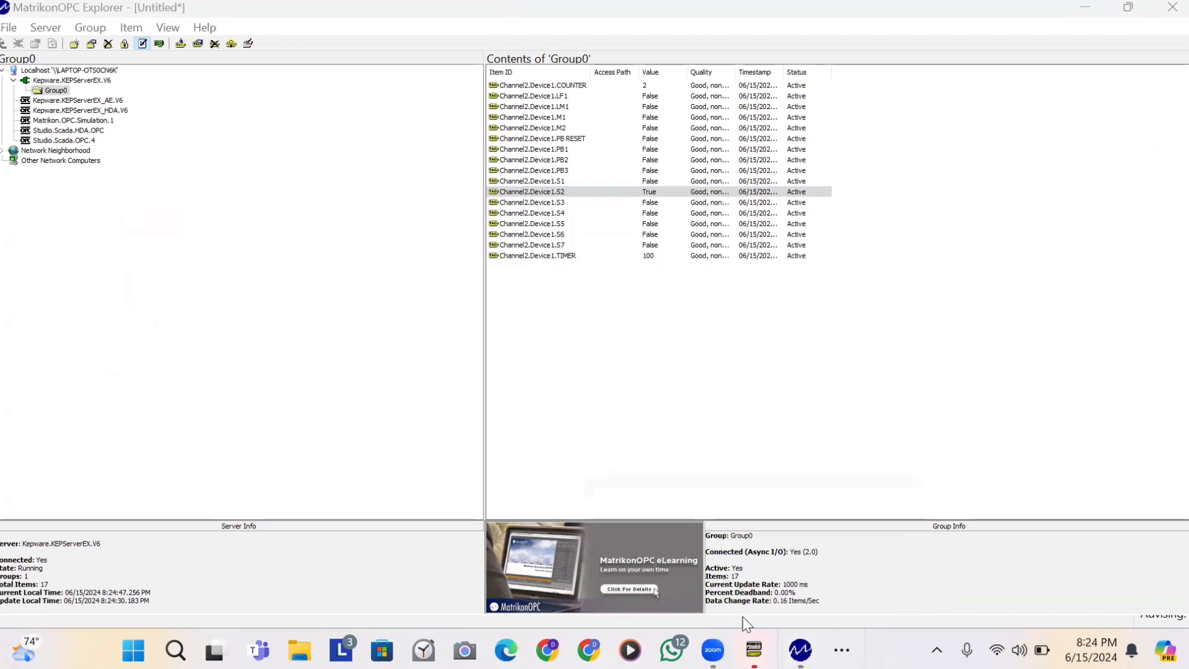
left_click(753, 650)
left_click(740, 569)
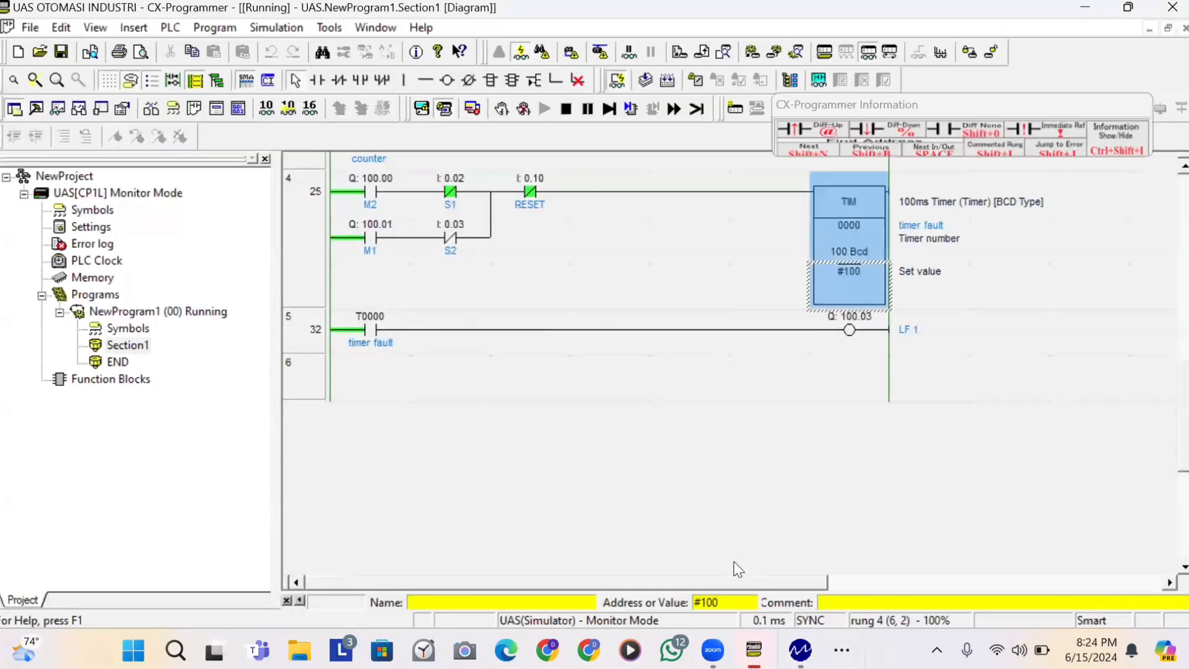
- Return to MatrikonOPC Explorer and write True to the PB1 tag in Group0
left_click(800, 650)
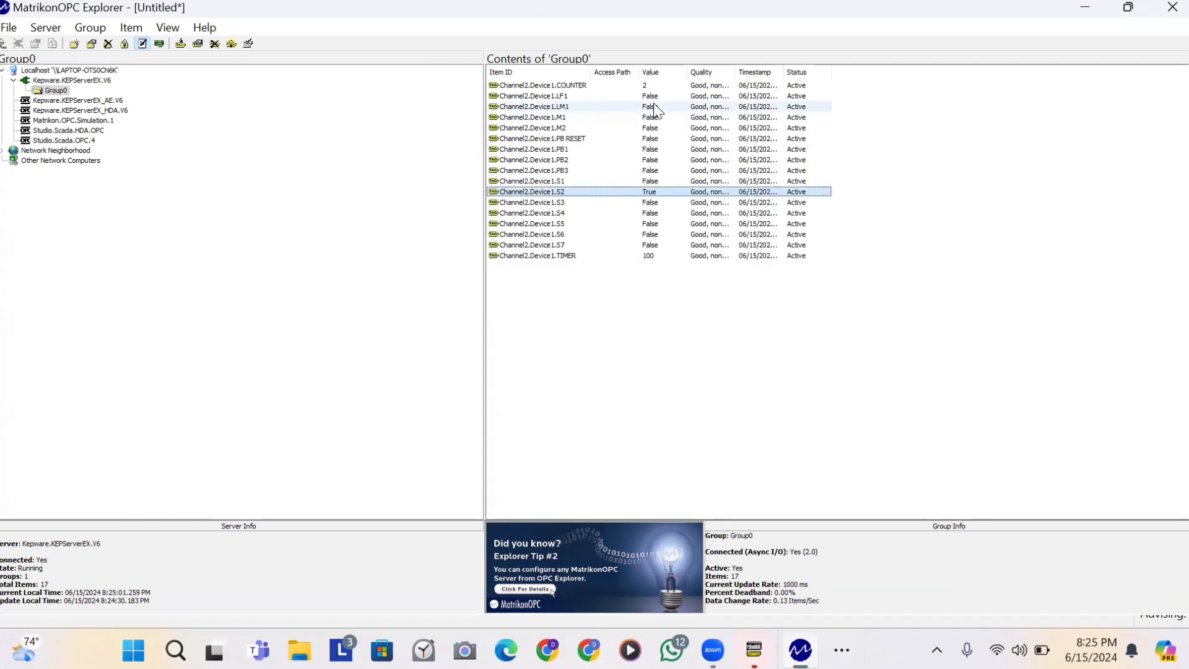
double_click(651, 152)
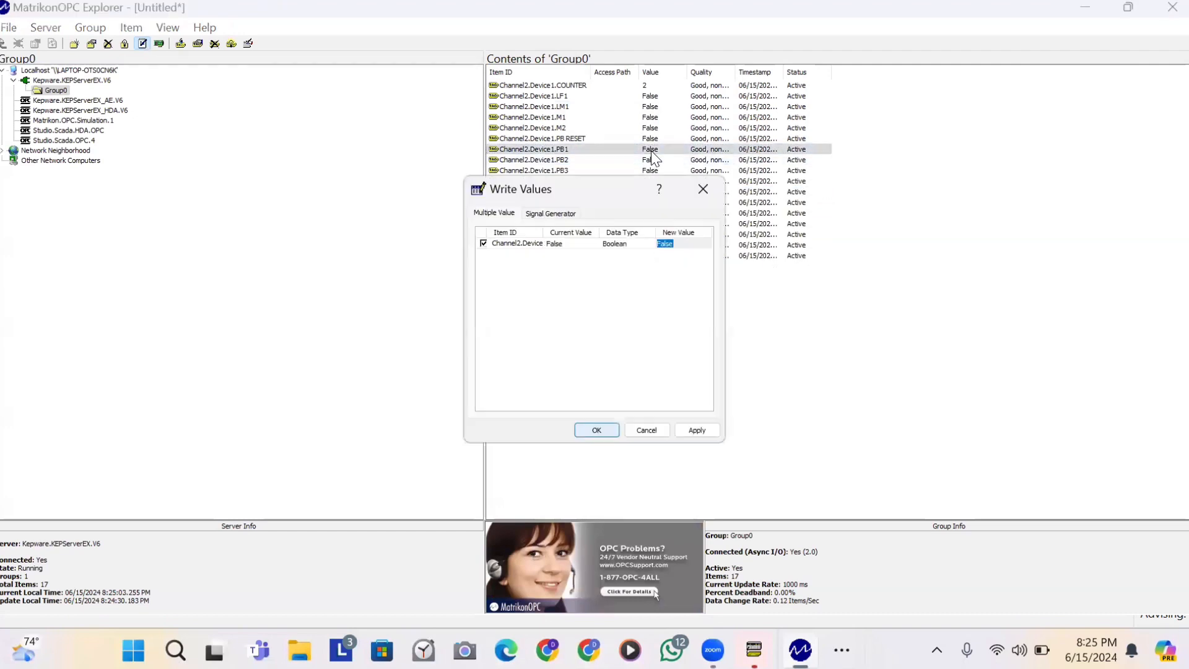
type("True")
key("Return")
left_click(615, 429)
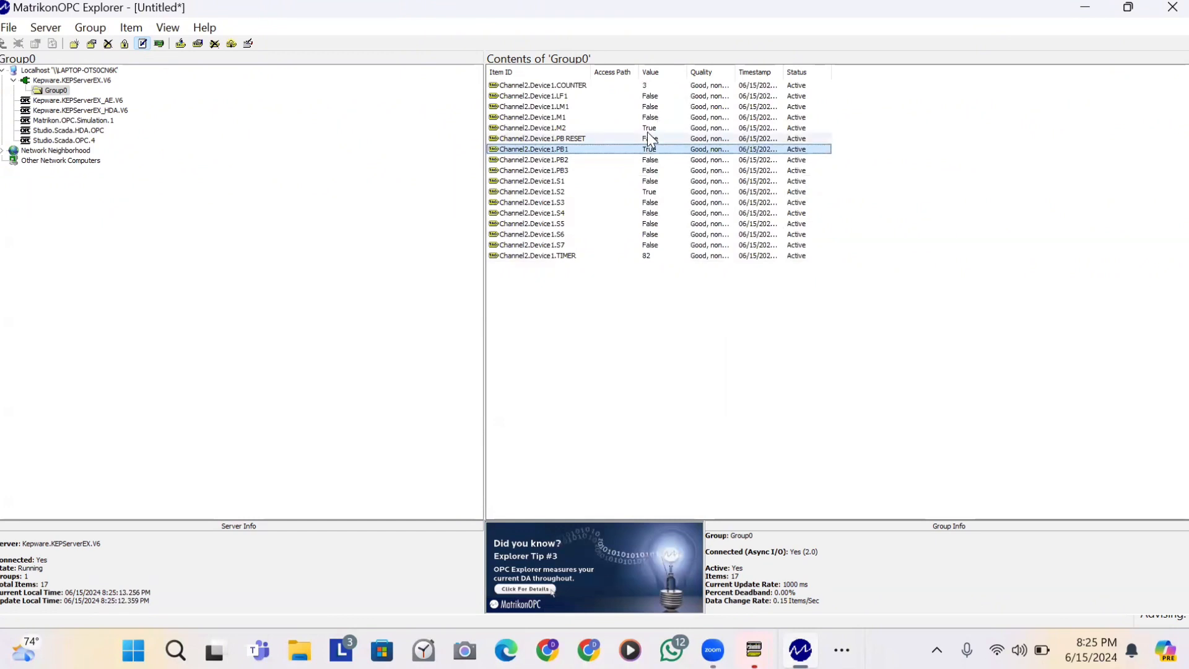
- Write False to the PB1 tag in Group0
double_click(646, 150)
type("False")
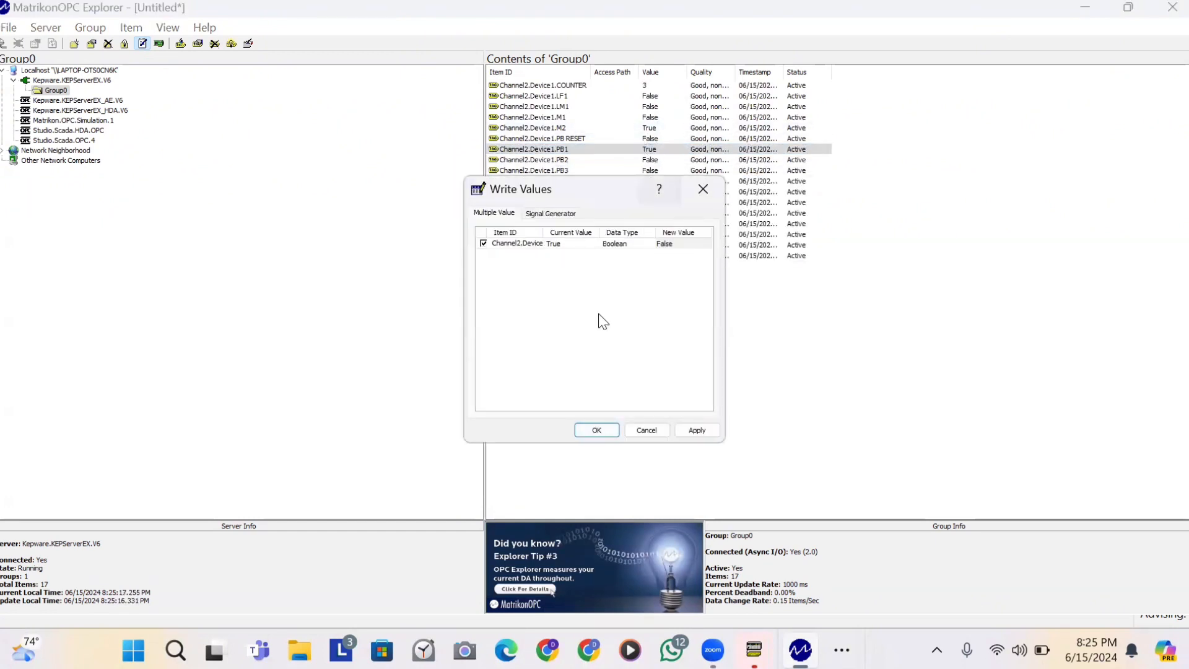
left_click(595, 430)
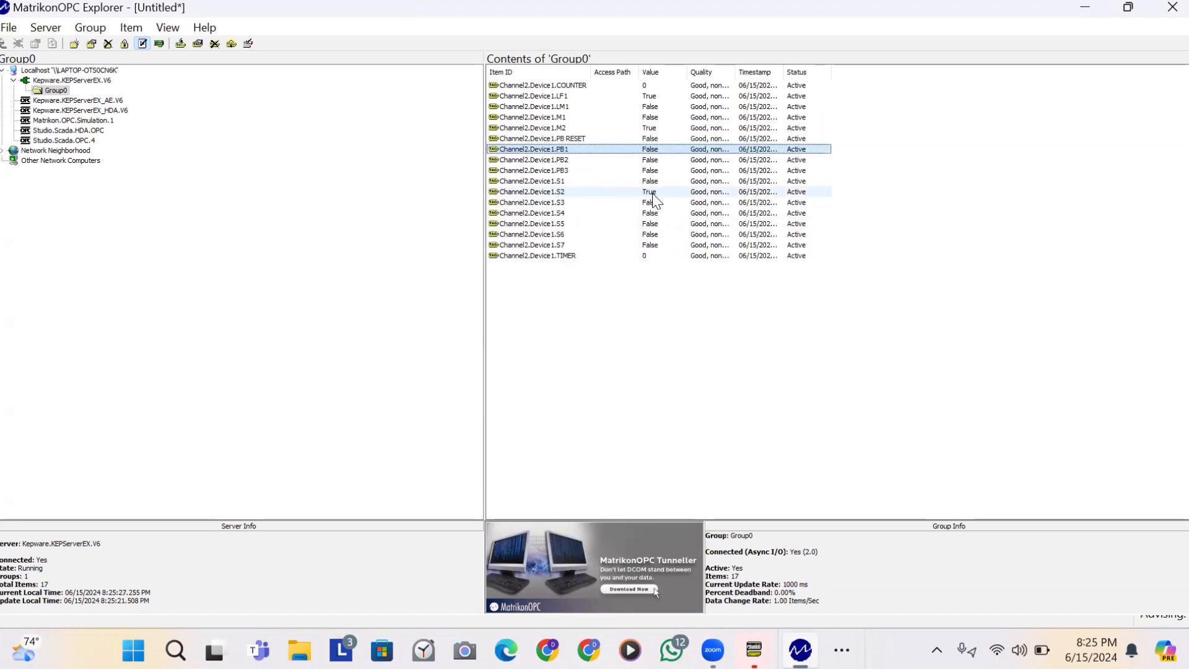
- Write False to the S2 tag in Group0, then select the LF1 tag
double_click(653, 193)
type("False")
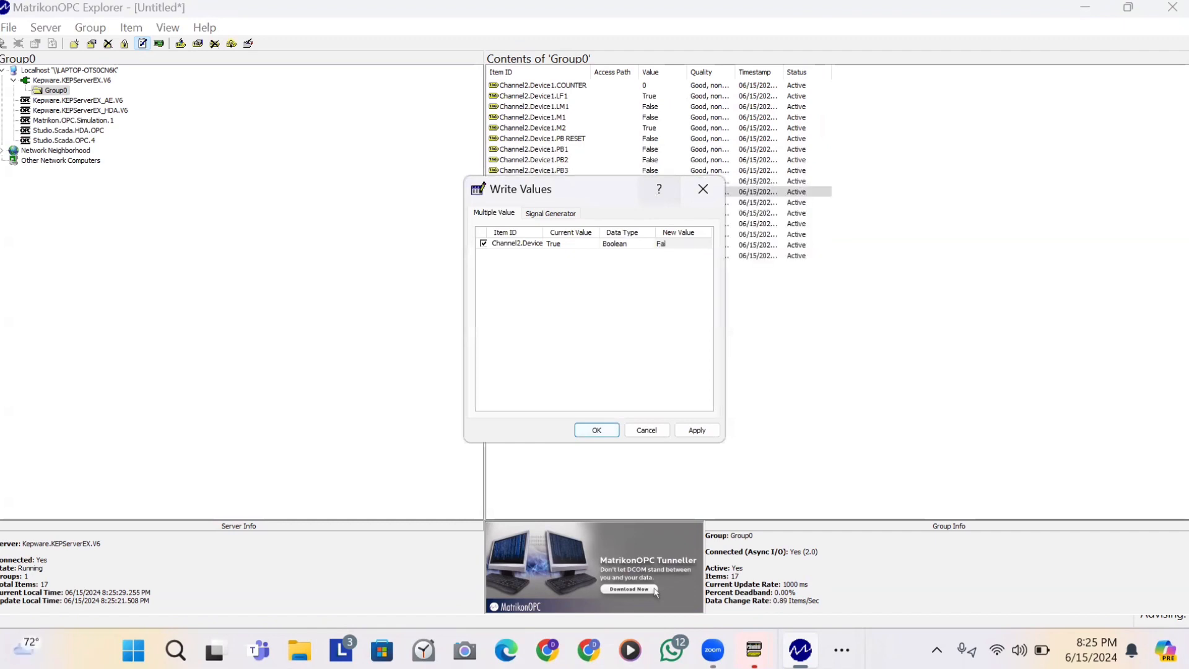
left_click(607, 431)
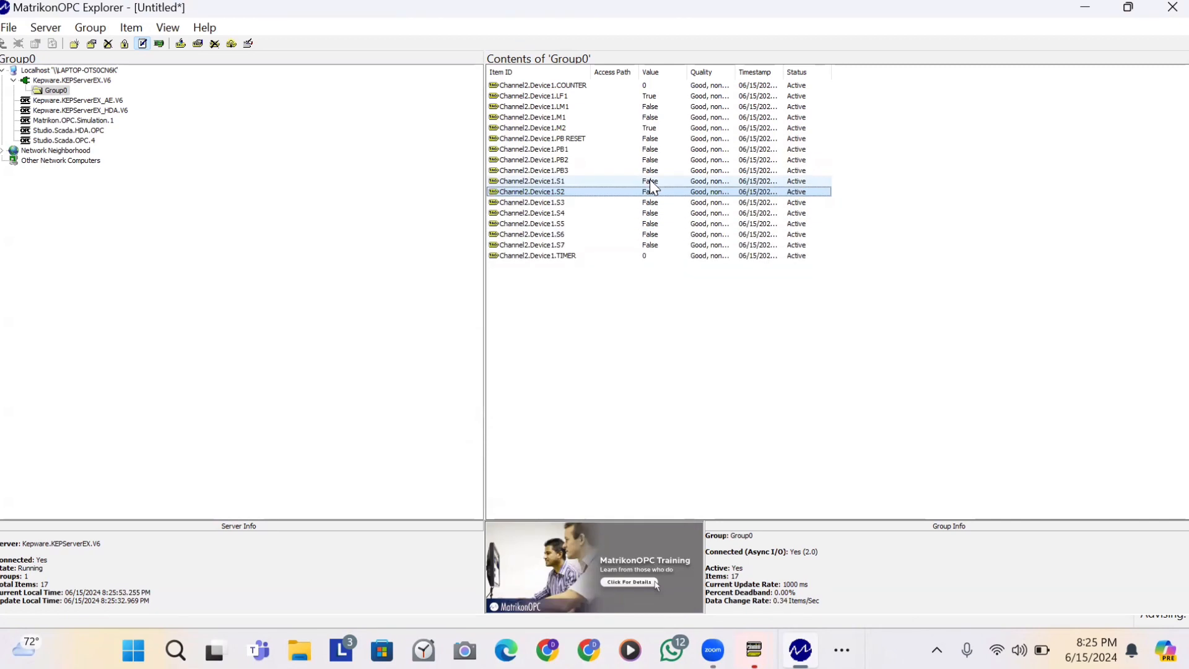
left_click(606, 97)
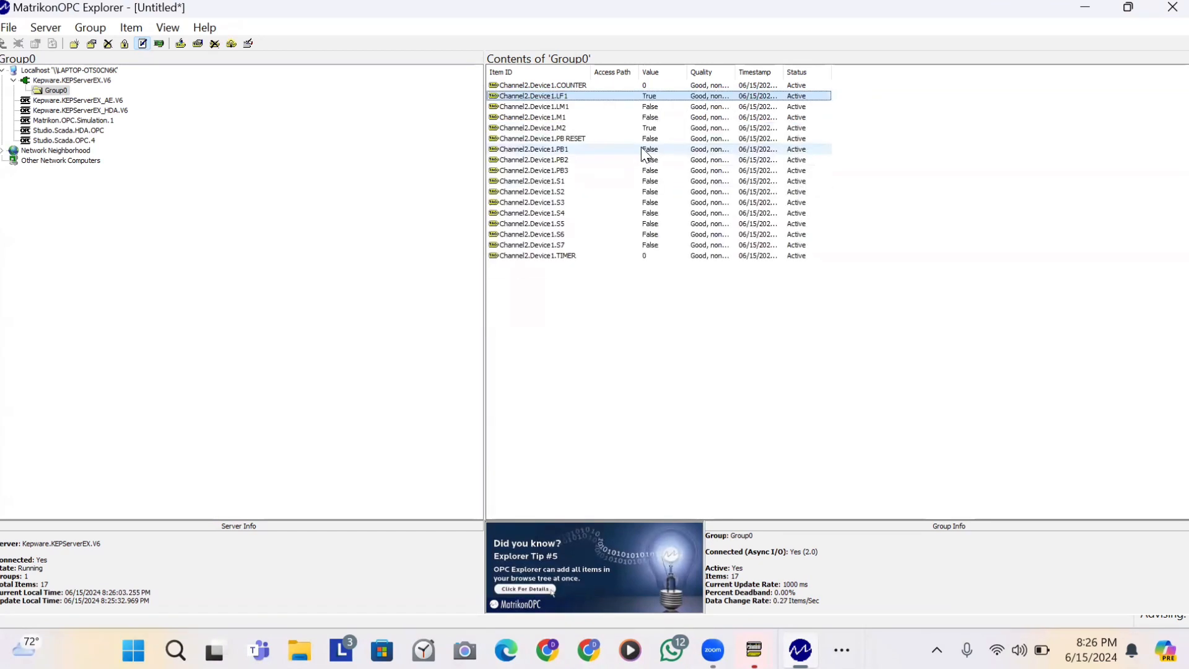
- Switch to CX-Programmer and examine the timer fault, counter and M2 rungs of the running ladder, including the RESET contacts
double_click(653, 136)
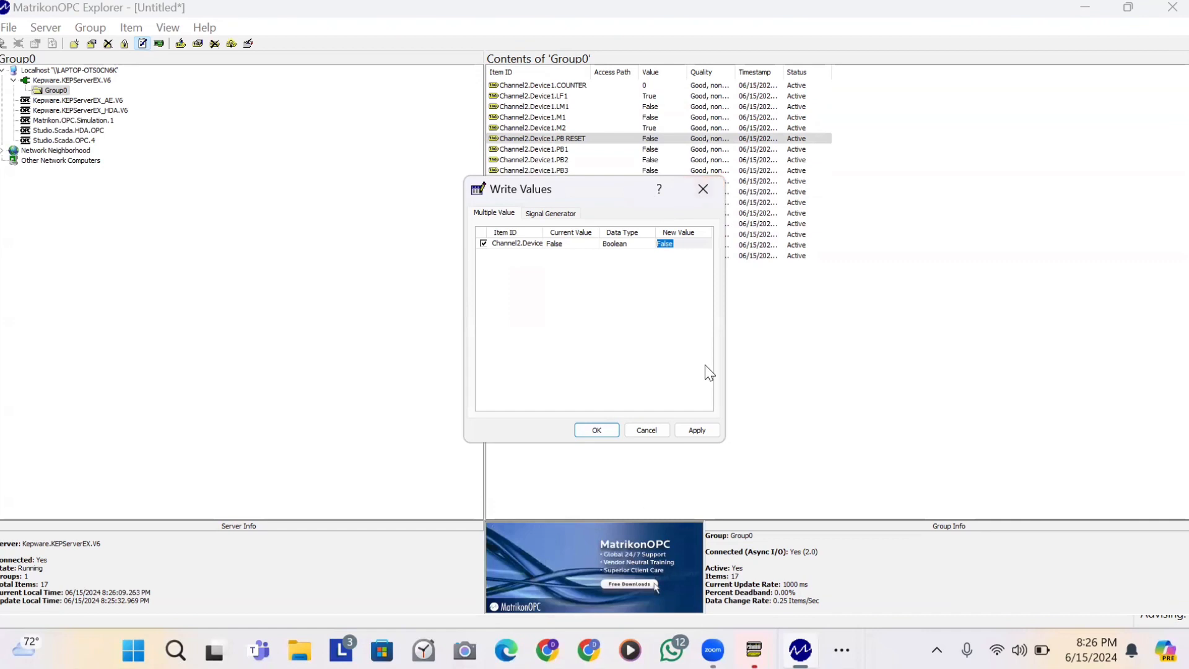
left_click(703, 189)
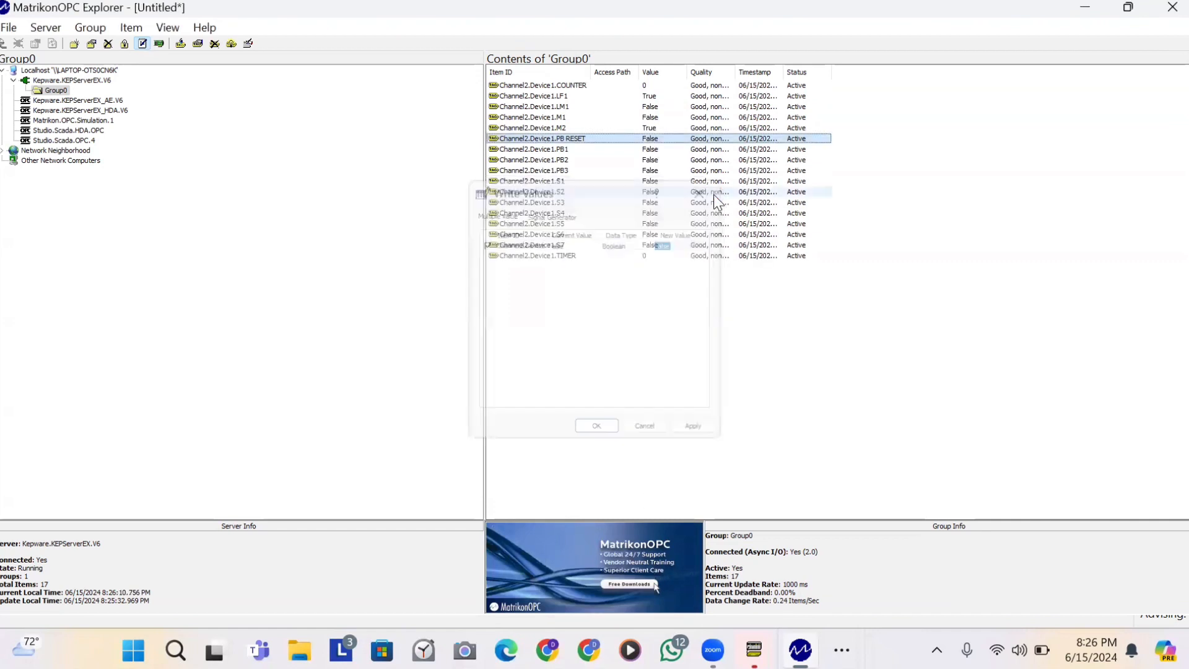
left_click(1078, 8)
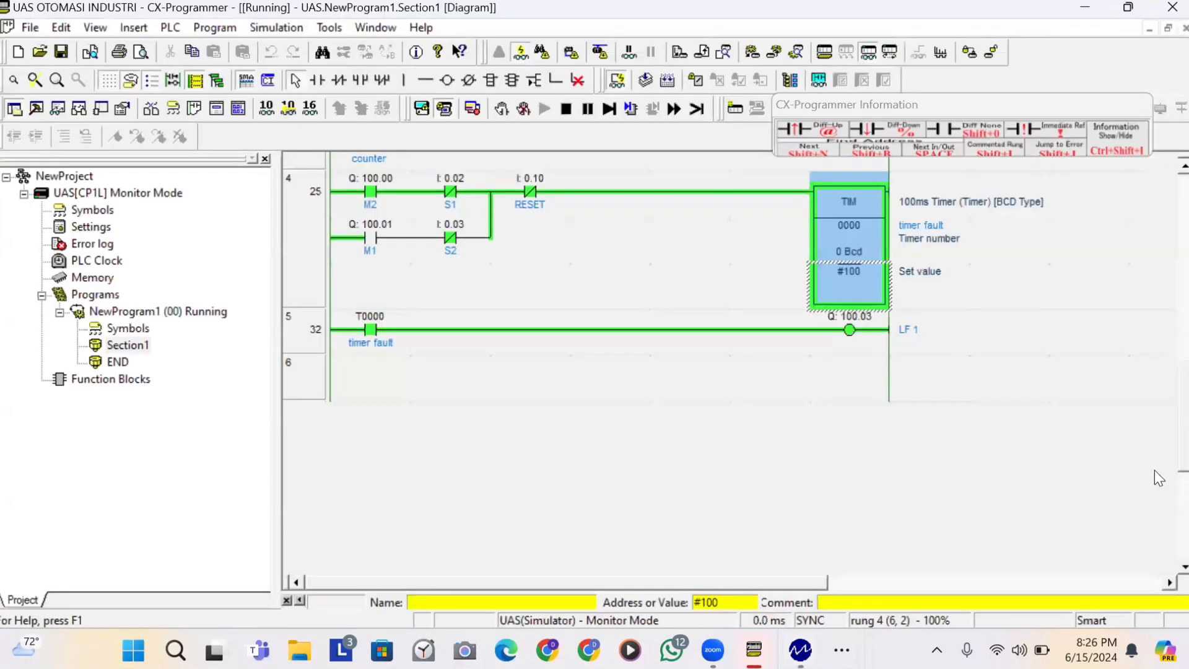
scroll(1168, 459, "up", 1)
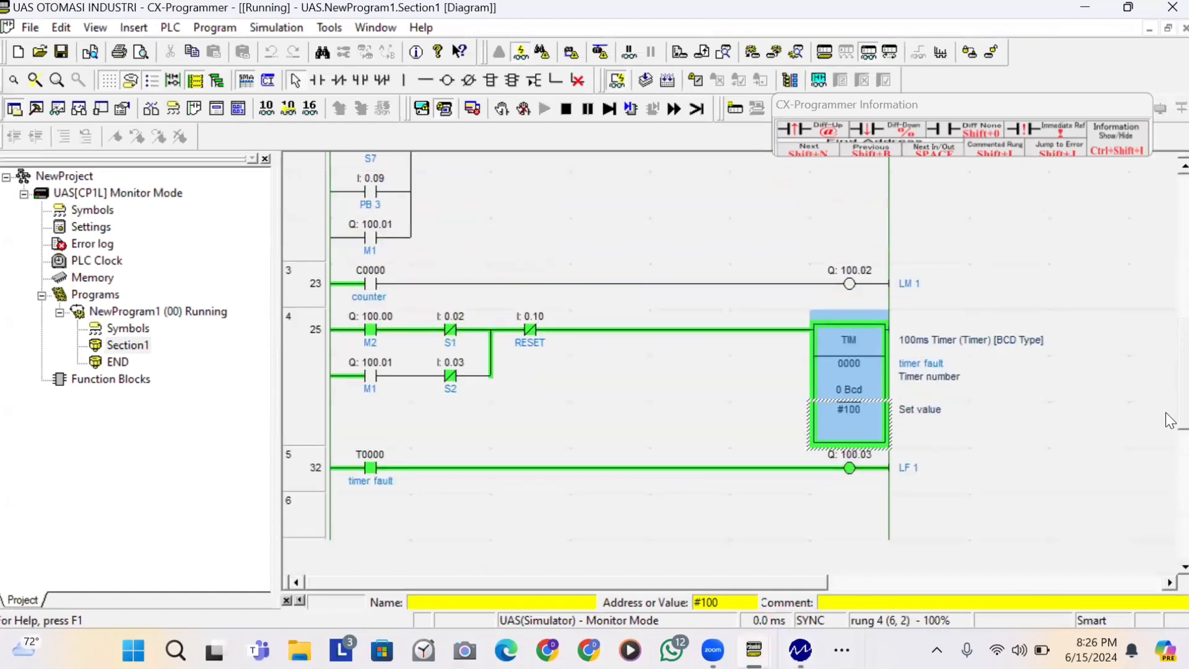
scroll(1169, 433, "down", 1)
scroll(1169, 437, "up", 1)
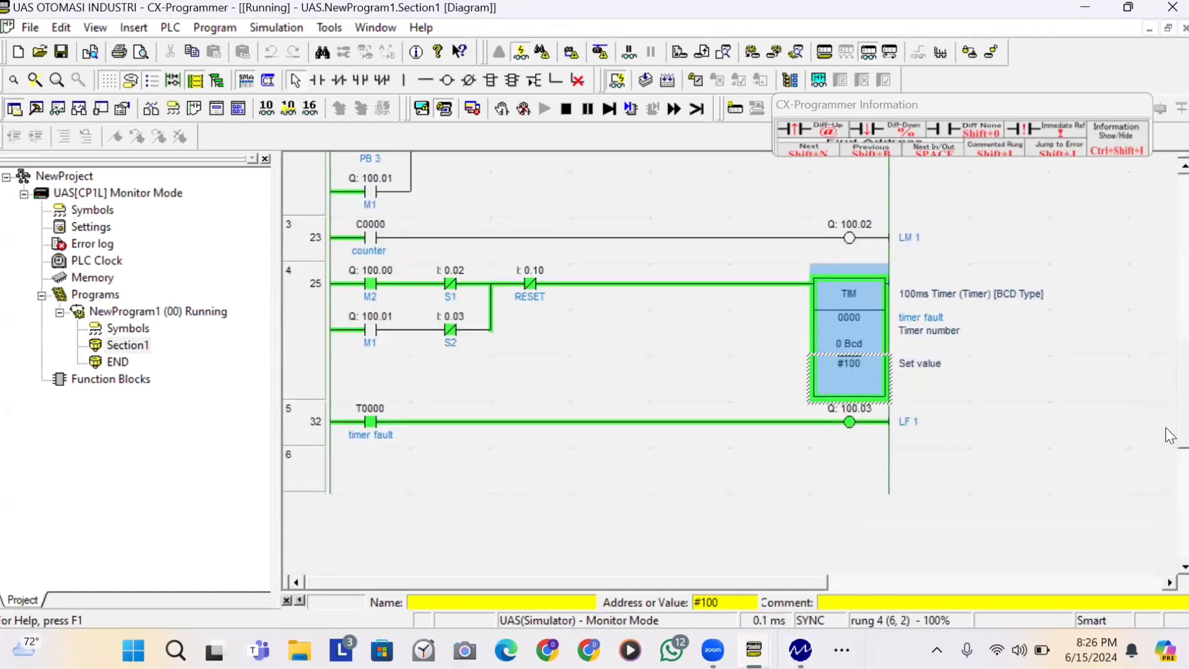
scroll(1169, 434, "up", 5)
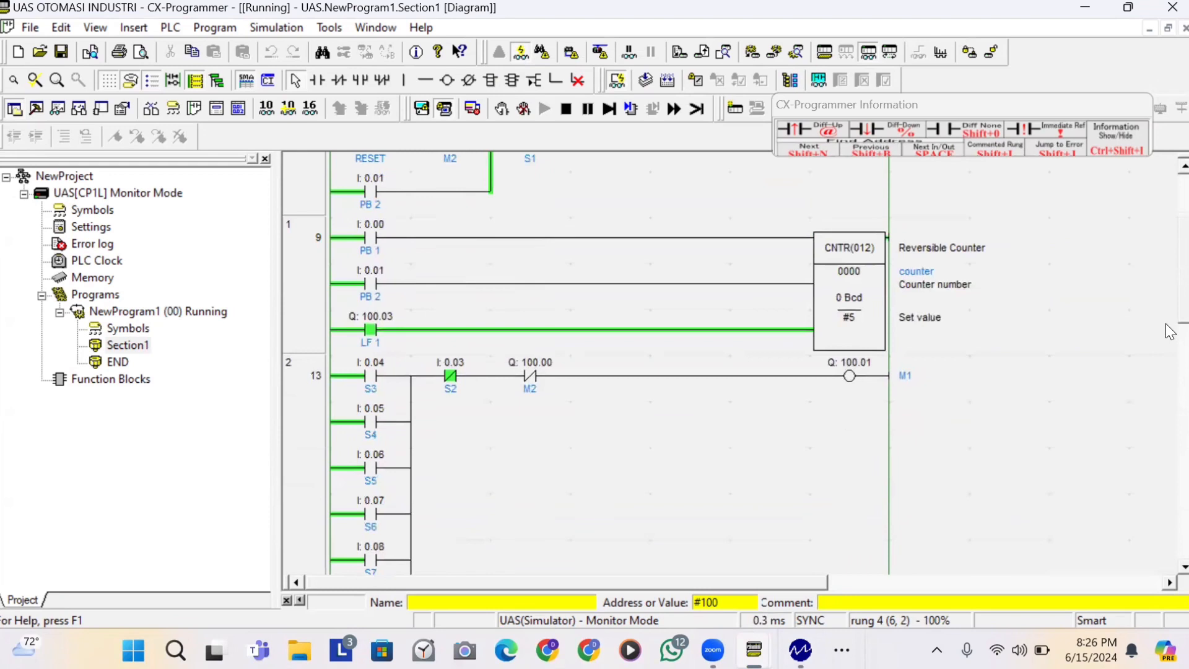
scroll(1169, 316, "up", 2)
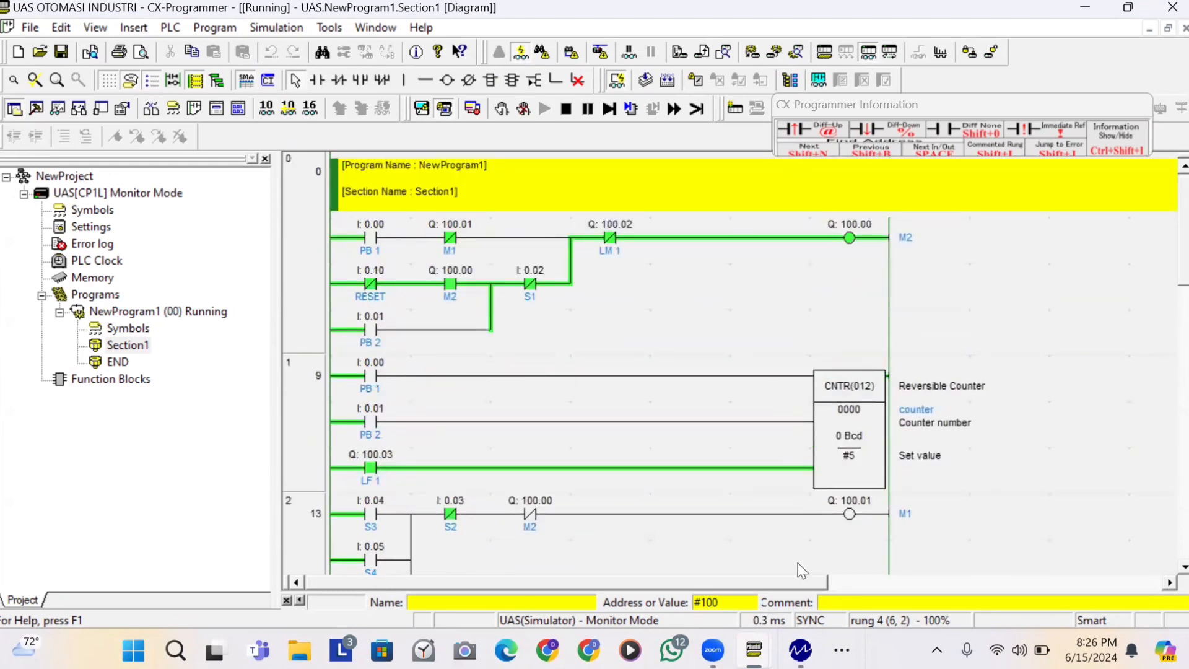
- Switch back to MatrikonOPC Explorer and write True to the PB RESET tag in Group0
mouse_move(800, 647)
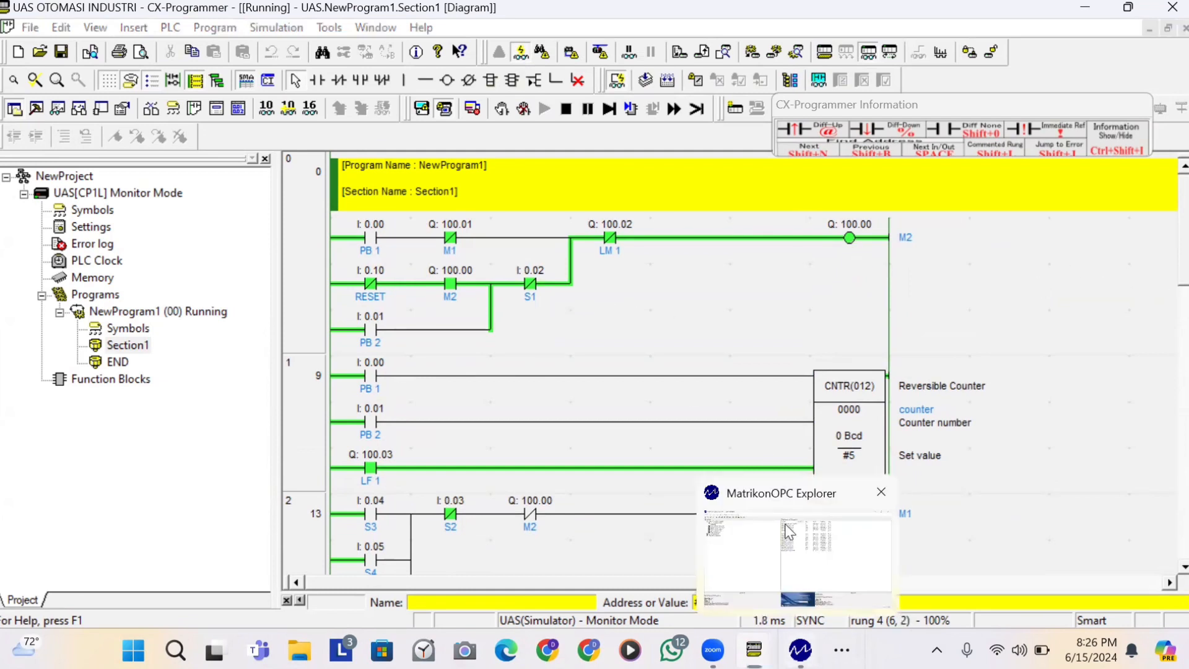
left_click(786, 529)
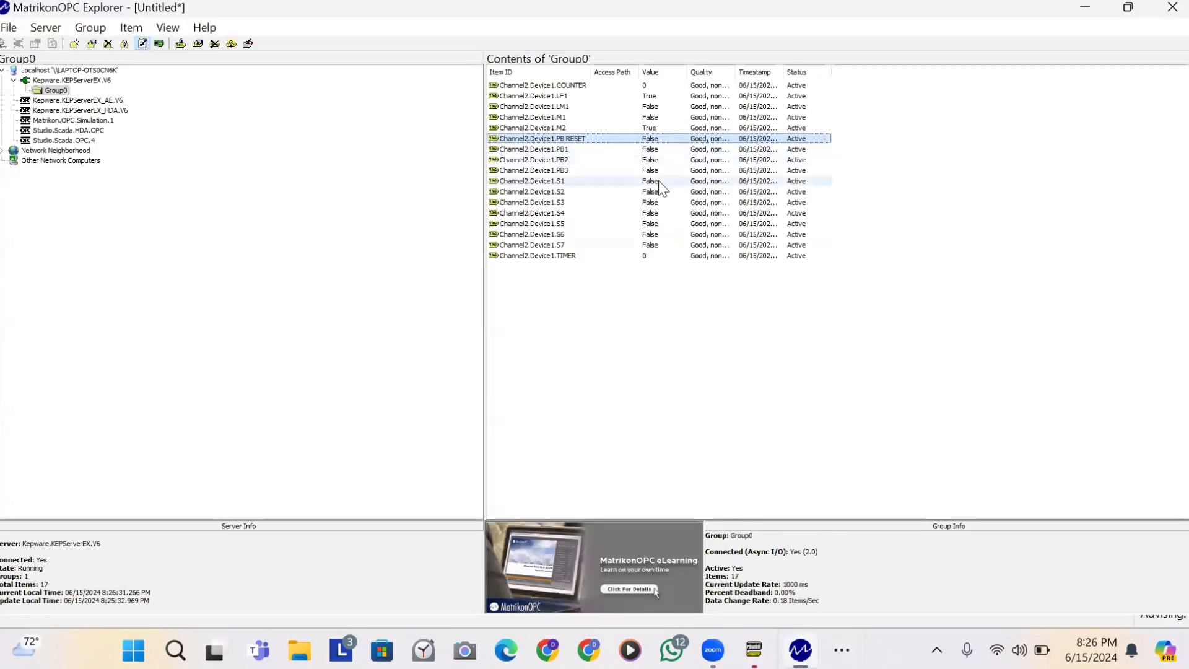
double_click(653, 139)
type("True")
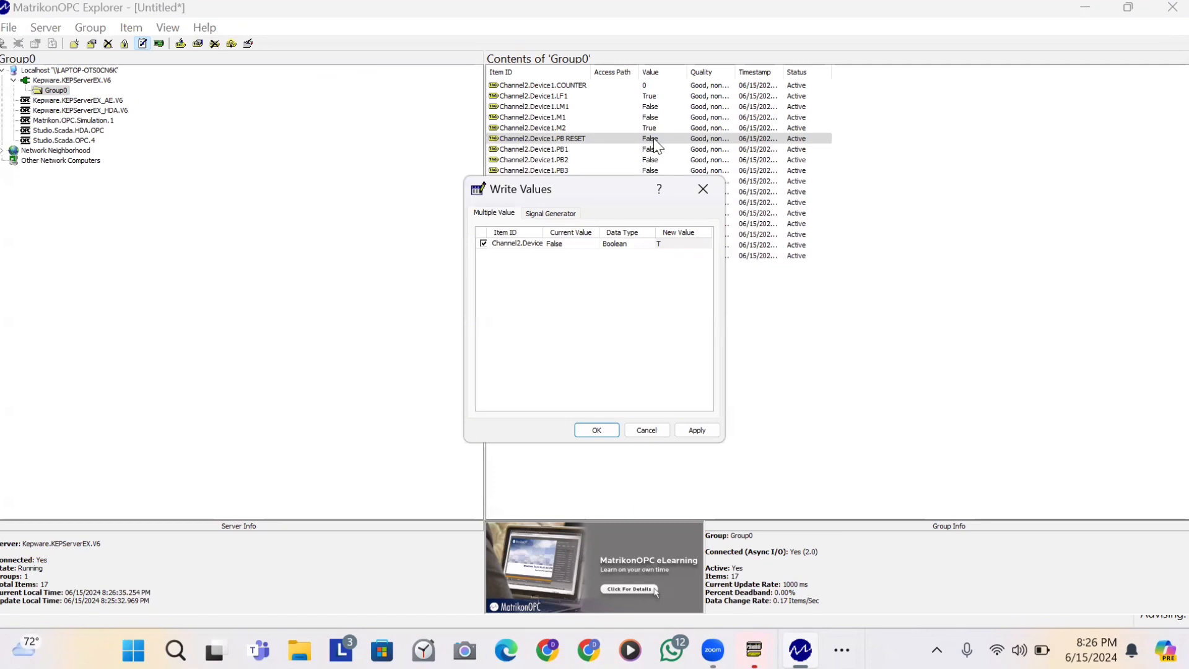
left_click(598, 433)
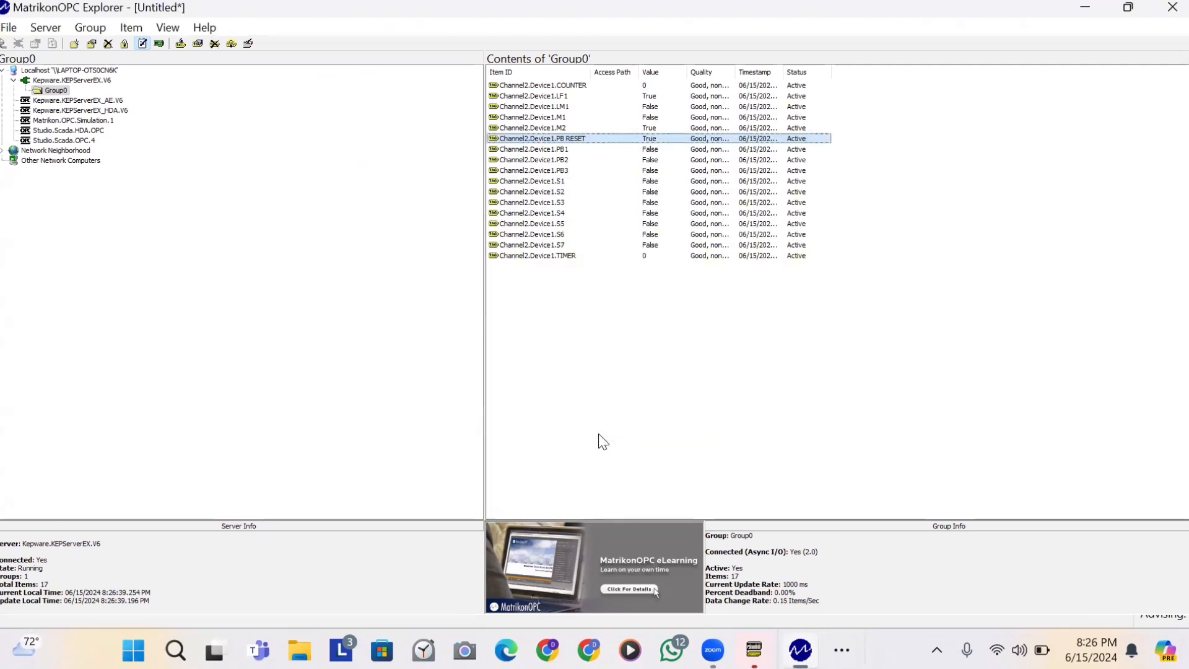
- Write False to the PB RESET tag in Group0
double_click(655, 138)
type("False")
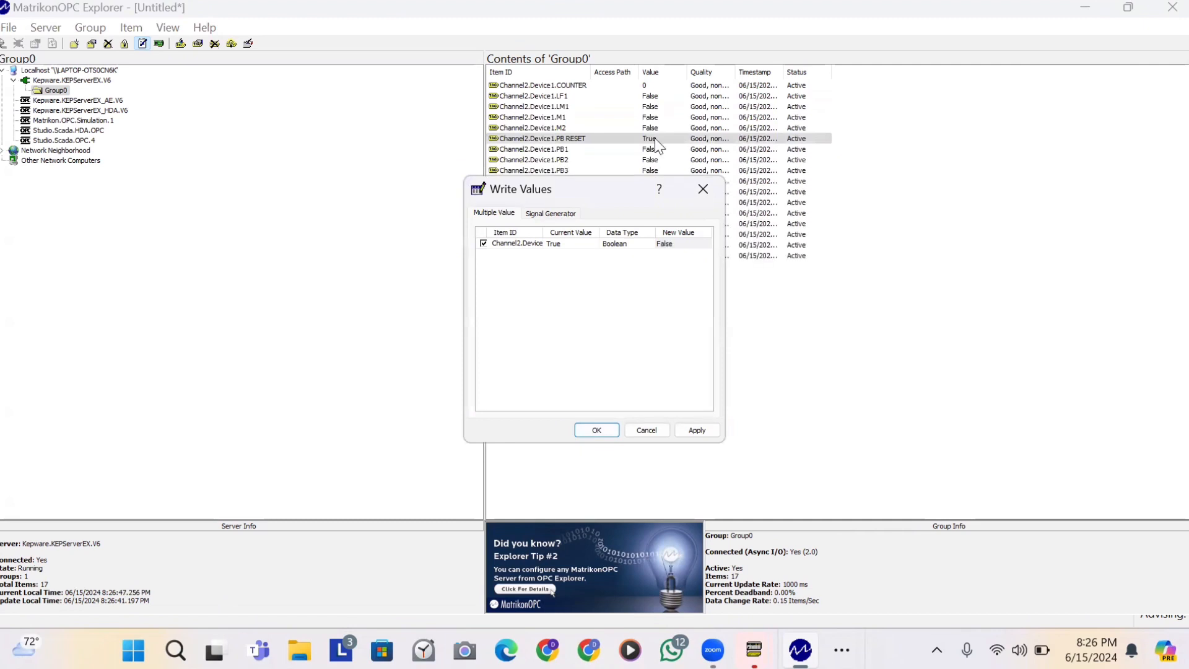
left_click(598, 429)
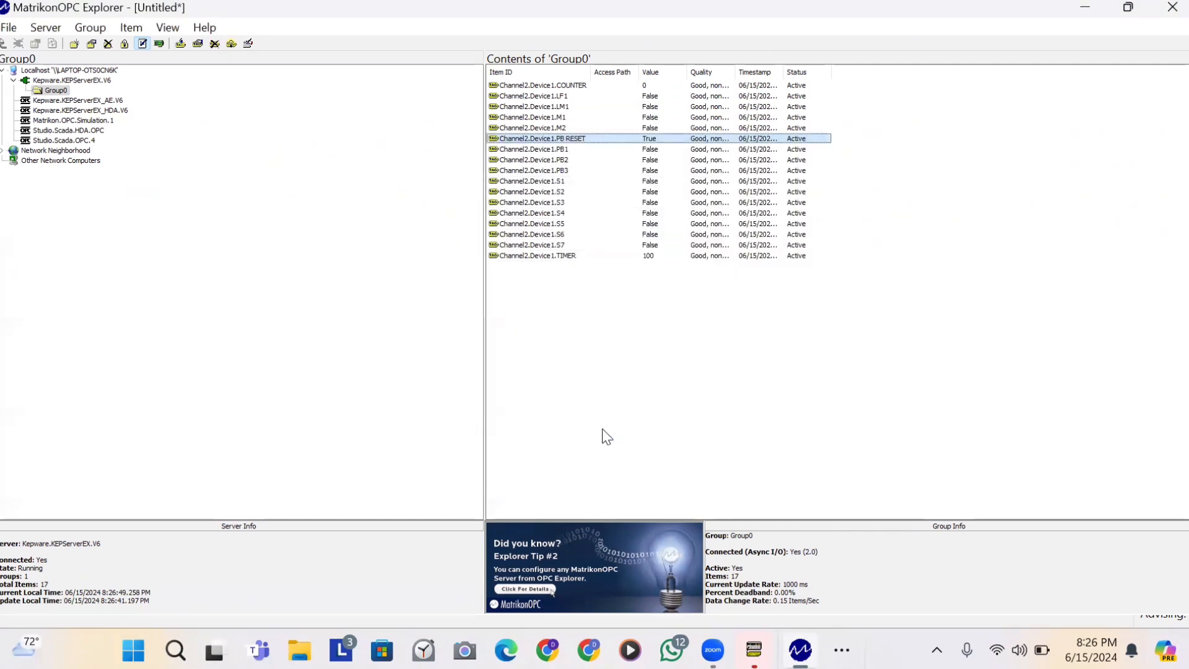